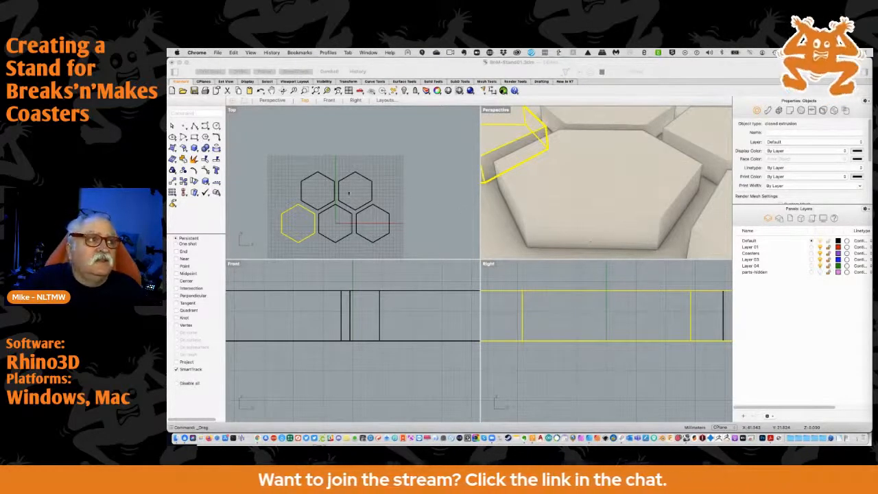
Duplicate the second hexagon of the two-tile row and place the copy centred above that row, completing the six-tile pyramid
click(361, 179)
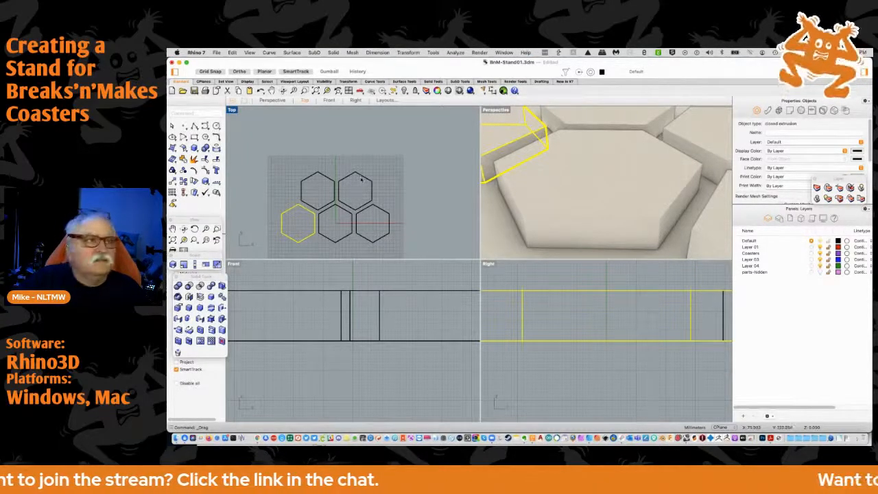
click(365, 179)
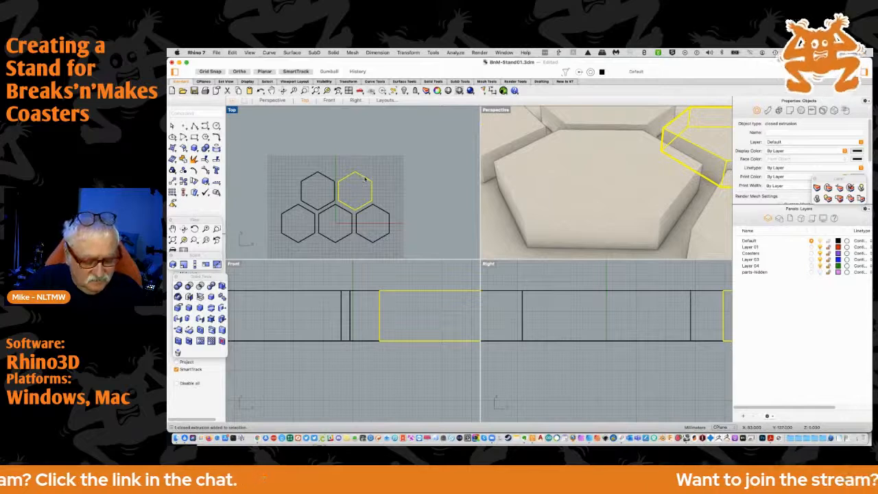
key(super+v)
drag(365, 180, 348, 151)
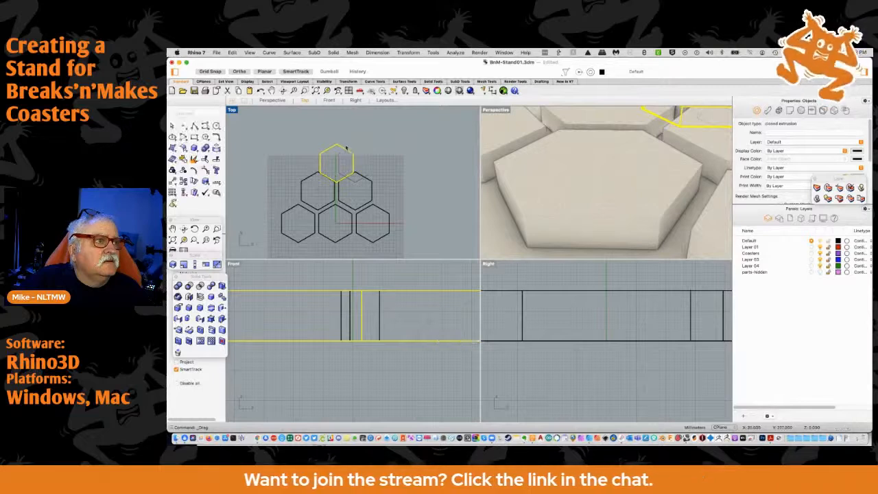
click(386, 166)
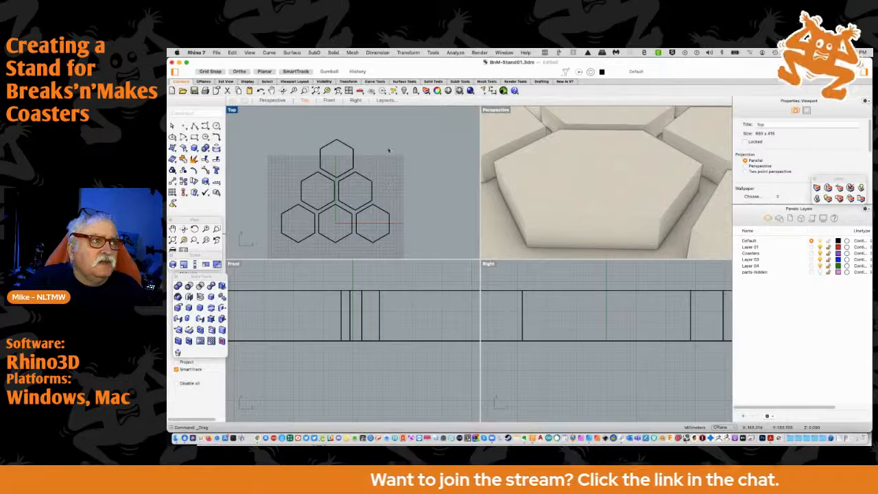
Rotate all six hexagons half a turn in the top view and move the inverted pyramid upward
key(super+a)
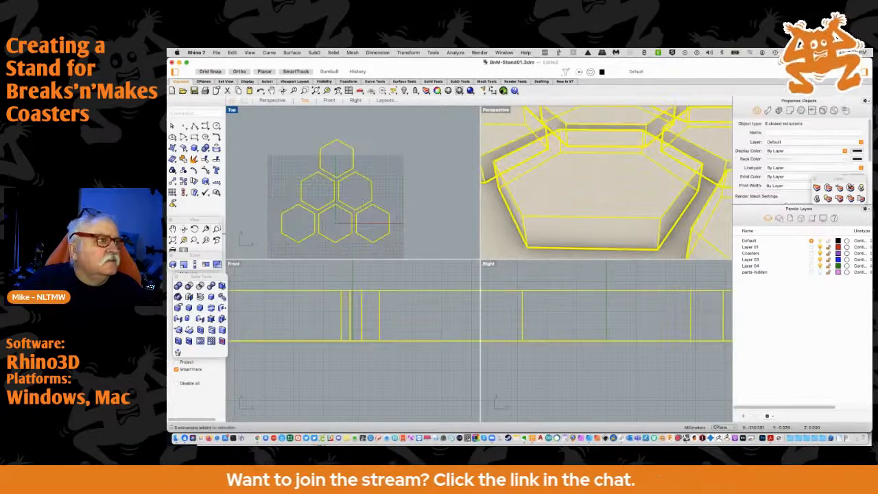
click(194, 181)
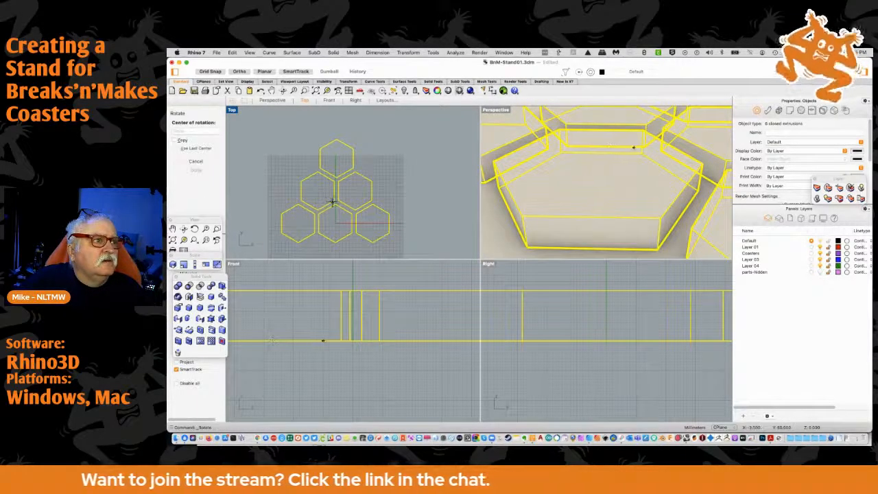
click(334, 201)
click(336, 165)
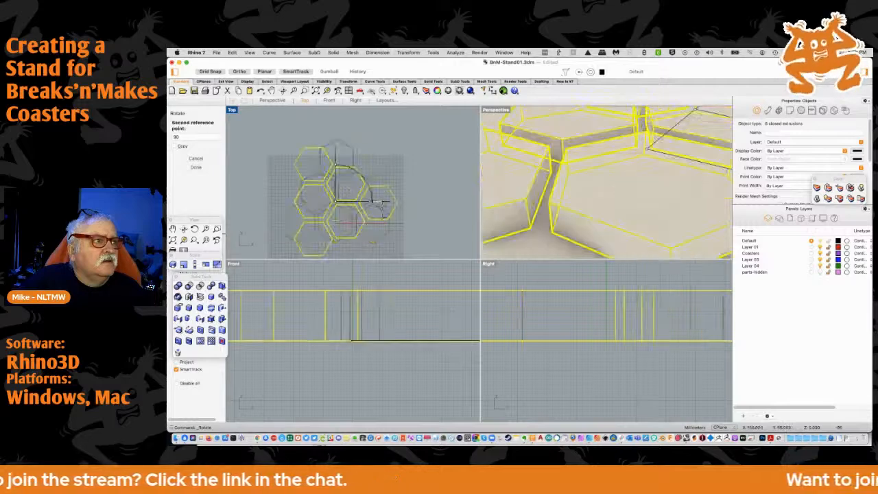
click(340, 239)
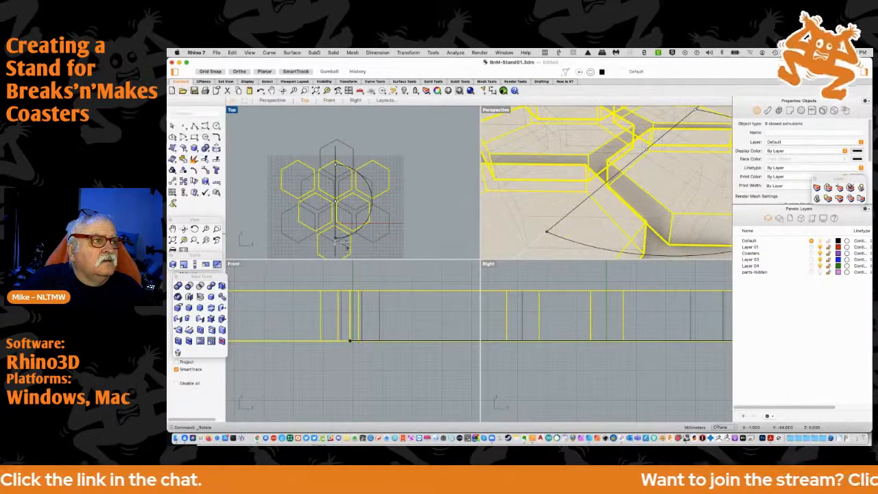
drag(337, 227, 338, 190)
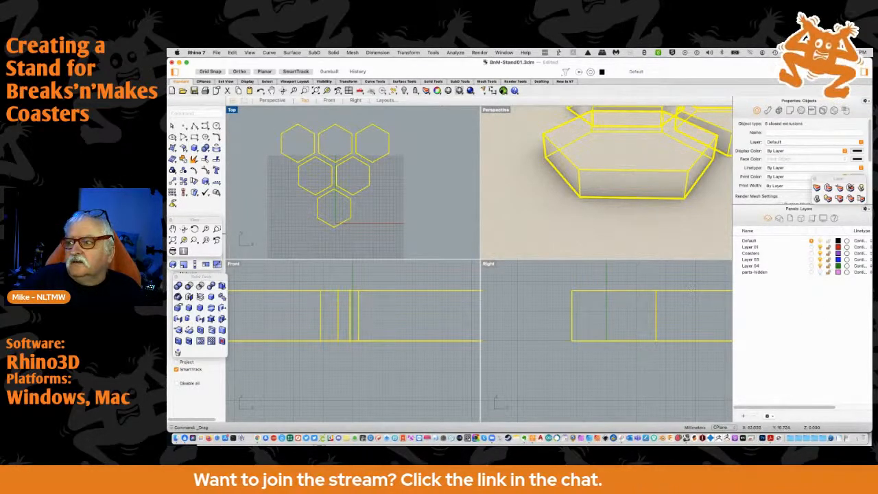
Undo the move and the rotation of the six hexagons
key(super+Tab)
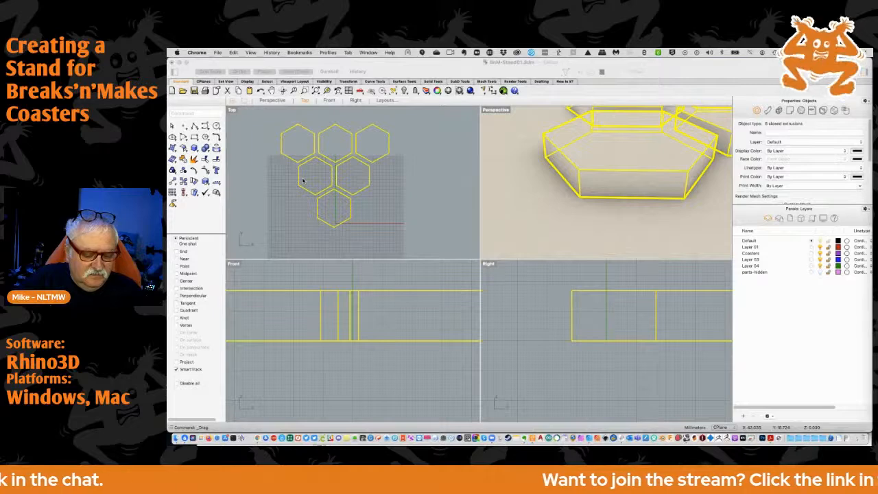
click(384, 196)
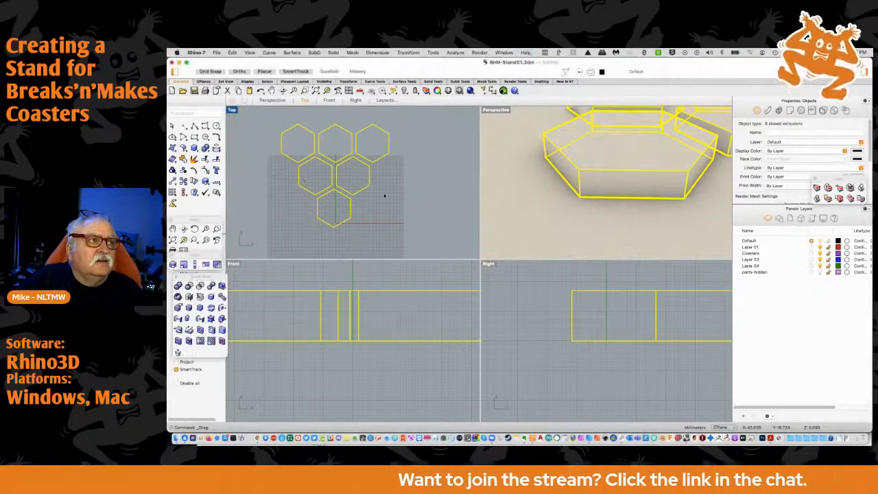
key(super+z)
right_drag(397, 206, 402, 176)
key(super+z)
right_drag(400, 179, 389, 203)
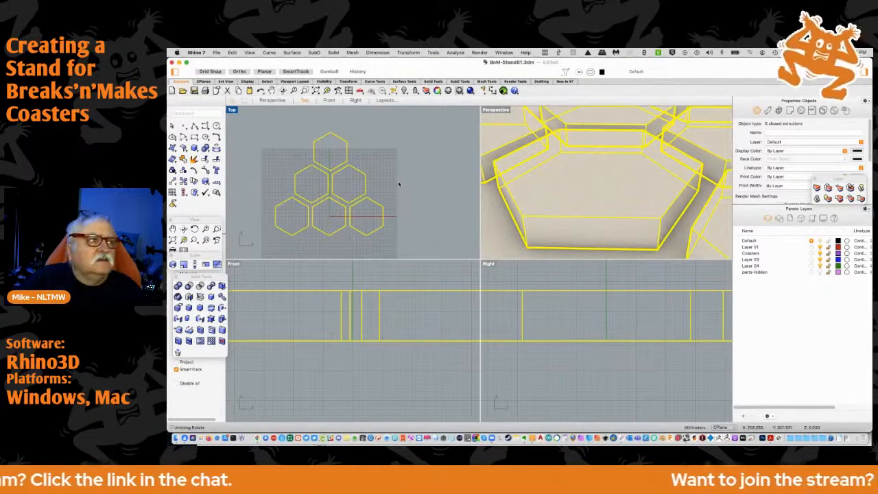
Examine the gaps between the hexagons and their alignment with the centre axis in the top view
scroll(330, 206, up, 10)
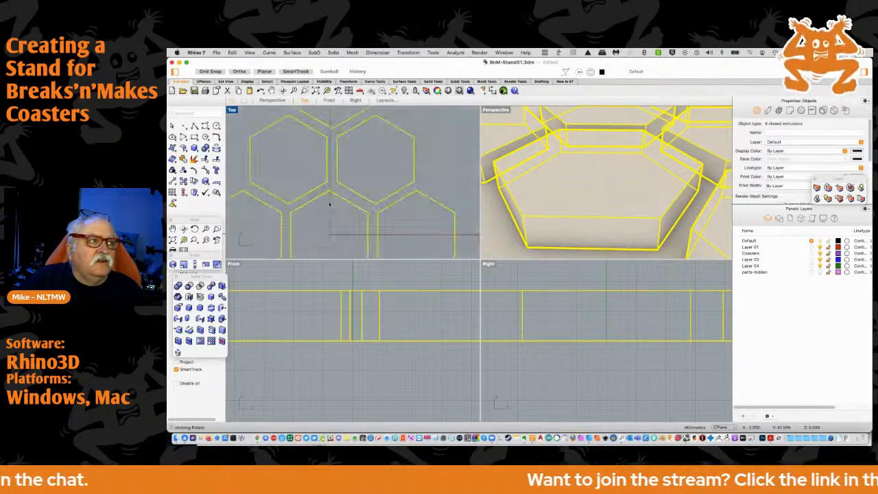
scroll(331, 200, up, 2)
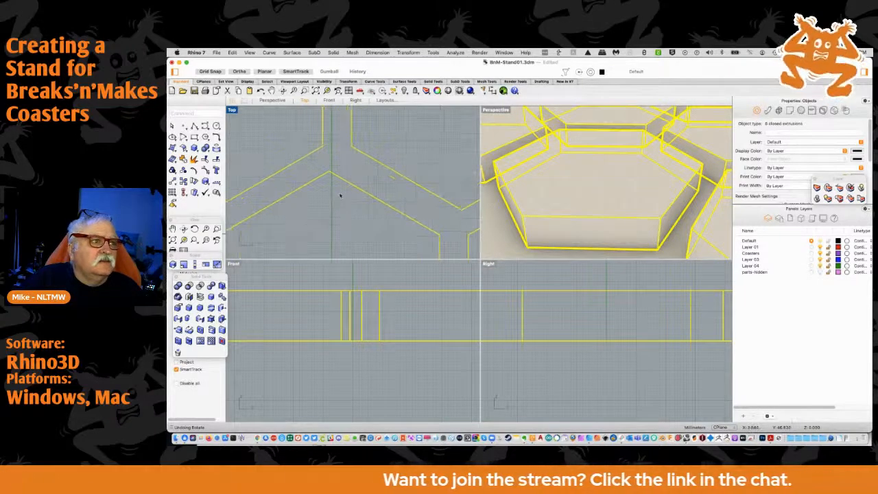
right_drag(345, 197, 377, 180)
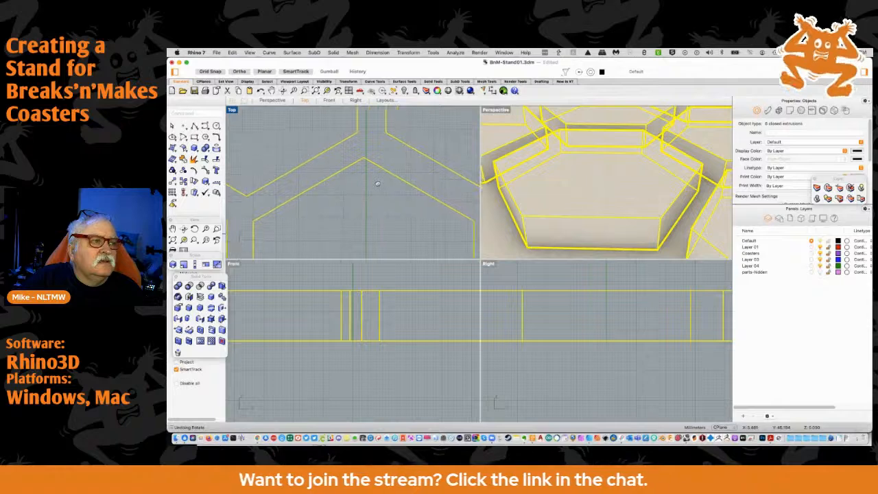
scroll(371, 180, down, 5)
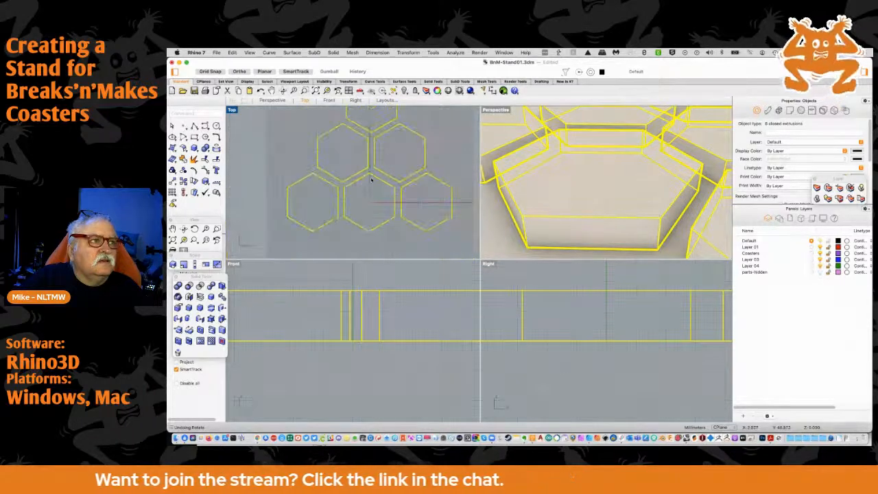
right_drag(371, 181, 368, 206)
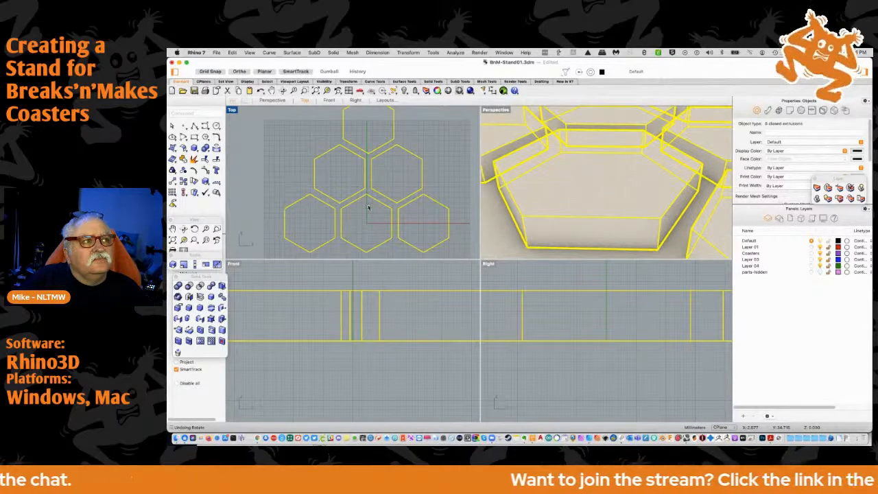
scroll(370, 199, down, 5)
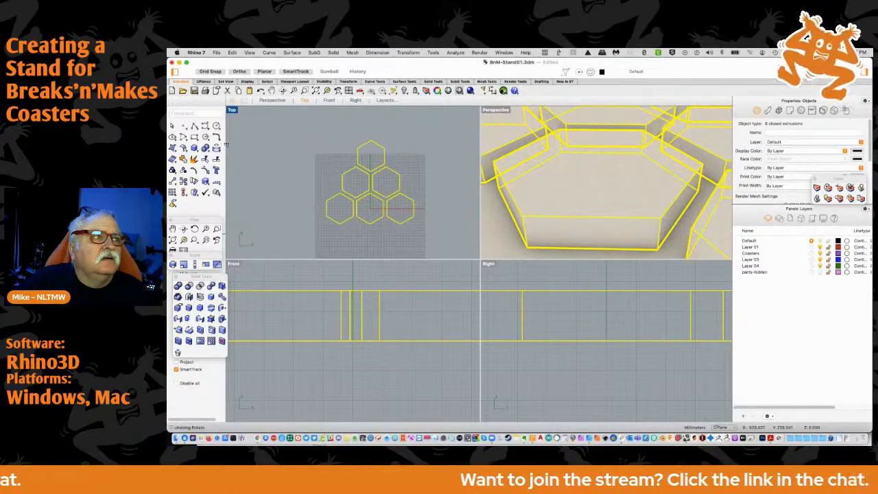
scroll(371, 203, up, 3)
scroll(370, 203, up, 3)
scroll(369, 204, down, 3)
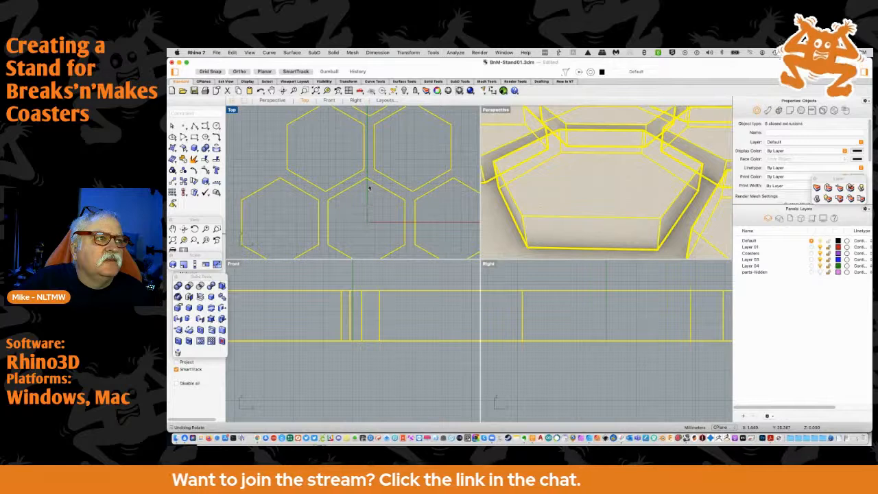
scroll(367, 185, up, 2)
scroll(367, 185, down, 5)
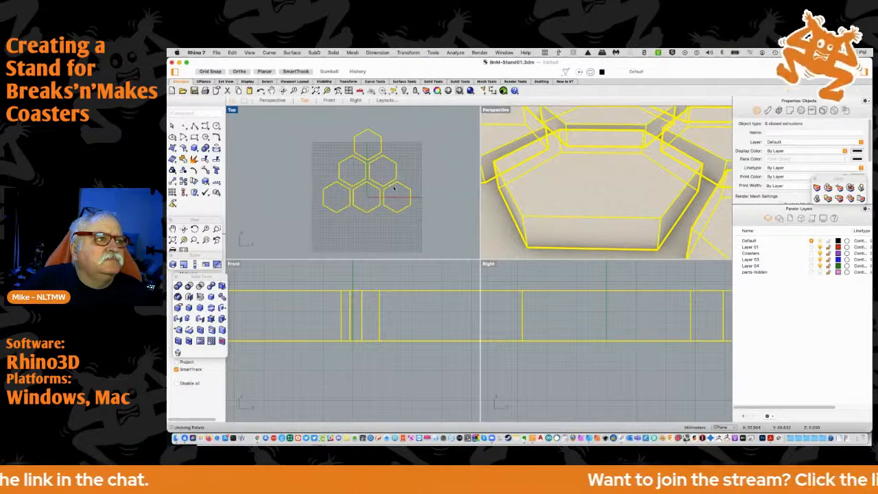
Deselect the hexagons and save the model file
click(395, 190)
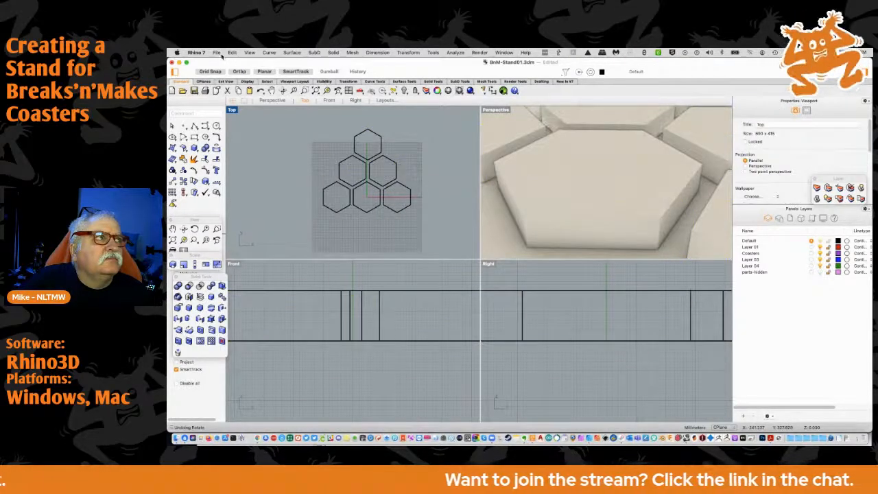
click(217, 53)
click(252, 115)
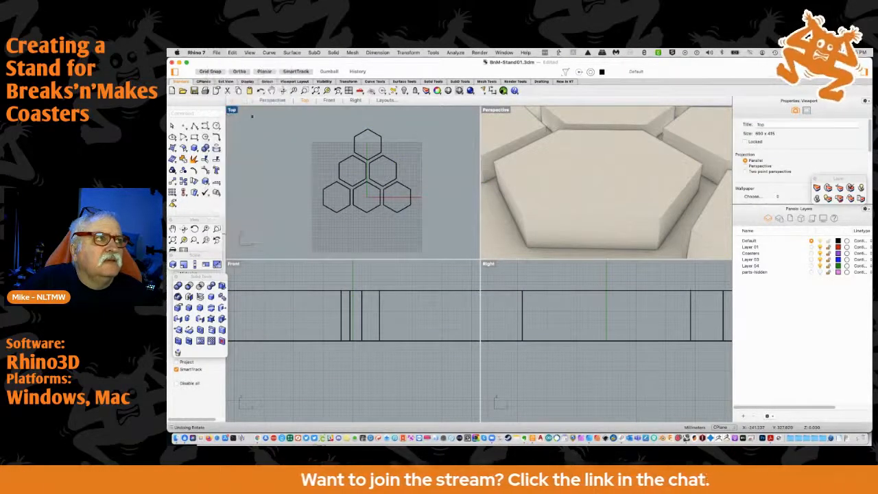
Examine the six-hexagon layout in perspective, and inspect the tile spacing around the middle bottom hexagon in the top view
scroll(560, 186, down, 5)
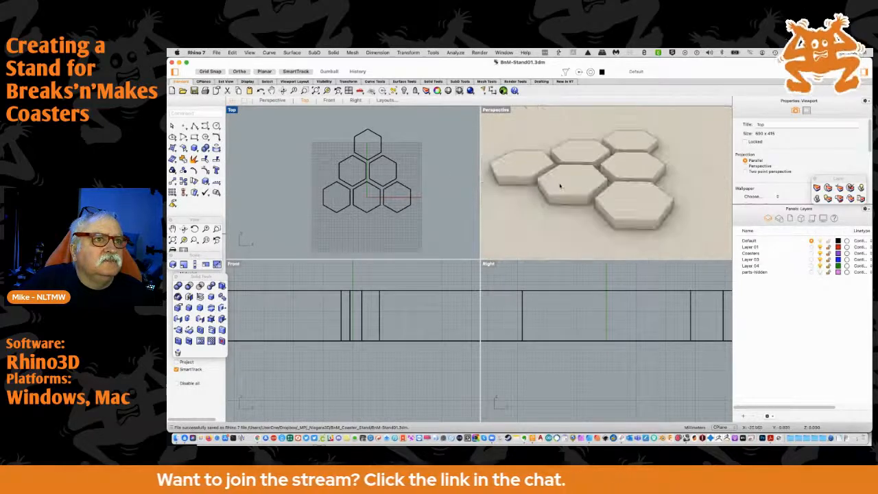
right_drag(521, 210, 553, 249)
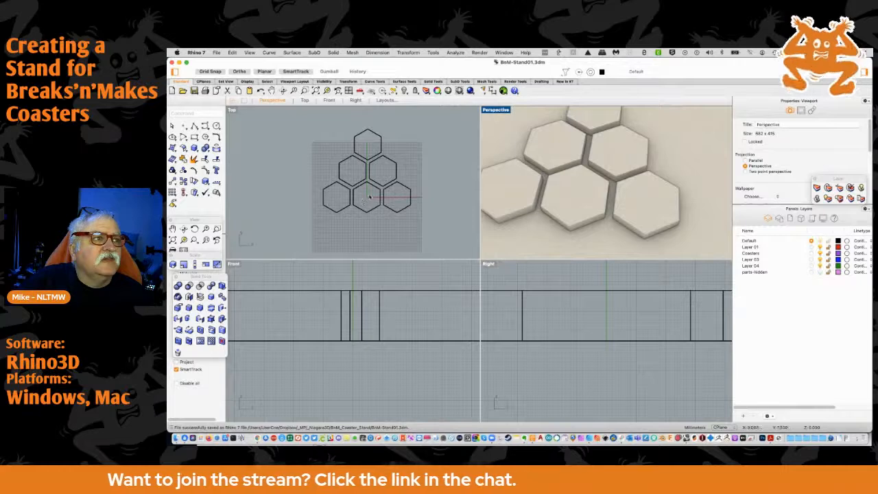
scroll(369, 194, up, 2)
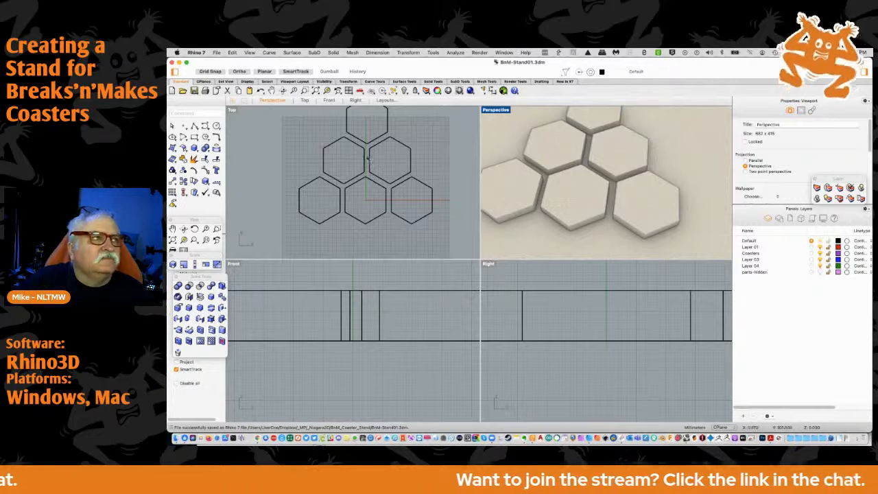
scroll(367, 160, down, 2)
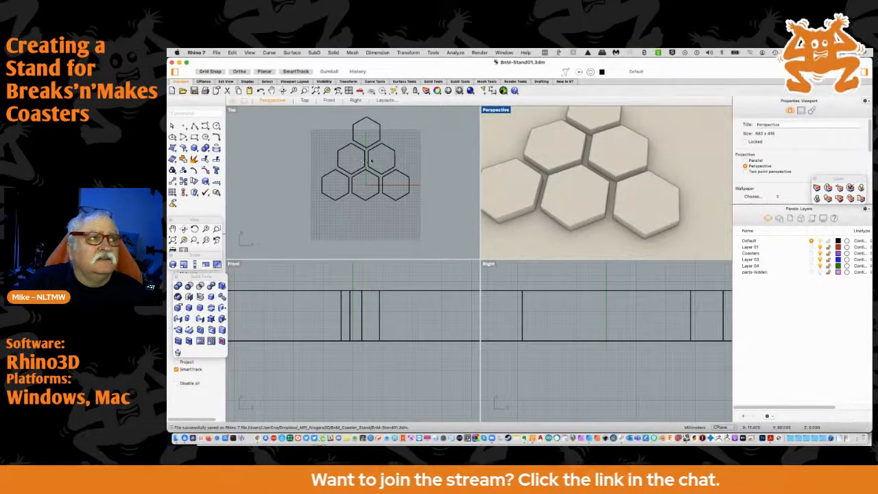
scroll(366, 157, down, 1)
scroll(365, 157, up, 5)
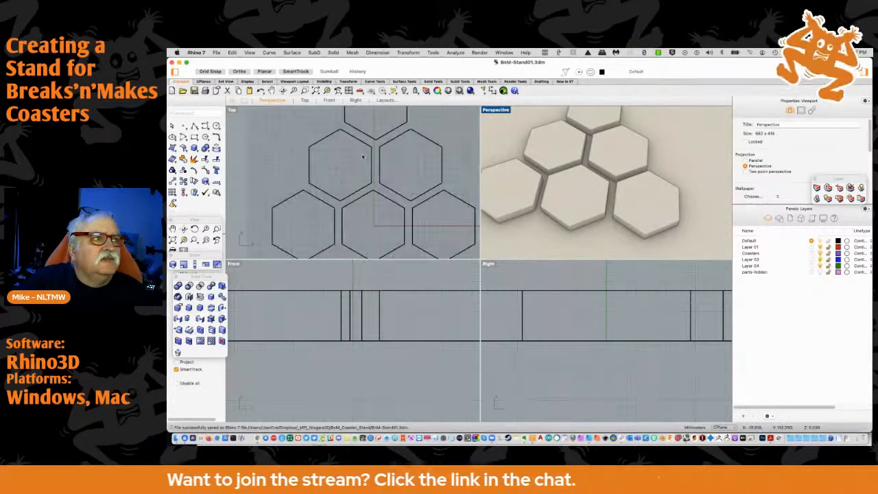
scroll(366, 158, up, 2)
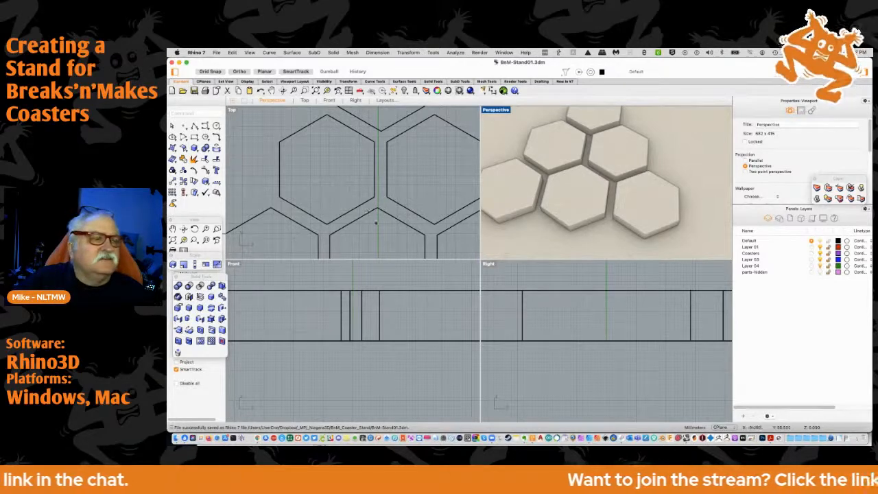
scroll(380, 209, up, 3)
right_drag(376, 222, 373, 136)
scroll(372, 167, up, 2)
scroll(372, 167, down, 2)
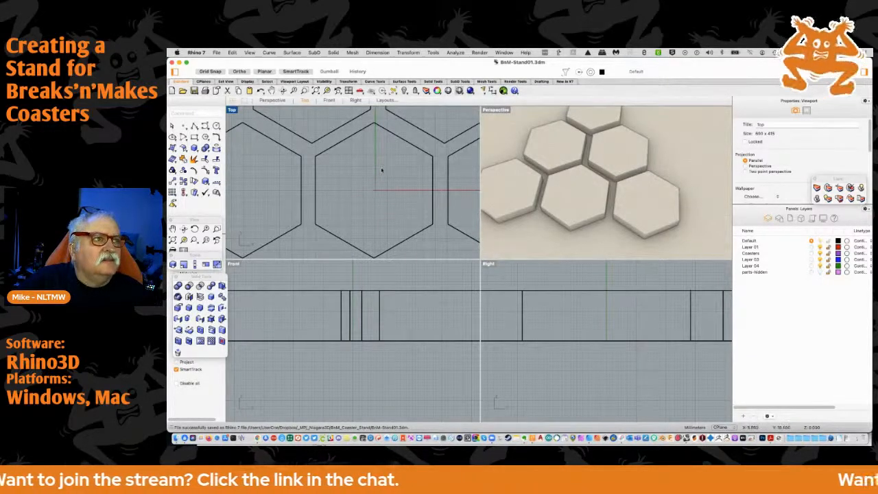
scroll(374, 189, down, 2)
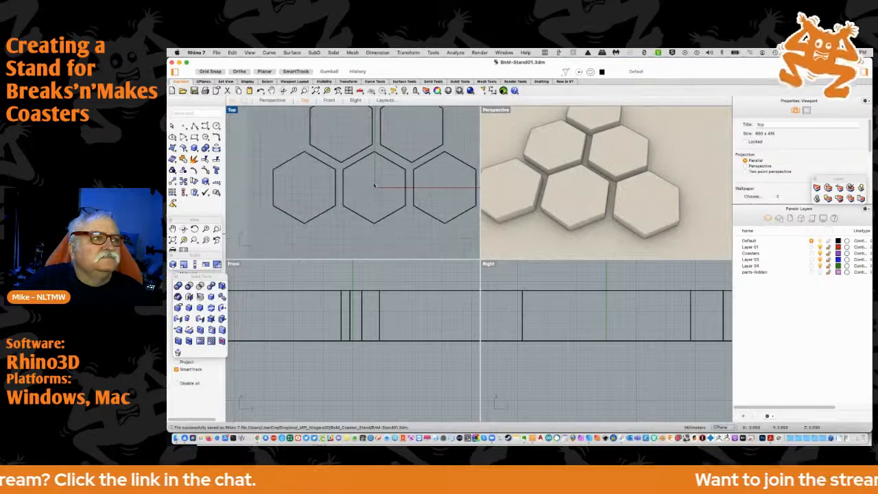
scroll(374, 185, up, 1)
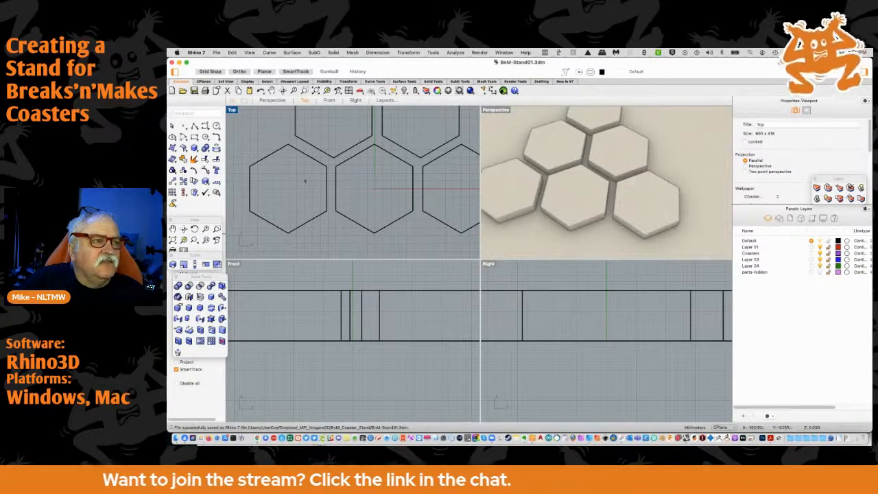
right_drag(394, 186, 350, 178)
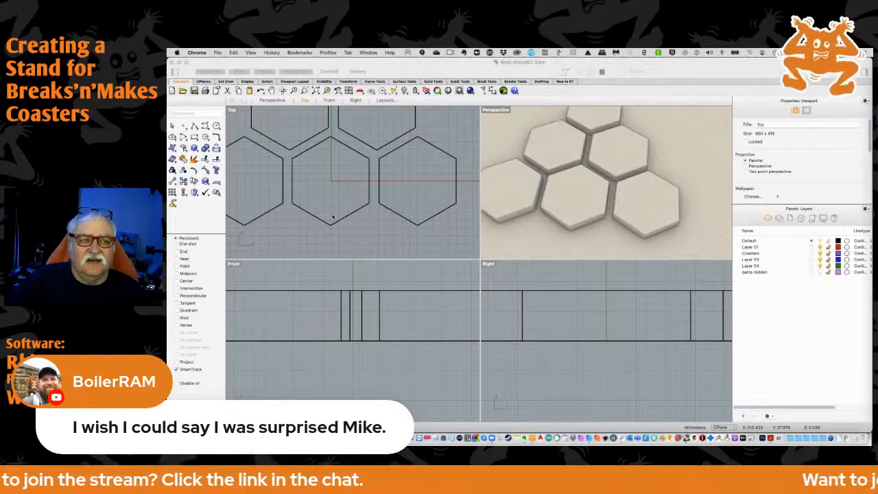
Switch to Evernote, open the VEDA ideas note and read through its list
click(509, 436)
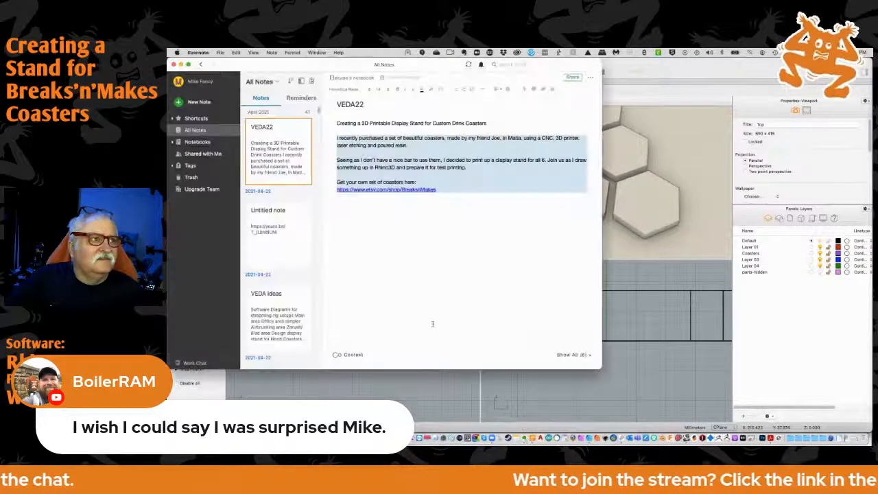
scroll(291, 250, down, 2)
click(293, 271)
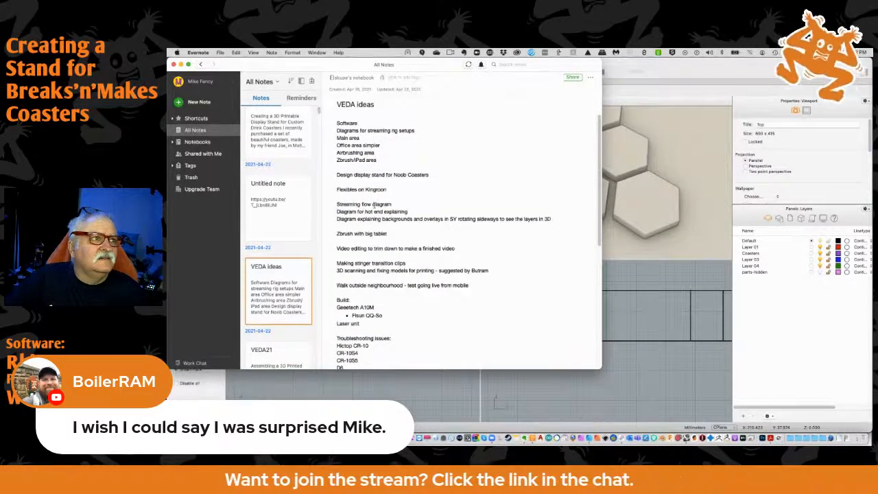
scroll(374, 203, down, 10)
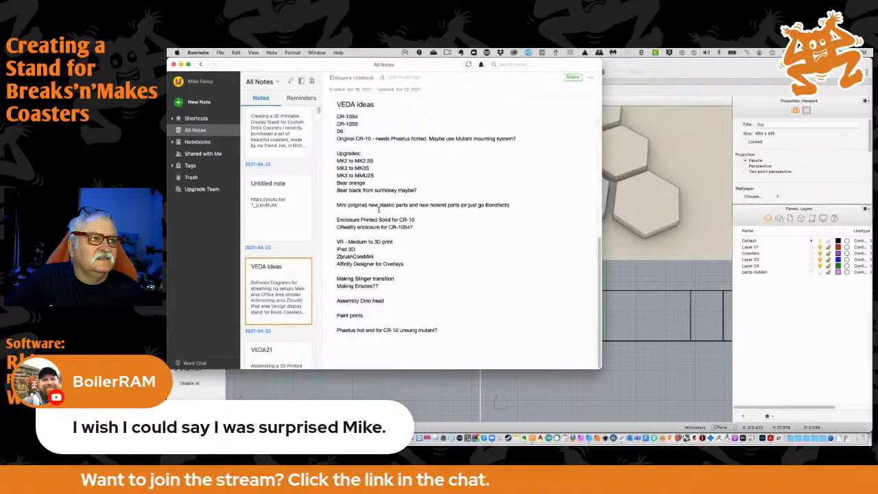
Reread the VEDA ideas note around its build and troubleshooting entries, highlight the Laser unit line, and move the note window aside
scroll(378, 210, up, 9)
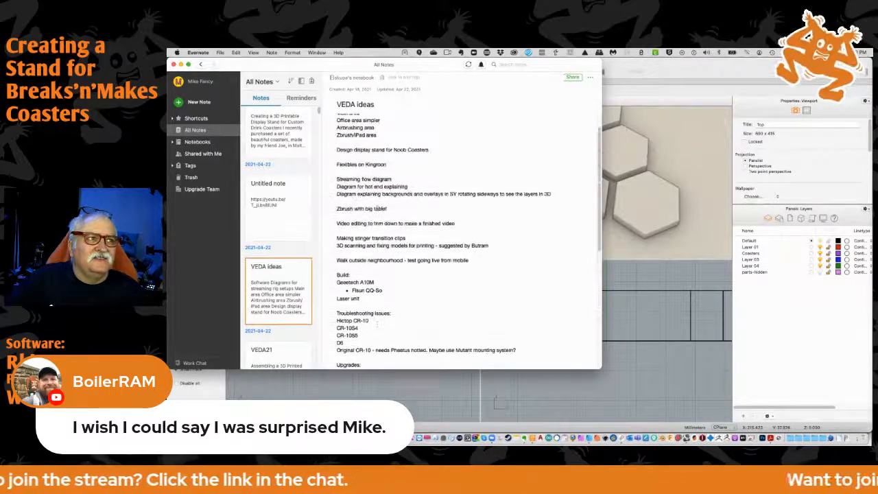
scroll(376, 208, up, 2)
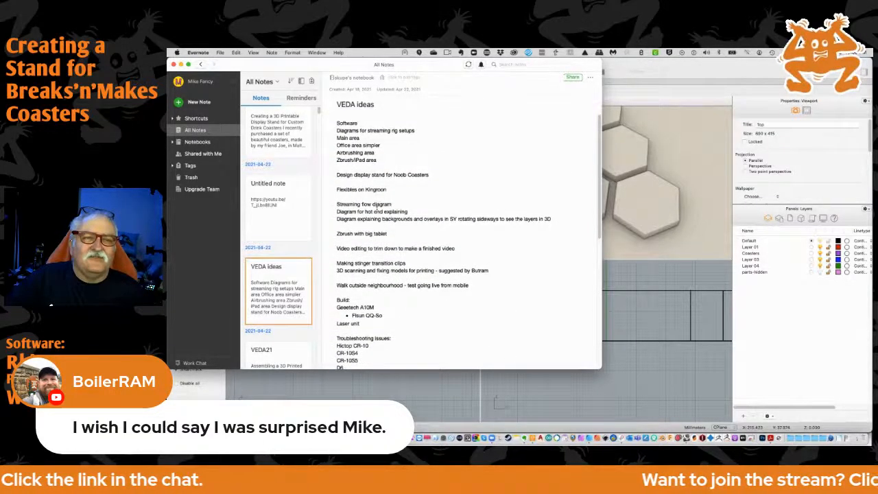
scroll(376, 208, down, 8)
scroll(376, 207, down, 3)
scroll(375, 206, up, 3)
scroll(376, 206, up, 4)
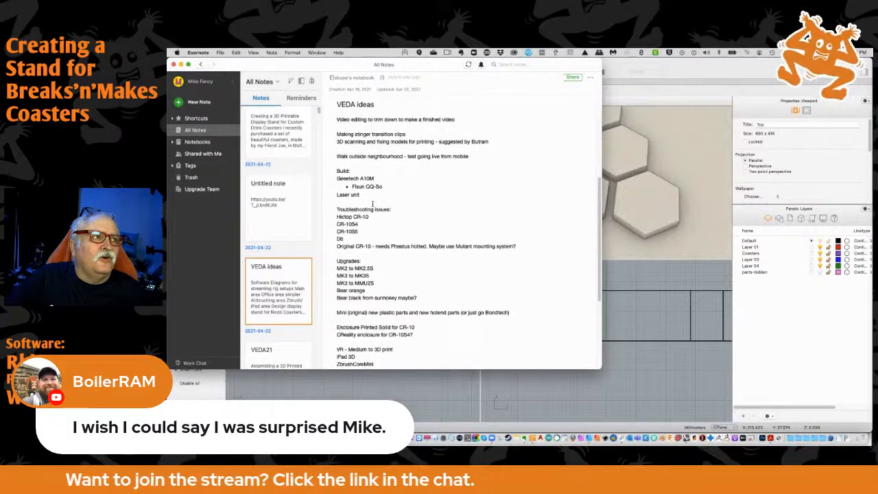
scroll(372, 204, up, 1)
drag(362, 205, 334, 206)
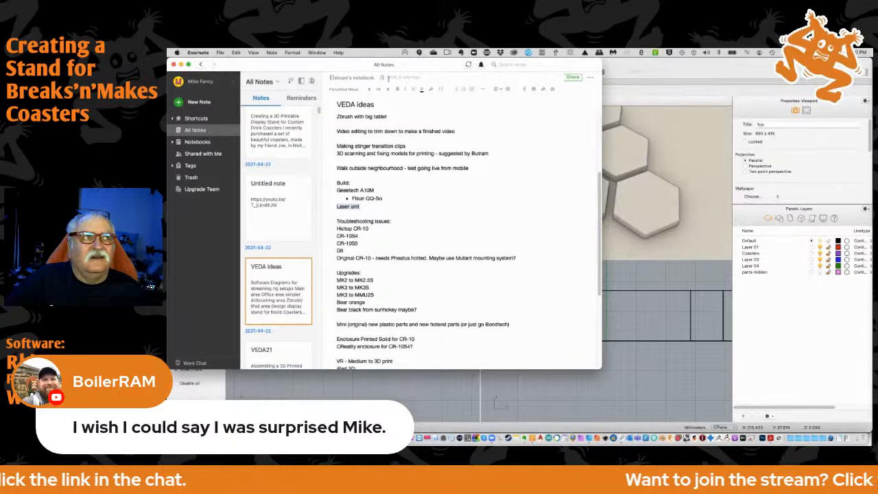
drag(403, 65, 168, 98)
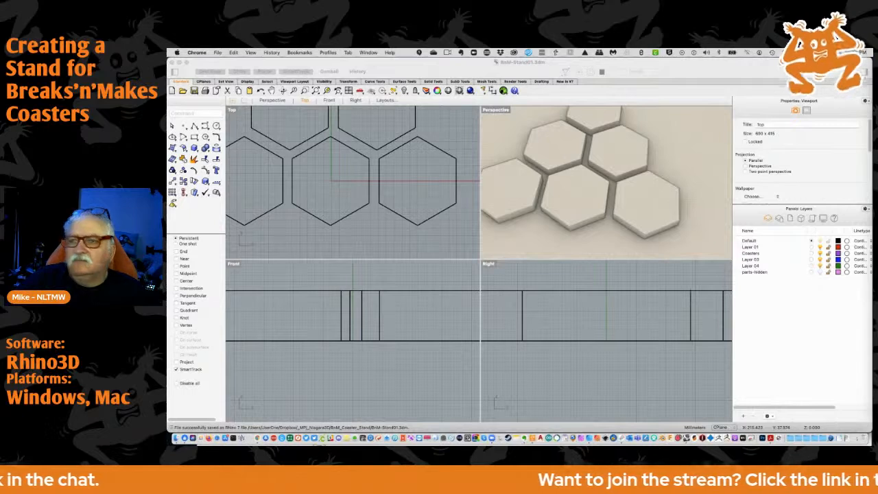
Draw a small spacer rectangle over the gap between the left and middle bottom hexagons in the top view
scroll(290, 217, down, 3)
right_drag(309, 199, 346, 221)
scroll(346, 221, up, 5)
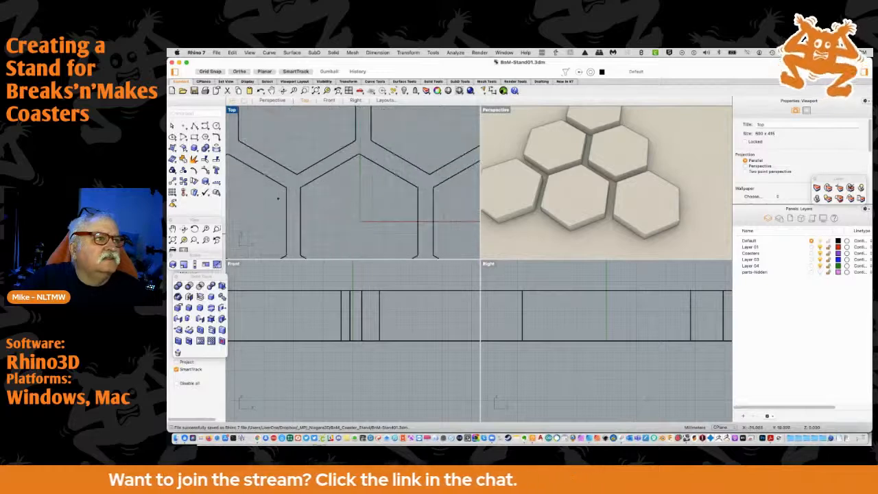
click(193, 137)
scroll(288, 209, up, 3)
click(307, 215)
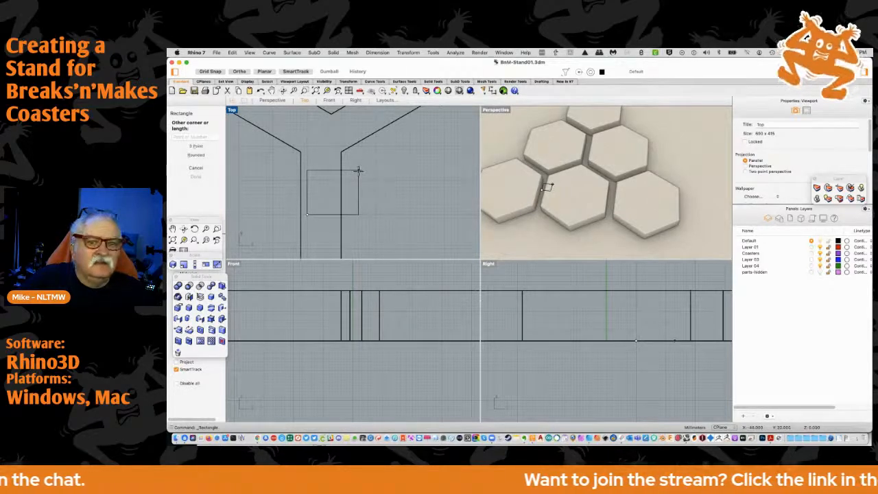
click(357, 170)
scroll(354, 196, up, 1)
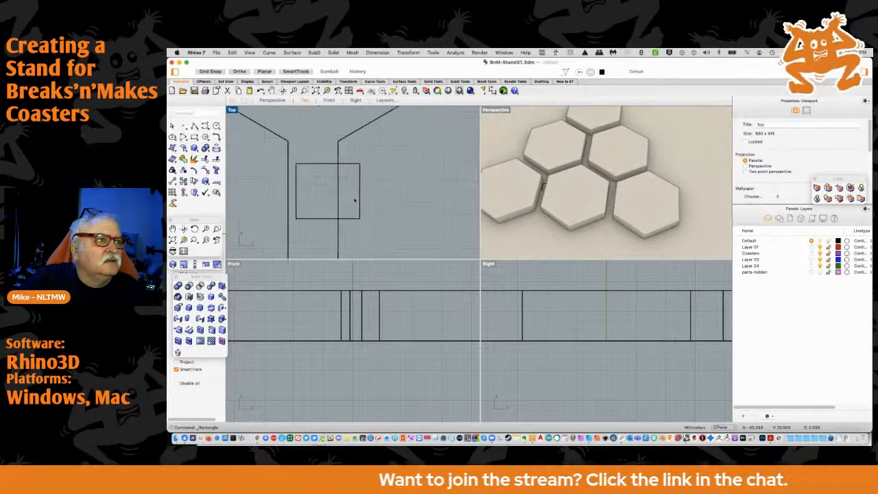
Move the middle bottom hexagon horizontally so that its top apex lies on the green centre axis
scroll(364, 193, down, 3)
scroll(359, 197, up, 5)
scroll(378, 185, up, 4)
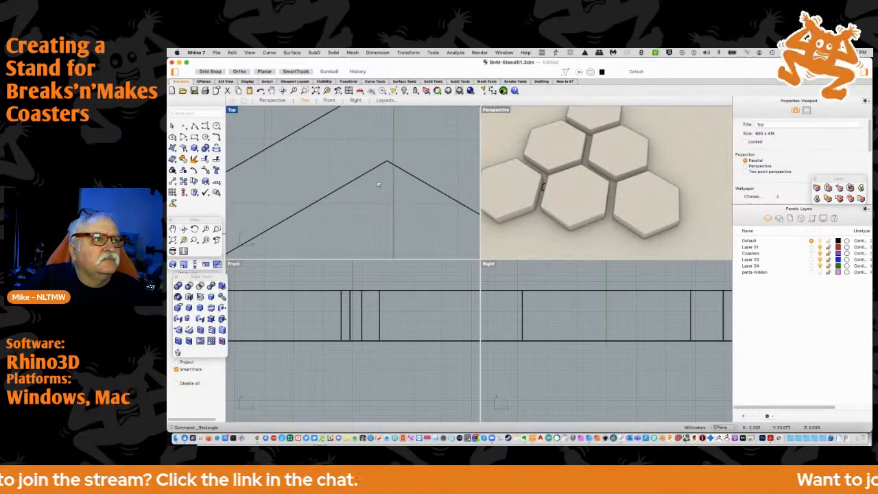
scroll(356, 185, down, 6)
scroll(356, 195, up, 6)
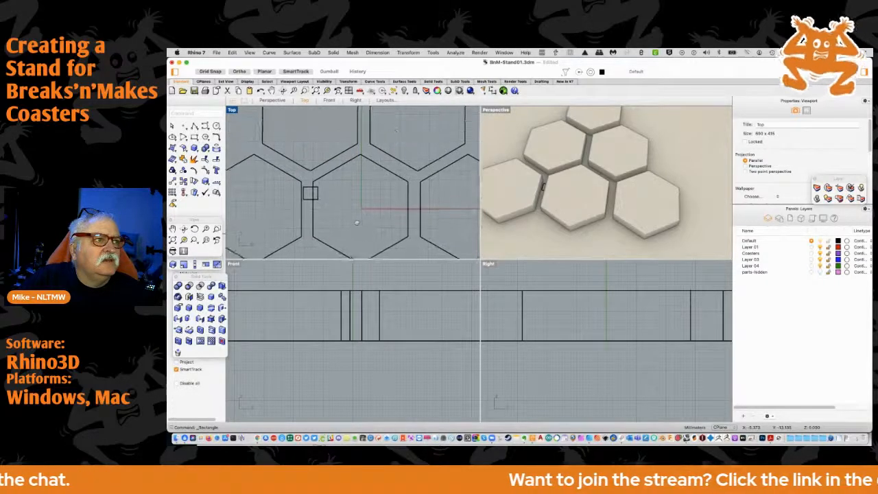
scroll(356, 198, down, 3)
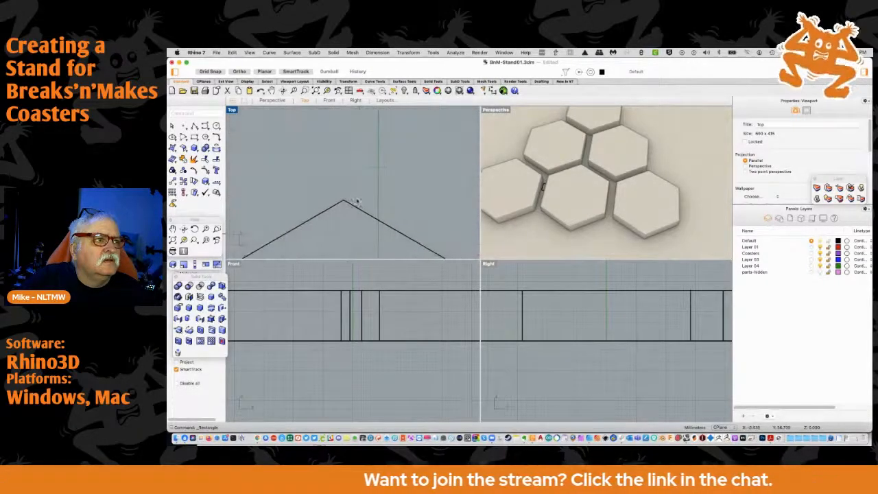
click(355, 207)
drag(356, 208, 377, 210)
scroll(364, 219, down, 5)
scroll(340, 200, up, 8)
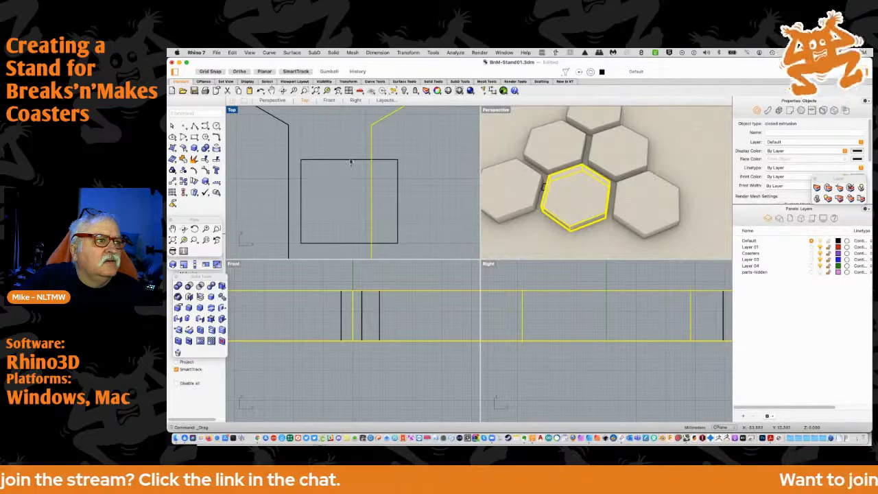
Snap the spacer rectangle to the middle hexagon's left edge and shift the bottom-left hexagon against the rectangle's other side
drag(350, 160, 324, 162)
right_drag(312, 178, 396, 194)
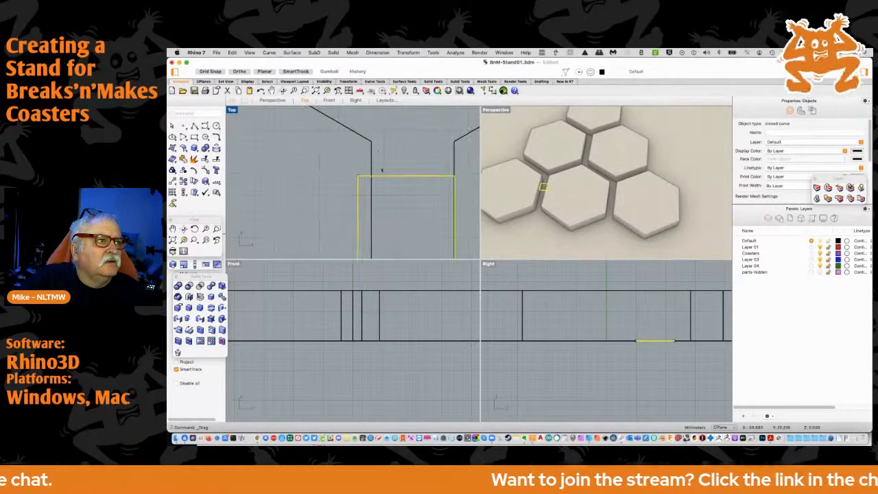
scroll(379, 147, down, 8)
right_drag(378, 147, 437, 197)
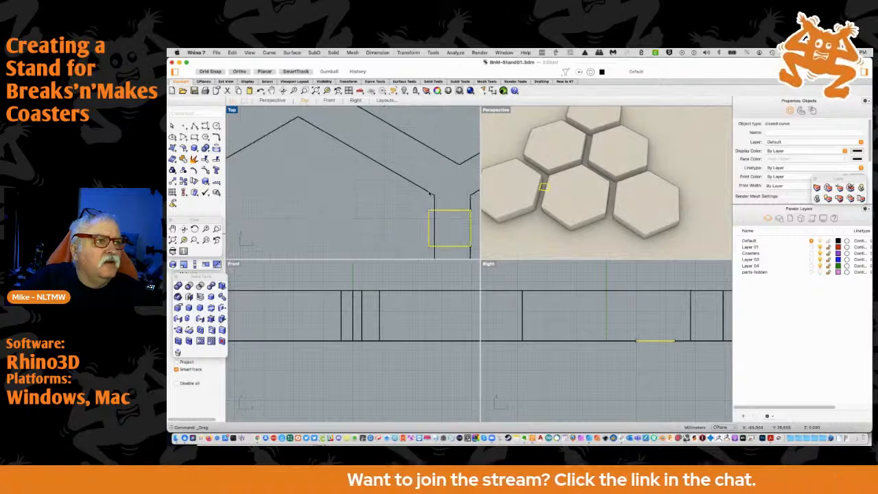
click(428, 194)
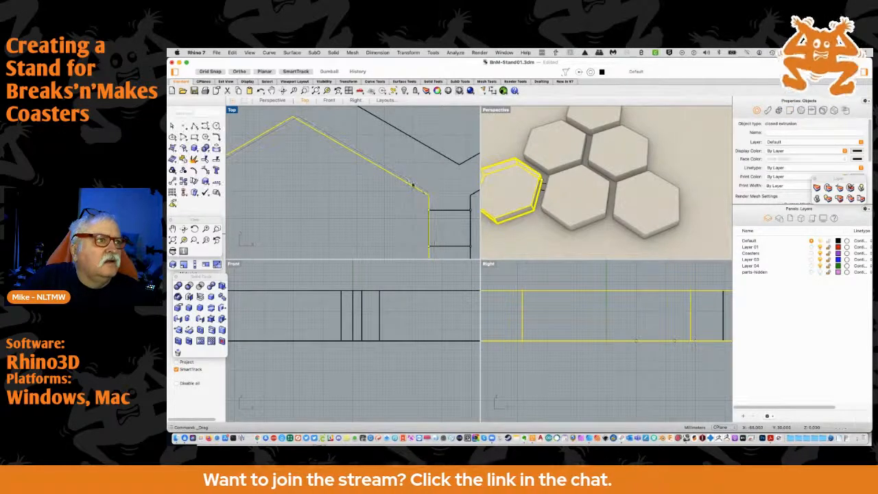
Compare the apex heights of the bottom-left and middle hexagons using a long rectangle drawn above them, and delete that rectangle
scroll(405, 179, down, 8)
right_drag(412, 171, 347, 201)
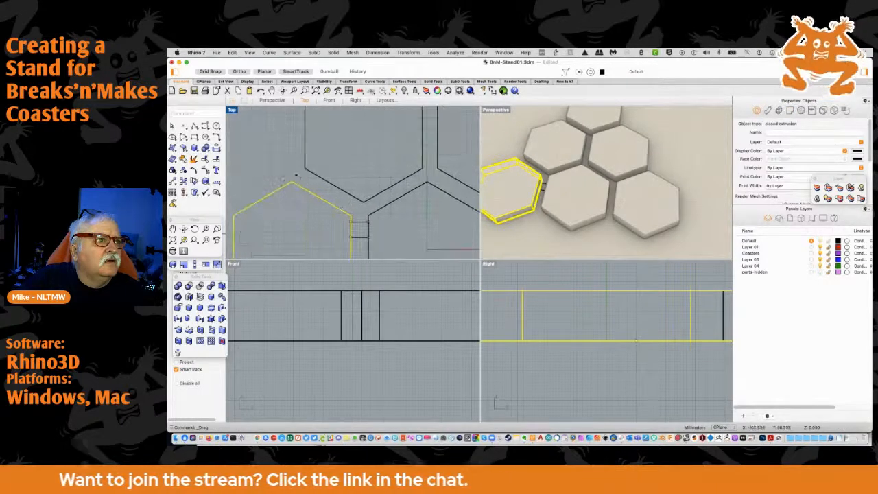
click(195, 138)
click(269, 161)
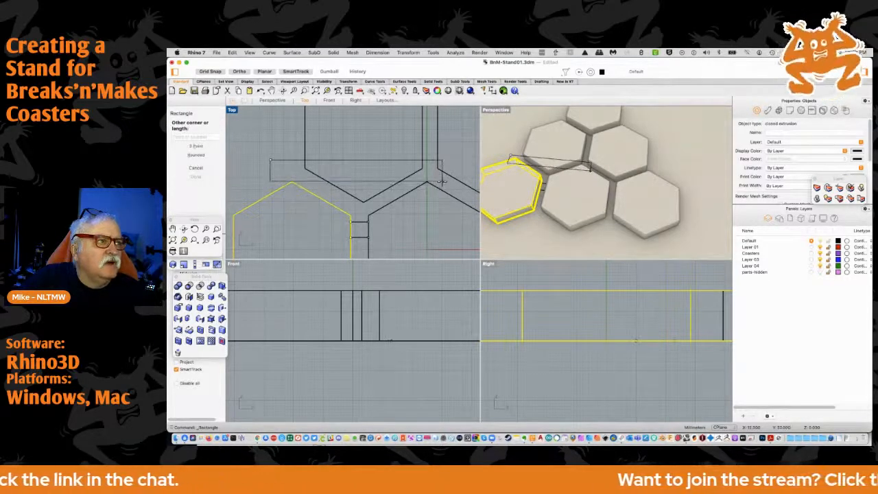
click(434, 181)
scroll(421, 183, up, 5)
right_drag(235, 203, 449, 192)
right_drag(306, 199, 528, 186)
right_drag(297, 172, 548, 194)
right_drag(271, 185, 463, 193)
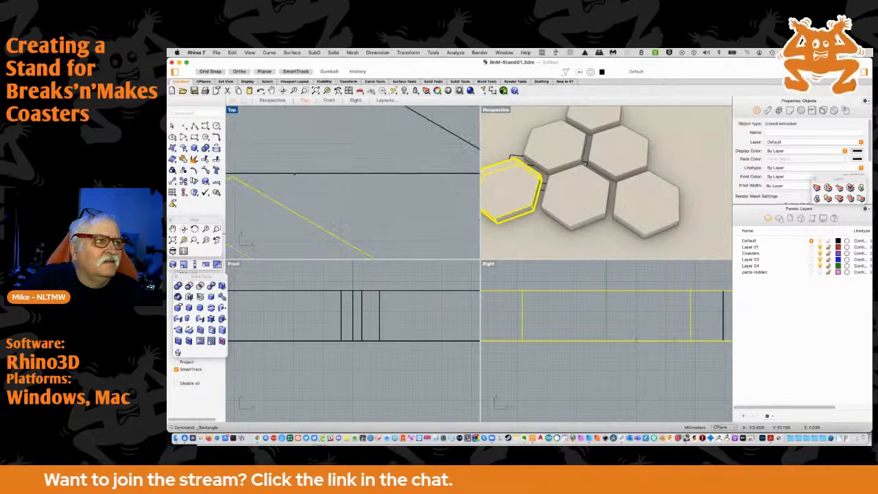
click(295, 154)
scroll(292, 149, down, 10)
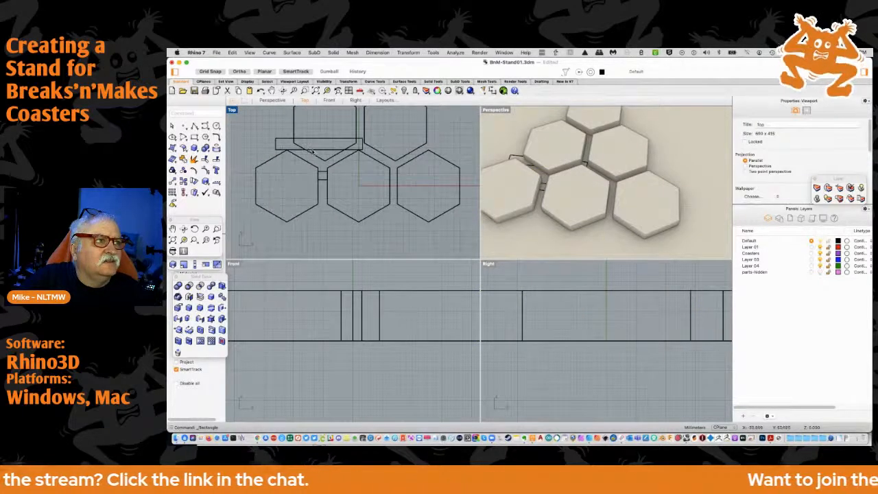
click(310, 149)
key(Delete)
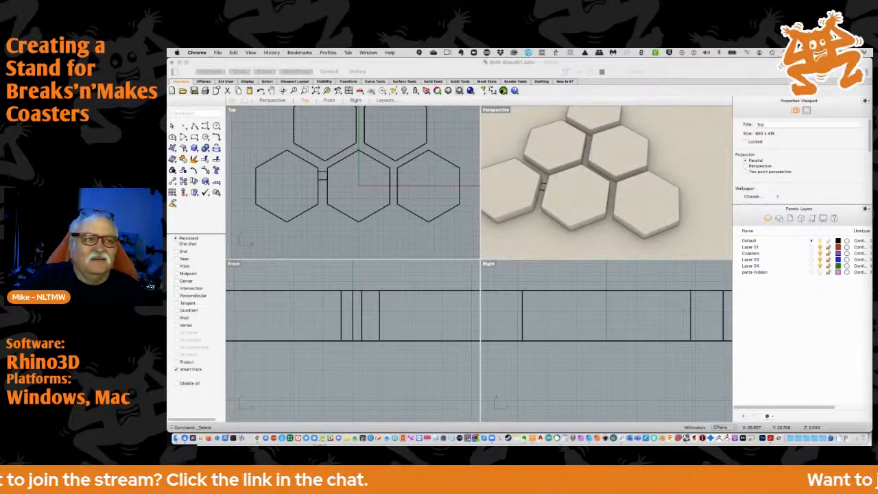
Move the spacer rectangle into the gap between the middle and bottom-right hexagons, flush with the middle hexagon's right edge
scroll(351, 218, up, 3)
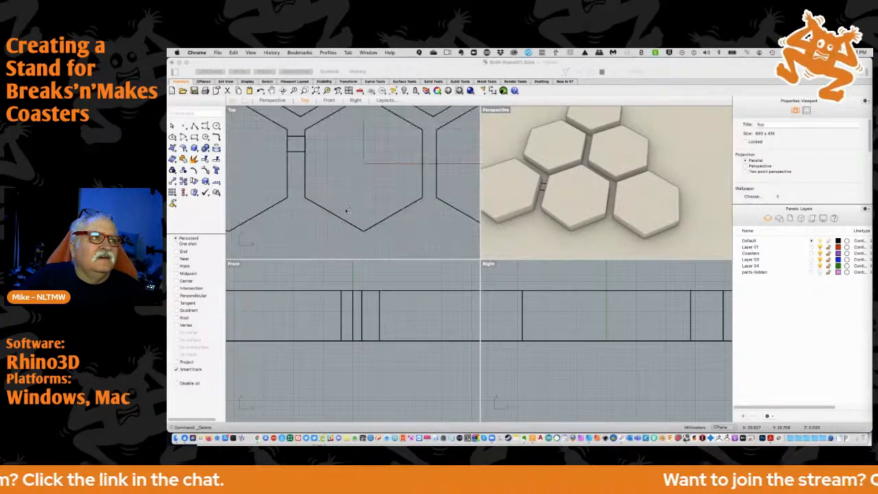
click(348, 201)
scroll(350, 201, up, 3)
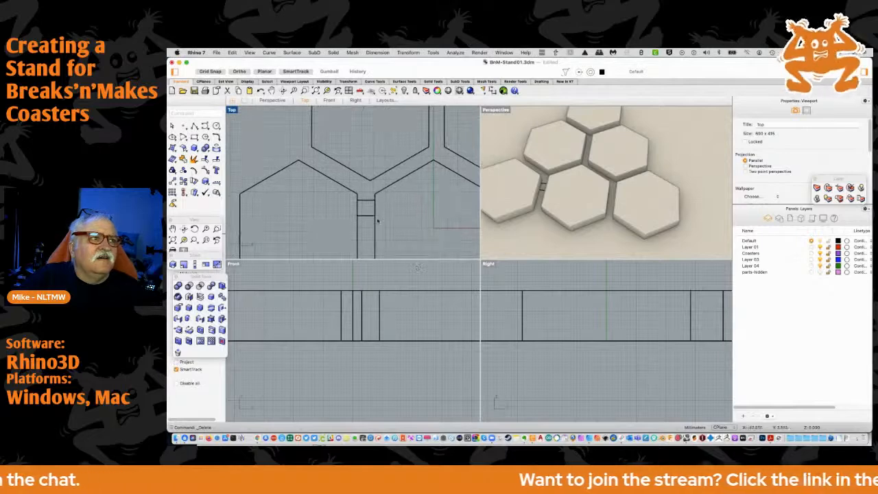
scroll(358, 204, up, 2)
drag(349, 214, 443, 215)
scroll(442, 216, down, 6)
right_drag(435, 233, 388, 220)
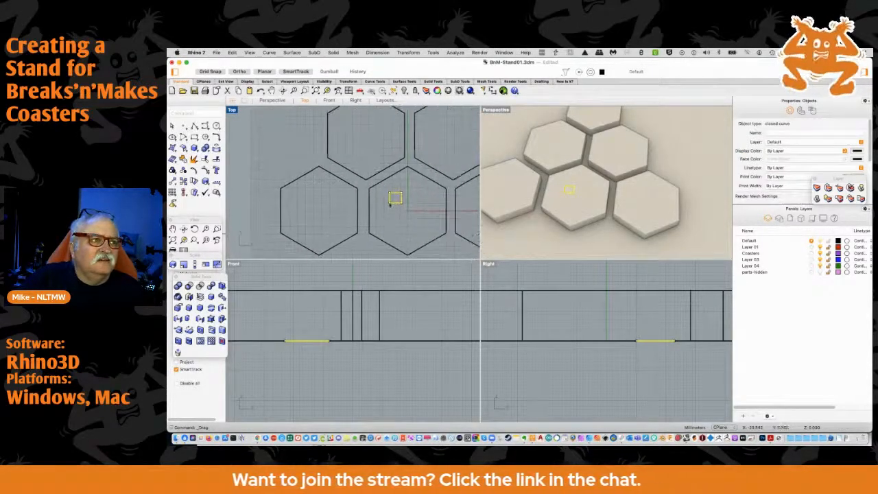
drag(395, 203, 453, 202)
scroll(453, 203, up, 4)
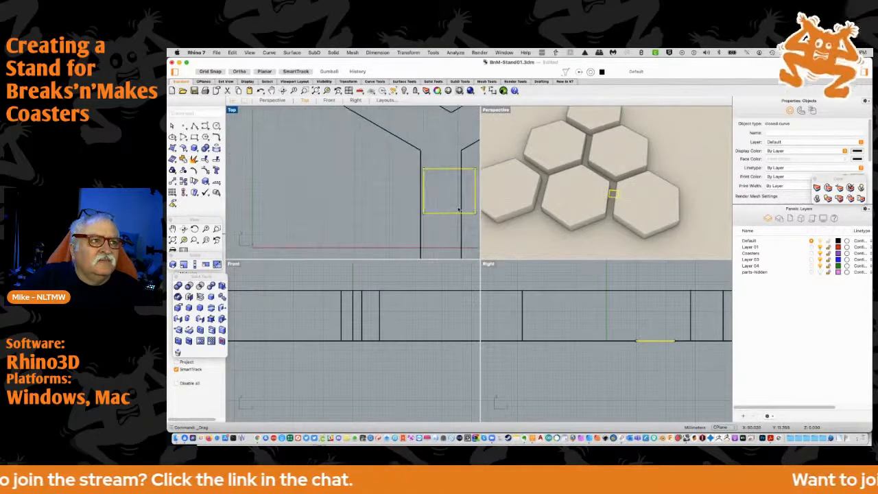
drag(452, 214, 452, 213)
right_drag(452, 213, 354, 223)
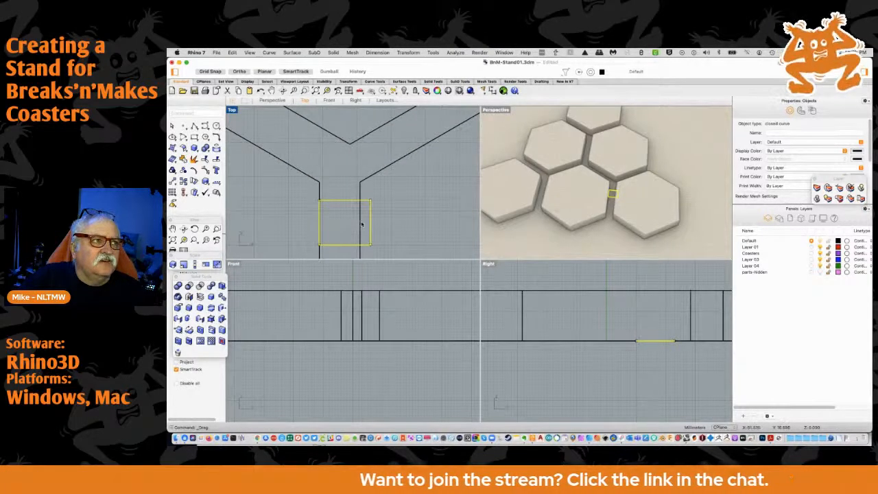
Move the bottom-right hexagon against the spacer rectangle's right side and inspect the gaps on both sides of the middle hexagon
drag(369, 224, 369, 224)
scroll(314, 212, up, 5)
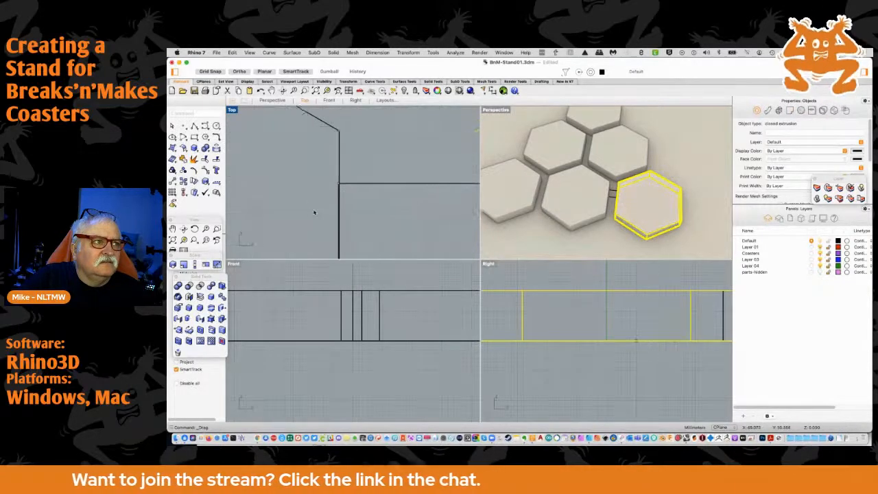
scroll(335, 210, down, 3)
scroll(304, 204, down, 3)
scroll(412, 212, up, 4)
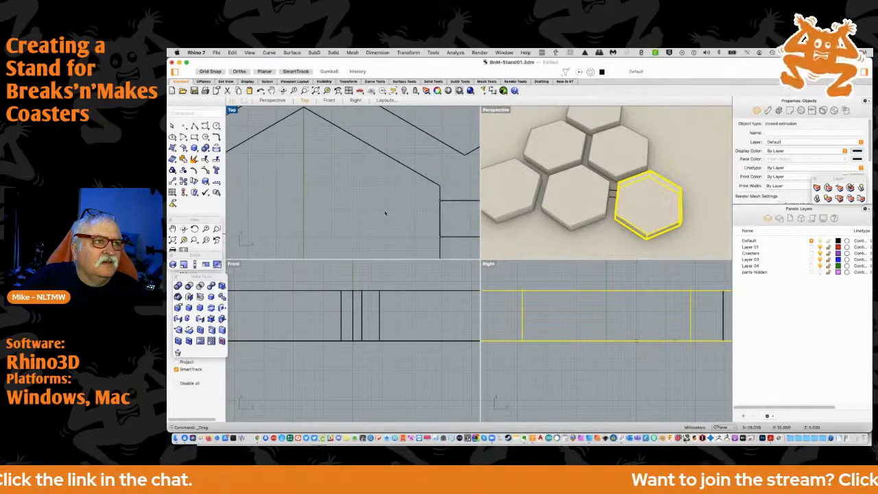
scroll(376, 196, up, 3)
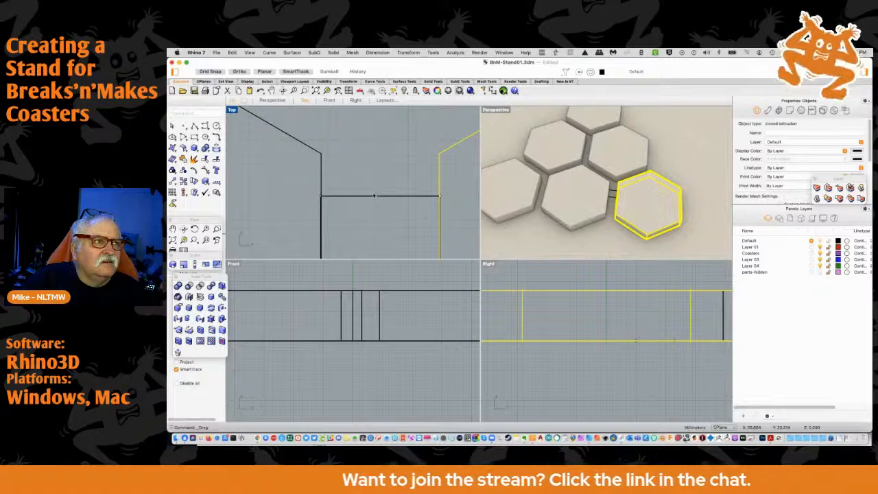
scroll(297, 188, up, 5)
scroll(312, 194, down, 3)
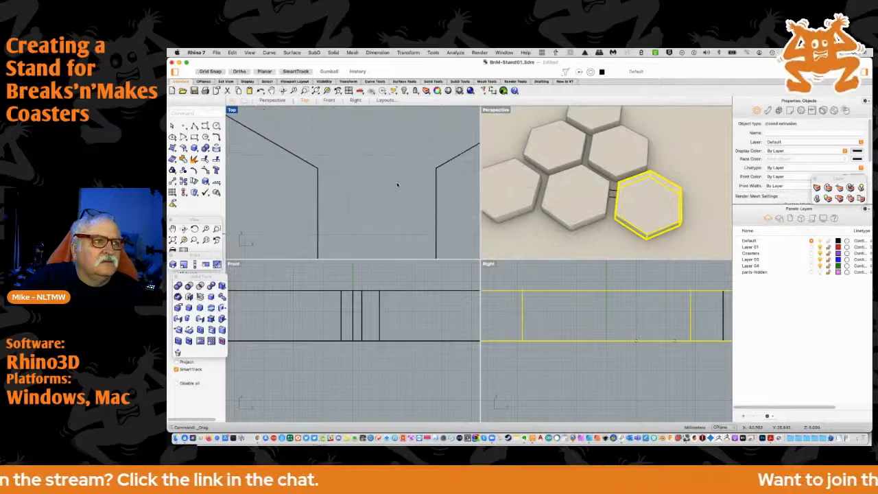
scroll(404, 181, down, 5)
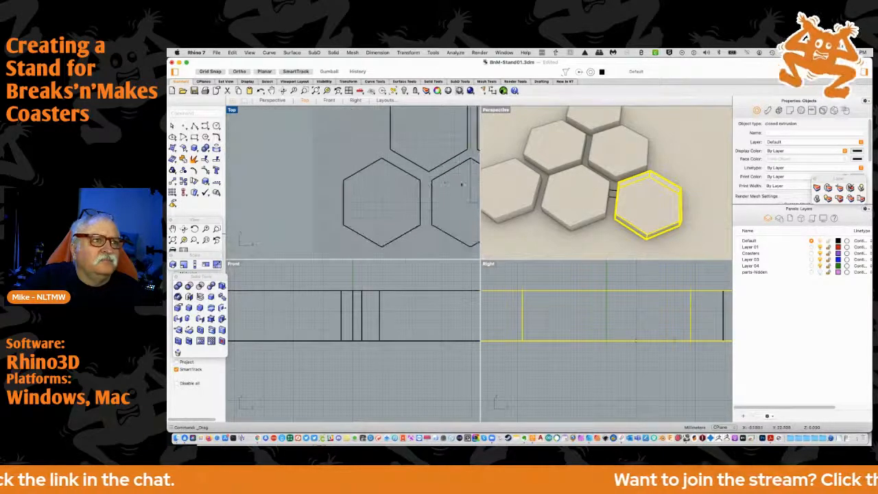
click(411, 197)
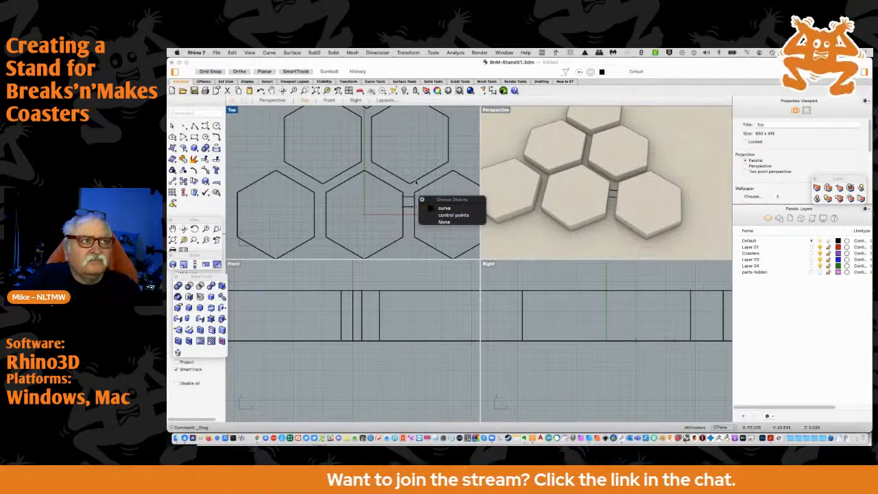
click(419, 187)
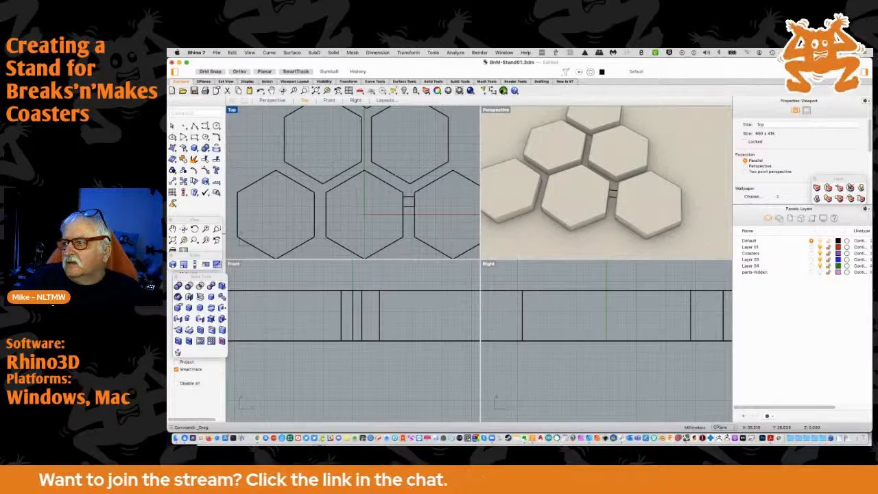
key(super+Tab)
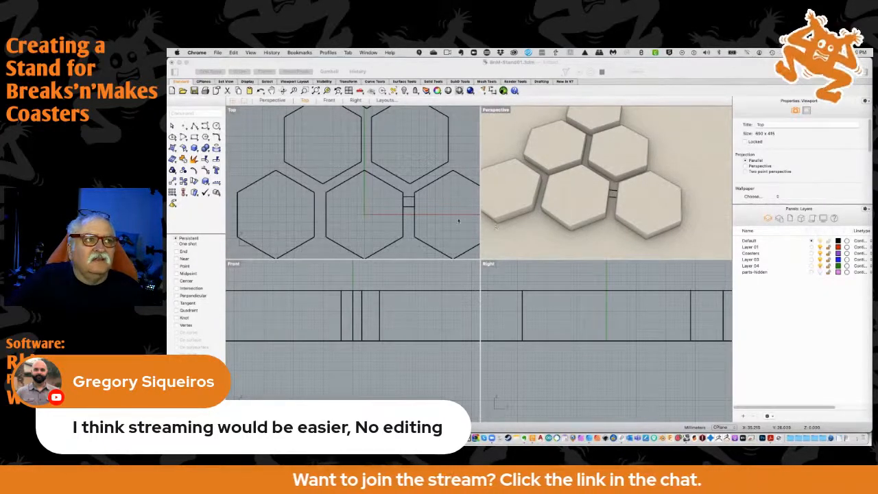
Move the spacer rectangle up into the gap between the two middle-row hexagons, undoing the stray corner edit along the way
click(408, 197)
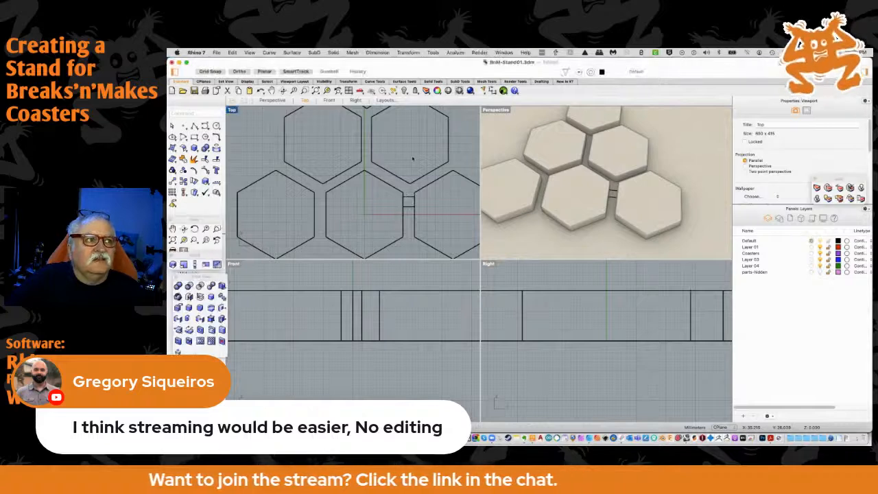
drag(408, 196, 408, 158)
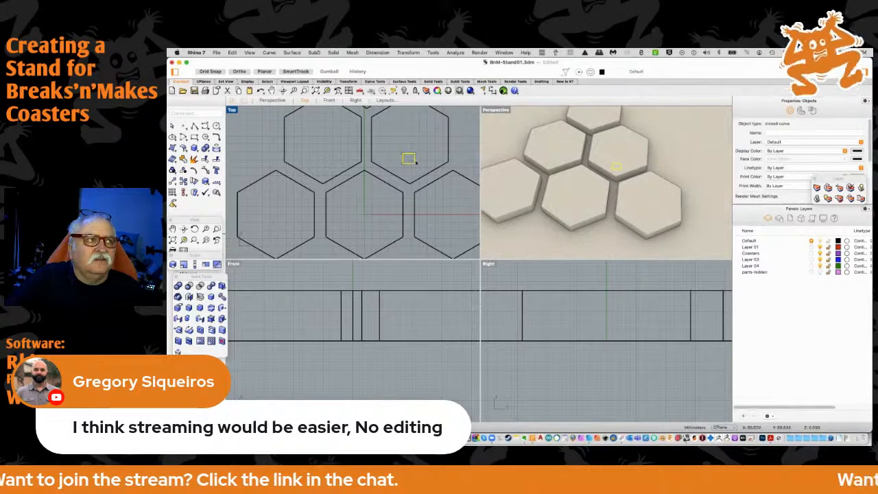
mouse_move(415, 163)
mouse_down()
mouse_move(371, 162)
mouse_move(426, 164)
mouse_up()
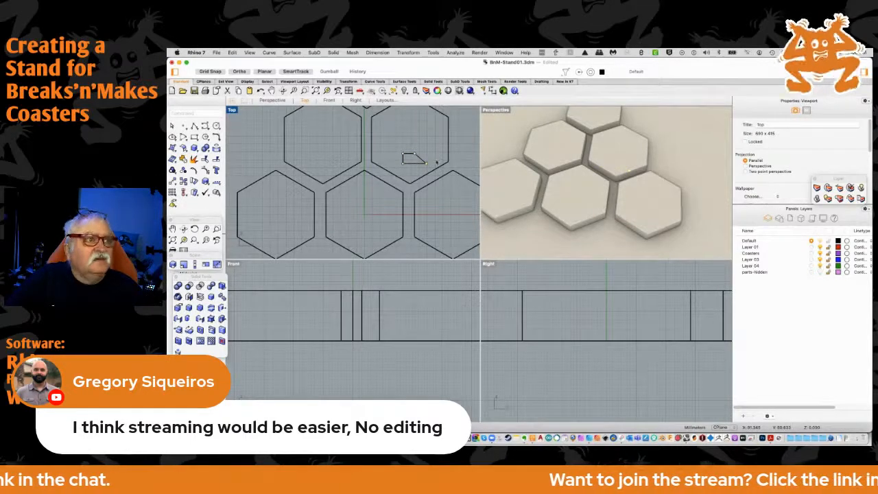
key(super+z)
key(Escape)
key(Escape)
drag(415, 159, 365, 159)
scroll(368, 162, up, 6)
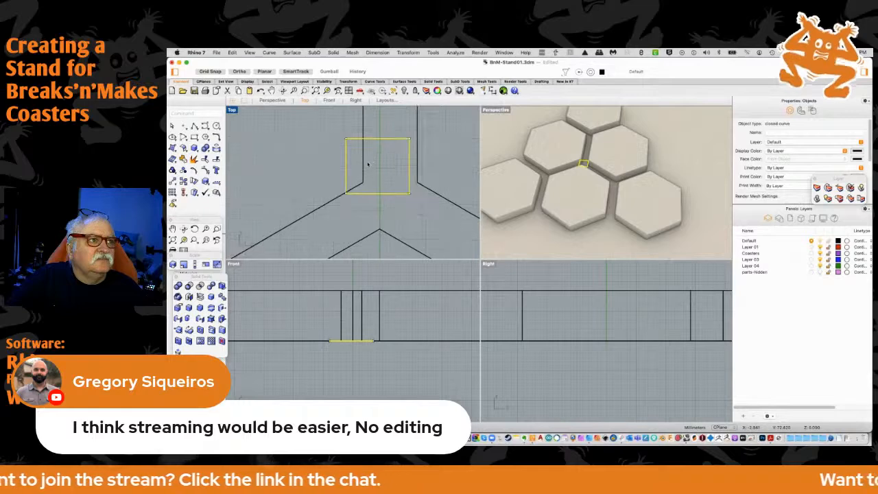
Examine the gaps on both sides of the bottom row's middle hexagon, selecting each outer hexagon at its inner edge
scroll(417, 142, down, 6)
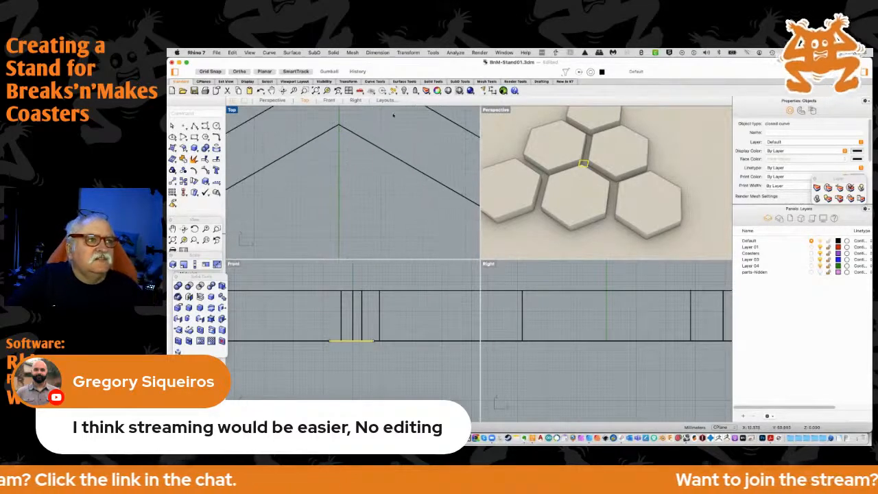
scroll(409, 176, up, 6)
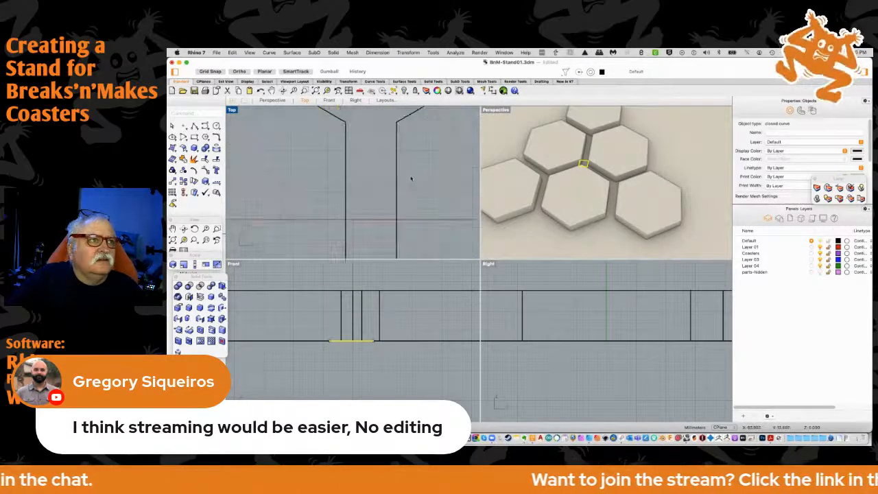
scroll(404, 167, up, 2)
click(382, 158)
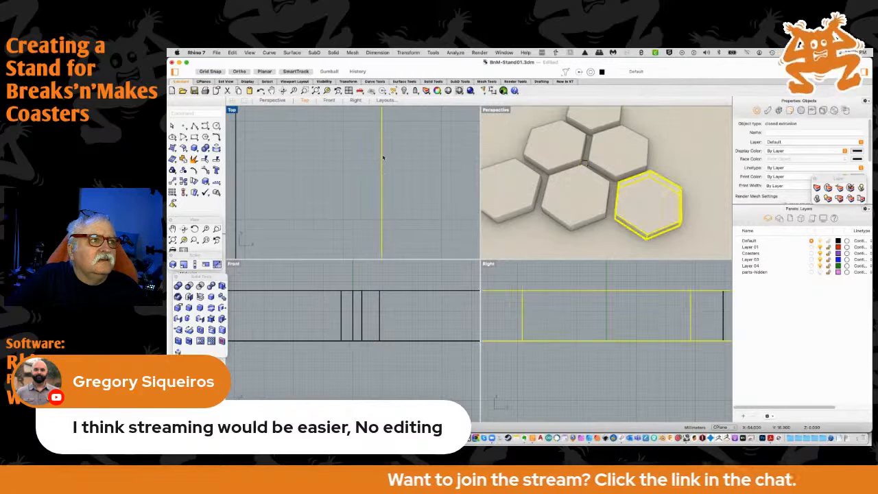
scroll(362, 156, down, 1)
scroll(357, 161, down, 5)
scroll(340, 175, up, 6)
click(334, 171)
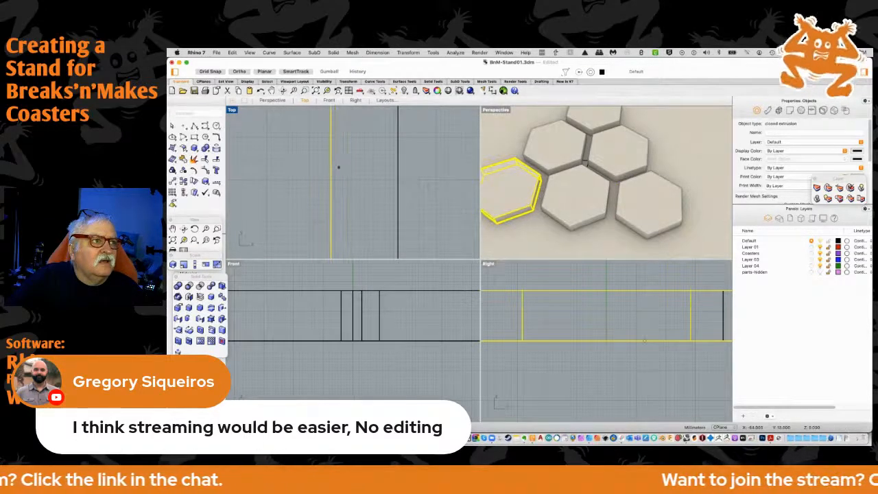
Move the spacer rectangle horizontally by its top-edge midpoint so its left edge lies on the vertical centre axis
scroll(357, 158, down, 3)
right_drag(403, 118, 400, 167)
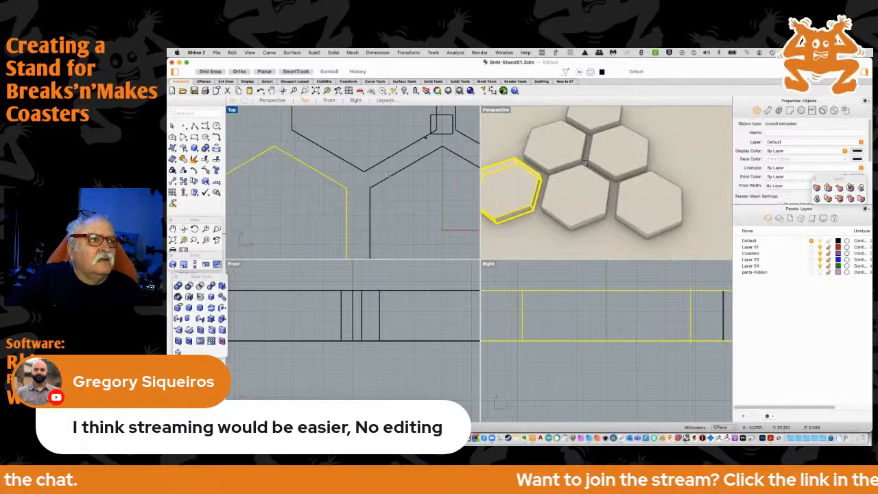
right_drag(450, 120, 402, 167)
scroll(402, 166, up, 2)
scroll(403, 167, up, 5)
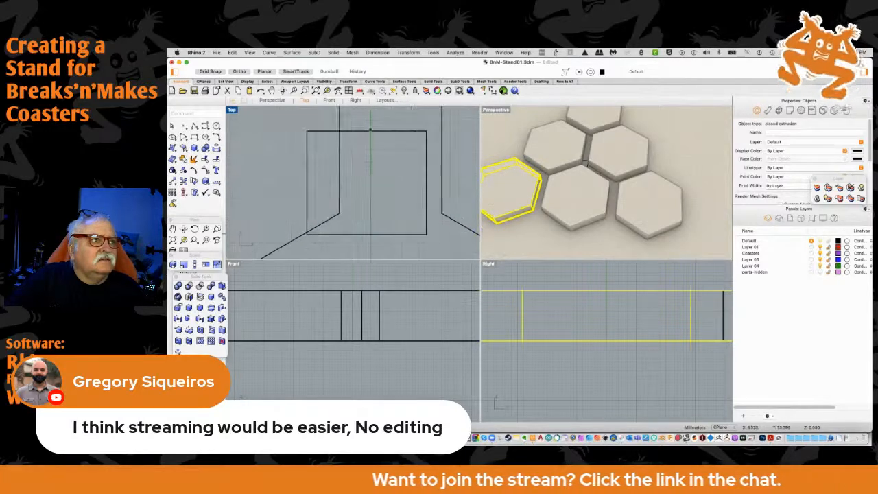
drag(365, 132, 429, 132)
right_drag(429, 162, 369, 172)
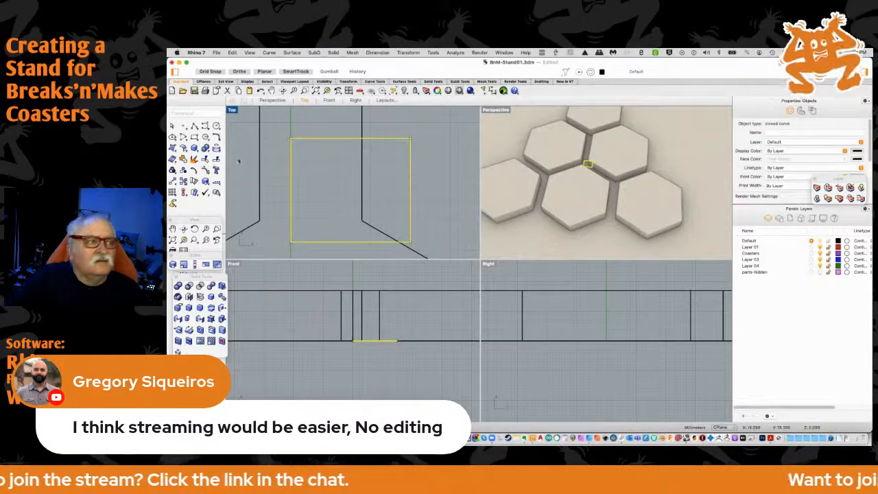
Widen the spacer rectangle with Scale1D by a factor of 1.06667, using its left-edge midpoint as the base point
click(194, 264)
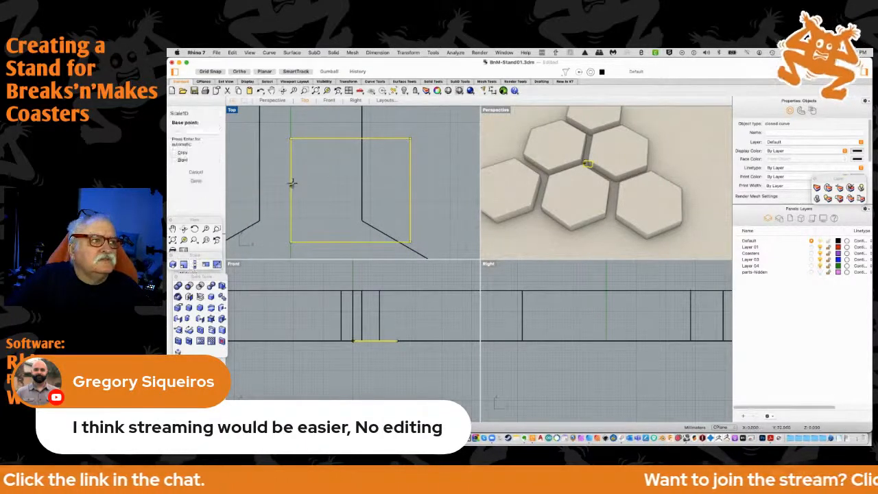
click(291, 184)
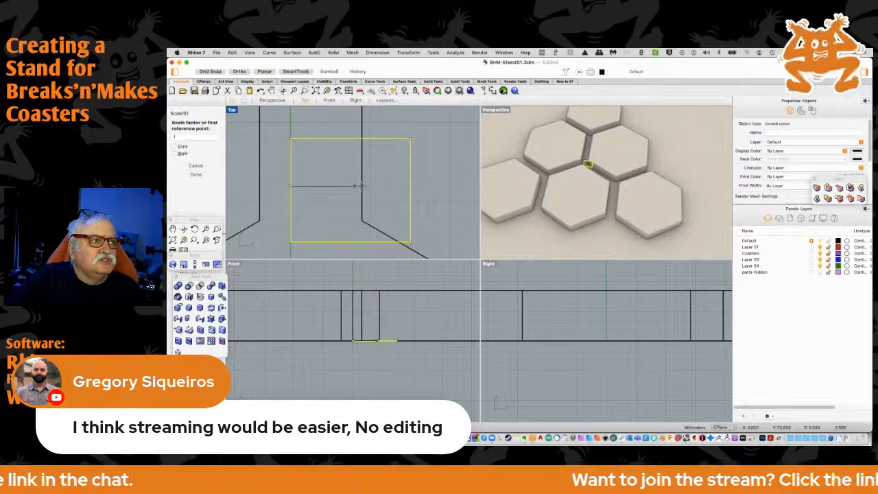
click(409, 185)
click(418, 185)
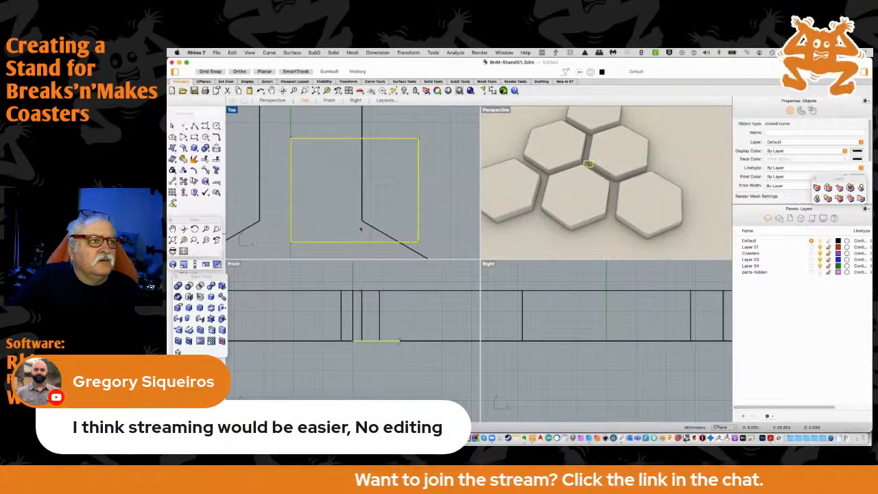
Reduce the spacer rectangle's height to about 5 mm with Scale1D, keeping its top edge fixed
click(195, 265)
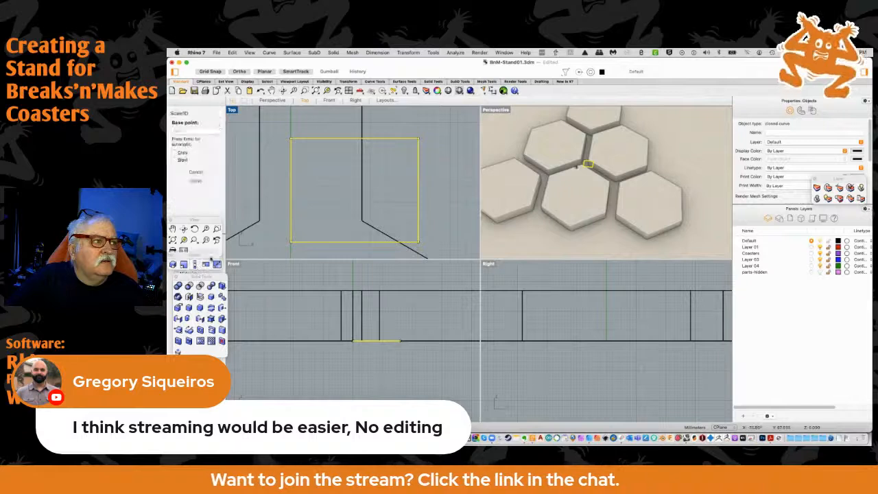
click(322, 140)
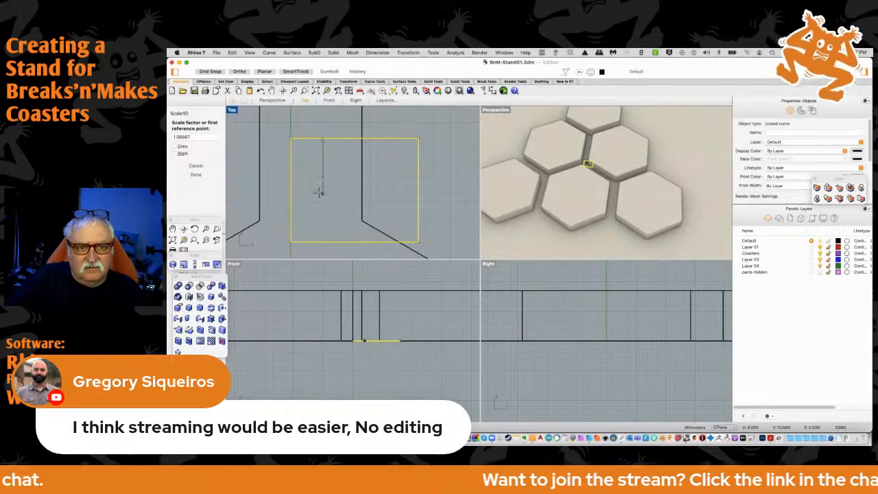
click(320, 240)
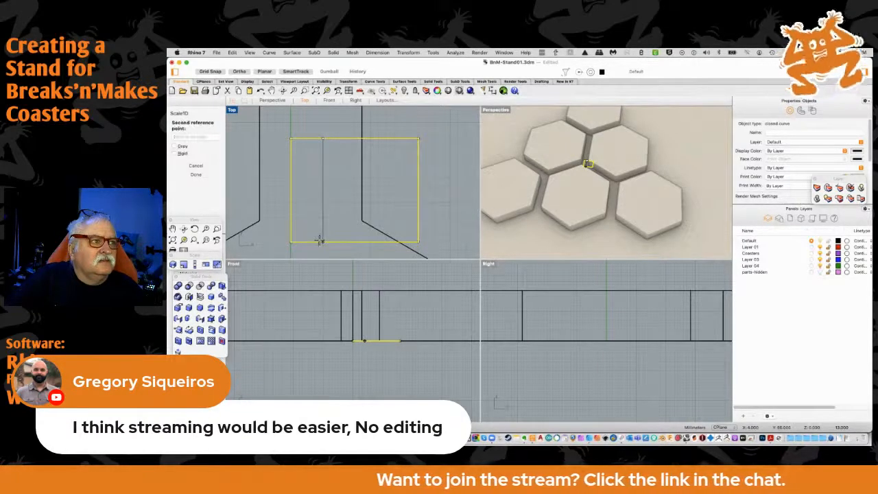
click(320, 177)
Move the resized spacer rectangle by its top-edge midpoint so it is centred on the vertical axis between the middle-row hexagons
scroll(320, 155, down, 3)
scroll(320, 155, down, 8)
right_drag(316, 134, 339, 179)
scroll(345, 191, up, 3)
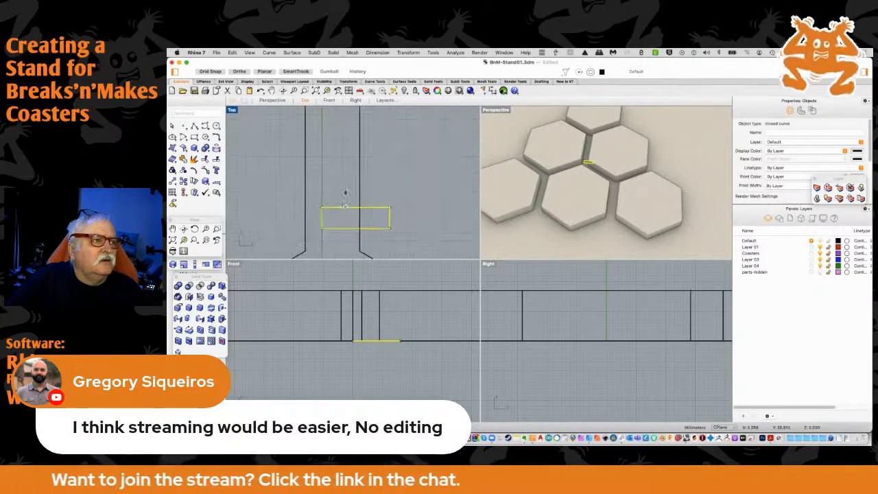
drag(348, 208, 314, 210)
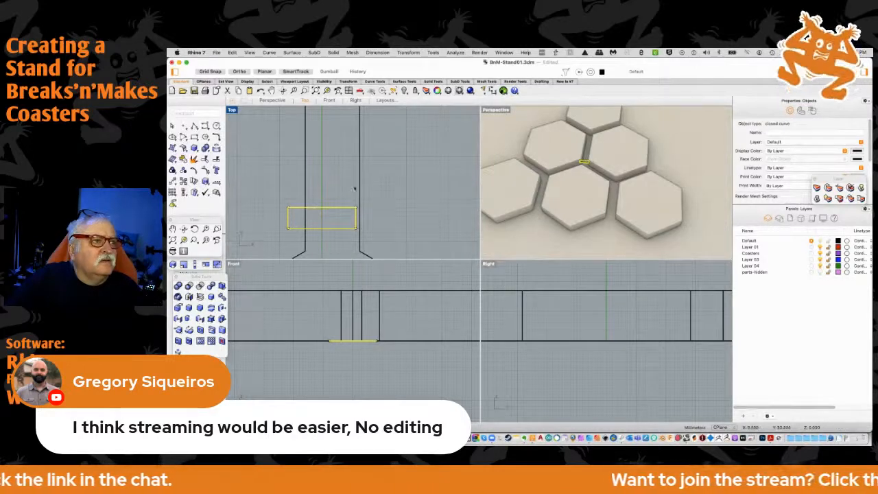
scroll(343, 158, down, 5)
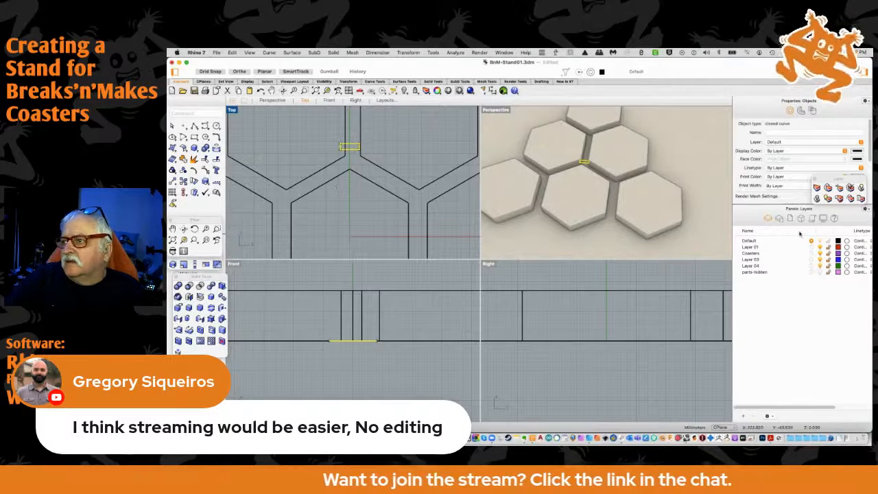
key(super+Tab)
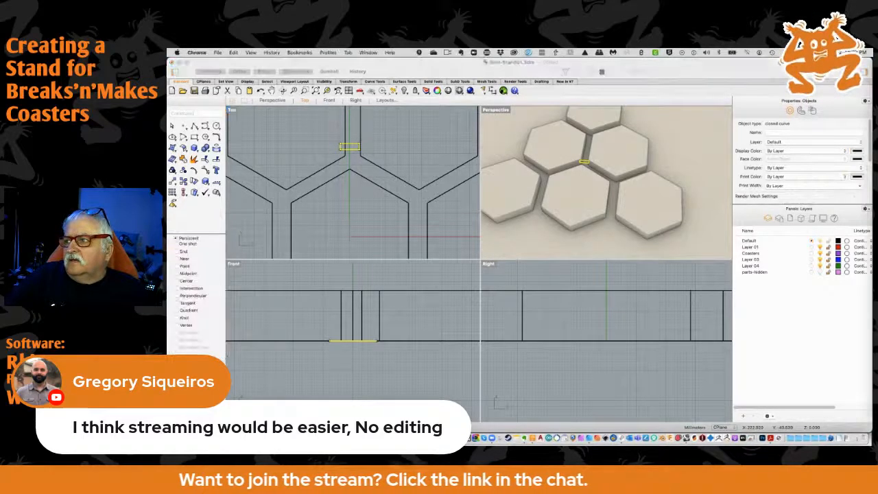
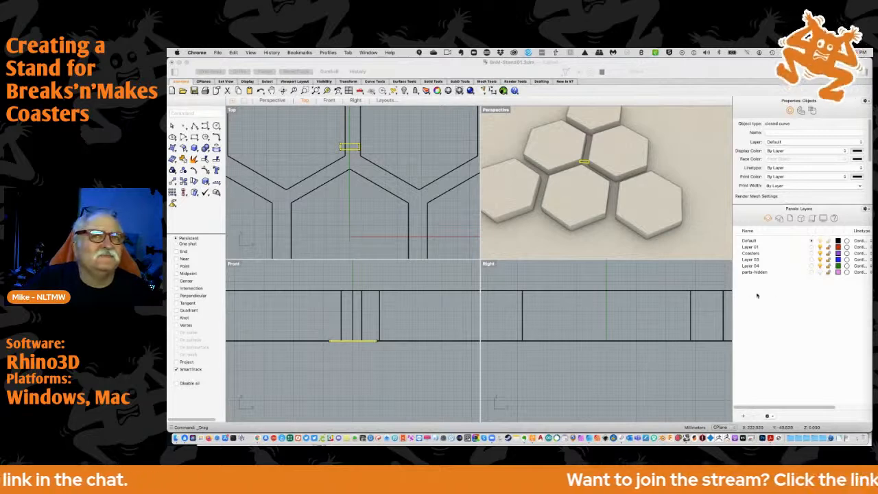
Move the two middle-row hexagons horizontally so their facing vertical sides meet the ends of the spacer rectangle
scroll(348, 153, up, 4)
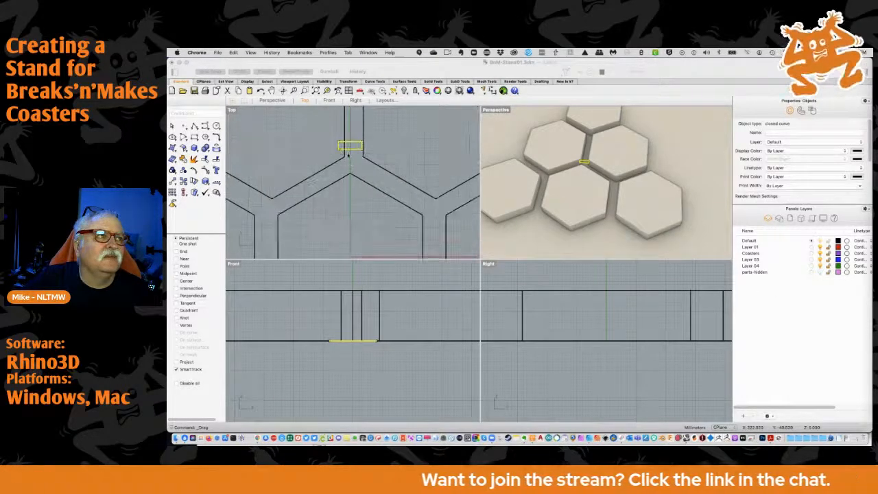
click(336, 153)
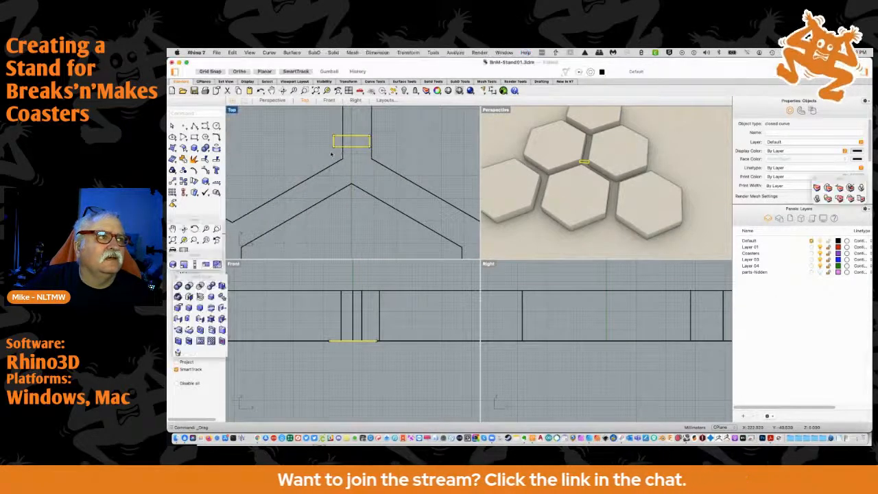
drag(344, 157, 370, 156)
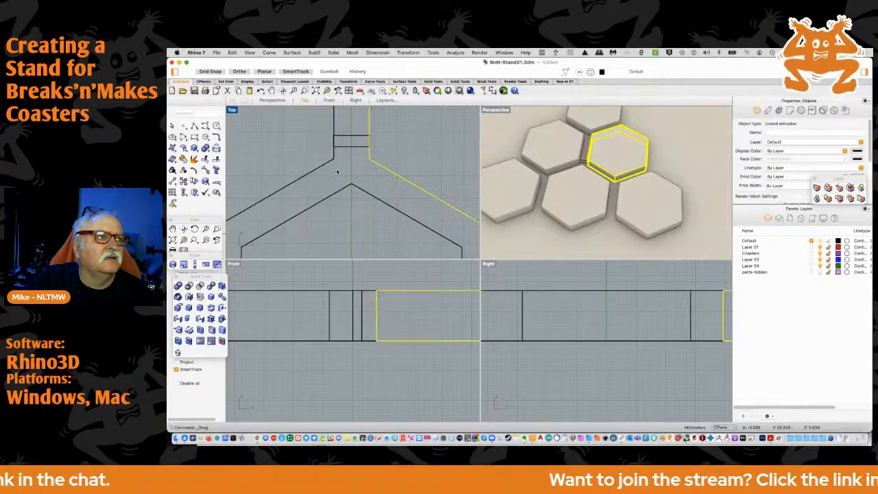
scroll(339, 171, down, 3)
scroll(340, 171, down, 5)
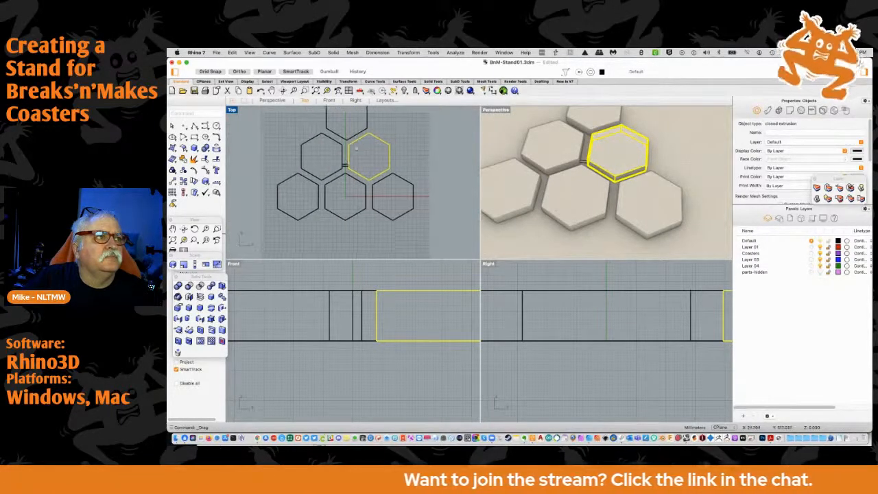
Copy the spacer rectangle into the sloping gap between the left middle-row hexagon and the centre bottom-row hexagon
scroll(349, 223, up, 5)
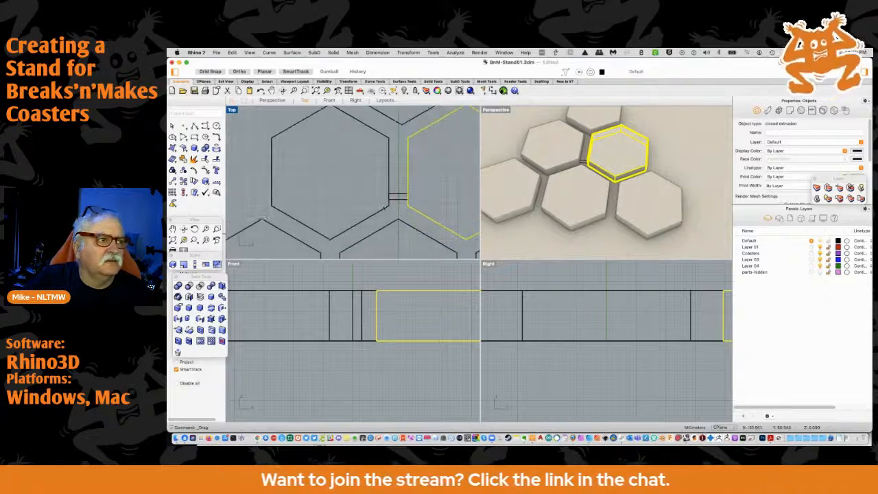
click(399, 198)
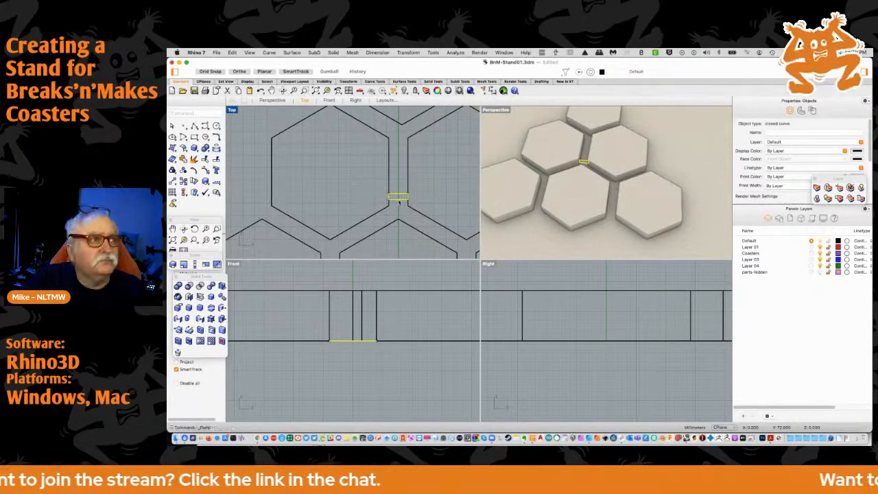
drag(398, 200, 359, 233)
scroll(374, 224, up, 4)
right_drag(373, 223, 399, 188)
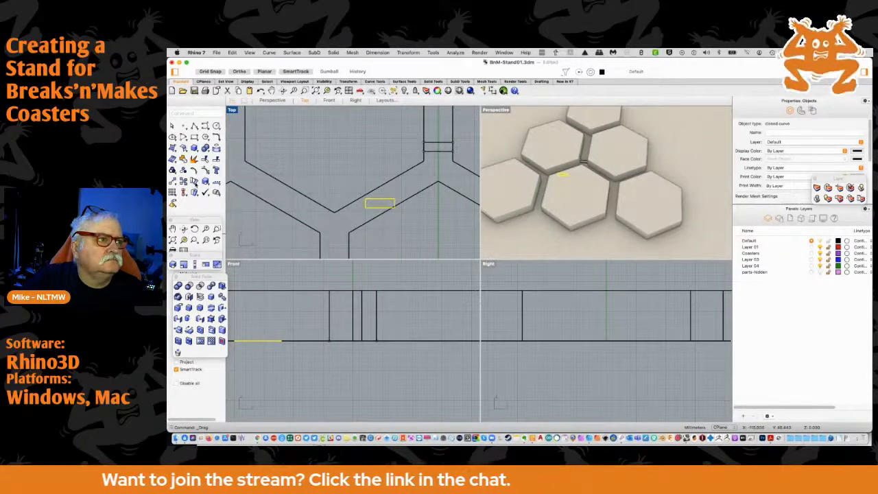
Try to rotate the copied spacer perpendicular to the sloping gap about its right edge's crossing with the bottom hexagon, then undo the rotation
click(194, 181)
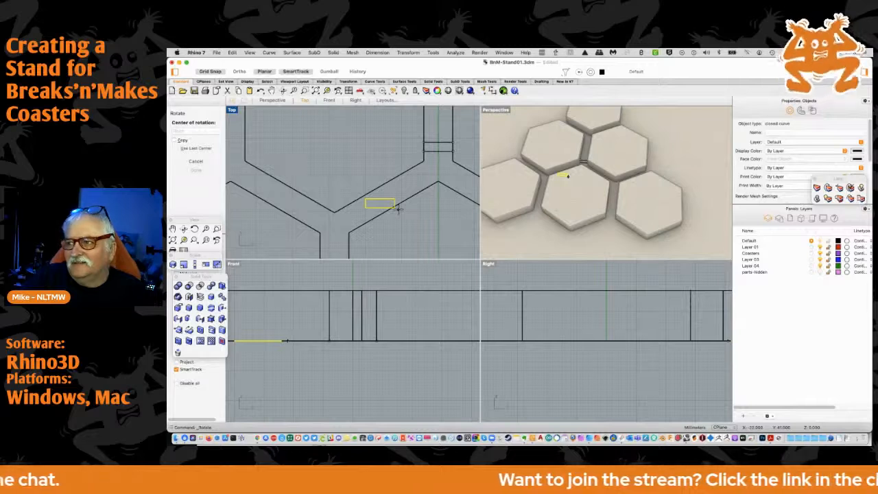
scroll(400, 208, up, 3)
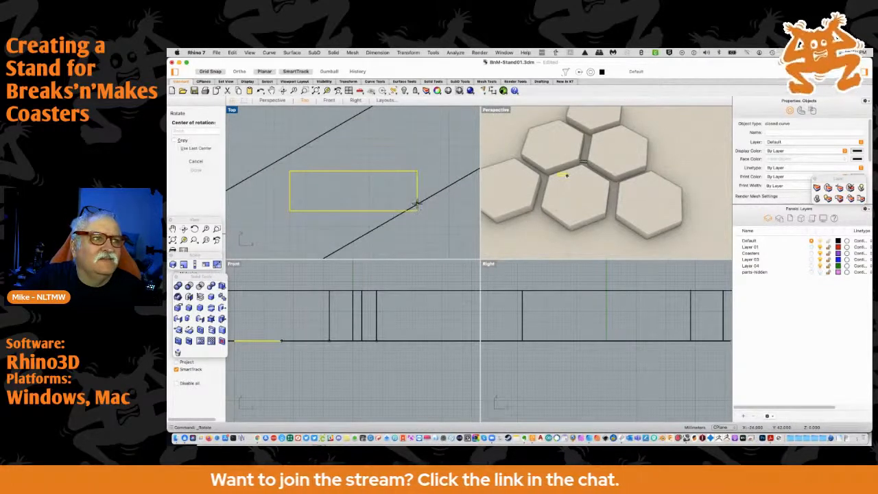
click(416, 203)
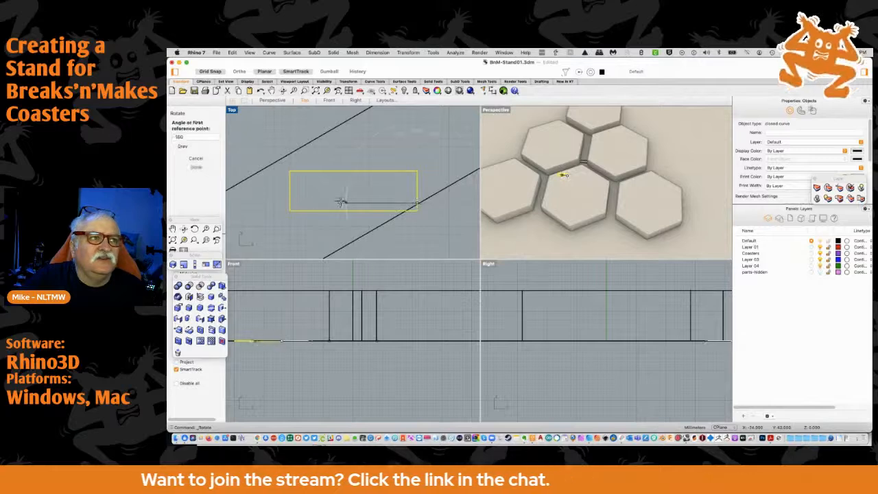
click(291, 202)
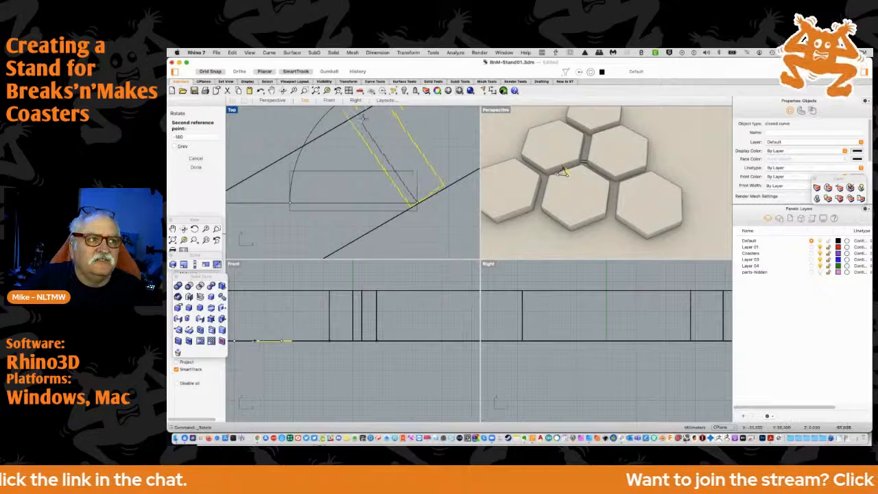
right_drag(364, 115, 333, 175)
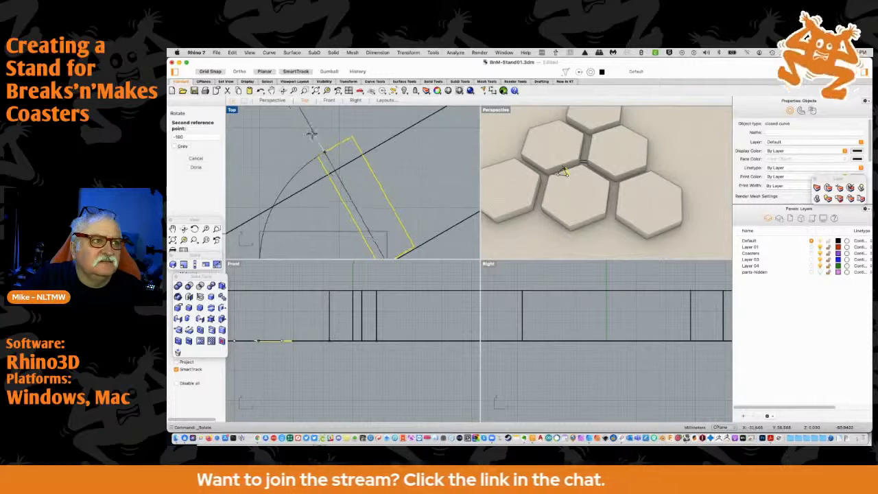
click(312, 135)
scroll(335, 198, down, 3)
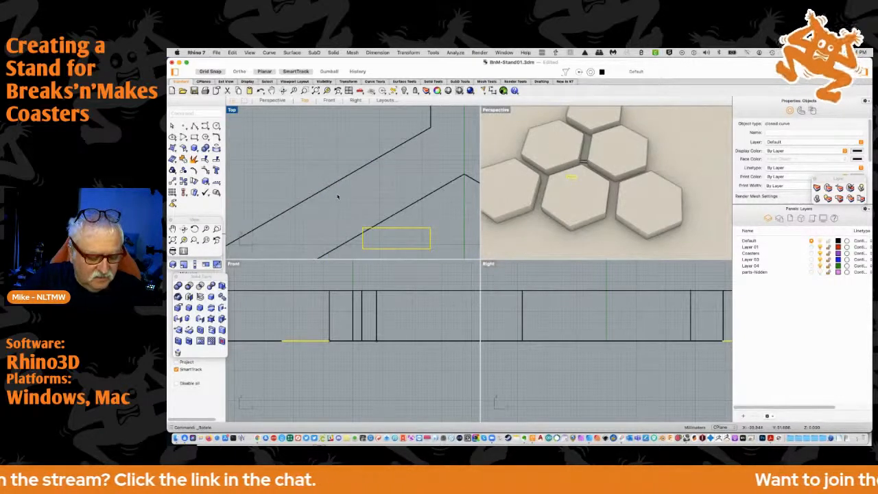
key(super+z)
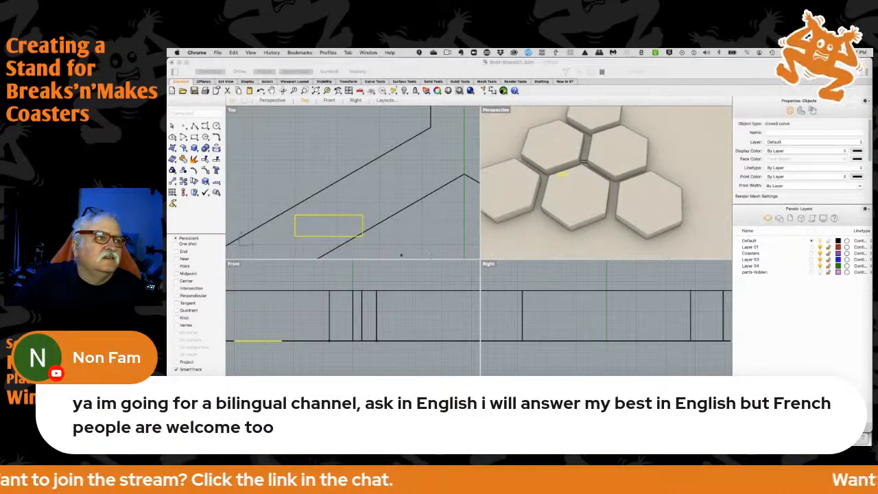
Rotate the copied spacer about 60° clockwise around its right edge's crossing with the bottom hexagon so it spans the sloping gap
scroll(358, 227, up, 2)
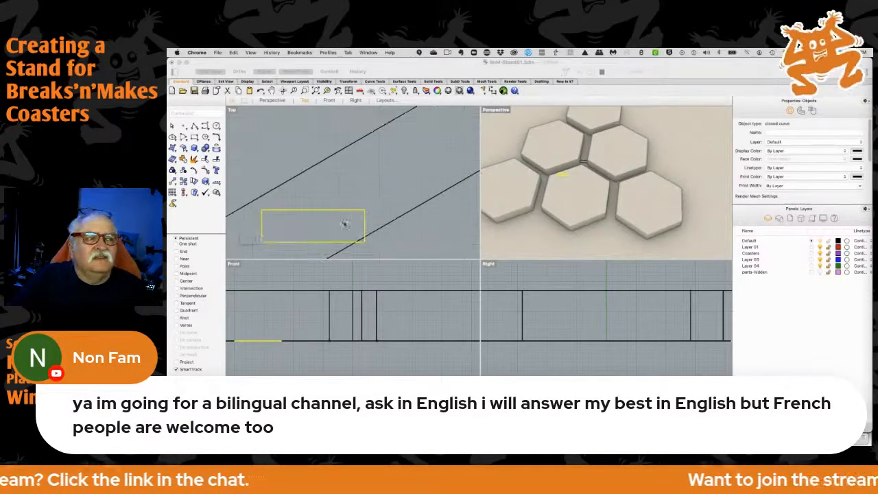
right_drag(347, 217, 359, 203)
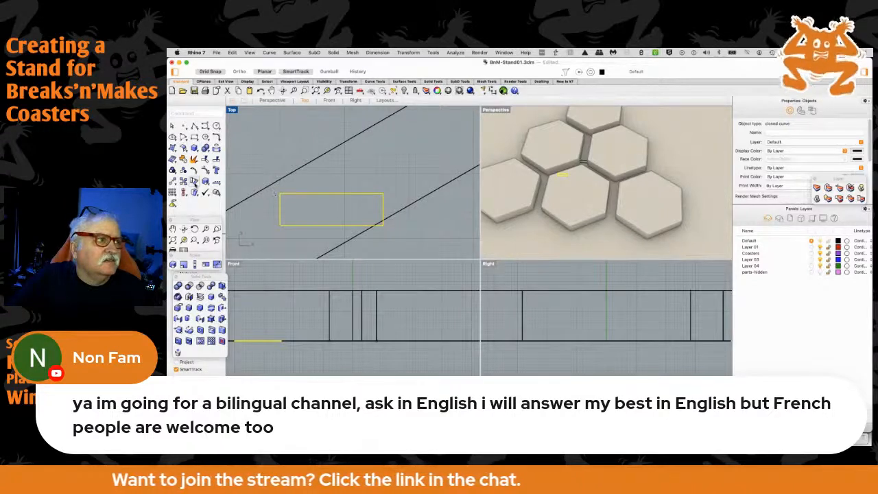
click(189, 181)
click(382, 224)
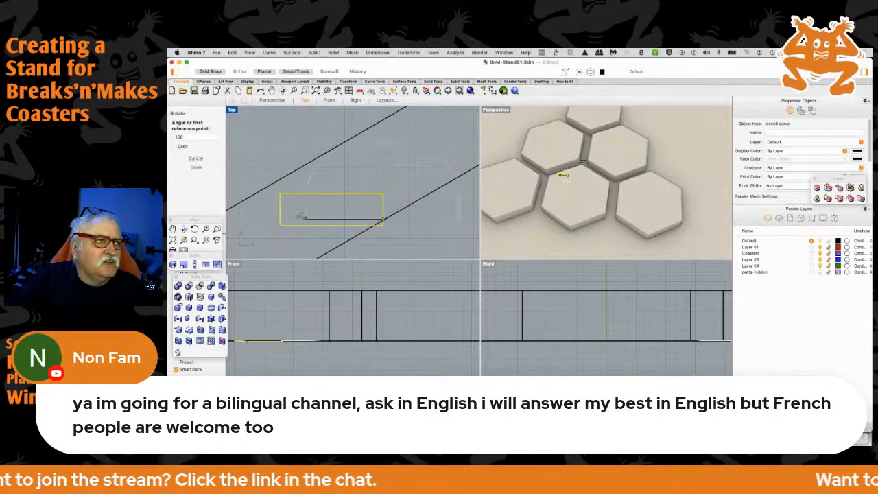
click(275, 219)
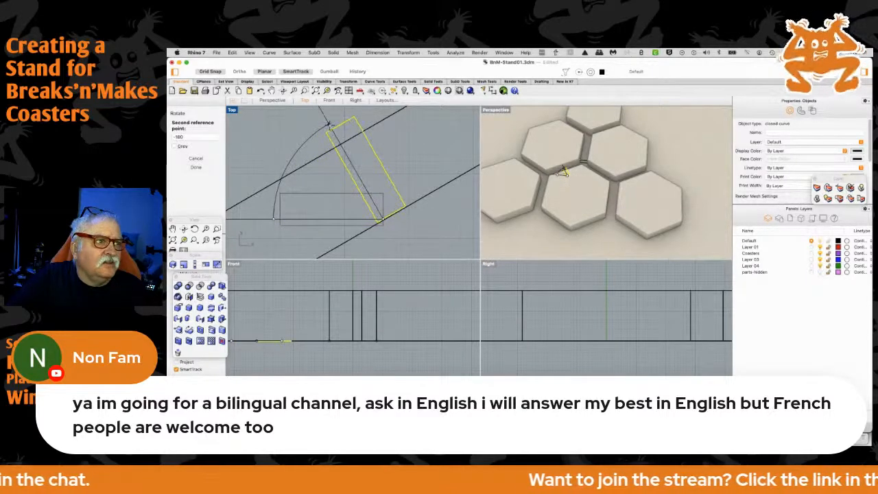
click(328, 126)
scroll(325, 166, down, 3)
scroll(325, 165, down, 2)
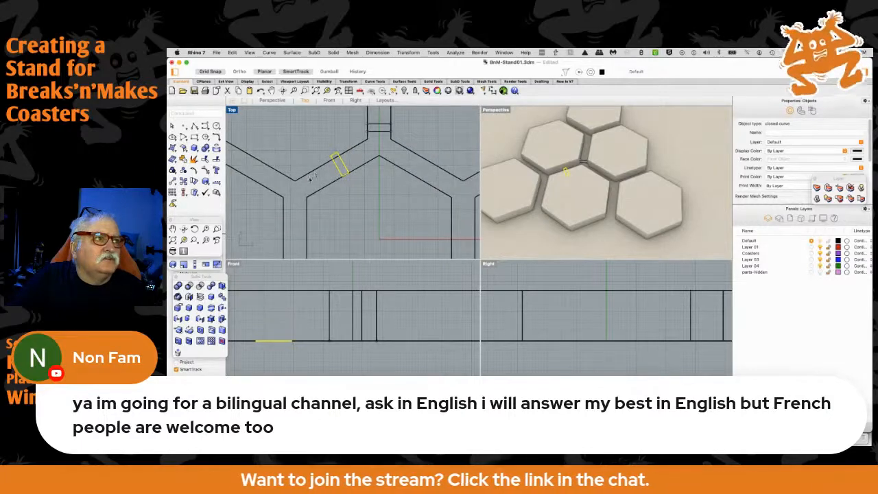
Move both middle-row hexagons and the spacer between them vertically so the left hexagon's lower edge meets the rotated spacer's upper end
right_drag(307, 186, 311, 212)
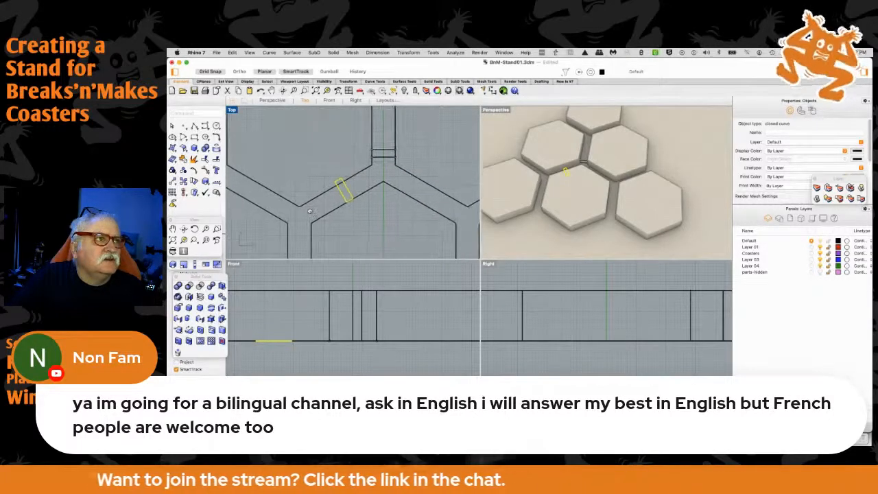
click(363, 173)
drag(361, 175, 359, 170)
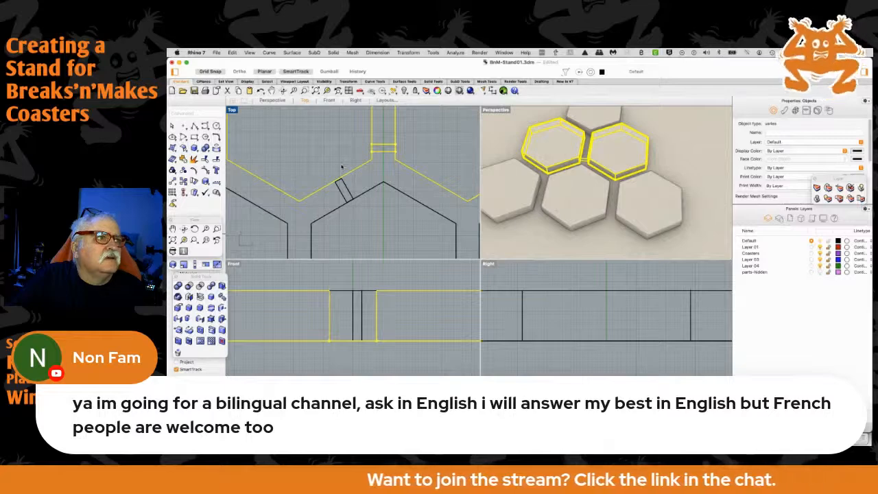
scroll(343, 168, down, 1)
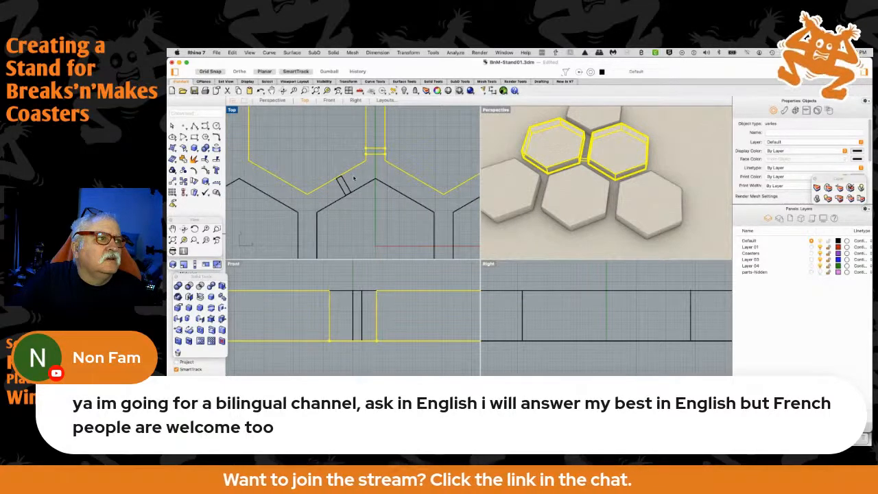
scroll(354, 178, down, 5)
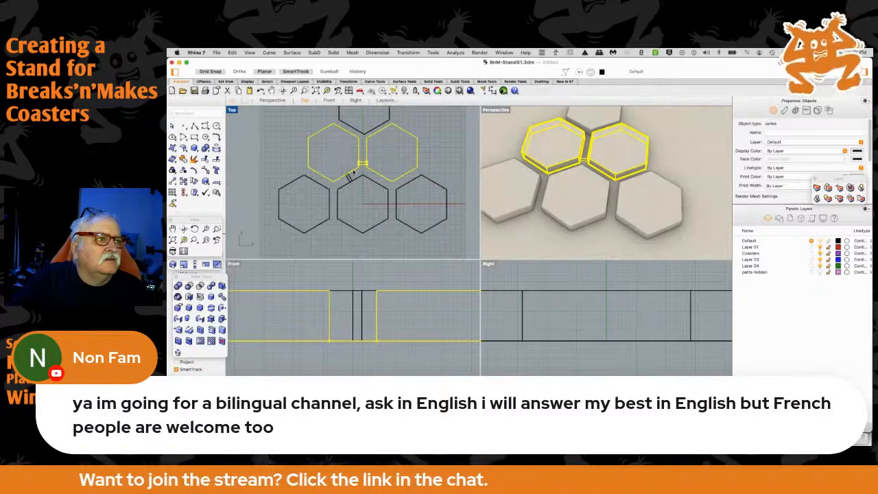
scroll(353, 173, up, 8)
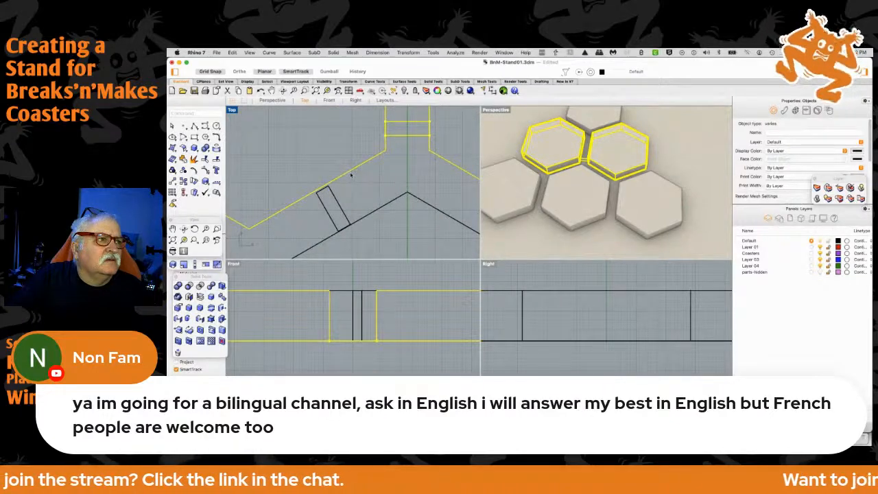
drag(350, 172, 349, 175)
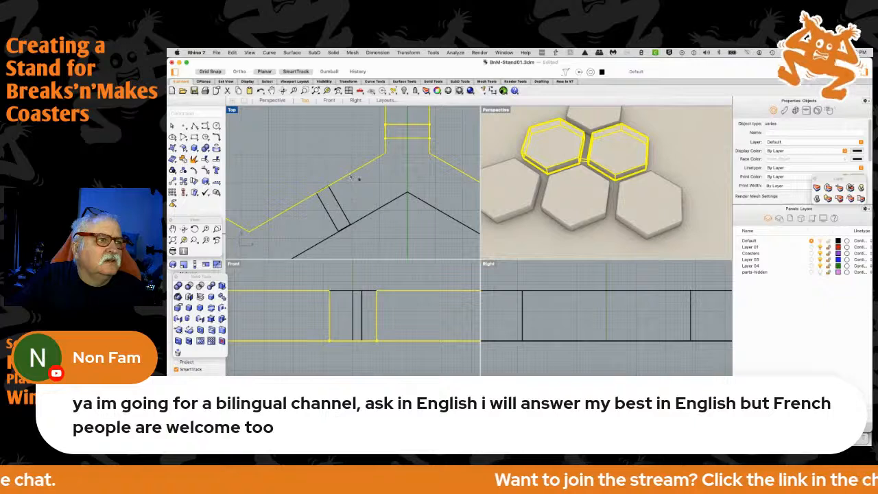
Copy the rotated spacer into the sloping gap between the top hexagon and the right middle-row hexagon
scroll(369, 182, down, 4)
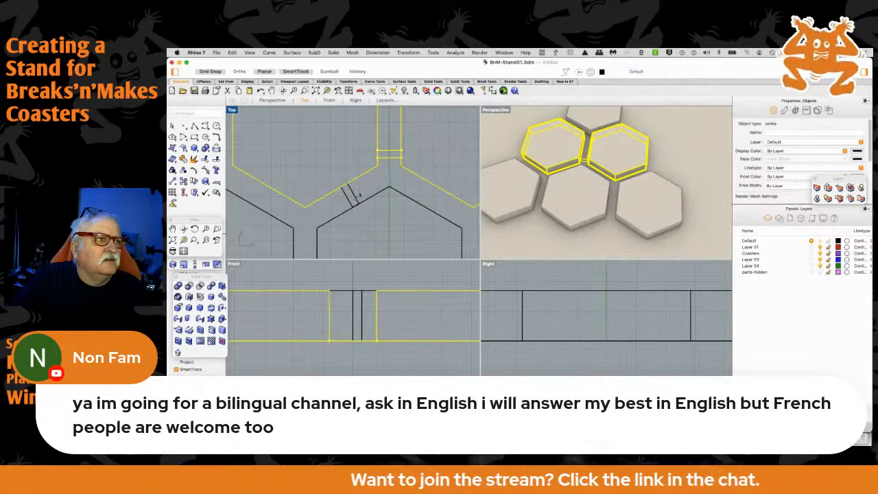
right_drag(369, 190, 347, 242)
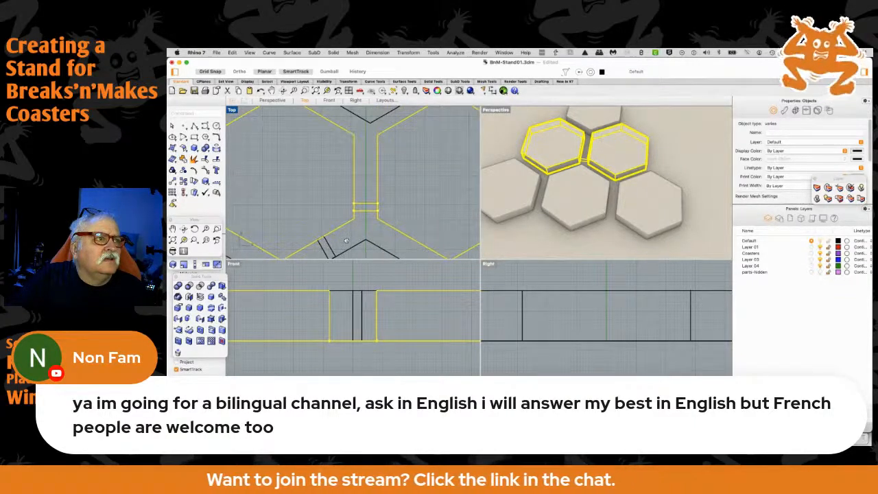
drag(328, 248, 343, 238)
key(super+z)
drag(330, 247, 395, 113)
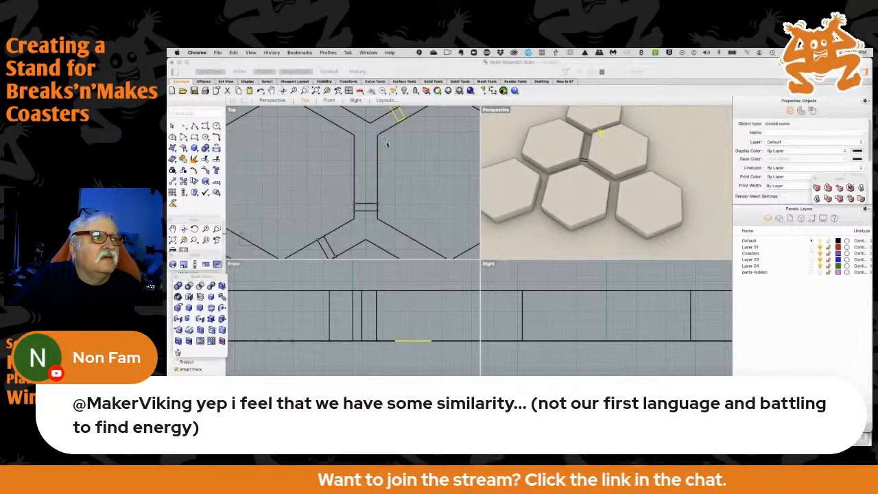
Move the top hexagon so its lowest corner lies on the vertical axis above the copied spacer, and nudge that spacer to fit the gap
right_drag(386, 139, 384, 221)
scroll(385, 221, up, 5)
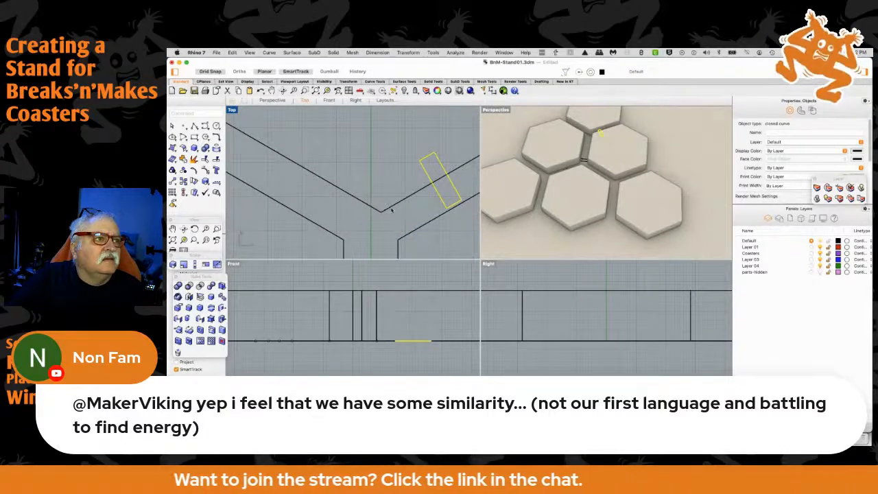
click(382, 210)
drag(382, 207, 381, 189)
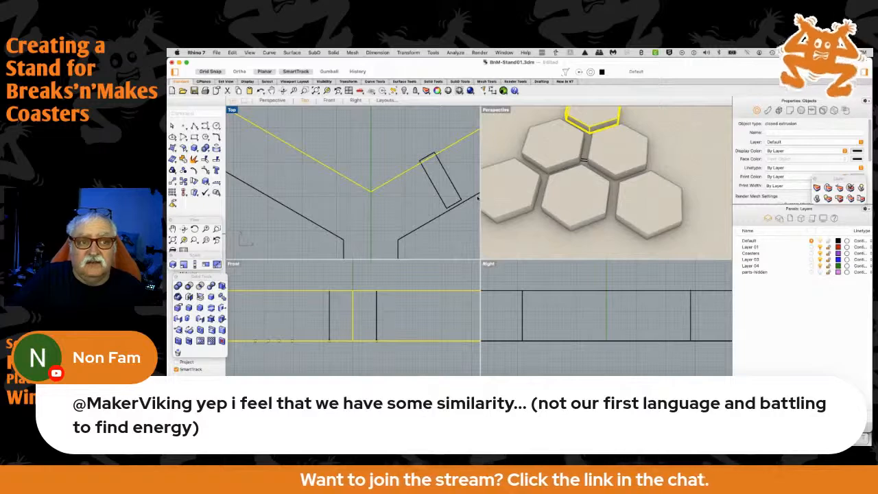
click(447, 178)
drag(448, 179, 448, 180)
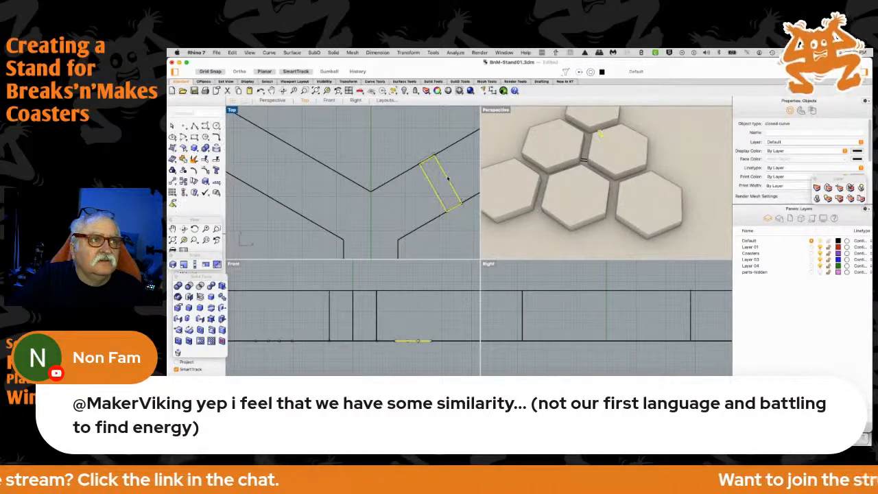
scroll(431, 180, down, 5)
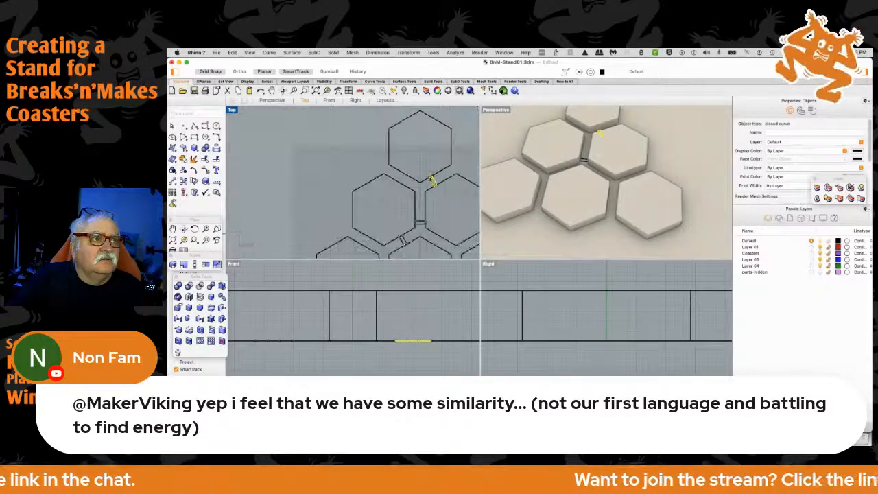
click(426, 166)
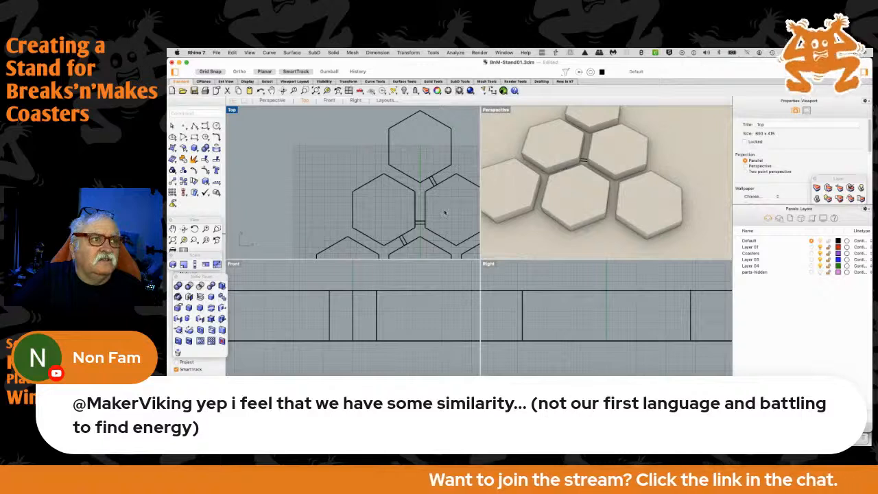
right_drag(444, 213, 430, 188)
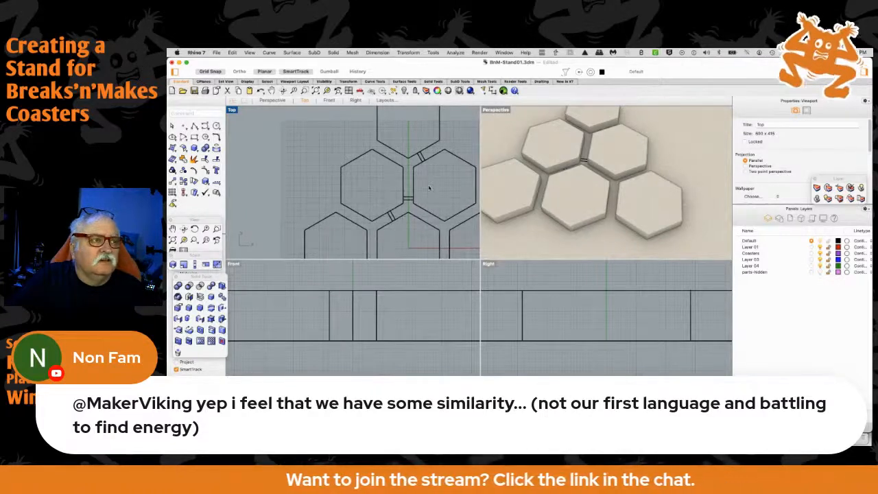
scroll(430, 188, down, 5)
right_drag(437, 195, 388, 190)
scroll(388, 189, up, 2)
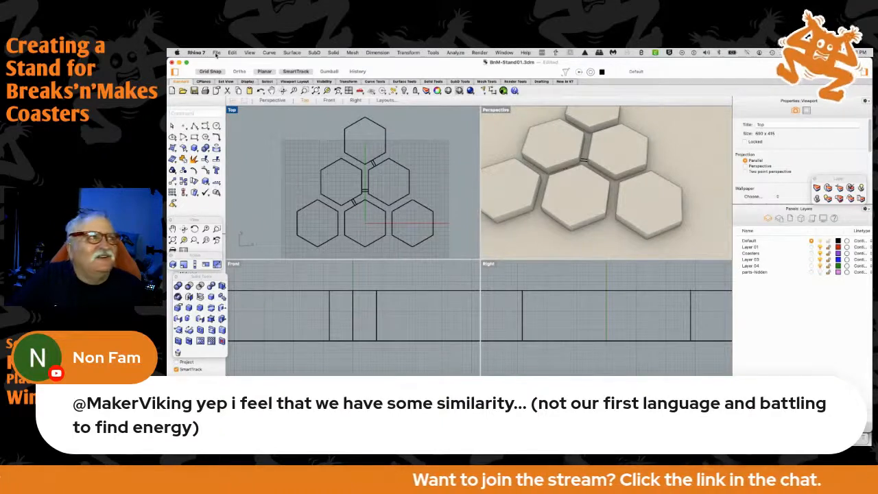
Save the coaster stand file
click(216, 55)
click(220, 107)
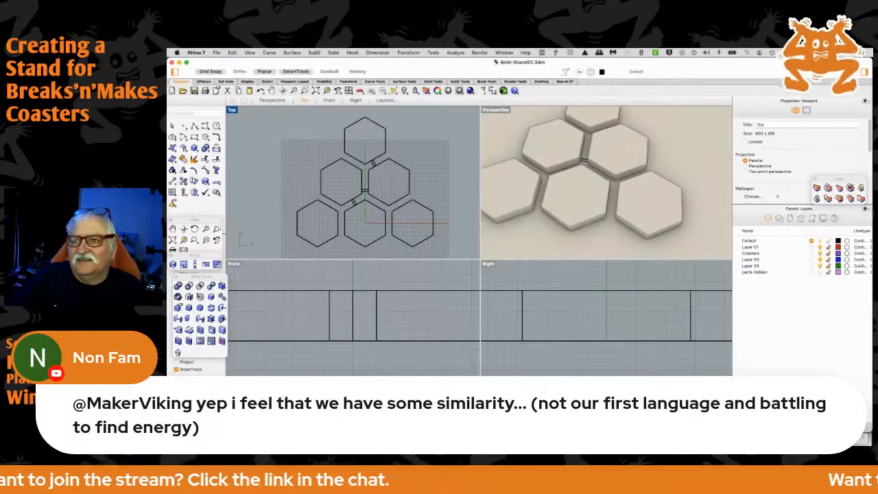
key(super+Tab)
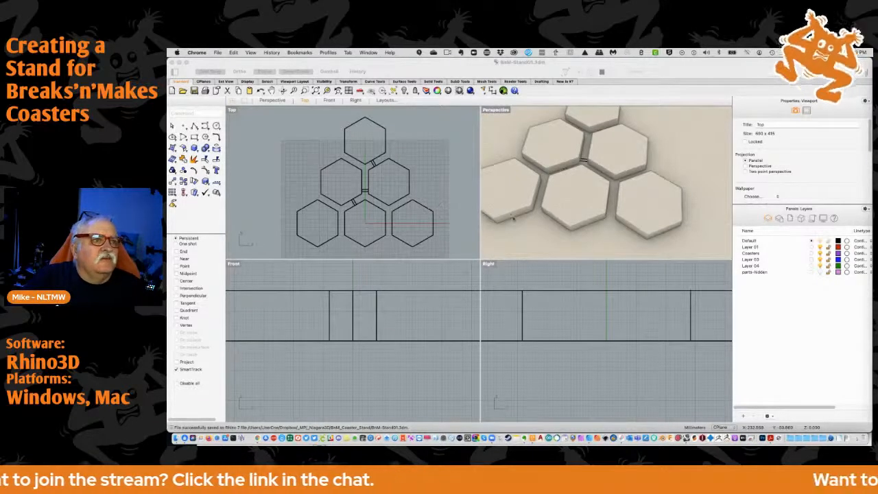
click(541, 231)
mouse_move(543, 231)
right_down()
mouse_move(552, 245)
mouse_move(551, 227)
right_up()
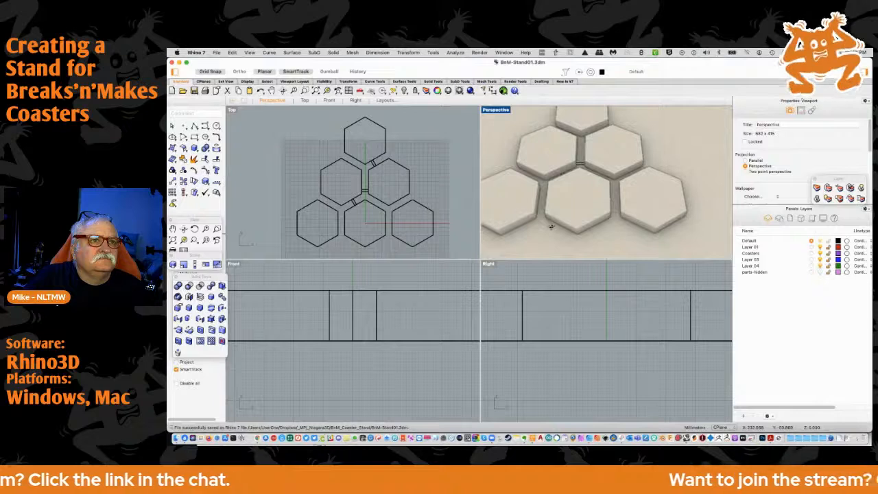
scroll(337, 250, up, 3)
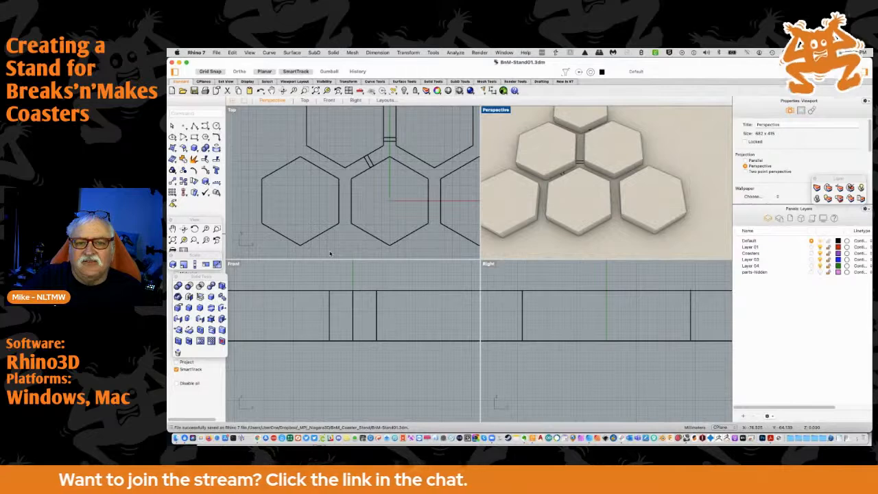
scroll(323, 200, down, 3)
scroll(330, 186, up, 3)
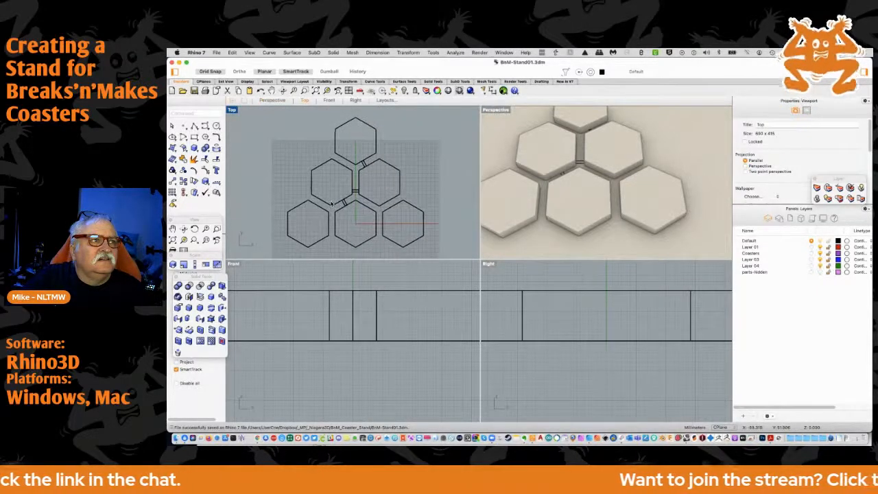
click(332, 203)
right_drag(334, 201, 333, 169)
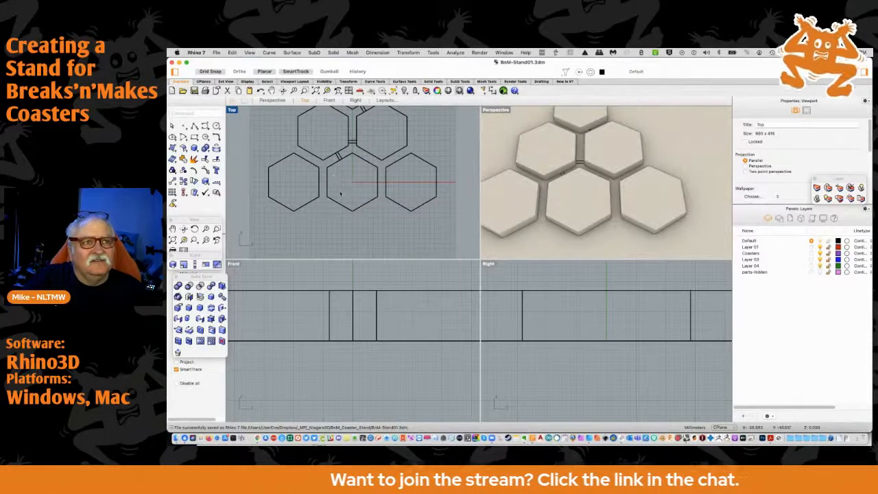
Draw an open polyline just outside the bottom-left hexagon's lower edges, from its left side through about (-114, -60) to the gap before the next hexagon
scroll(340, 193, up, 2)
right_drag(308, 221, 333, 208)
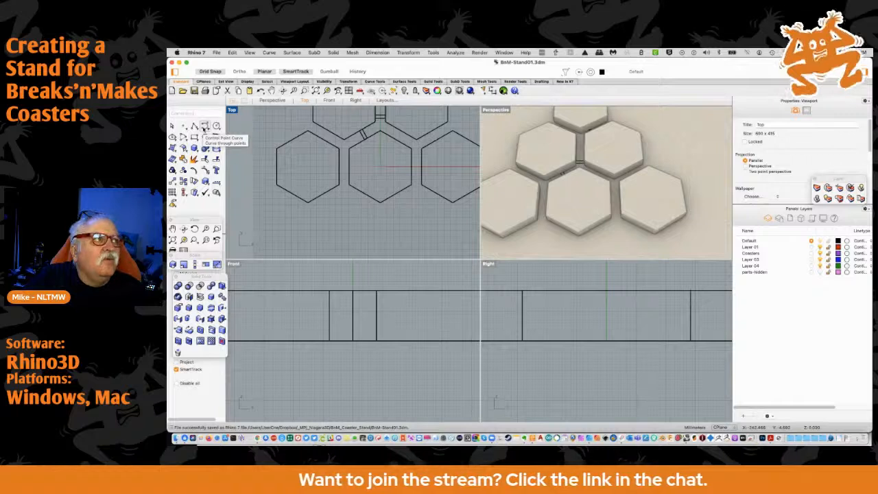
click(195, 126)
scroll(279, 194, up, 3)
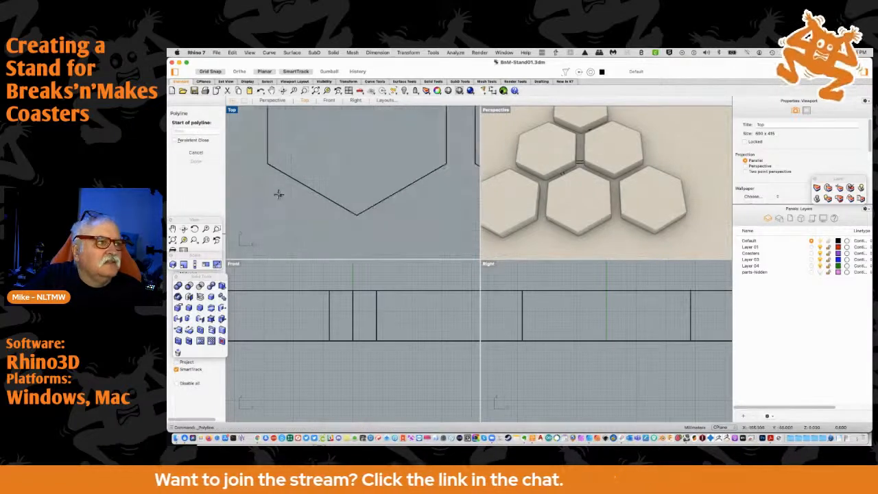
scroll(262, 175, up, 2)
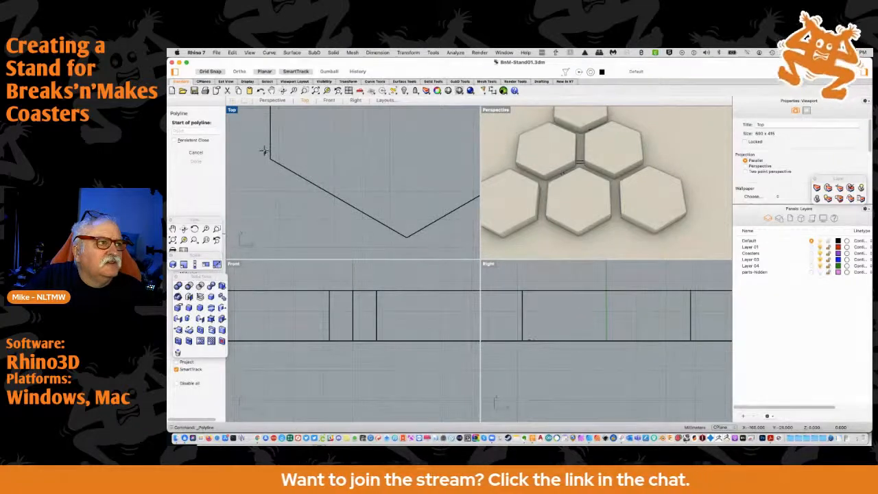
click(265, 150)
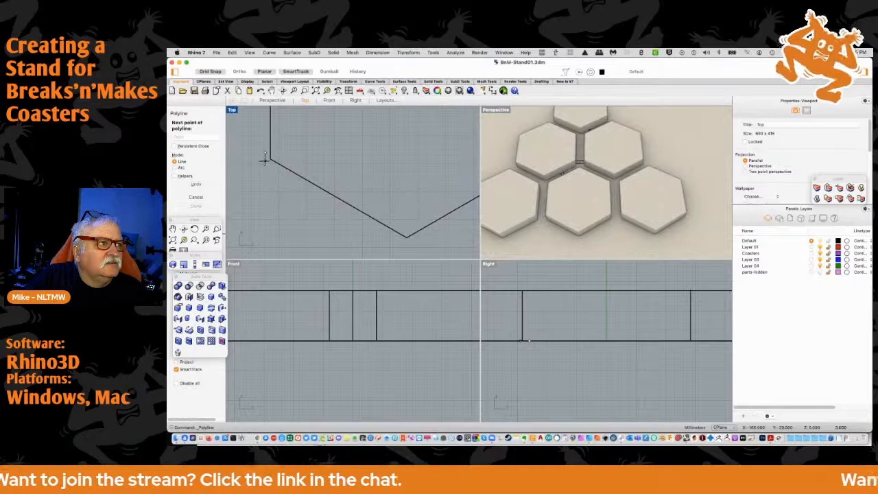
click(266, 157)
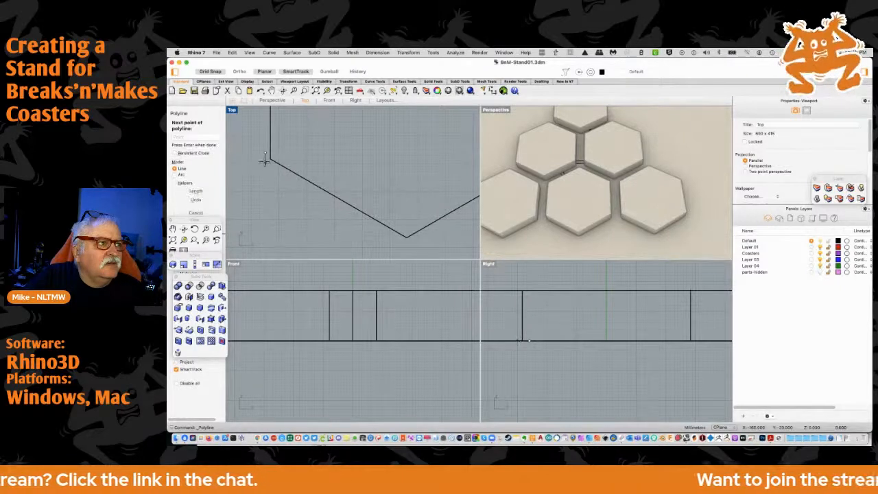
click(407, 245)
scroll(422, 226, left, 5)
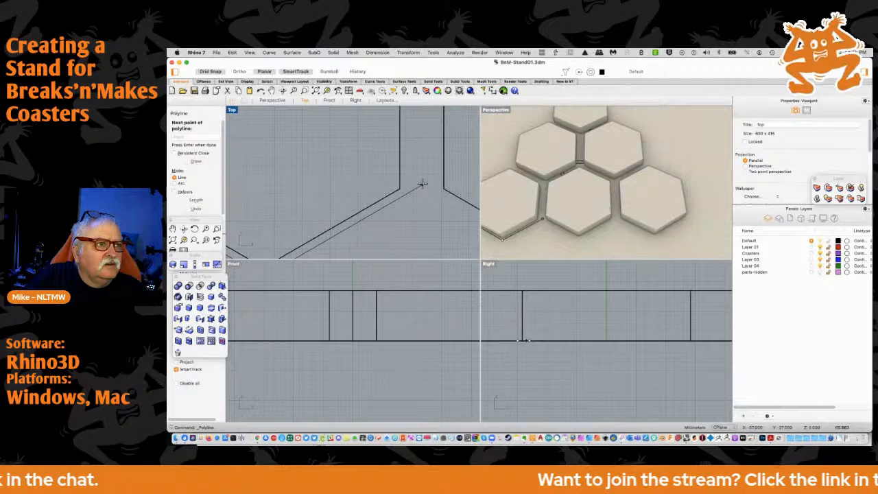
click(423, 184)
key(Return)
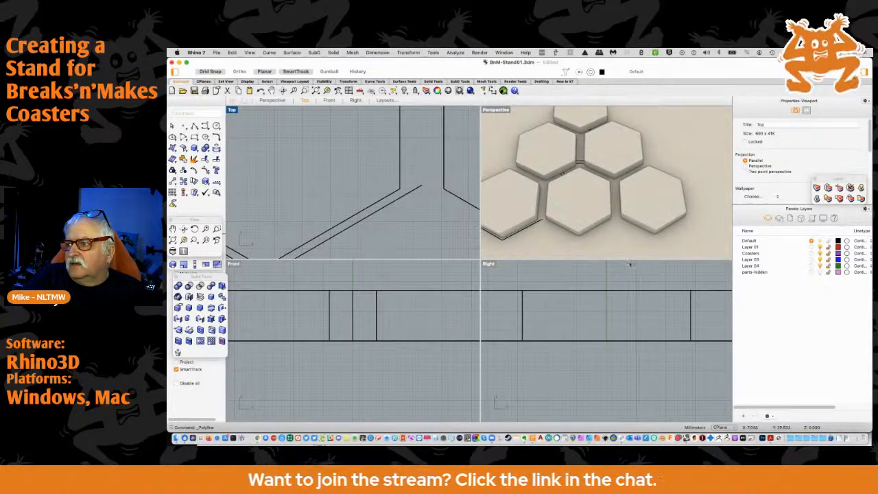
key(super+Tab)
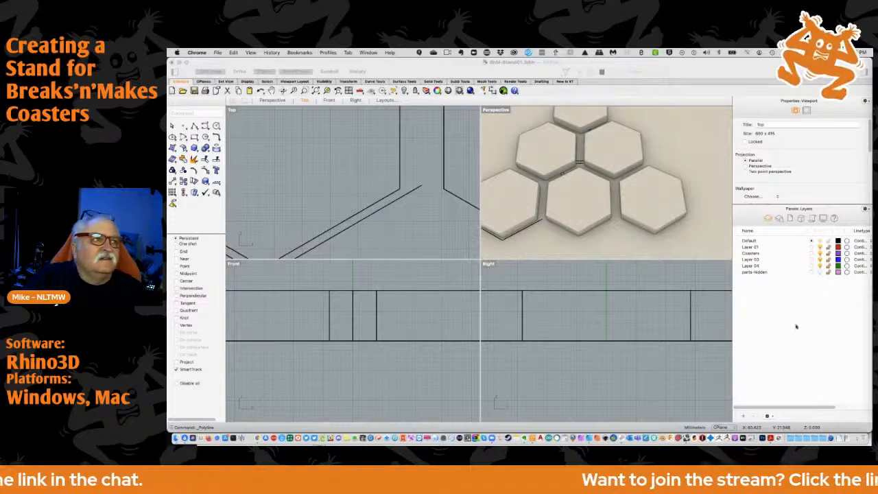
click(315, 224)
scroll(332, 198, down, 3)
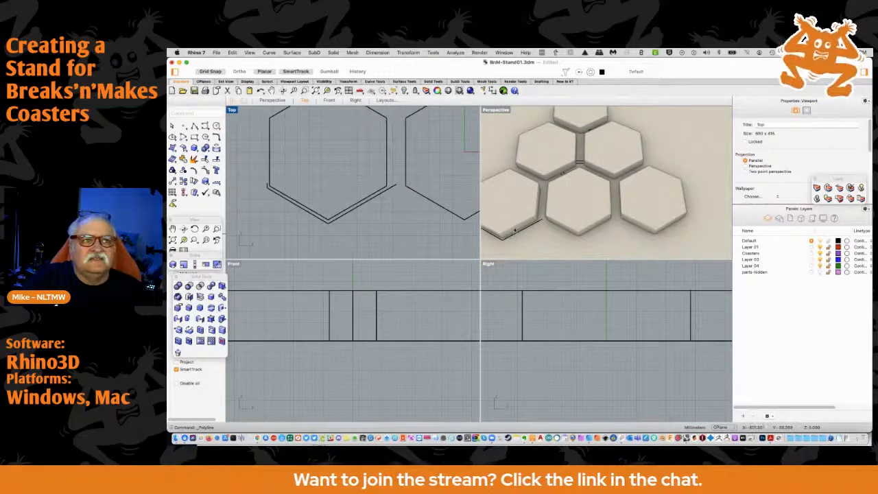
click(585, 247)
right_drag(585, 247, 574, 241)
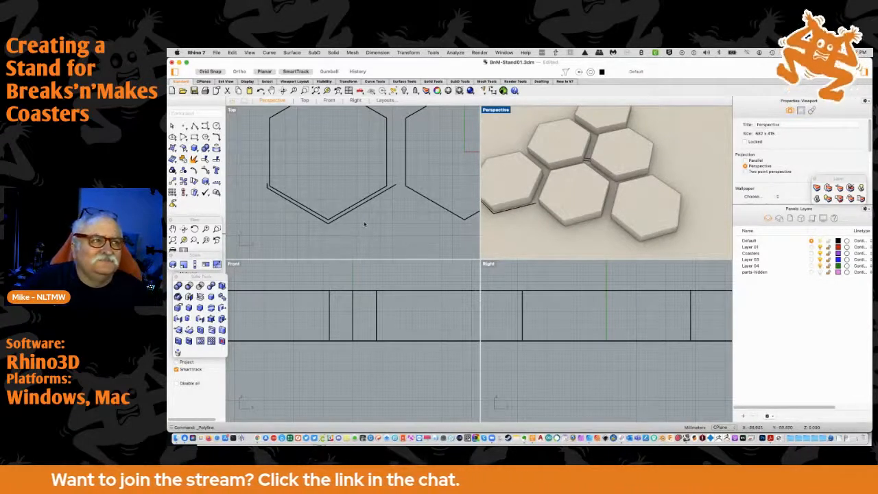
Delete the polyline's uppermost left control point, removing its short vertical segment beside the bottom-left hexagon
scroll(268, 192, up, 5)
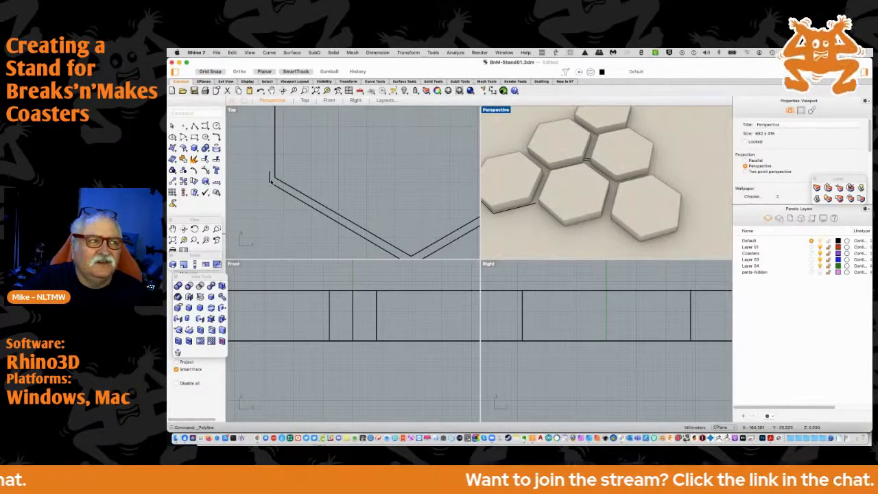
click(270, 179)
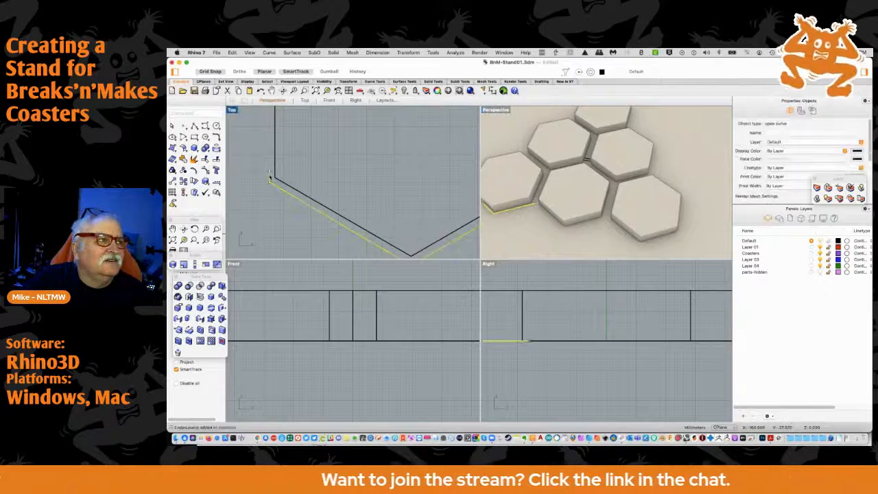
drag(271, 173, 254, 175)
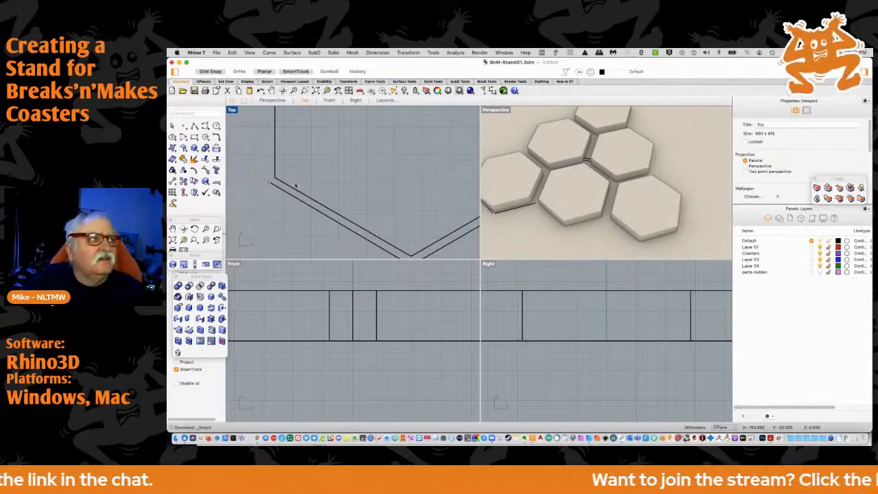
key(Delete)
Move the polyline's left end point slightly inward towards the bottom-left hexagon's left vertical edge
scroll(306, 182, down, 5)
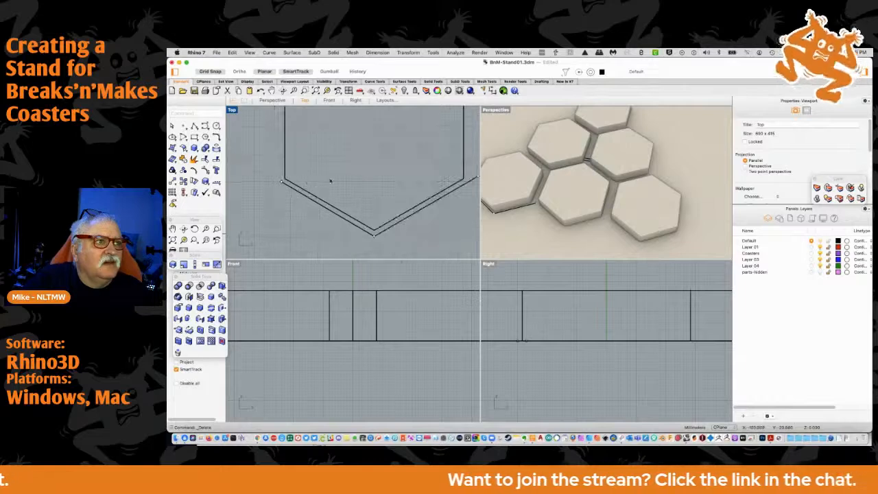
scroll(332, 179, down, 3)
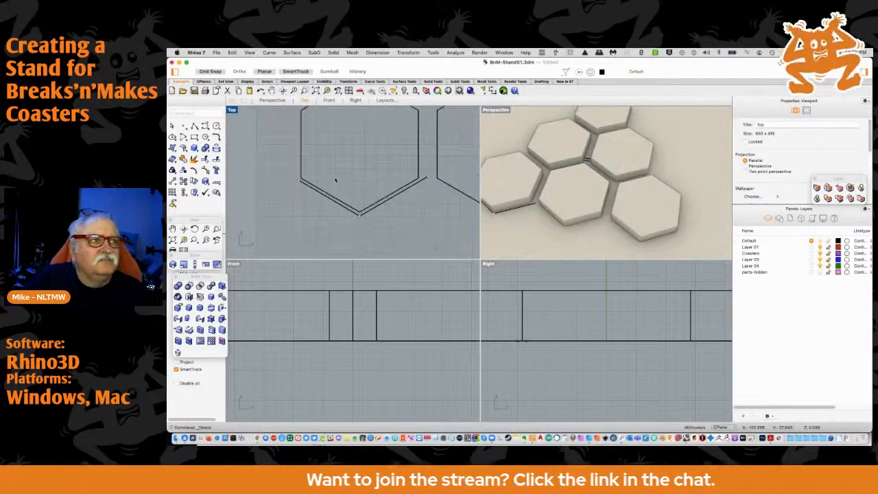
scroll(361, 213, up, 2)
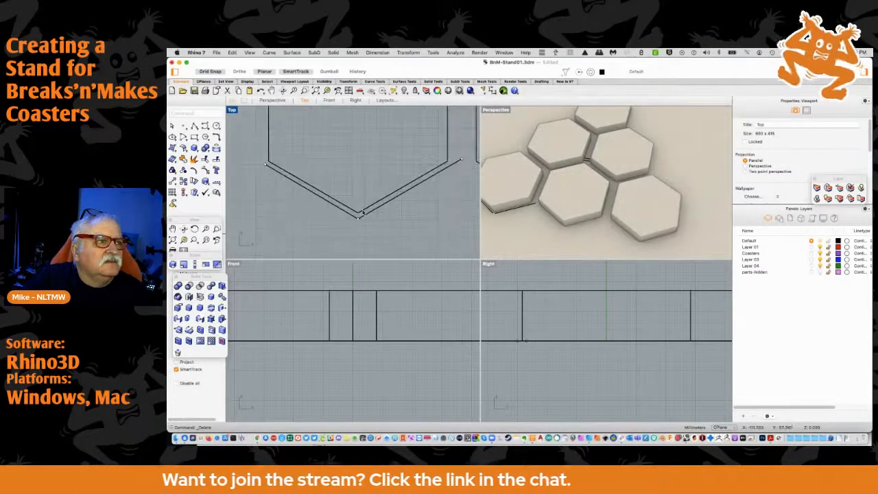
scroll(363, 212, up, 4)
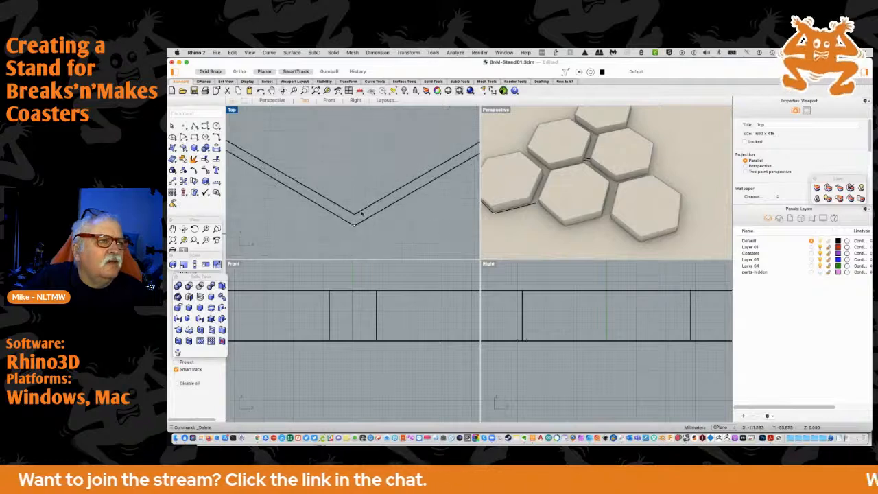
scroll(345, 211, down, 4)
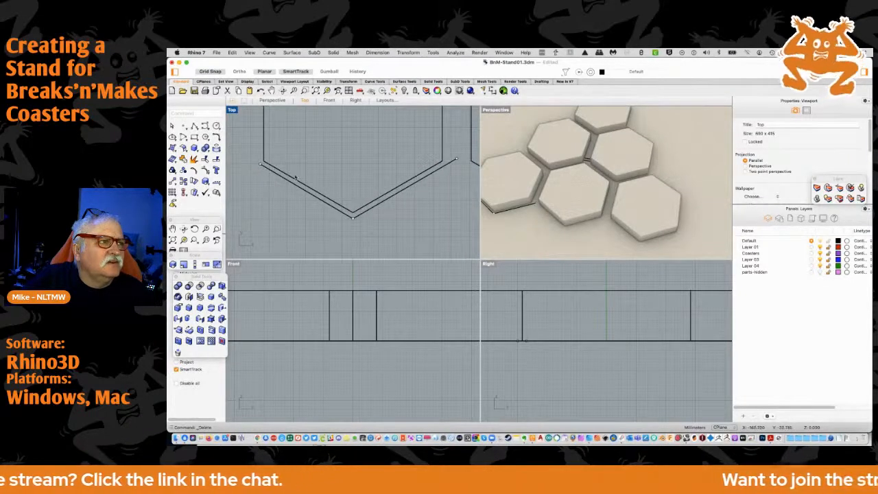
scroll(295, 177, up, 1)
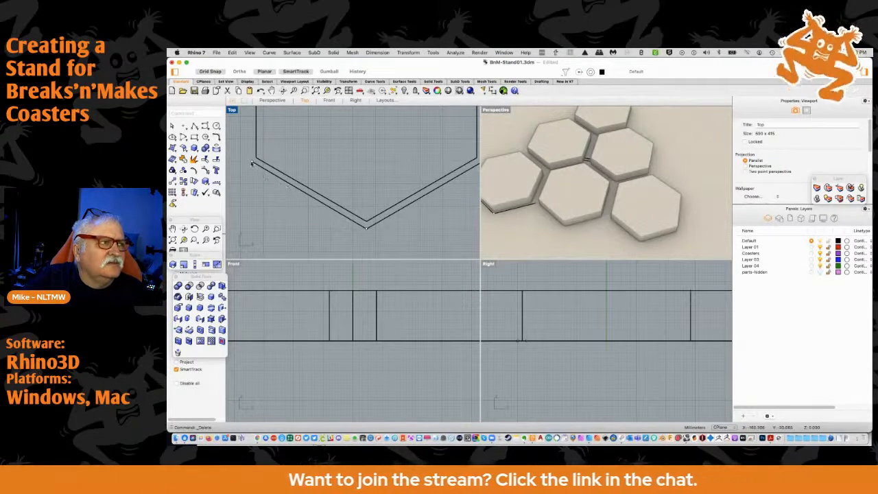
drag(252, 162, 254, 162)
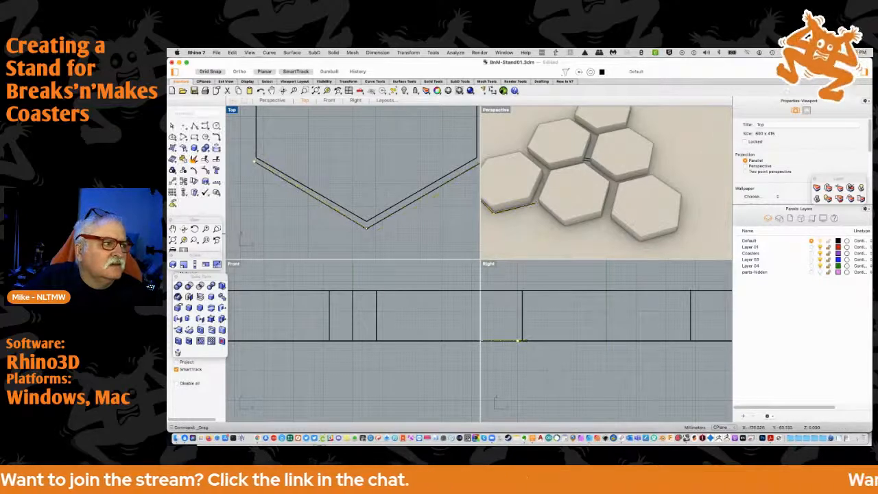
Move the floating tool palettes clear of the object snap list and enable the End snap
drag(205, 277, 269, 278)
drag(198, 258, 248, 257)
drag(191, 223, 194, 216)
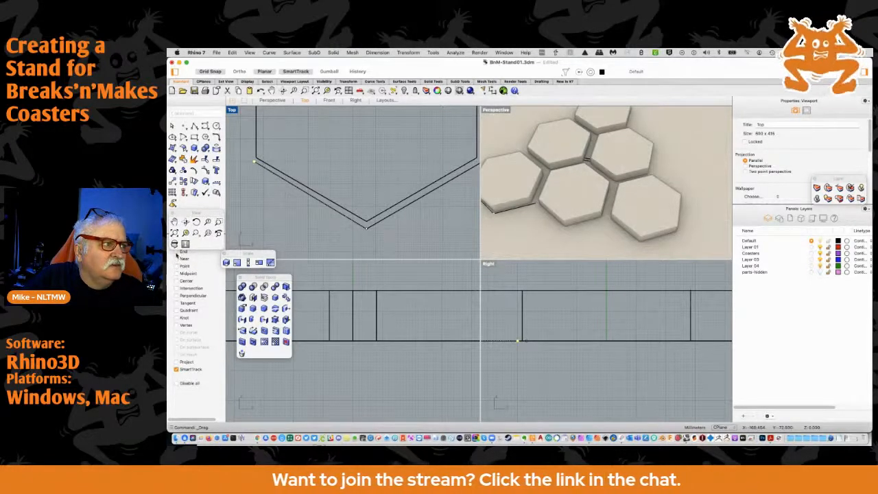
click(176, 252)
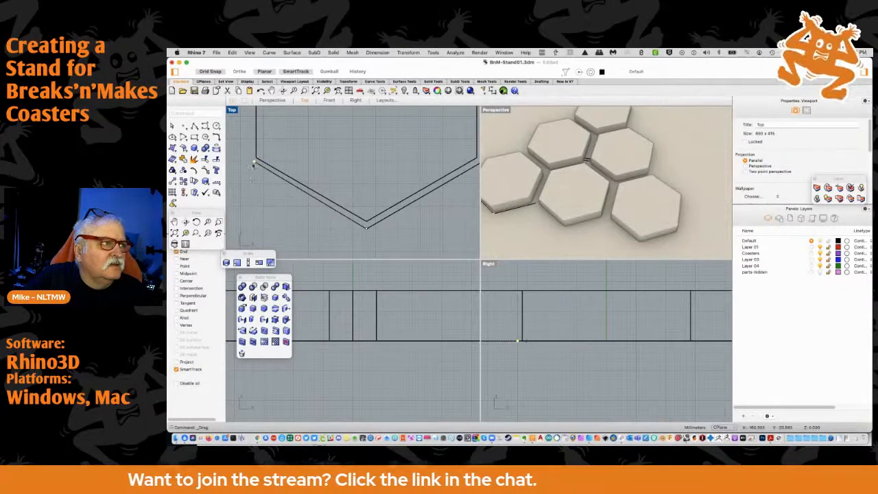
Try to snap the polyline's left end to the hexagon's lower-left corner and bring it down to base level
drag(254, 162, 258, 159)
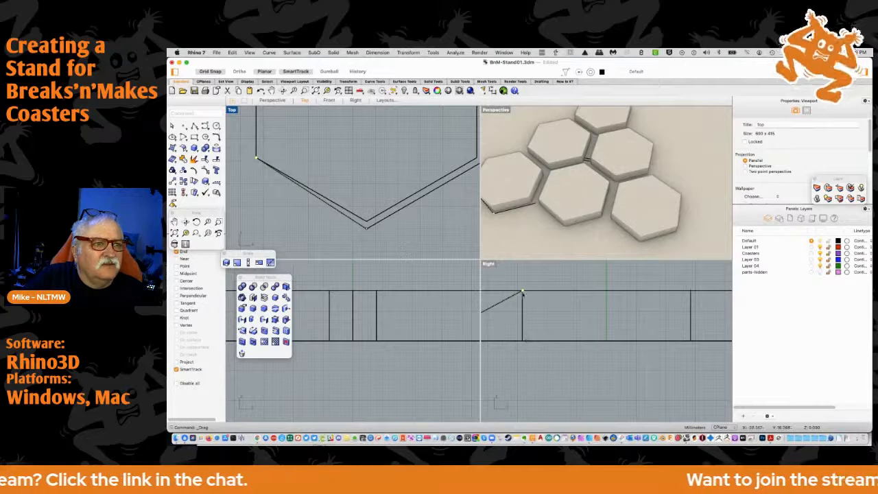
drag(522, 293, 522, 340)
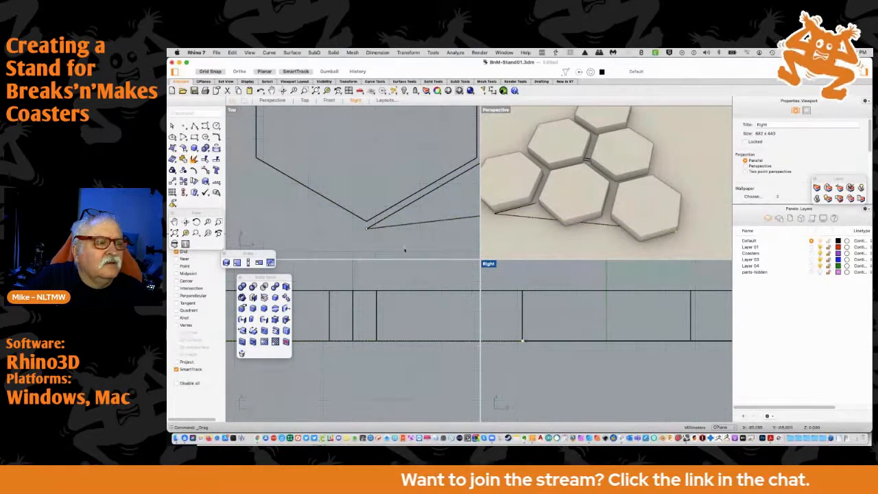
key(super+z)
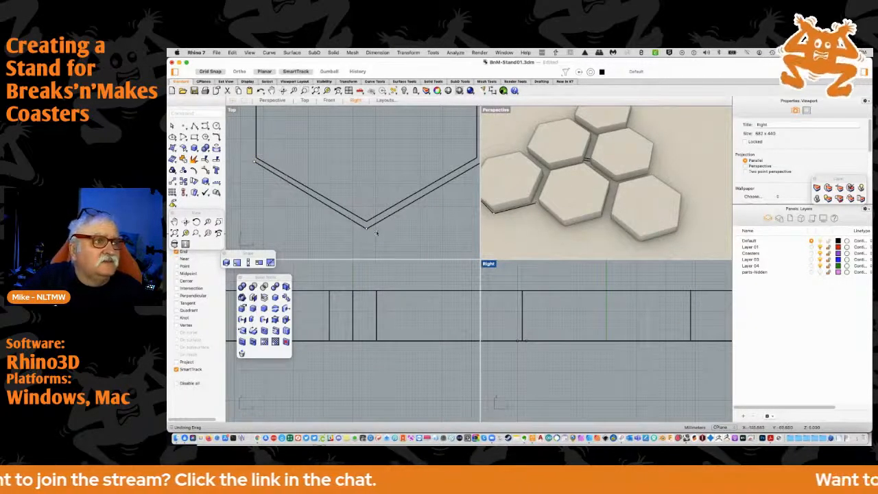
Draw a rectangle from the bottom-left hexagon's lowest corner, as tall as the vertical gap down to the polyline's vertex
scroll(371, 232, up, 2)
scroll(370, 231, up, 3)
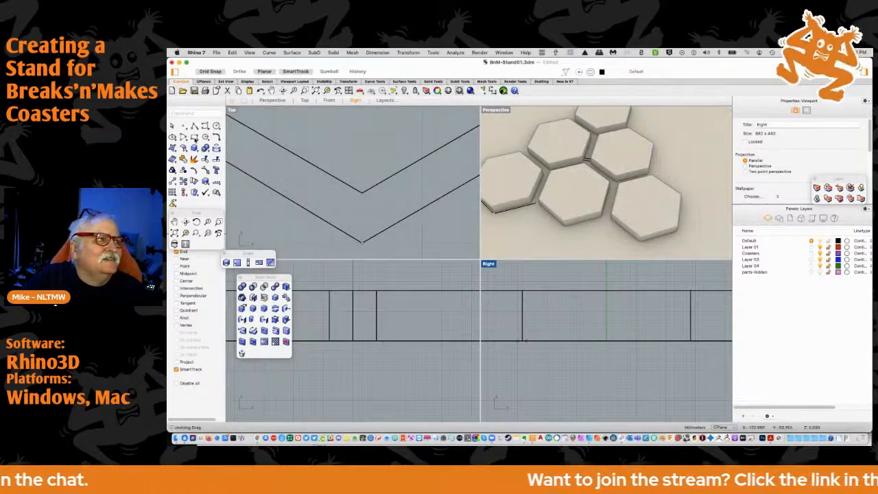
click(193, 136)
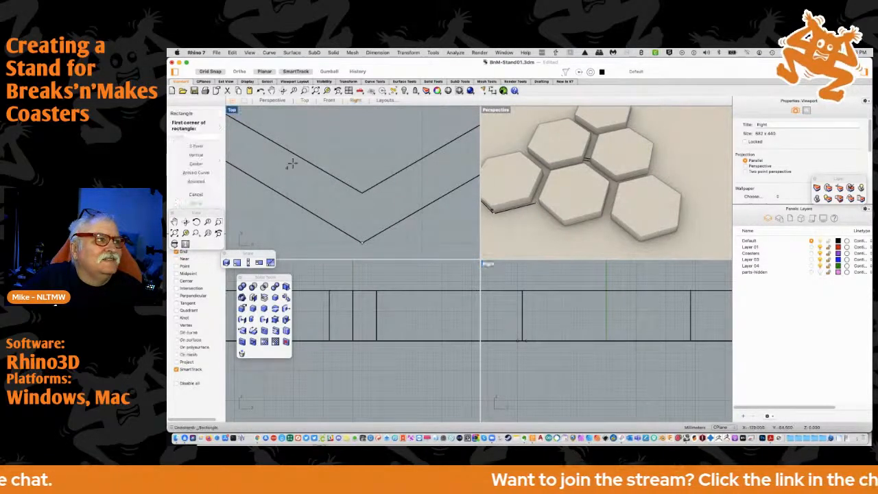
click(361, 193)
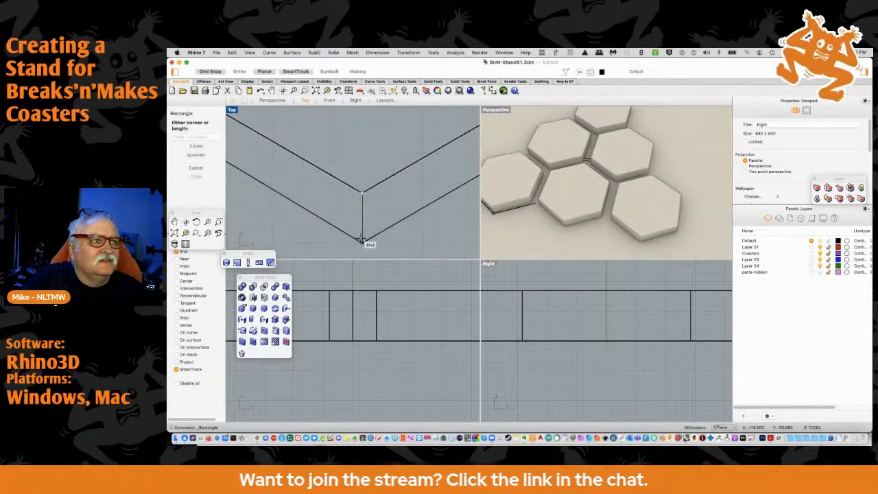
click(406, 241)
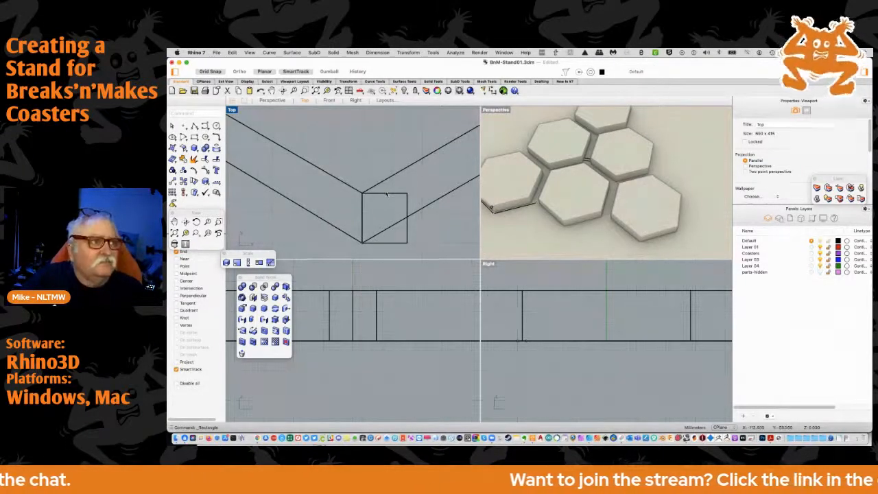
Select the new rectangle below the hexagon's lowest corner and fit all viewports to the whole model
click(386, 194)
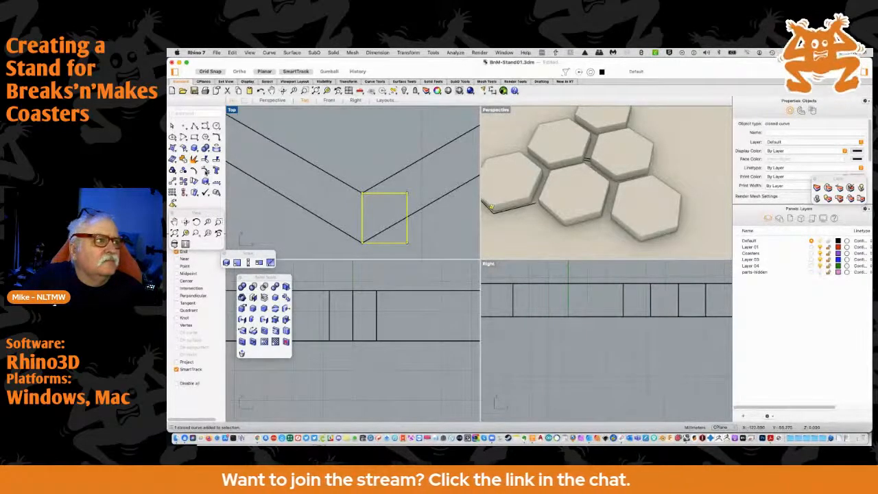
right_click(175, 233)
scroll(494, 333, up, 5)
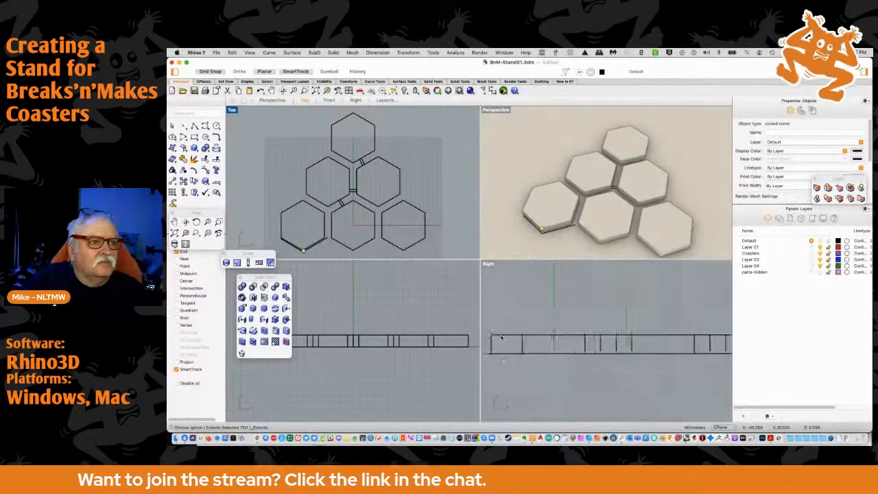
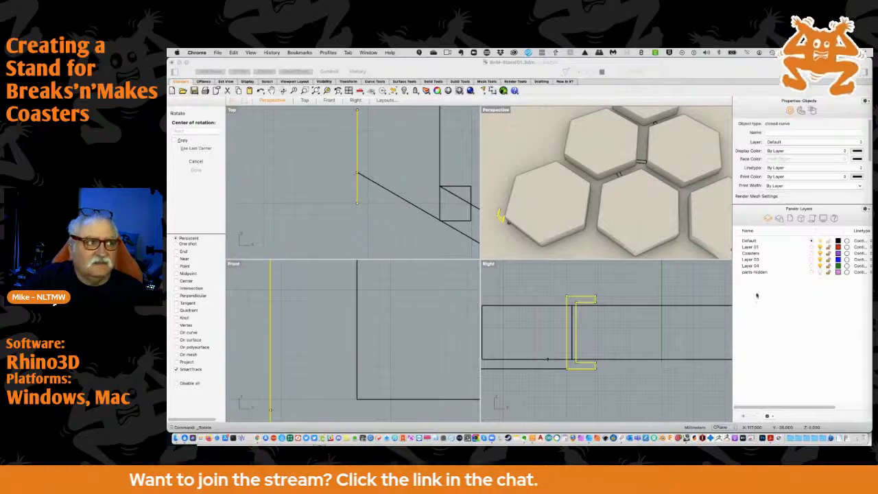
Try to rotate the C-shaped profile curve by 30 degrees about the left end of the zigzag polyline
scroll(308, 166, down, 2)
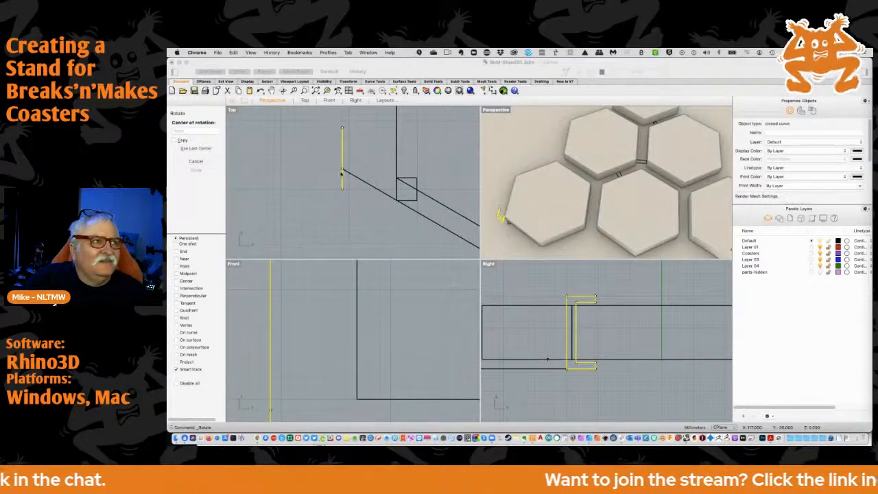
right_drag(327, 172, 339, 205)
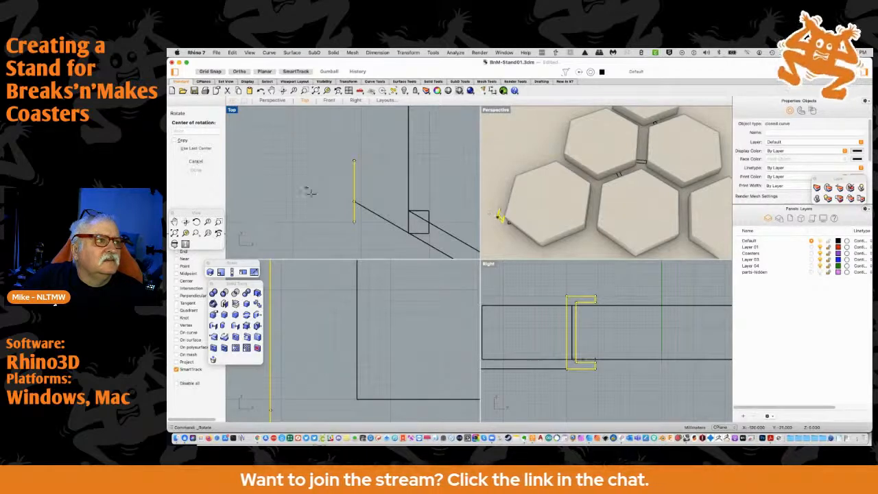
click(354, 201)
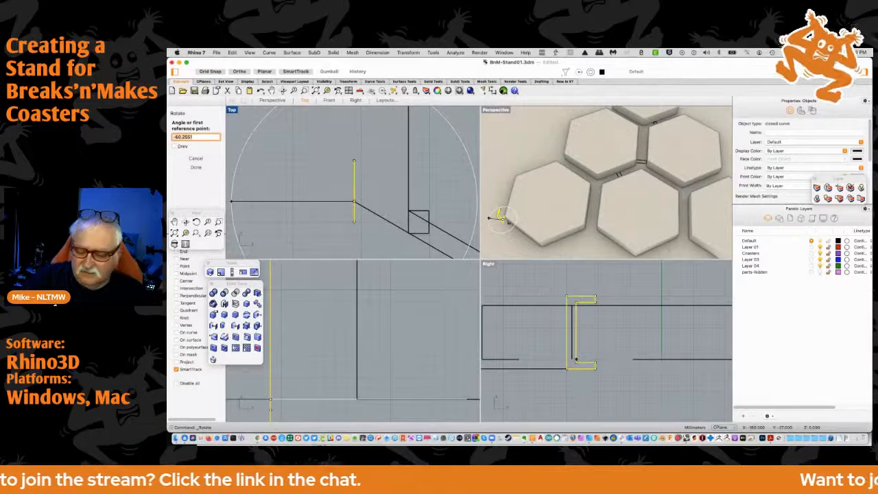
text(30)
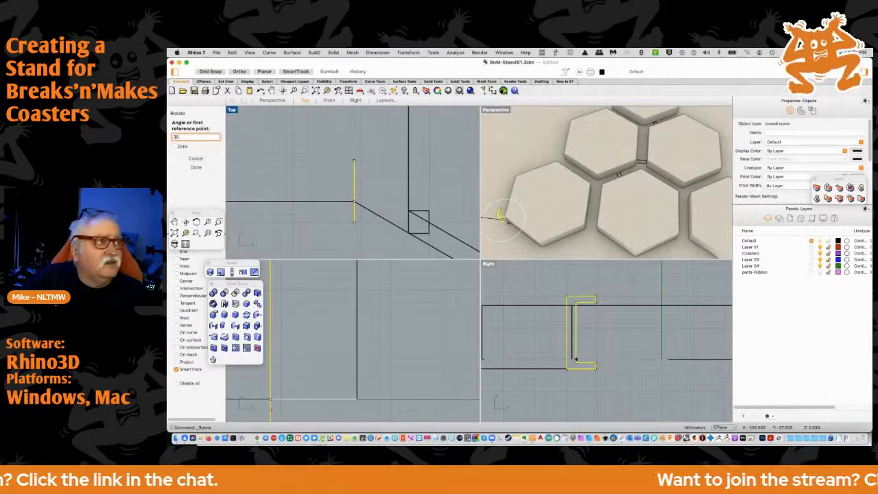
key(Return)
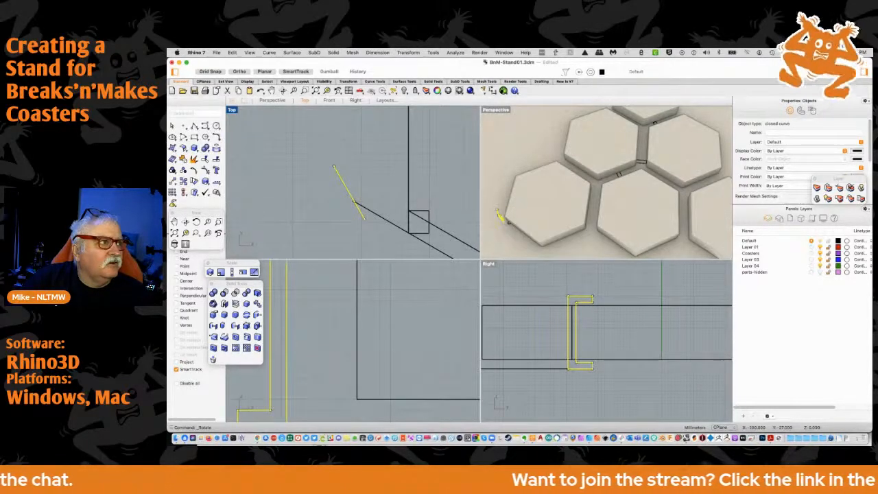
key(super+z)
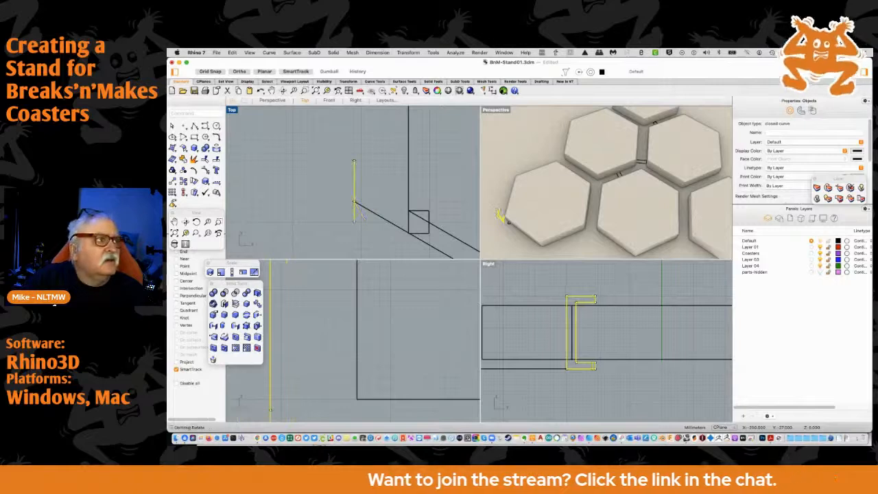
Rotate the C-shaped profile curve by -30 degrees about the zigzag polyline's left end, and clear the selection
key(Return)
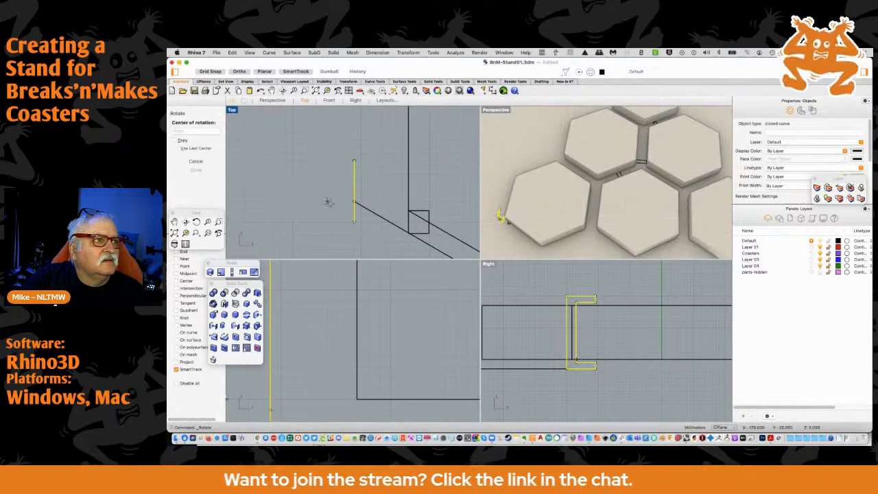
click(354, 202)
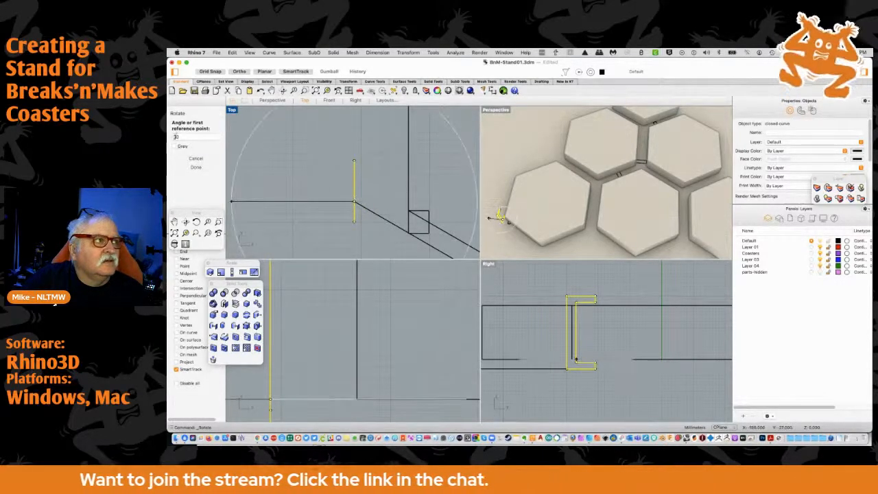
double_click(174, 136)
text(-30)
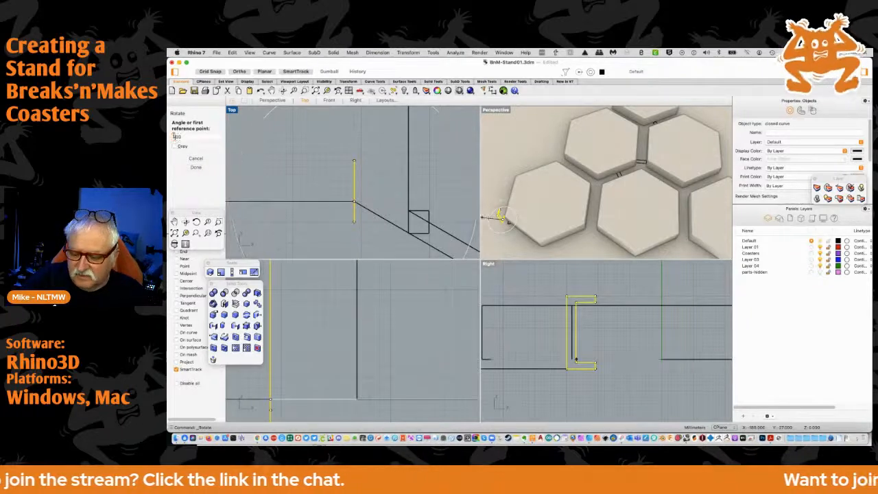
key(Return)
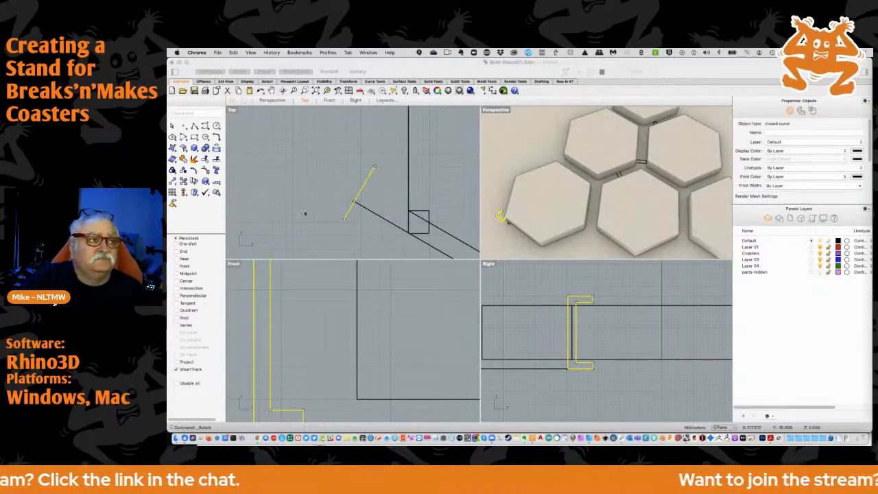
click(364, 218)
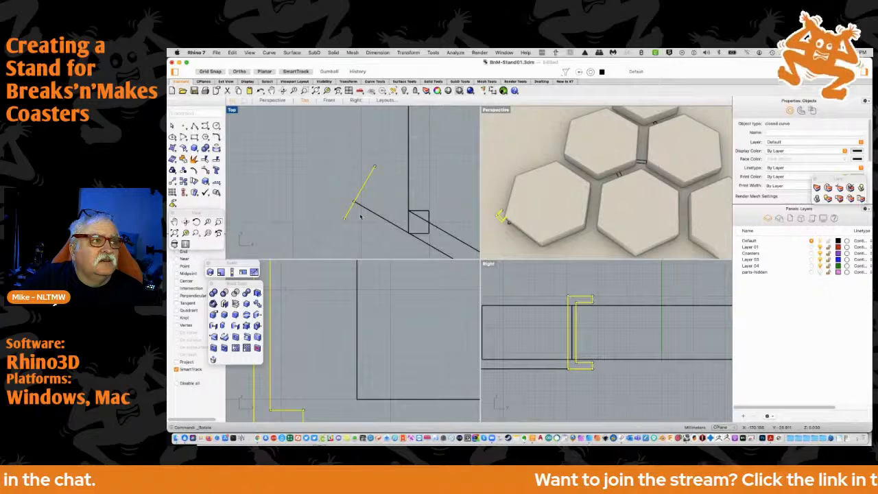
click(363, 214)
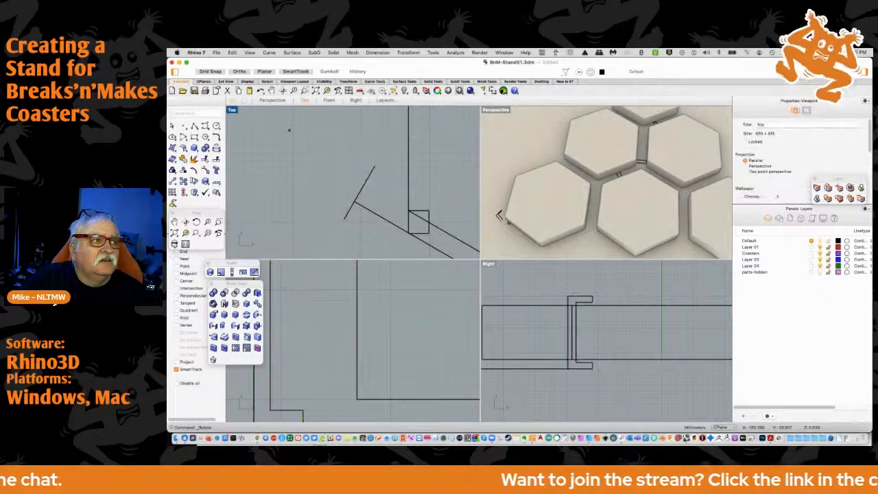
Sweep the C-shaped profile along the zigzag polyline as a single rail, using the Freeform frame style and unchanged cross sections
click(292, 53)
click(297, 80)
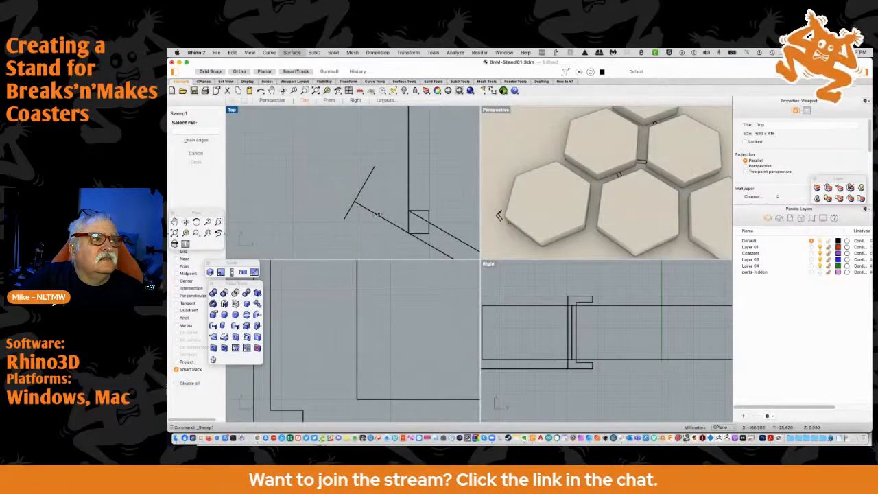
click(377, 213)
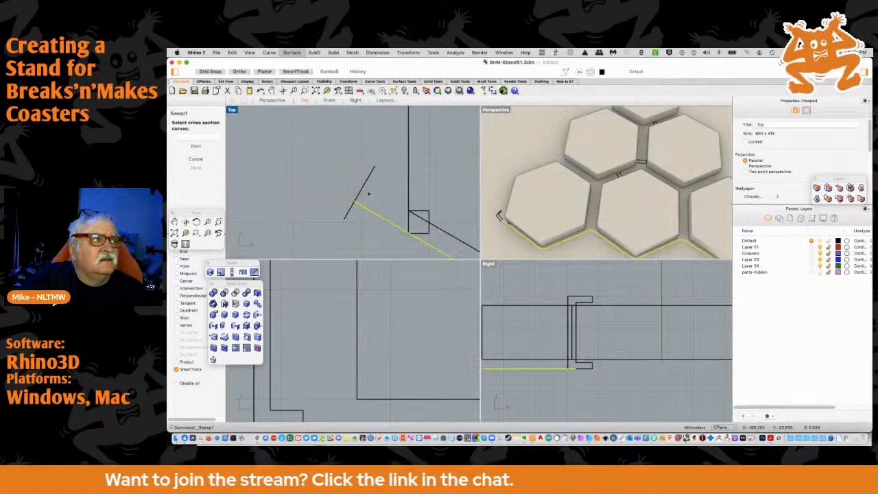
click(365, 192)
key(Return)
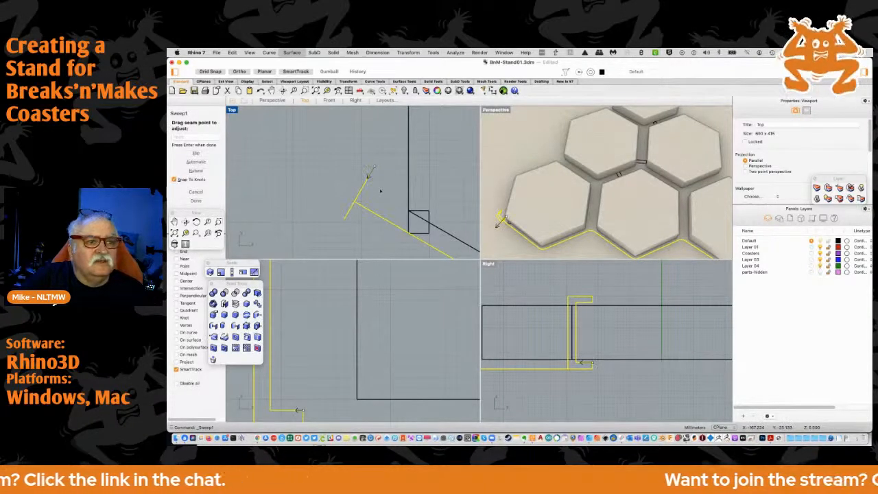
key(Return)
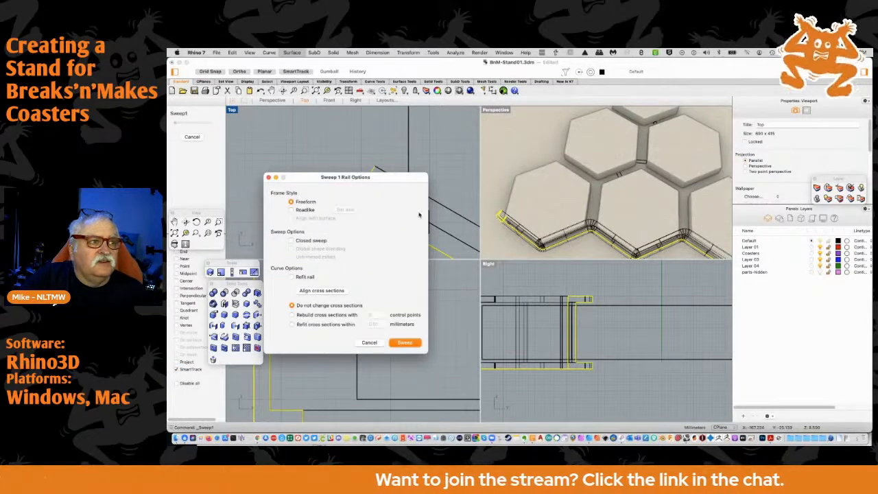
scroll(542, 244, up, 5)
scroll(539, 243, down, 2)
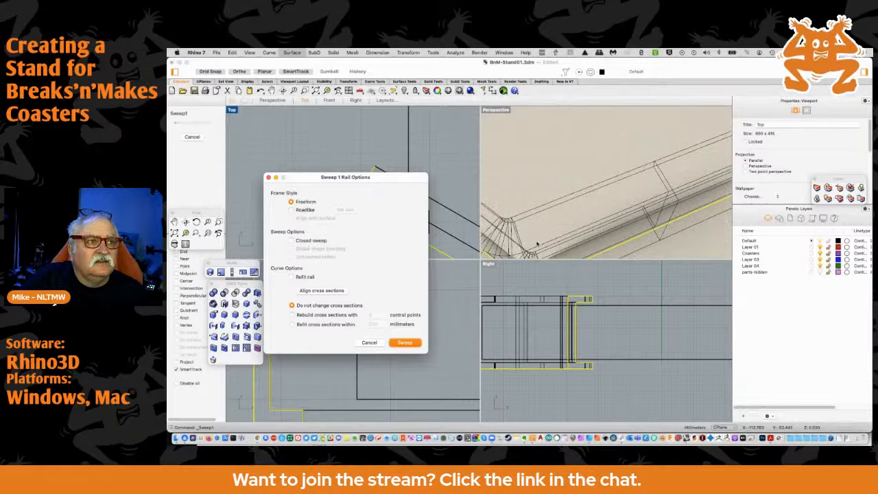
scroll(532, 241, down, 3)
scroll(528, 240, up, 4)
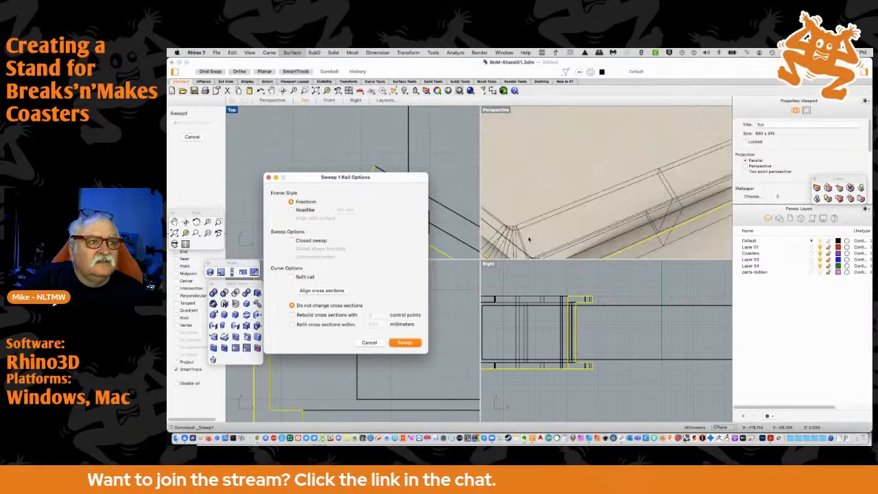
scroll(538, 237, down, 4)
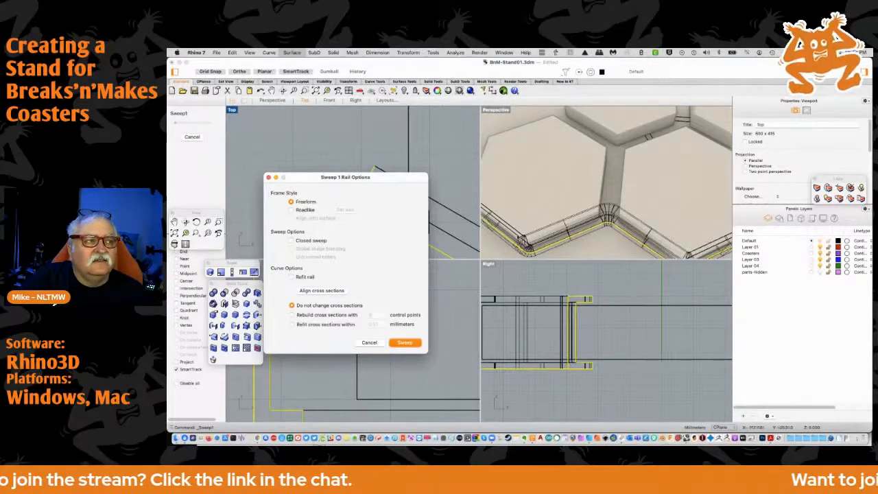
click(408, 343)
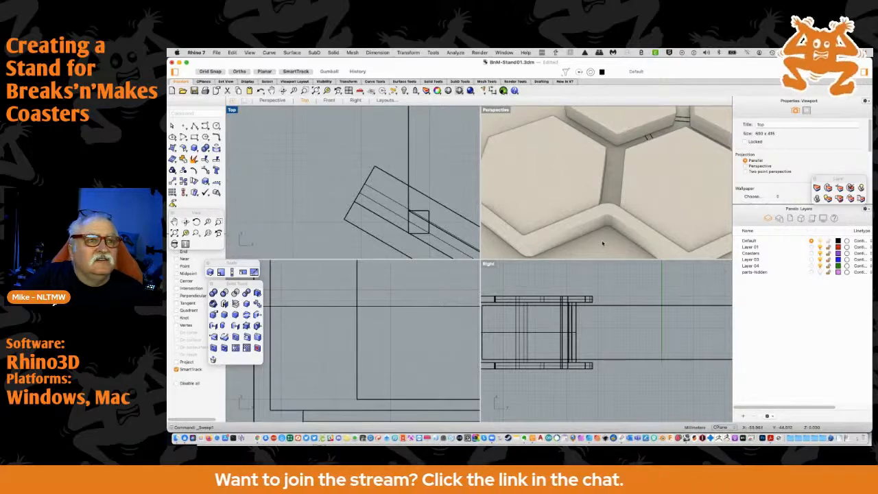
Examine how the swept channel fits along the lower edges of the bottom row of coasters
scroll(602, 243, up, 3)
scroll(603, 243, down, 5)
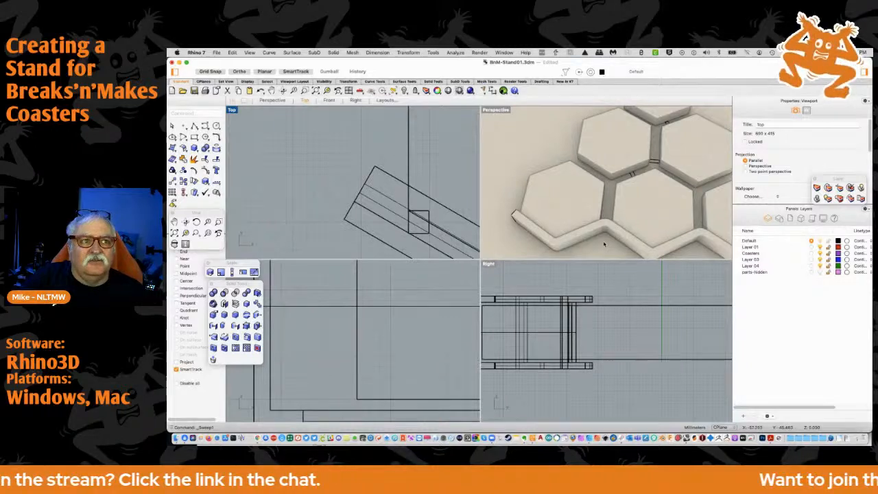
scroll(604, 244, down, 4)
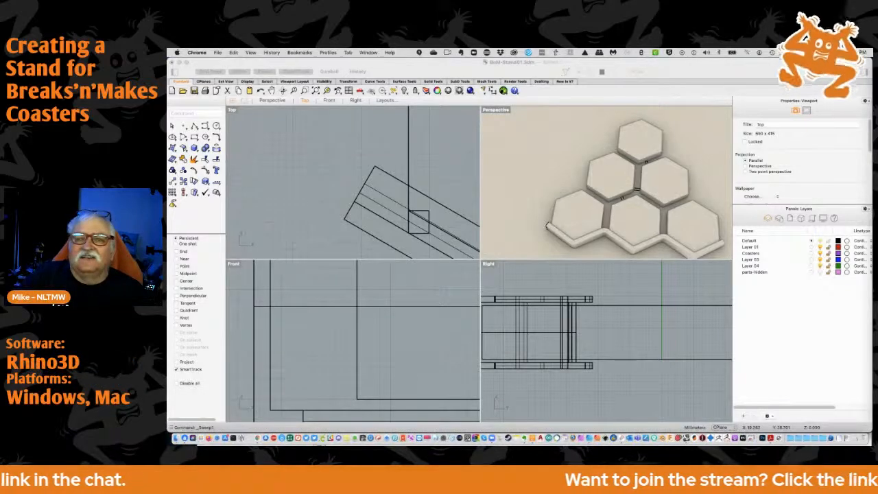
right_click(550, 186)
click(534, 170)
right_drag(534, 170, 552, 181)
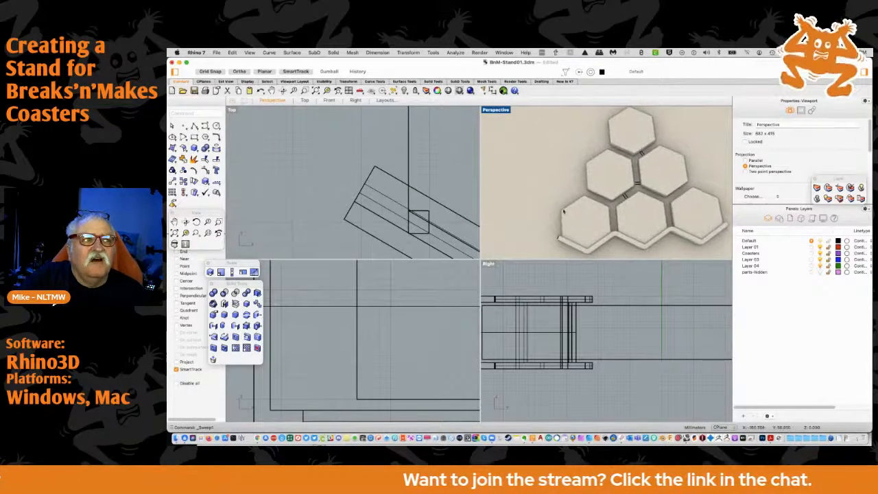
click(611, 242)
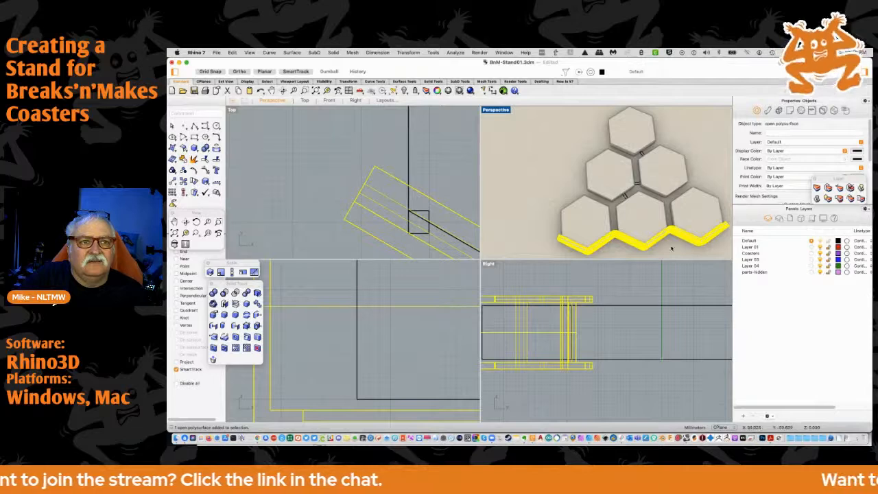
key(Escape)
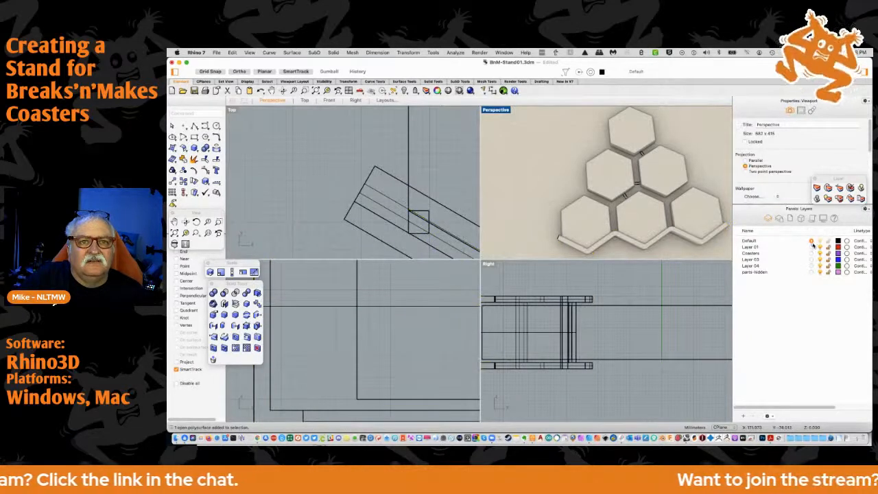
click(812, 272)
click(820, 242)
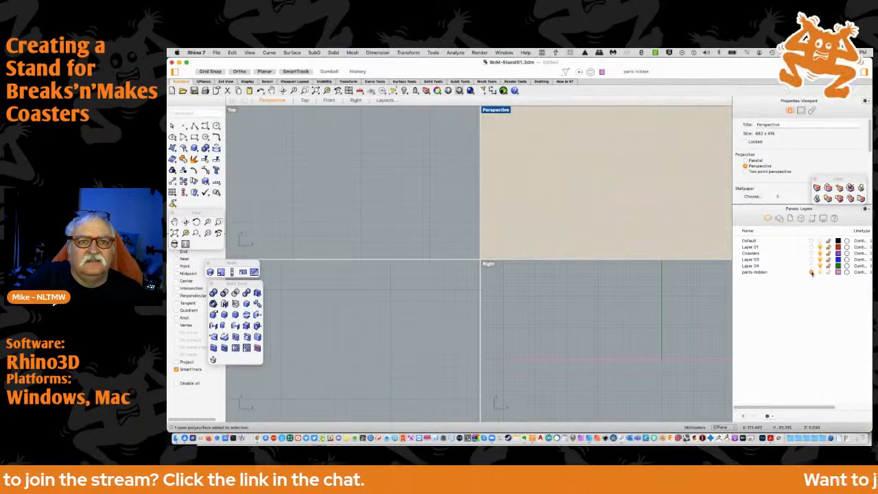
click(811, 242)
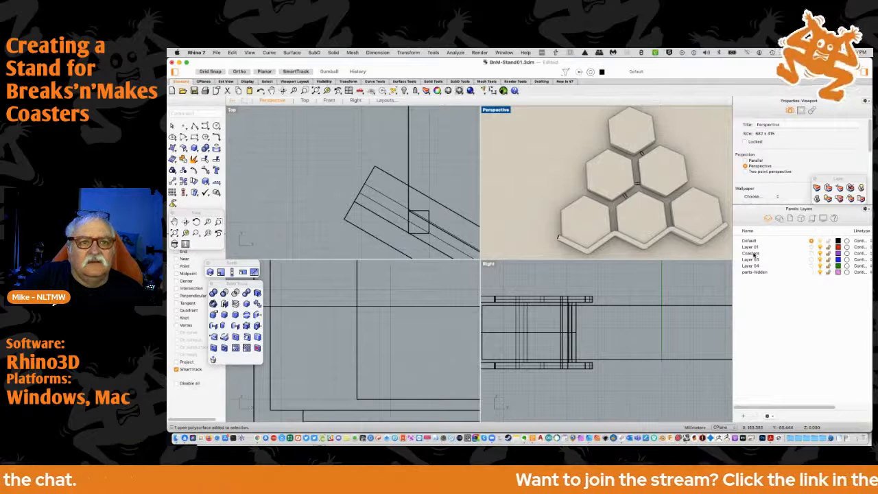
Move all six hexagonal coasters to the Coasters layer and clear the selection
click(648, 137)
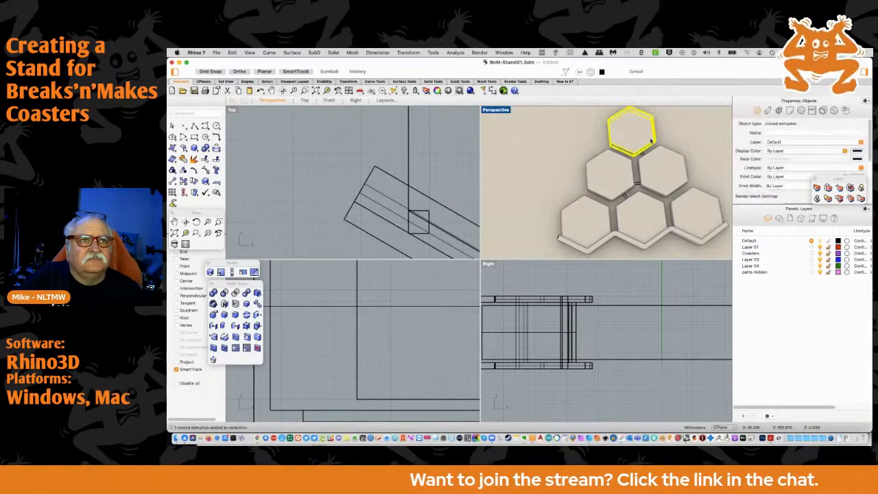
shift+click(666, 177)
shift+click(612, 184)
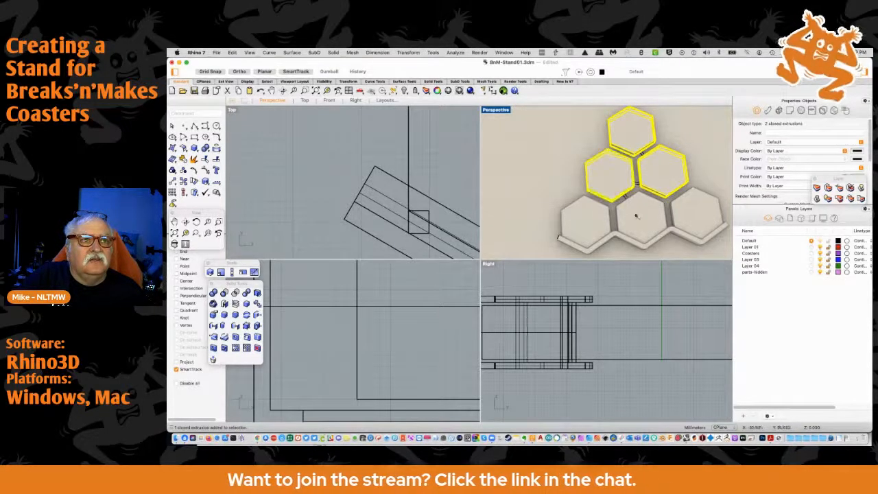
shift+click(639, 220)
shift+click(583, 218)
shift+click(694, 220)
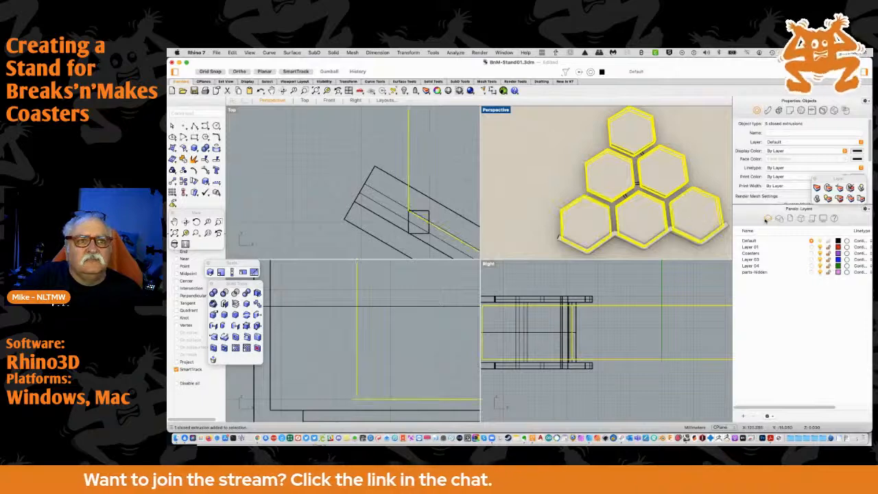
click(827, 188)
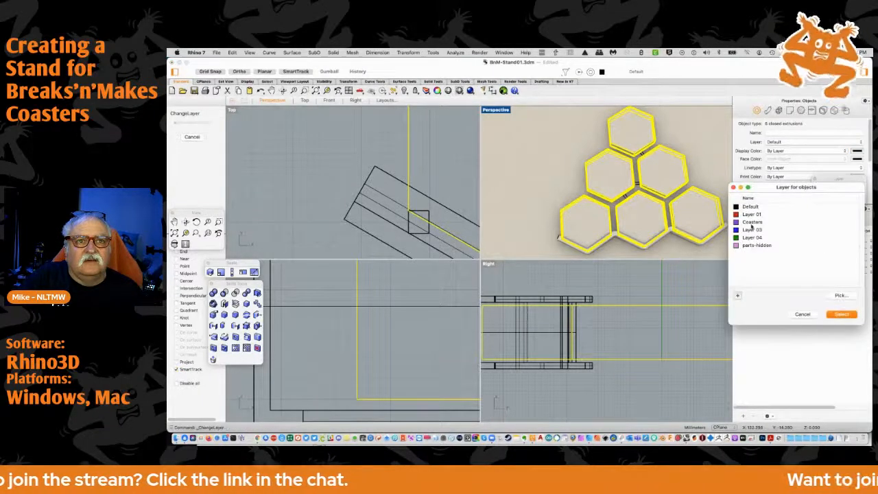
click(757, 224)
click(842, 313)
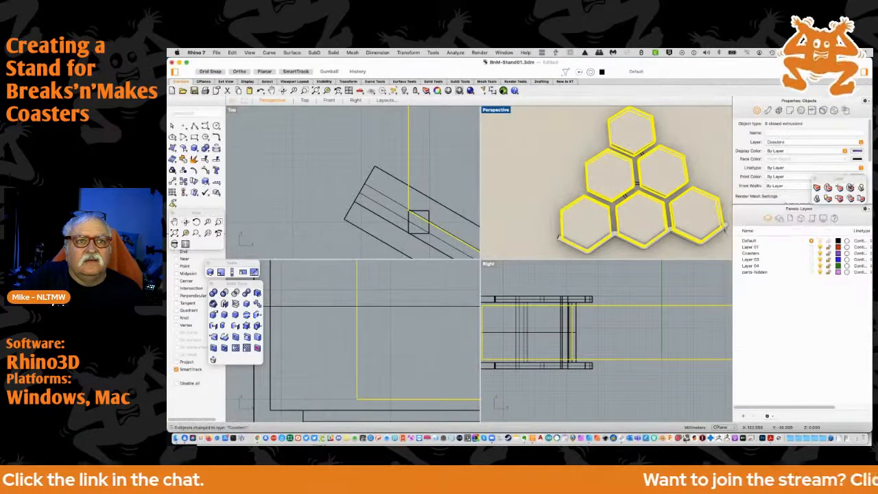
click(715, 172)
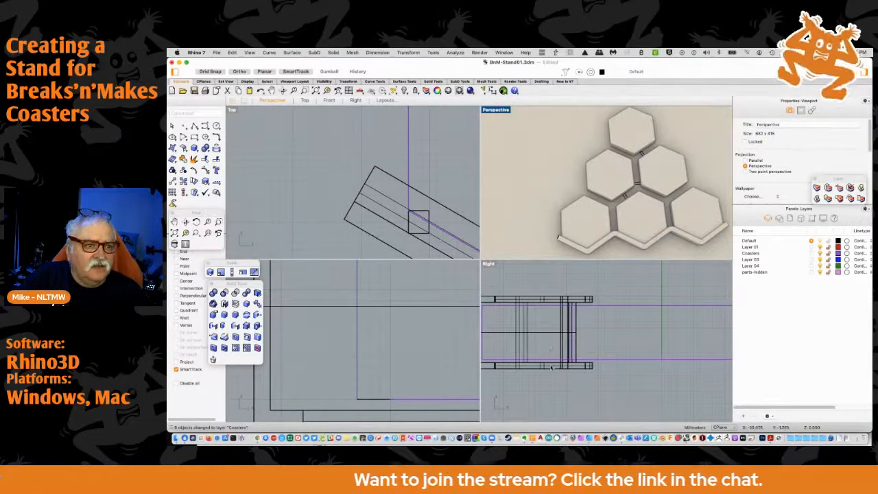
Check how the swept channel surrounds the coasters in the side view
right_drag(512, 319, 602, 305)
scroll(575, 318, up, 5)
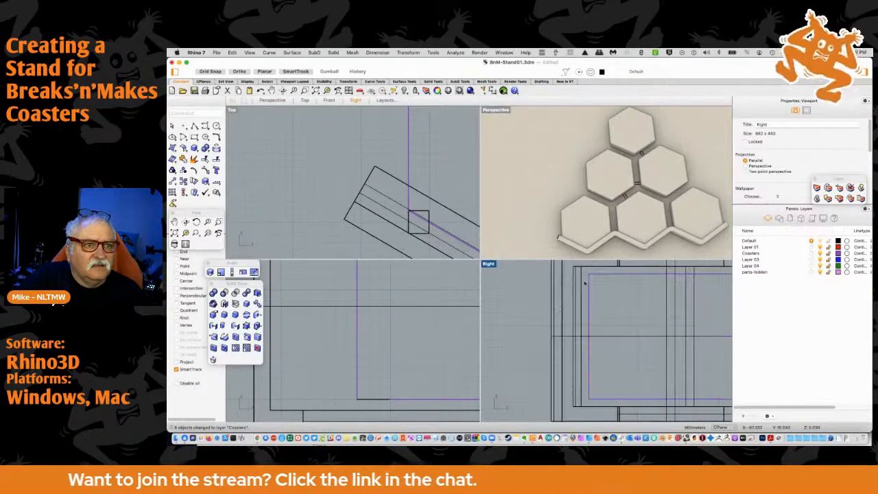
click(583, 283)
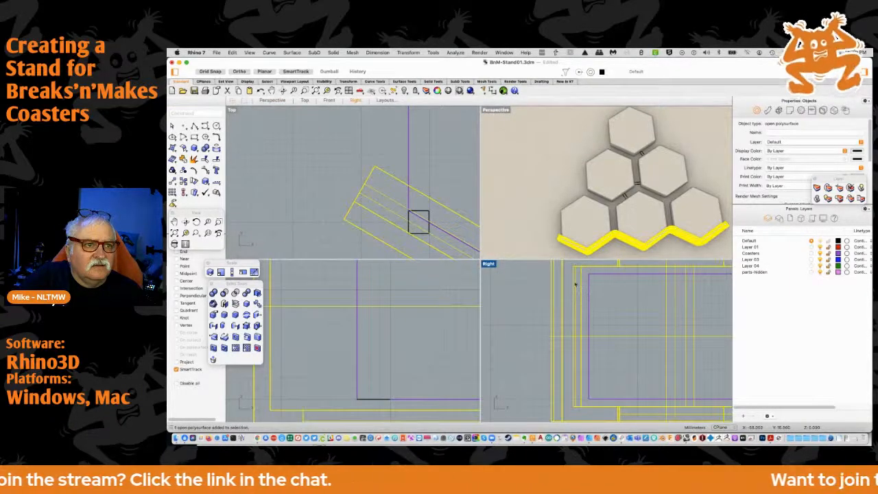
click(524, 372)
drag(522, 383, 614, 414)
scroll(585, 397, down, 5)
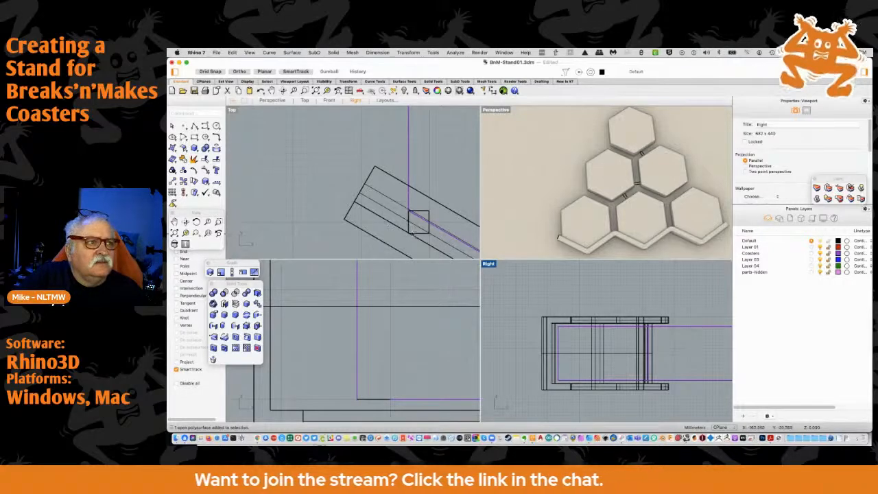
Move the zigzag rail curve under the bottom row of coasters to the parts-hidden layer
click(415, 235)
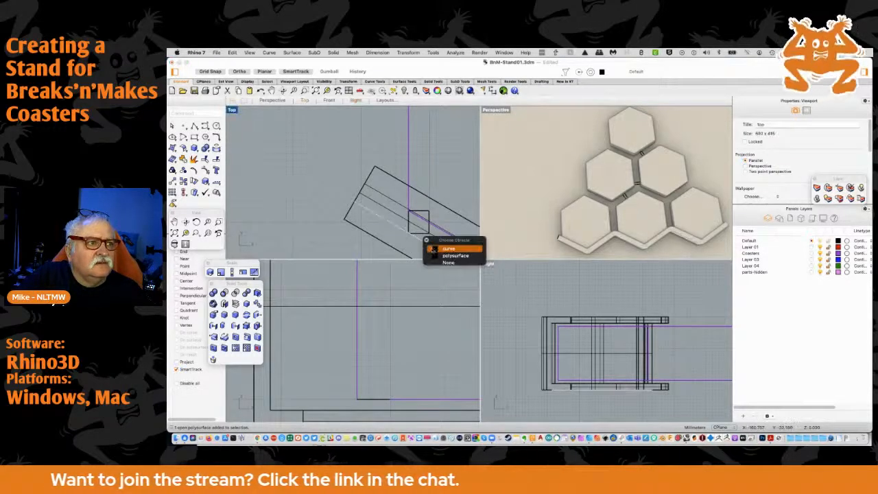
click(433, 249)
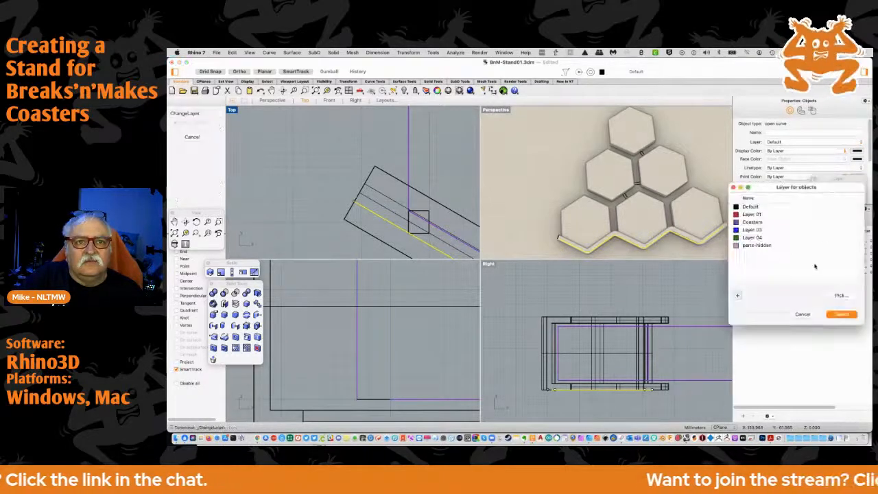
click(761, 245)
click(843, 313)
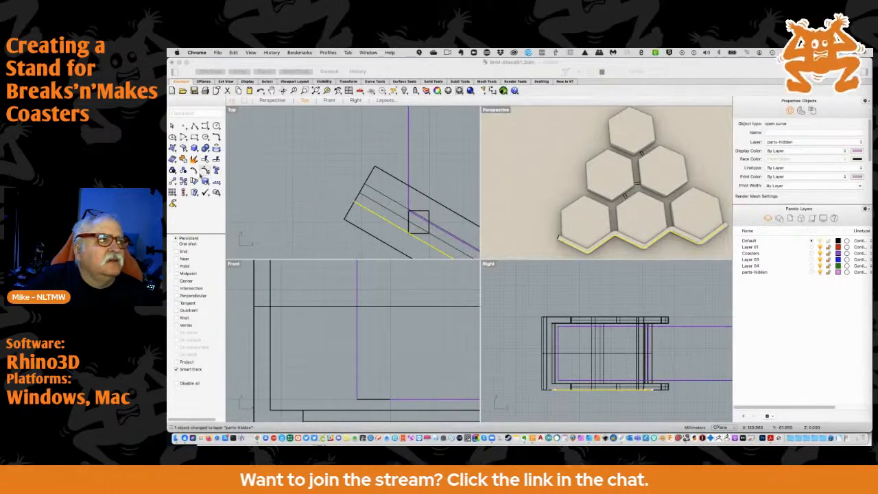
Copy the zigzag rail curve in place and drag the copy straight up toward the gap between the bottom and middle coaster rows
click(187, 183)
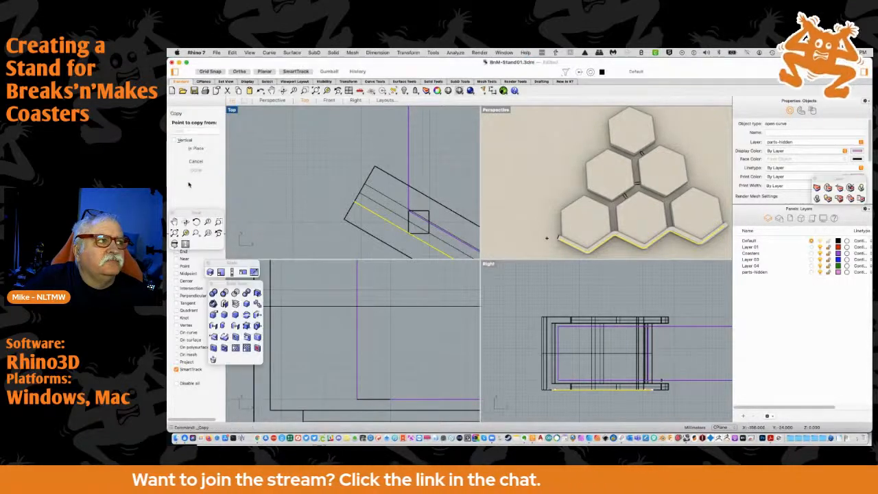
click(193, 149)
right_drag(414, 163, 233, 132)
scroll(325, 149, down, 10)
right_drag(406, 166, 391, 202)
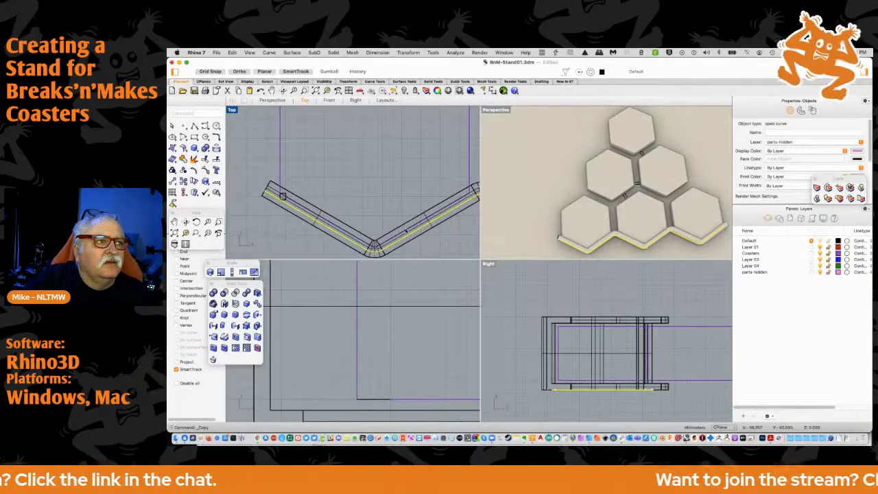
drag(409, 237, 408, 132)
right_drag(409, 133, 375, 222)
drag(376, 221, 386, 146)
right_drag(396, 139, 343, 180)
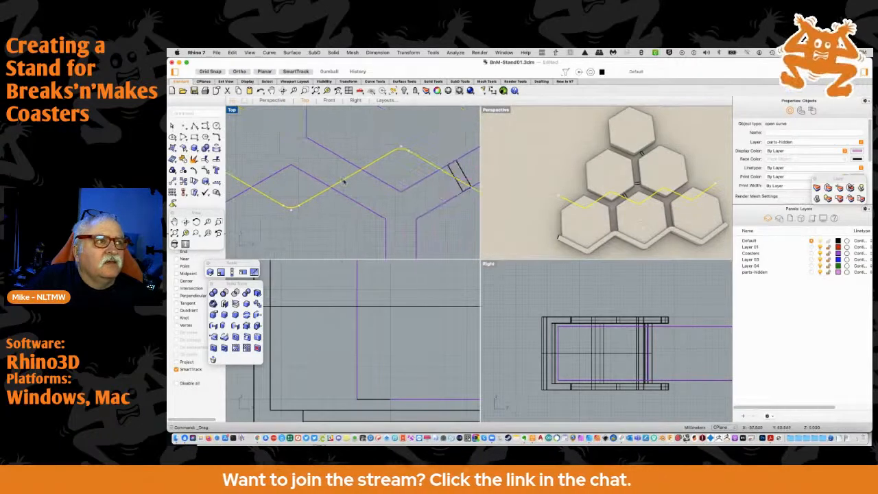
Shift the copied zigzag curve sideways so its low points line up under the lower corners of the middle-row coasters
drag(344, 180, 454, 177)
scroll(403, 200, up, 2)
scroll(403, 200, down, 5)
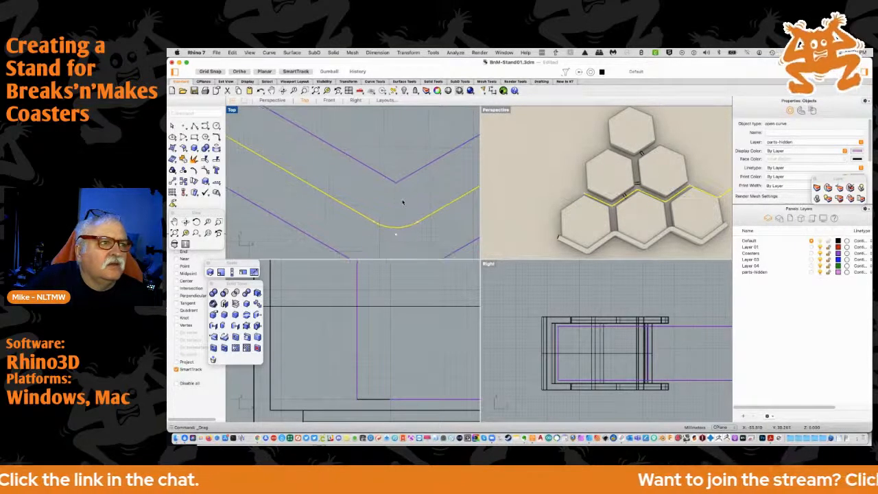
right_drag(423, 183, 429, 141)
Duplicate the small square spacer curve at the channel's left end and move the copy straight up above the bottom-left coaster
click(272, 241)
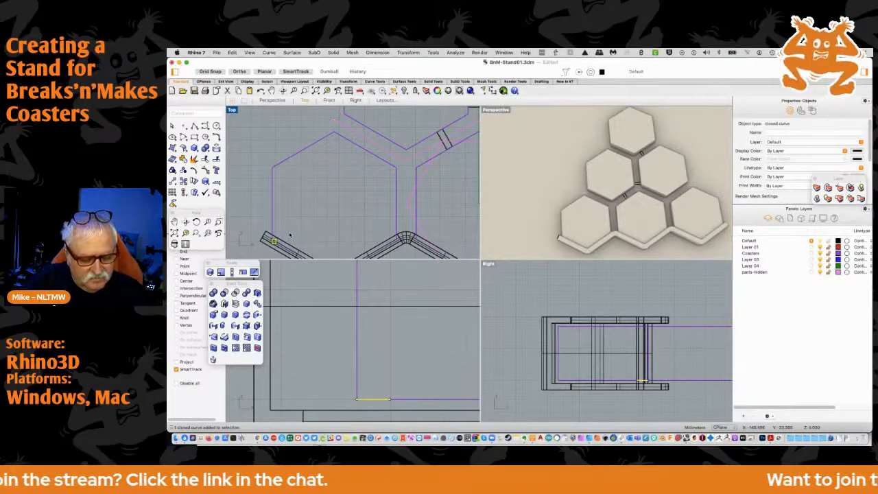
key(super+v)
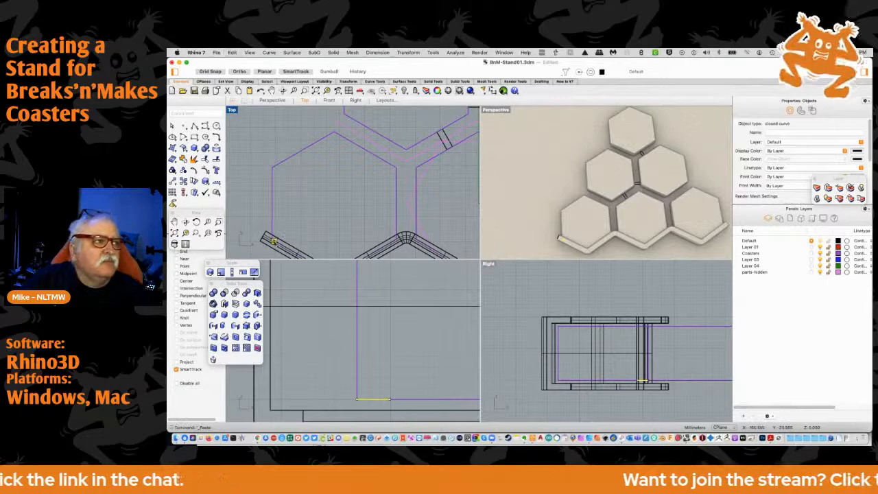
drag(272, 241, 274, 132)
drag(330, 136, 329, 134)
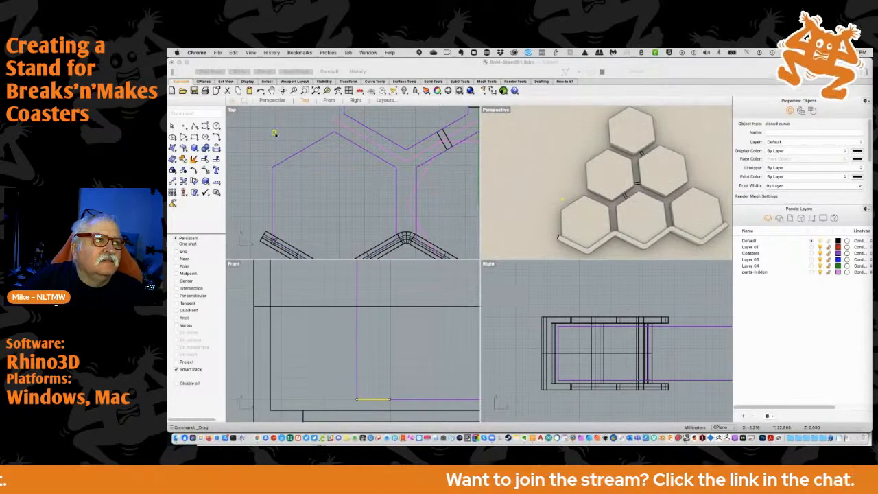
Move the copied square so its upper-left corner sits on the lower-left corner of the middle row's left coaster
click(275, 134)
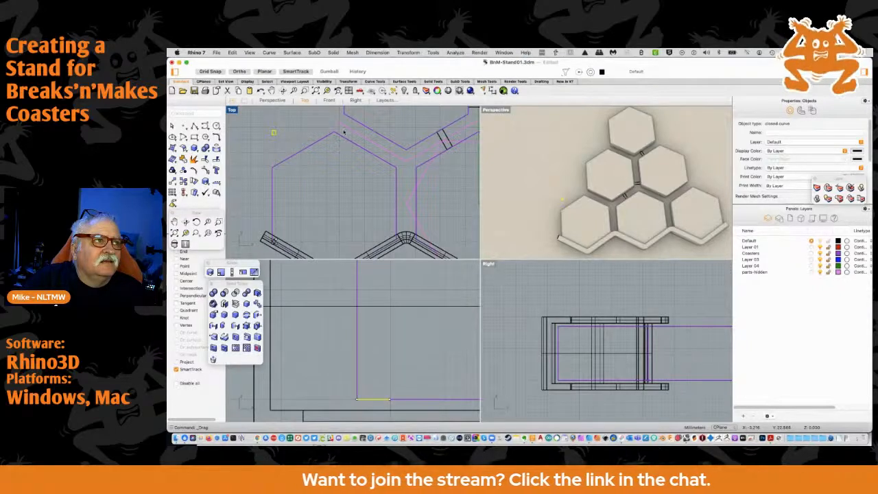
drag(274, 131, 342, 131)
scroll(344, 129, up, 9)
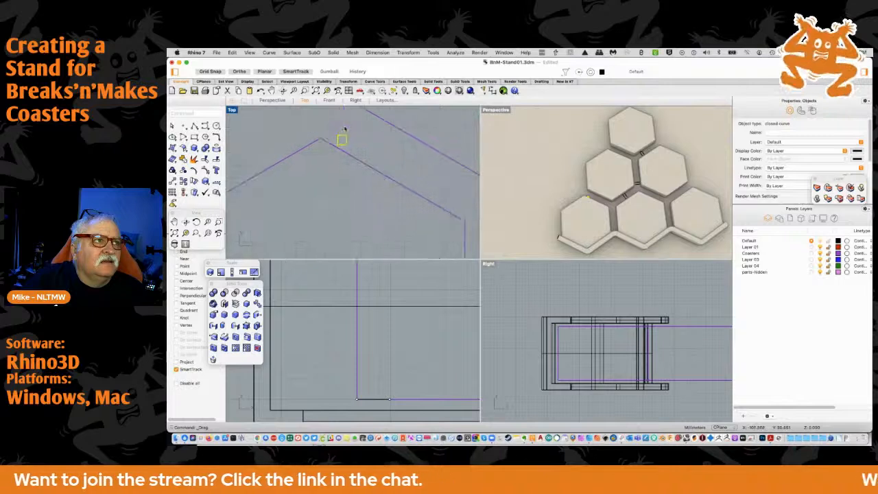
right_drag(349, 123, 350, 181)
drag(343, 200, 343, 154)
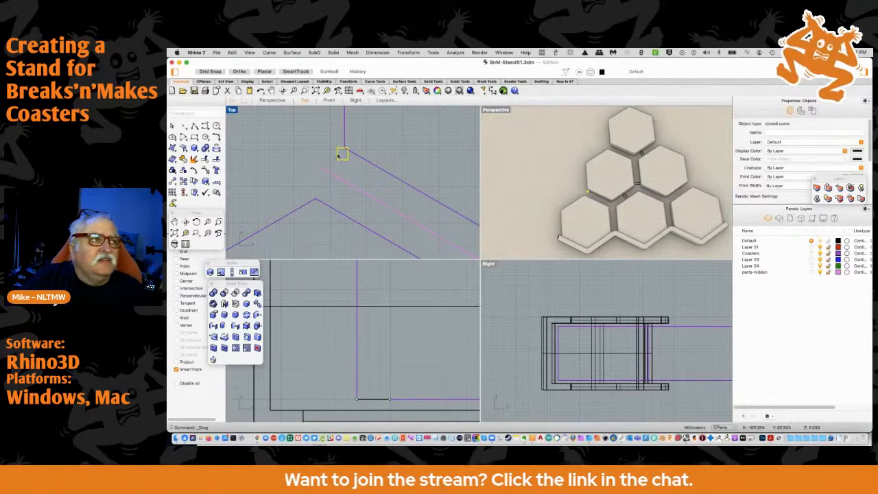
scroll(348, 153, up, 2)
scroll(347, 154, up, 1)
scroll(346, 154, down, 2)
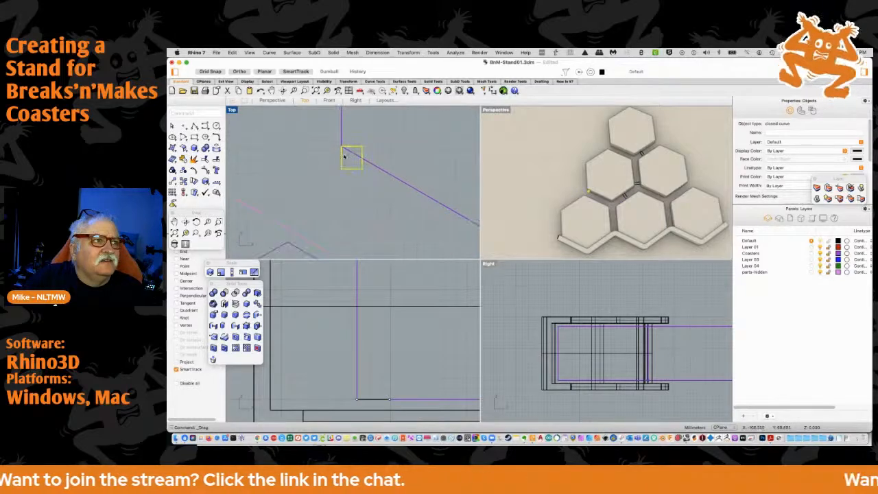
scroll(325, 220, down, 5)
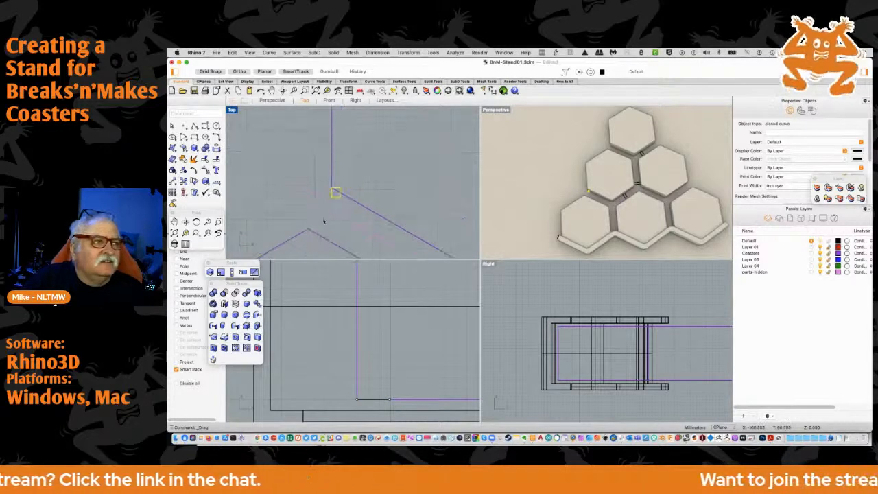
Drag the copied zigzag curve straight up until it passes through the lower-left corner of the copied square
scroll(350, 133, up, 3)
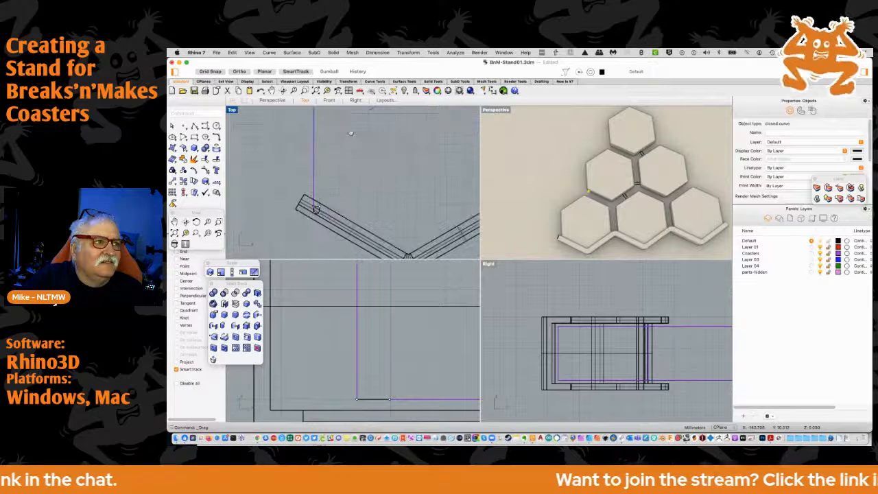
scroll(351, 133, down, 3)
scroll(326, 161, up, 6)
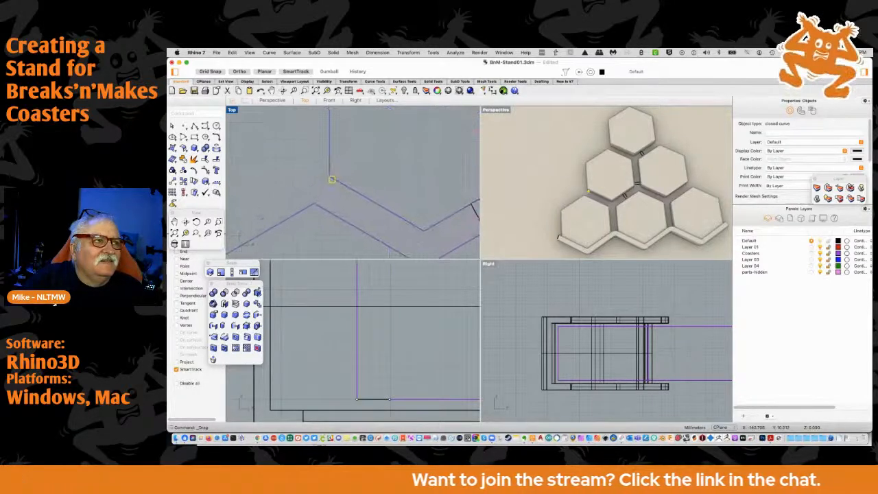
scroll(328, 170, down, 3)
scroll(328, 170, up, 4)
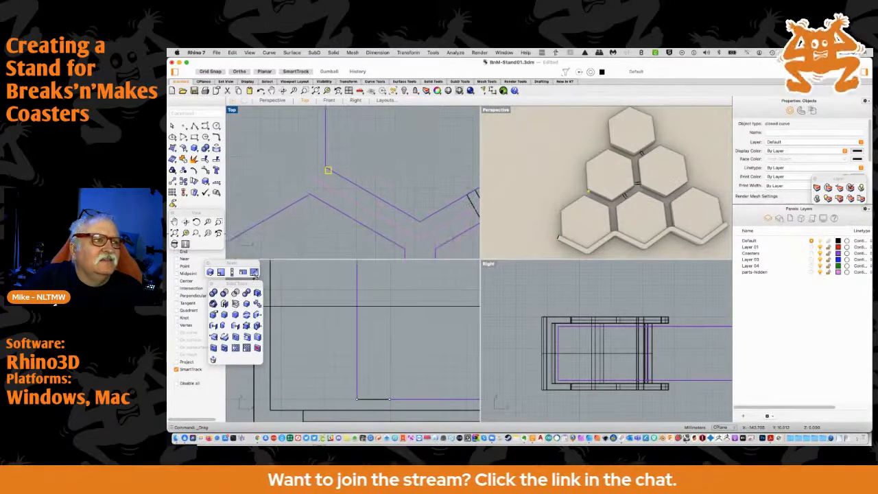
click(328, 171)
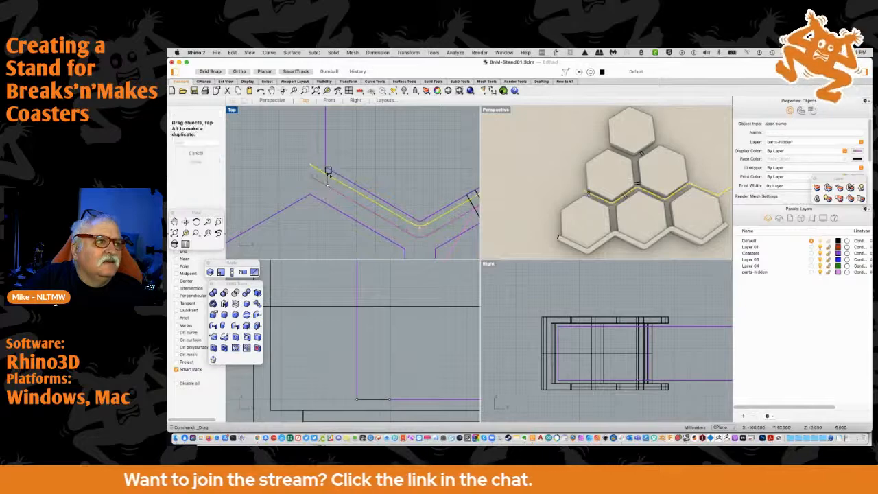
scroll(328, 171, down, 3)
scroll(327, 173, up, 7)
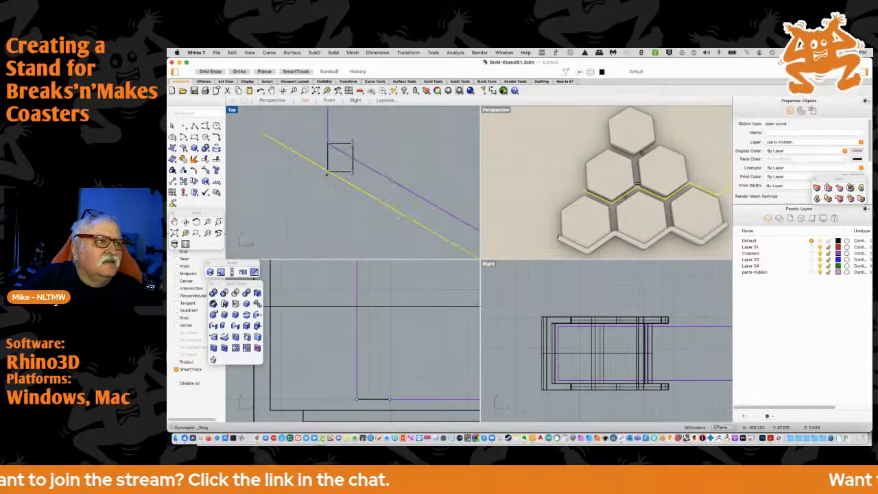
Compare the copied zigzag curve's fit along the middle row of coasters with the swept channel under the bottom row
scroll(330, 180, down, 8)
right_drag(289, 188, 310, 160)
mouse_move(259, 224)
right_down()
mouse_move(263, 193)
mouse_move(309, 173)
right_up()
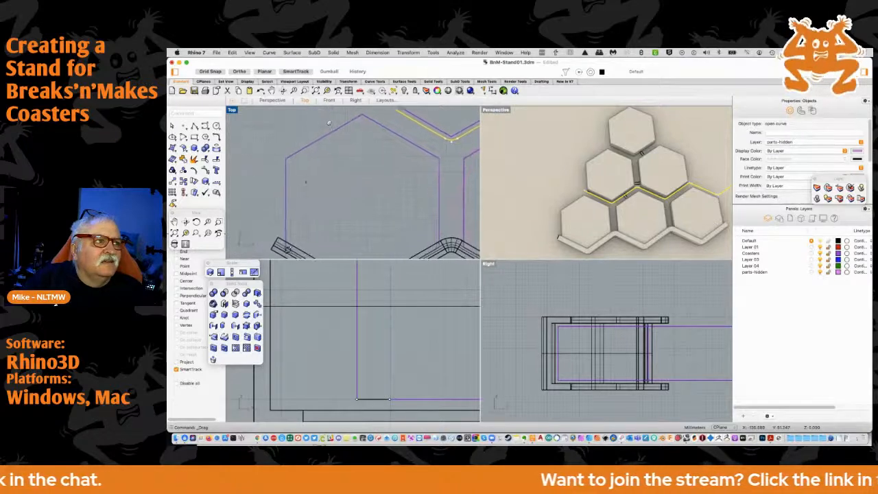
right_drag(308, 210, 318, 162)
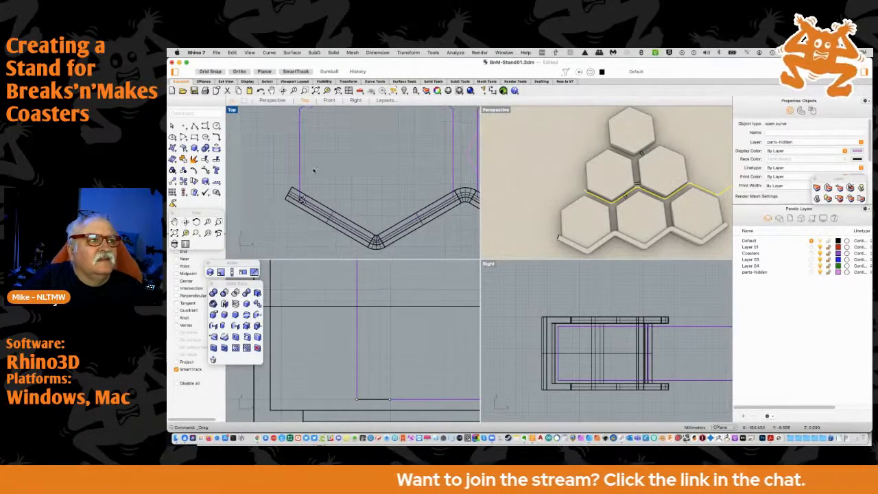
scroll(374, 151, up, 5)
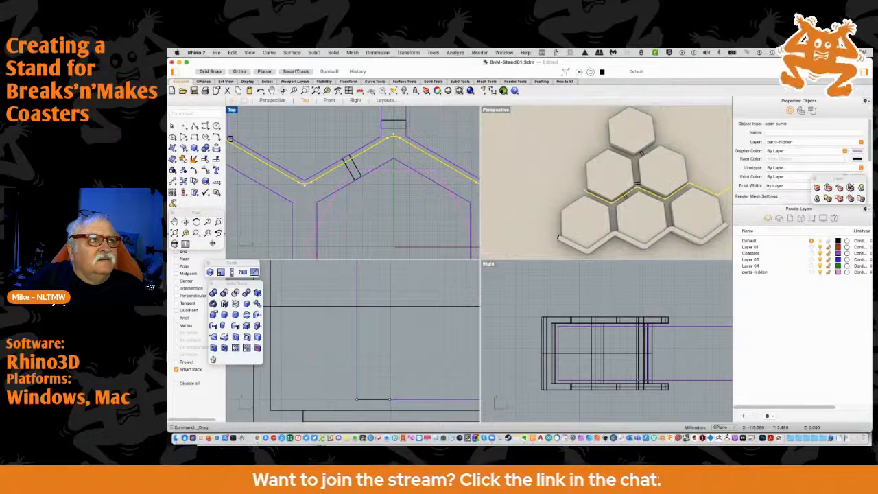
right_drag(213, 243, 253, 237)
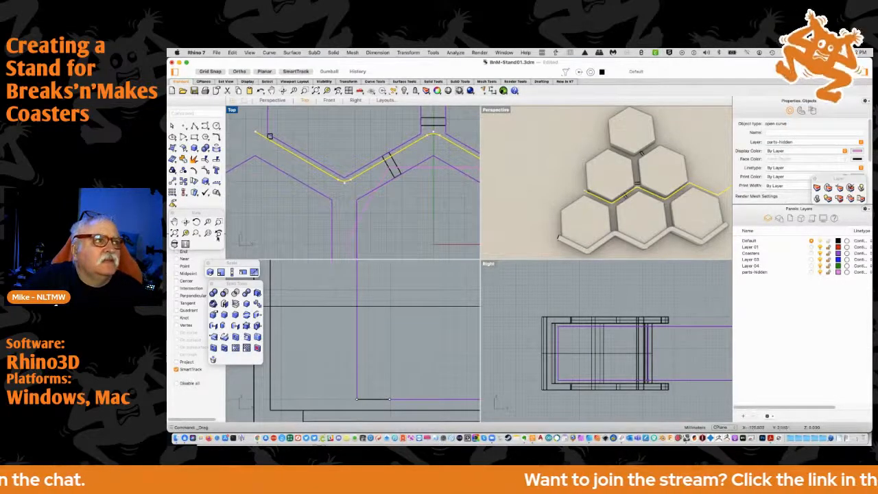
scroll(256, 184, down, 2)
scroll(252, 192, down, 2)
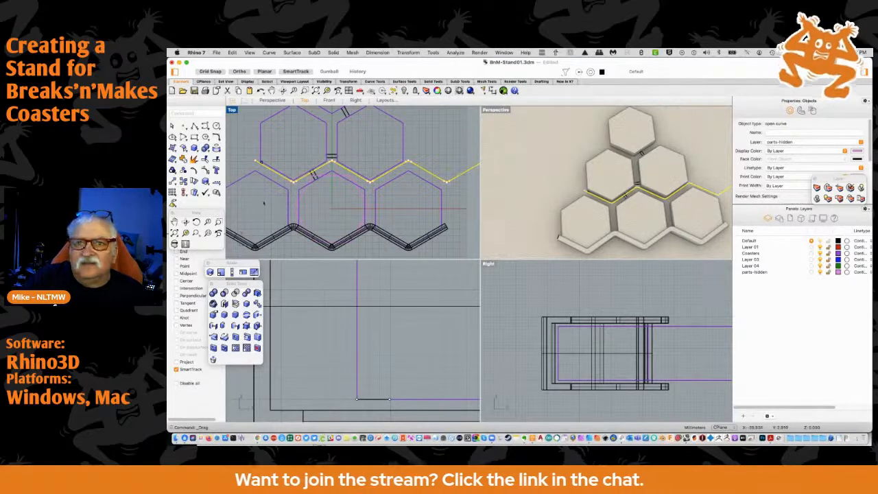
right_drag(266, 205, 255, 227)
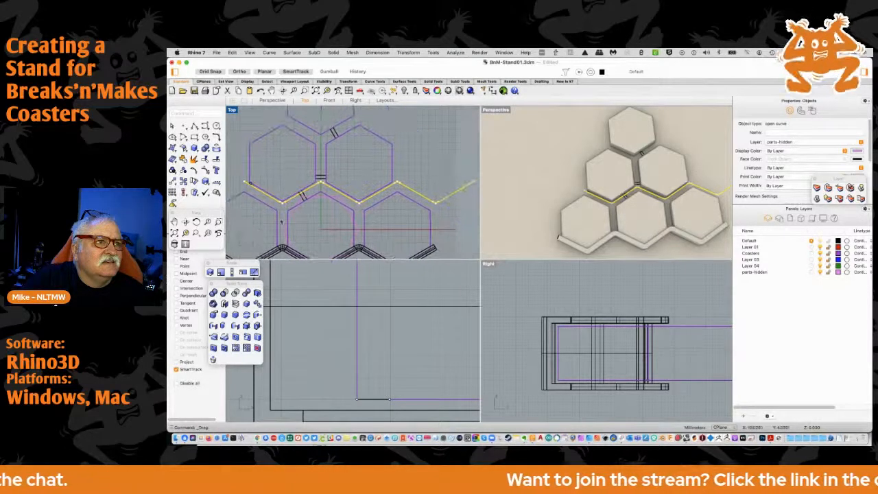
Explode the copied zigzag curve into its separate line and arc segments
scroll(394, 183, up, 10)
scroll(394, 183, up, 3)
scroll(397, 184, down, 5)
scroll(395, 185, up, 3)
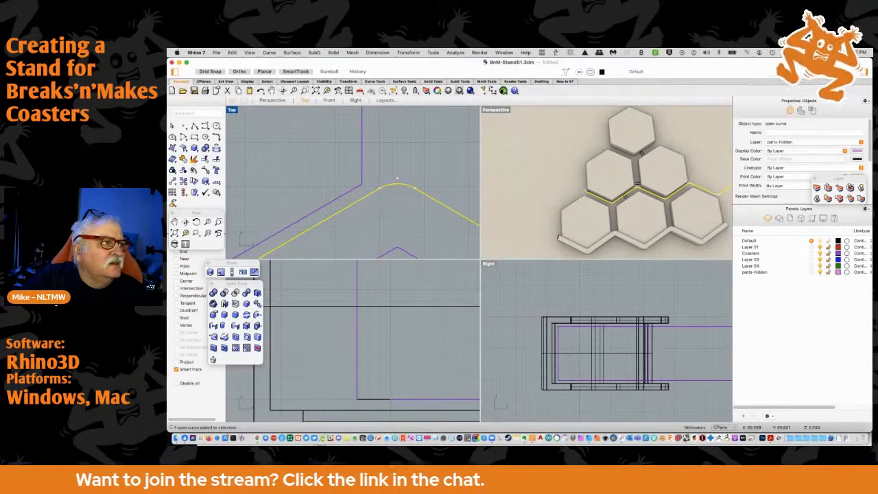
click(192, 162)
Delete the peak arc and the descending line of the exploded zigzag just past the middle row's right coaster
click(388, 185)
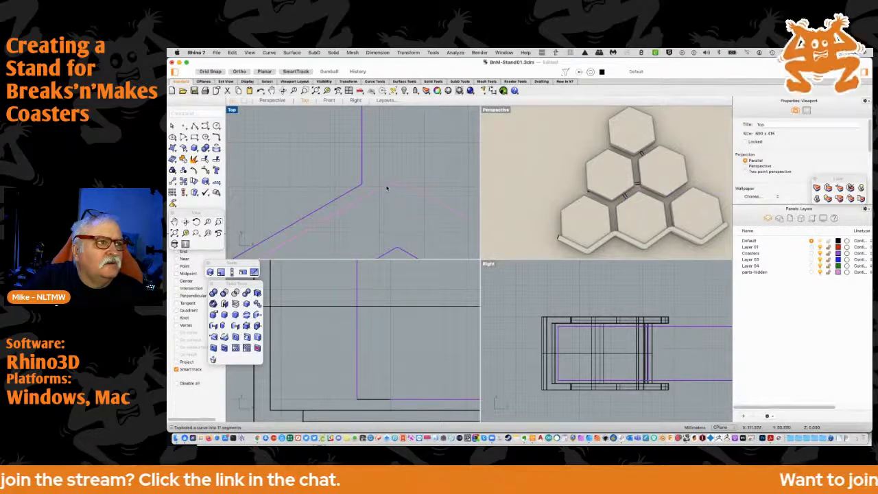
scroll(380, 189, up, 3)
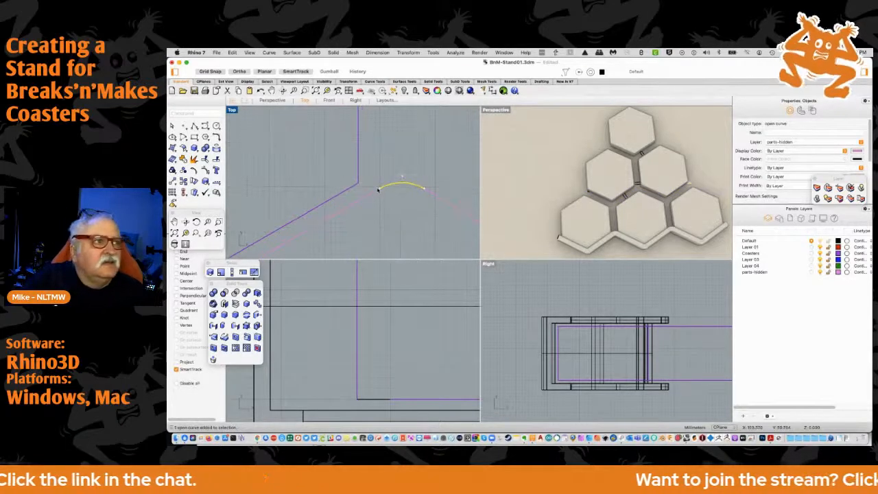
click(381, 190)
drag(382, 189, 424, 189)
click(424, 169)
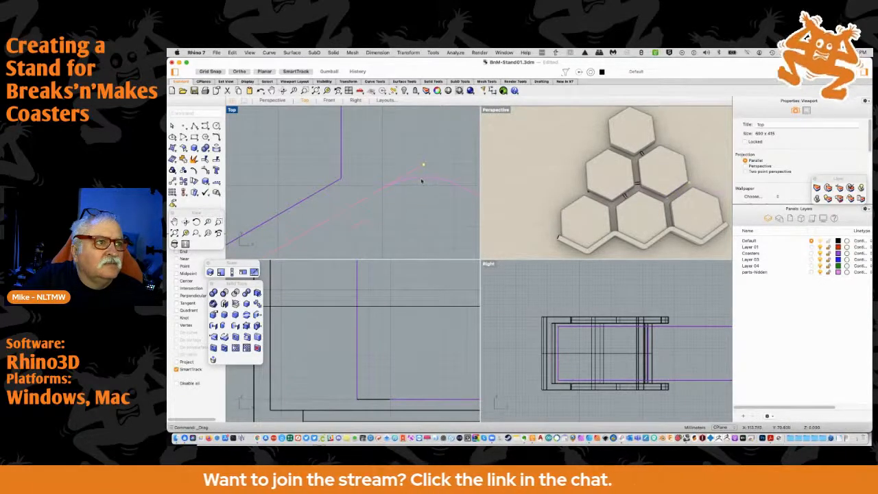
click(422, 179)
click(424, 190)
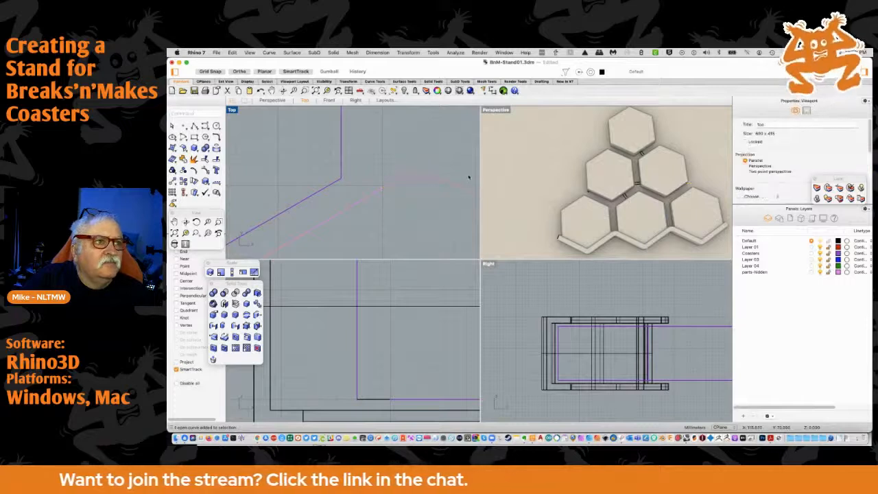
click(446, 210)
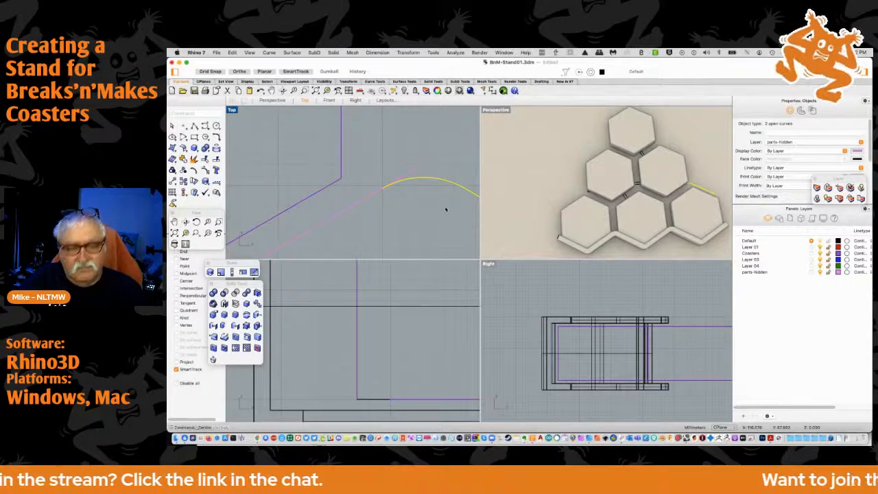
key(Delete)
Delete the remaining valley arc and last straight segment at the exploded zigzag's far right end
scroll(442, 206, left, 5)
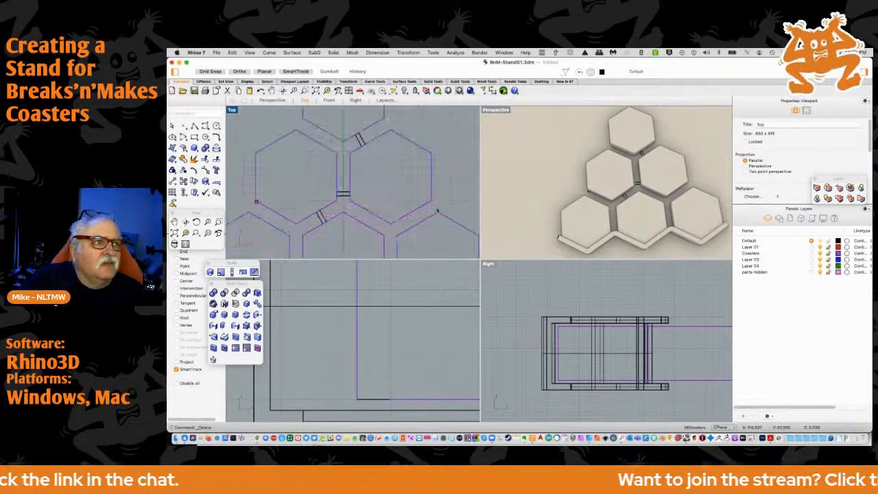
scroll(445, 199, up, 3)
scroll(349, 200, up, 3)
scroll(349, 200, up, 3)
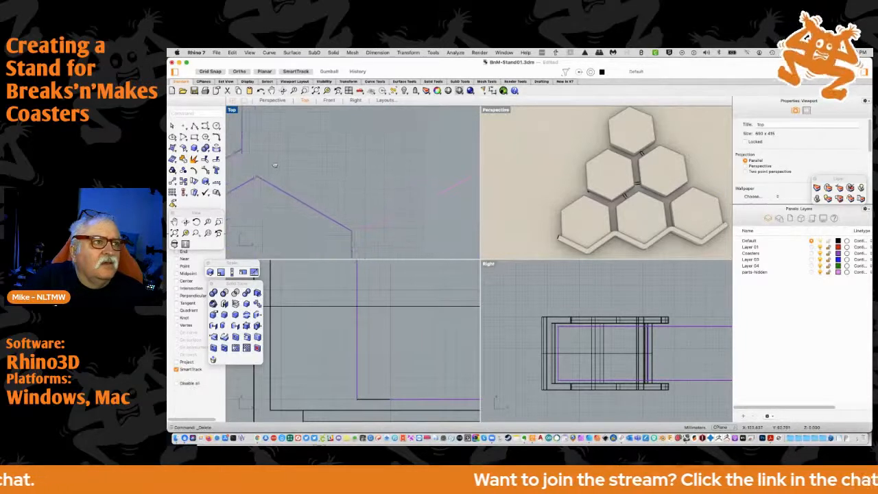
click(357, 218)
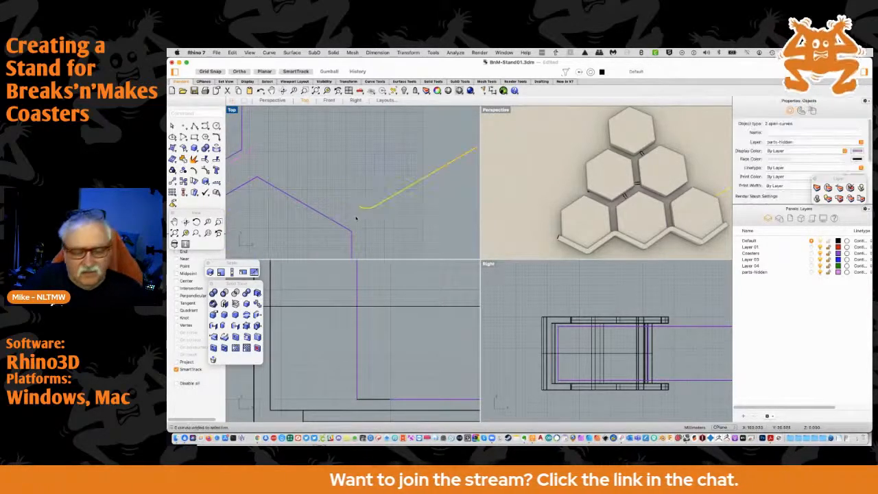
key(Delete)
scroll(290, 186, down, 5)
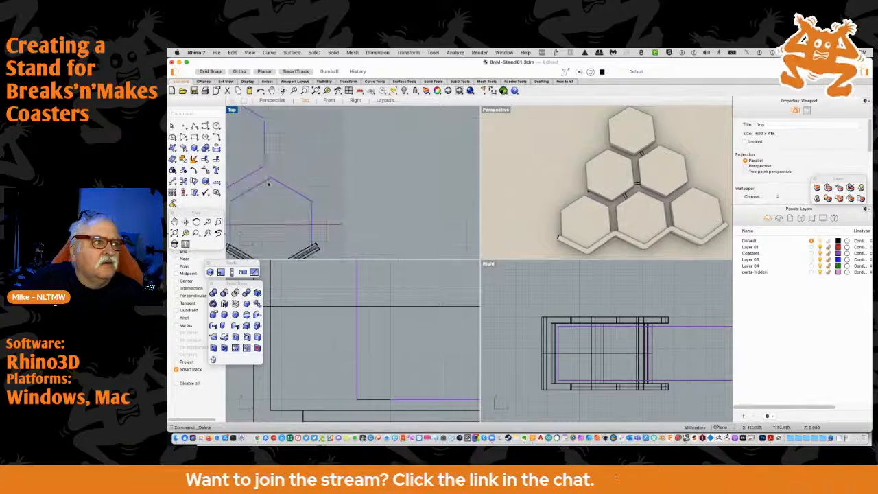
Duplicate the middle row's trimmed zigzag segments, small square and connector, and move the duplicate up towards the top coaster
right_drag(334, 194, 355, 201)
right_drag(304, 191, 373, 190)
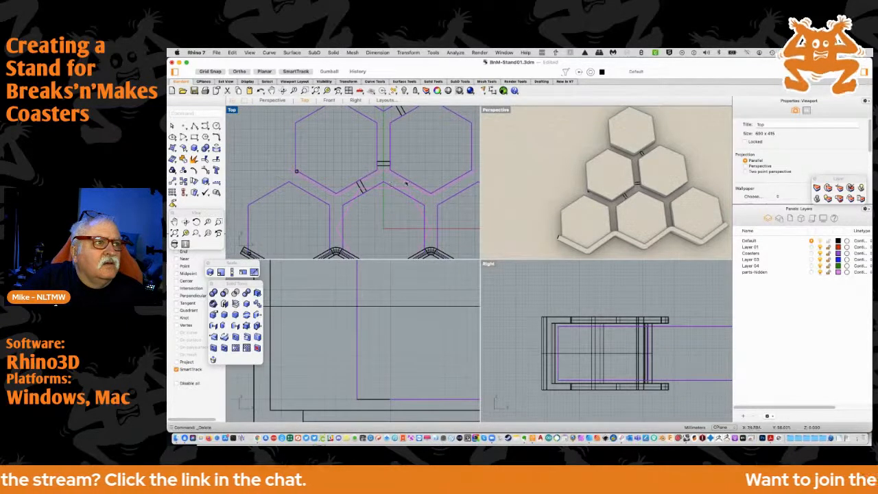
right_drag(388, 180, 370, 206)
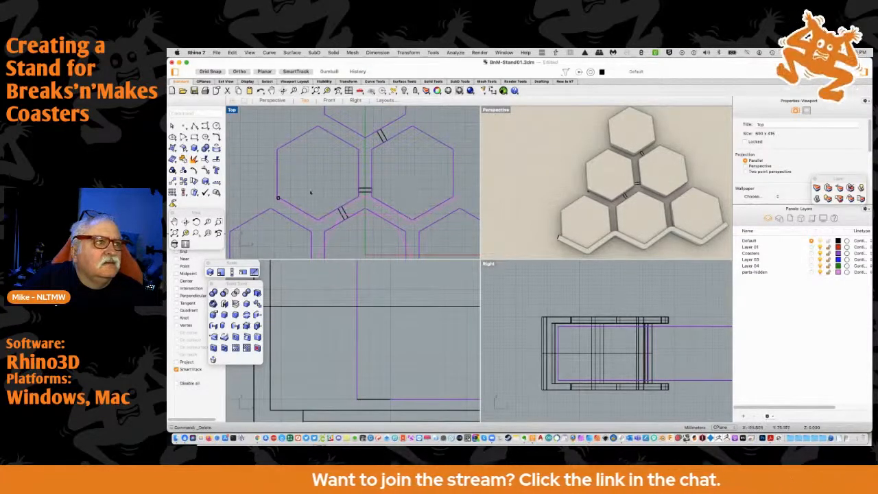
drag(267, 195, 465, 225)
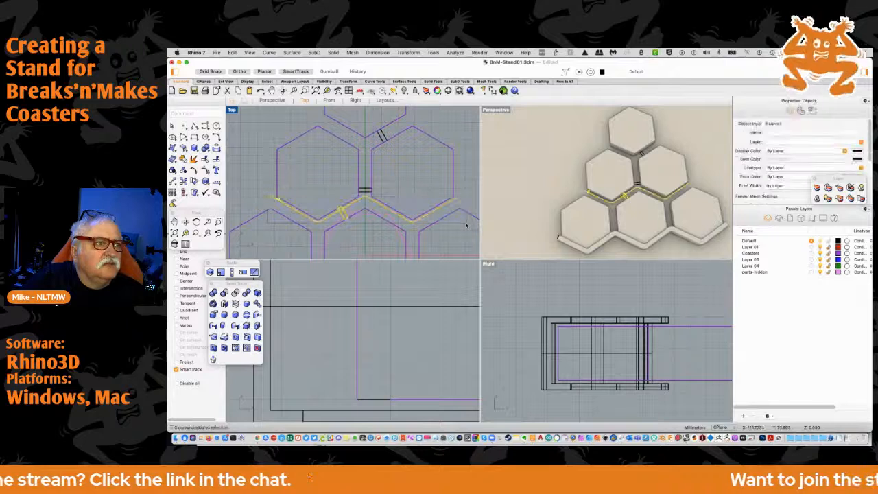
key(super+c)
key(super+v)
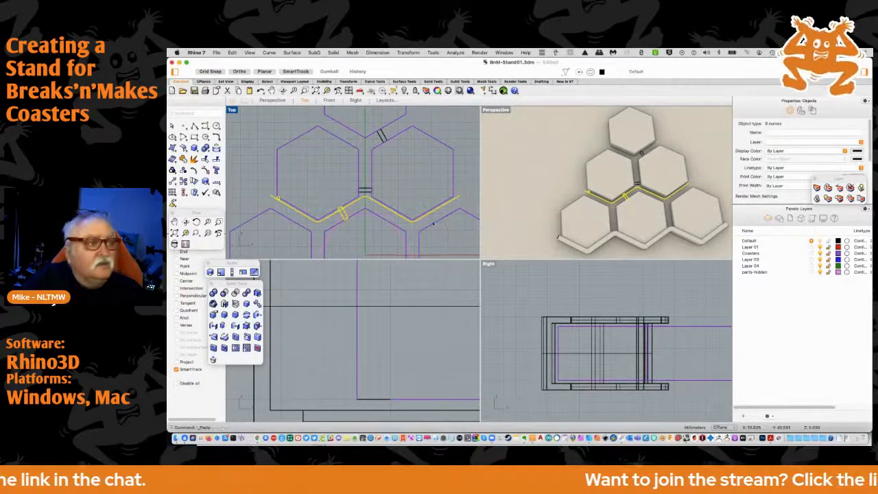
drag(386, 207, 384, 133)
Shift the duplicated curves right so the zigzag's valley lines up under the top coaster's bottom corner
right_drag(384, 133, 364, 180)
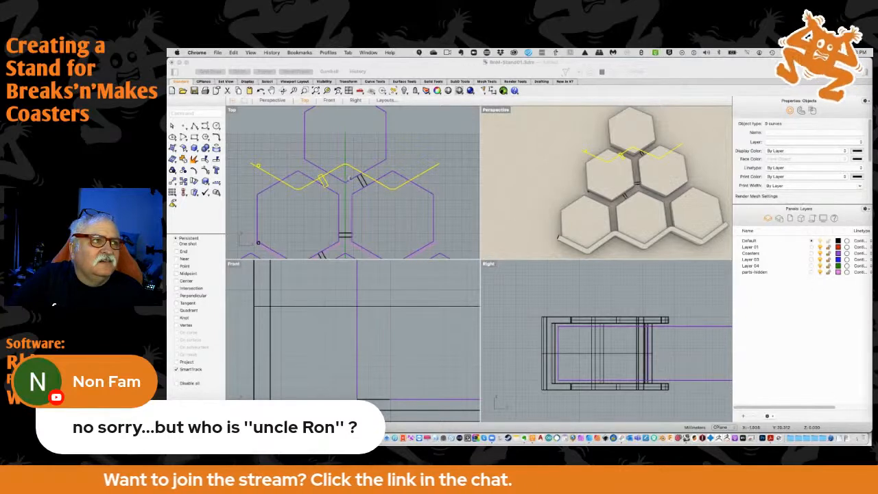
click(327, 177)
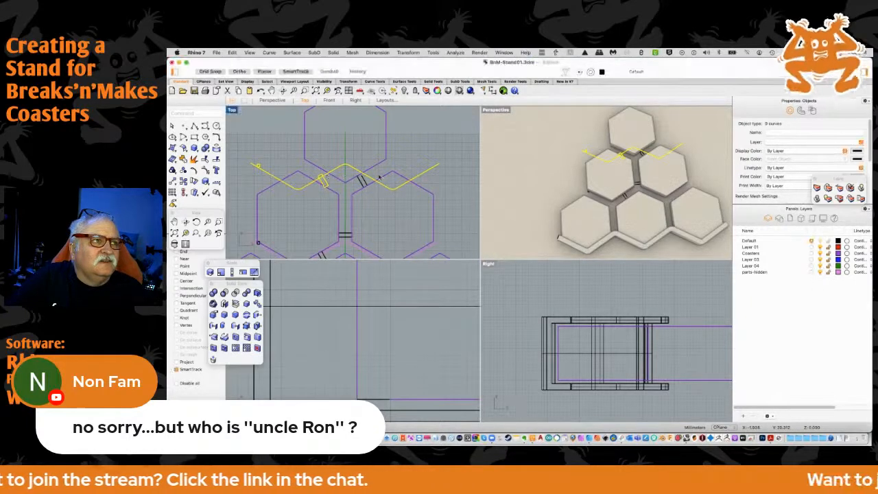
drag(368, 177, 418, 179)
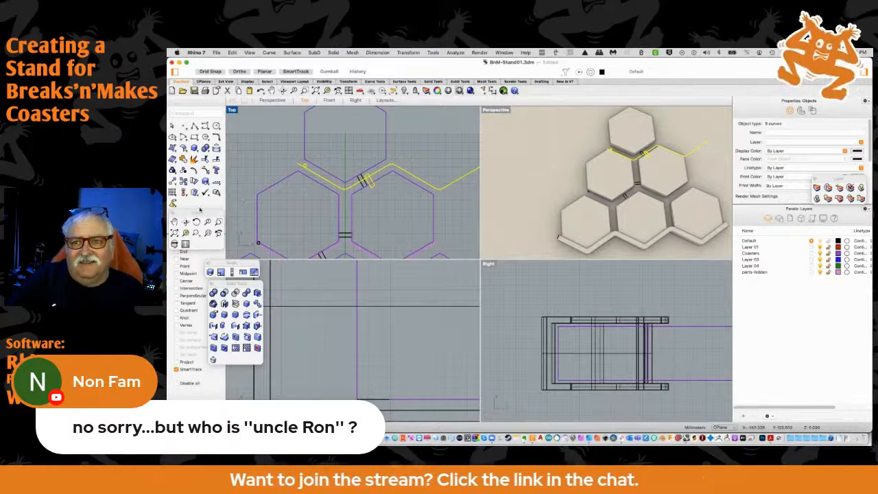
scroll(258, 242, up, 5)
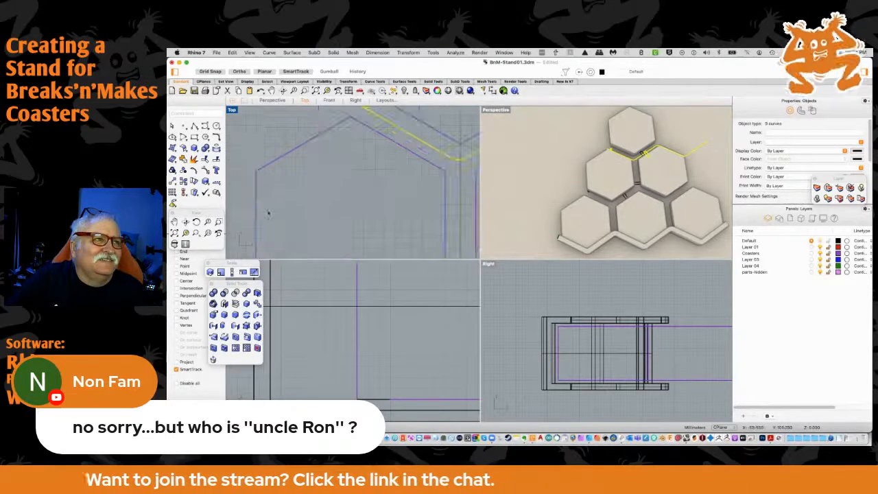
scroll(238, 240, up, 5)
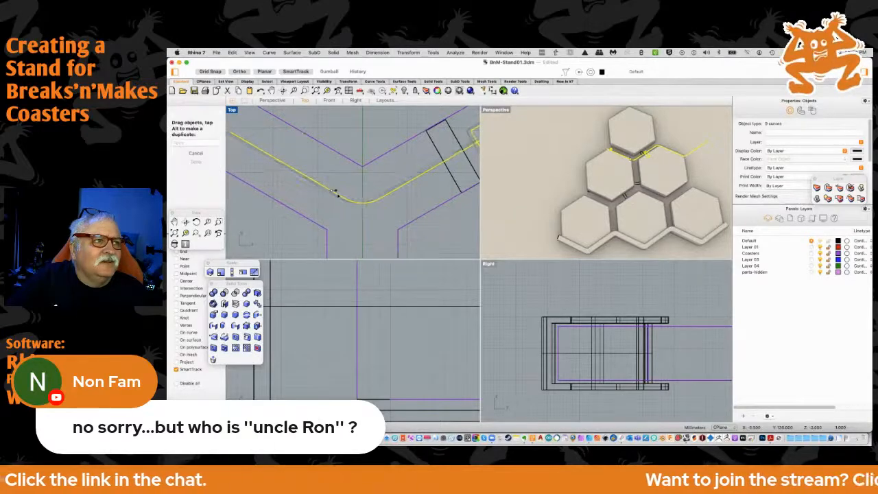
scroll(267, 183, up, 3)
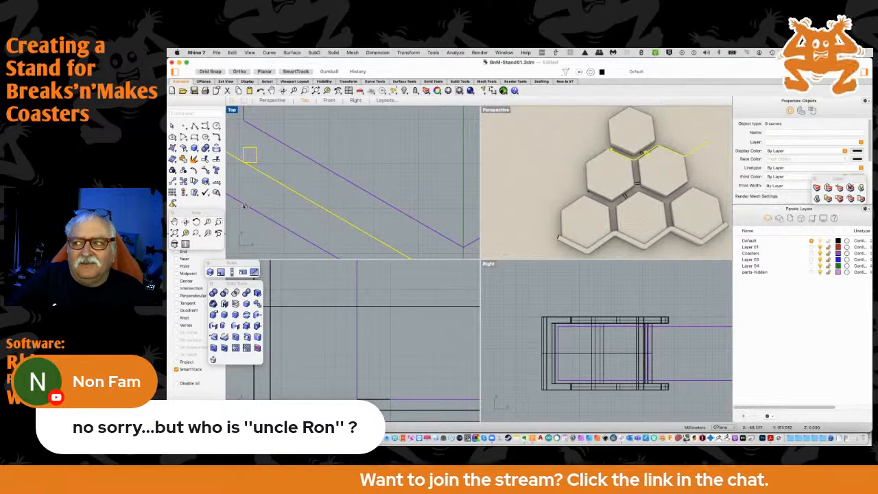
key(super+z)
click(251, 161)
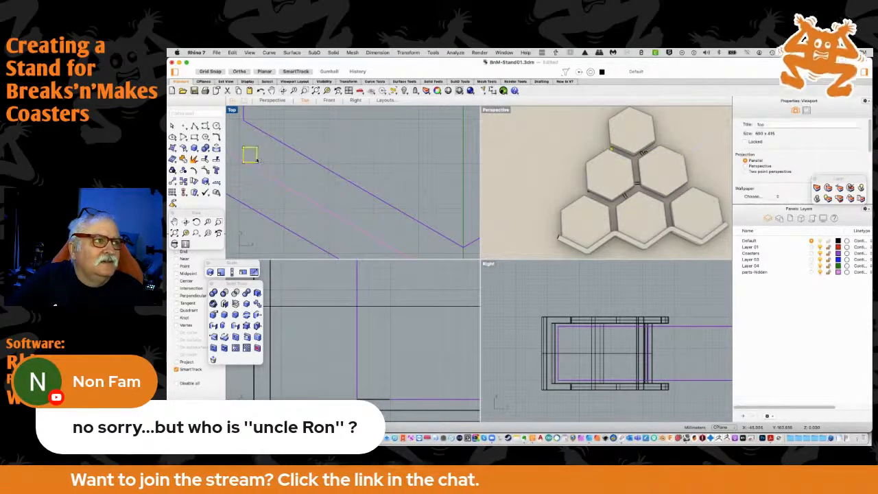
Move the zigzag segments under the top coaster and their square straight up until the square meets the coaster's lower-left corner
scroll(264, 167, down, 6)
drag(242, 148, 381, 198)
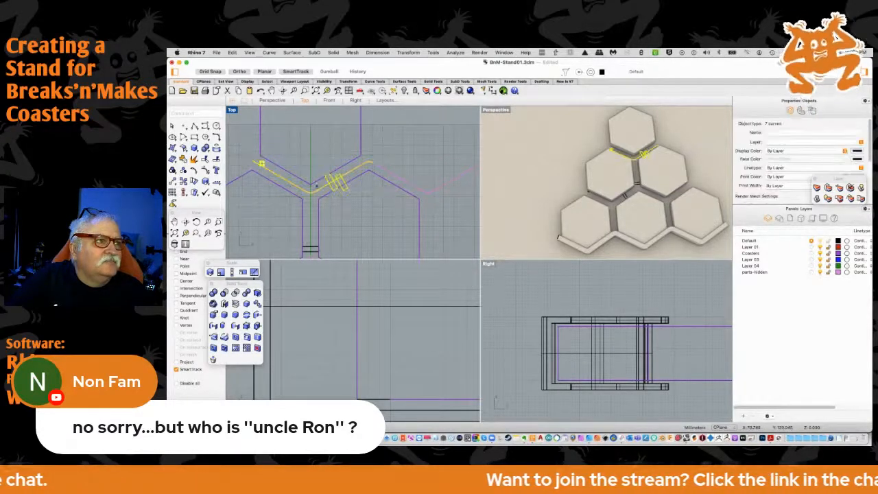
scroll(278, 179, up, 3)
scroll(305, 195, up, 4)
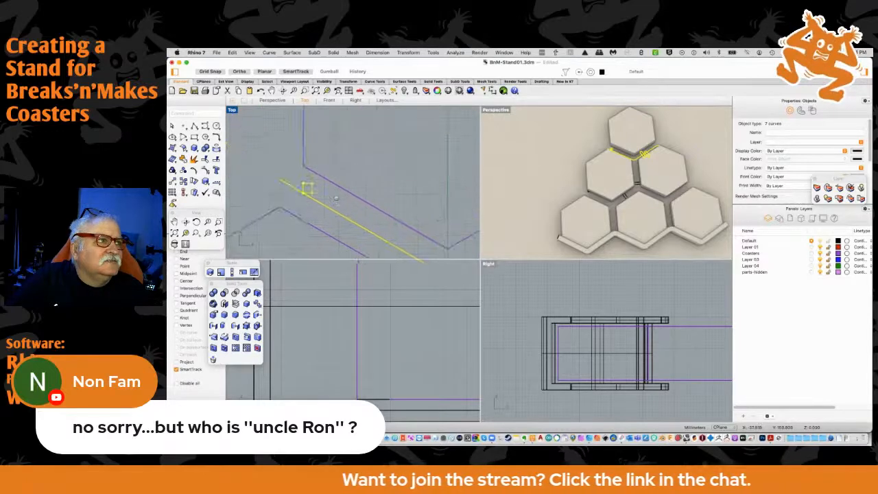
drag(307, 200, 307, 149)
scroll(353, 185, down, 4)
scroll(400, 189, down, 4)
right_drag(470, 214, 326, 216)
click(334, 207)
click(318, 214)
key(Escape)
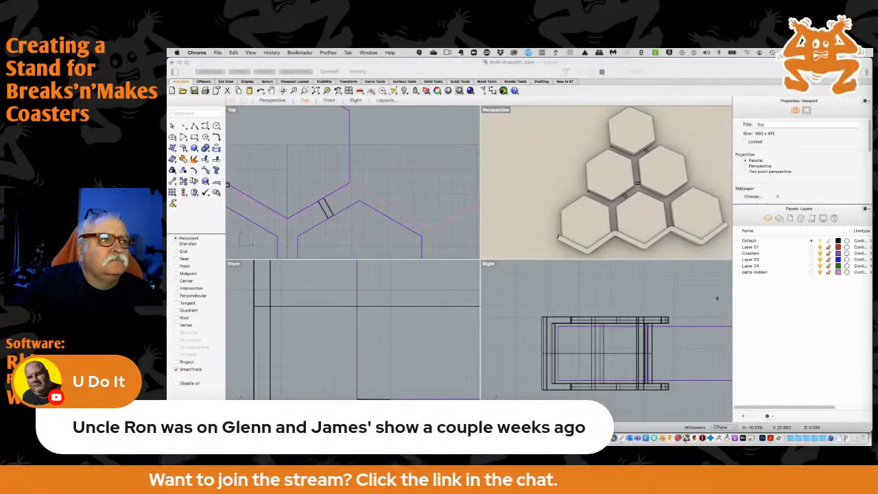
Delete the surplus straight zigzag segments extending to the right of the top coaster
scroll(448, 199, down, 8)
right_drag(442, 195, 378, 203)
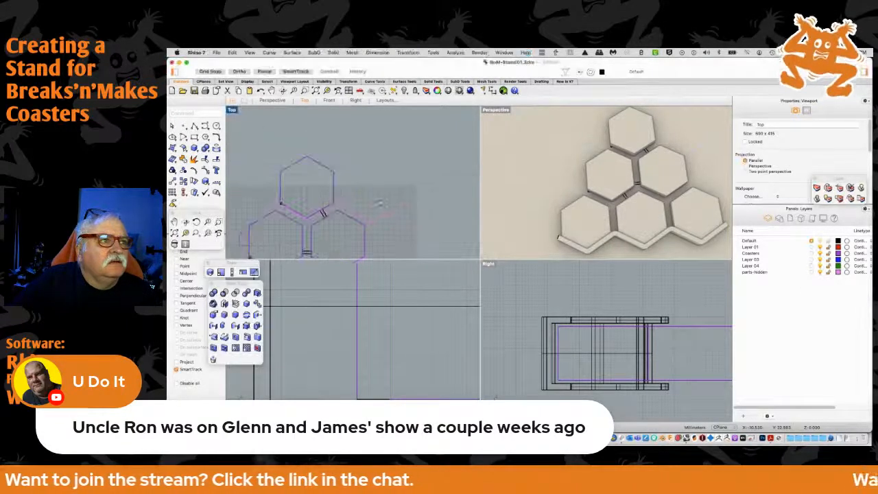
click(377, 219)
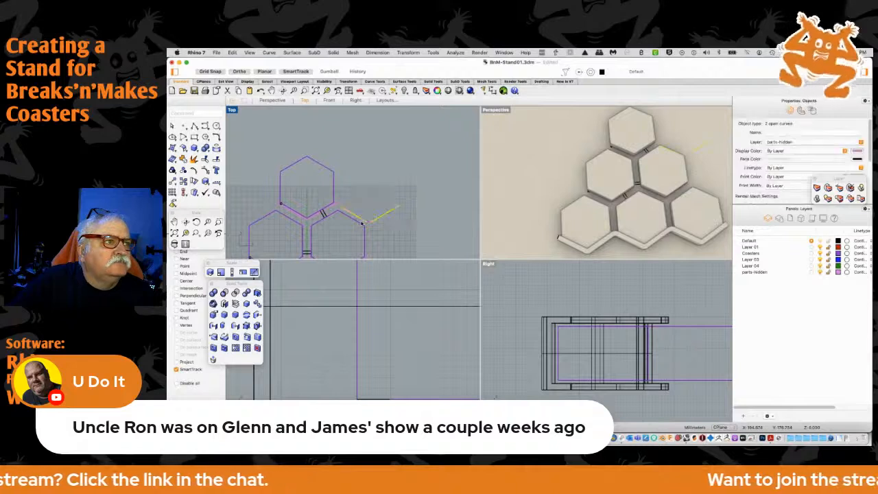
click(385, 222)
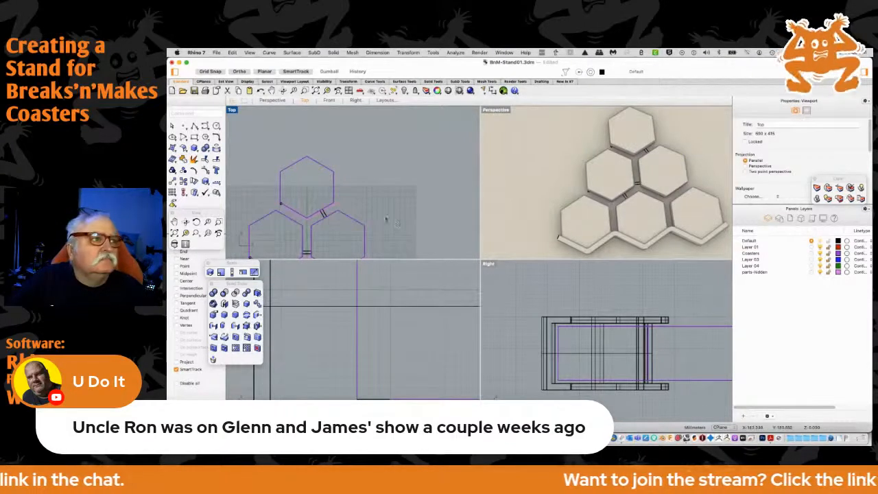
Delete the leftover peak arc at the right end of the zigzag under the top coaster
scroll(349, 206, up, 6)
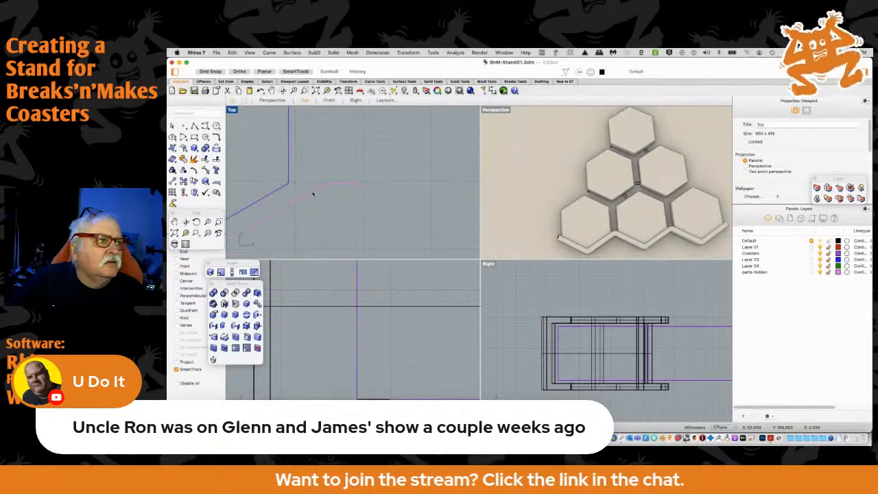
click(314, 190)
drag(315, 191, 343, 174)
click(357, 188)
key(Delete)
scroll(307, 212, down, 5)
scroll(288, 216, down, 4)
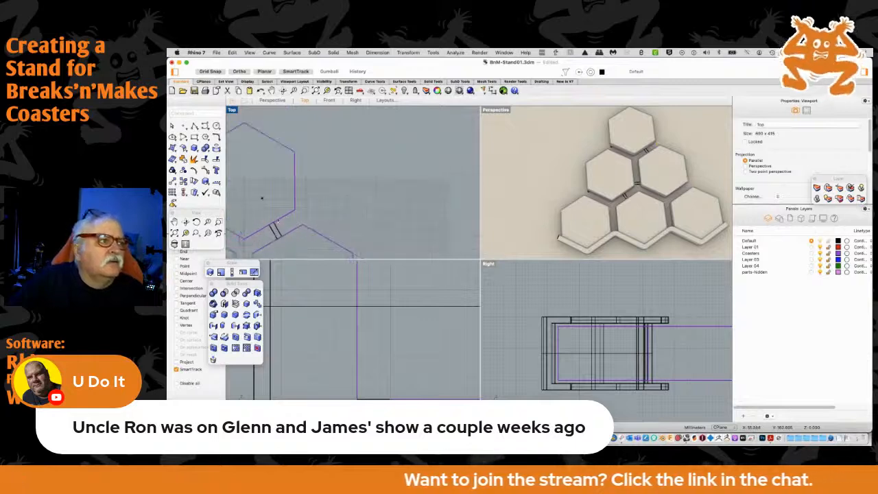
Examine the trimmed zigzag curves and squares under the top and middle rows against the bottom row's channel
right_drag(263, 197, 402, 193)
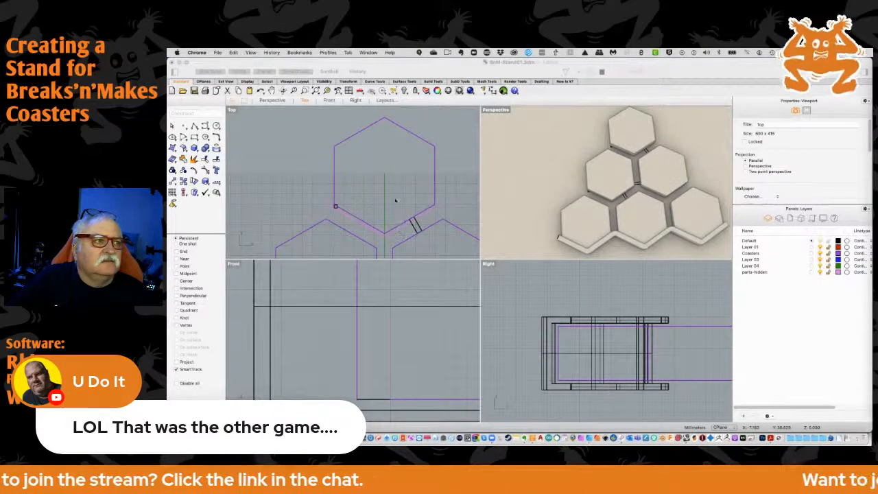
right_drag(392, 203, 379, 143)
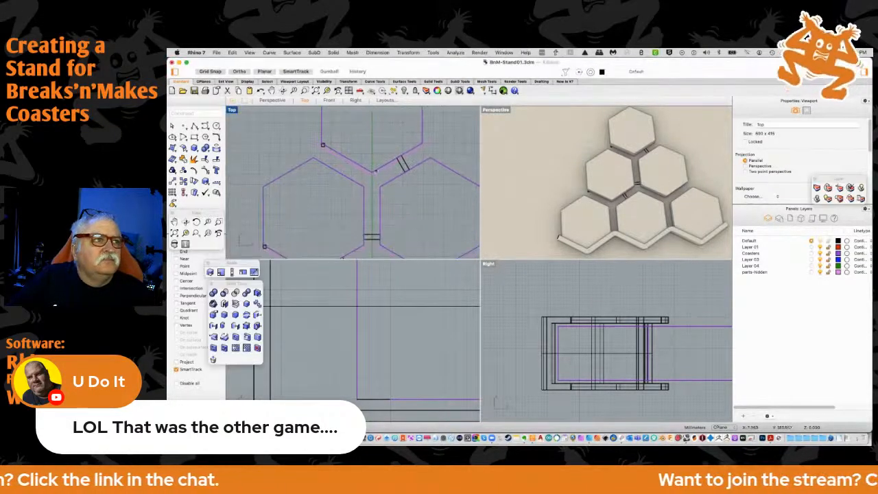
scroll(378, 199, up, 2)
scroll(377, 198, down, 3)
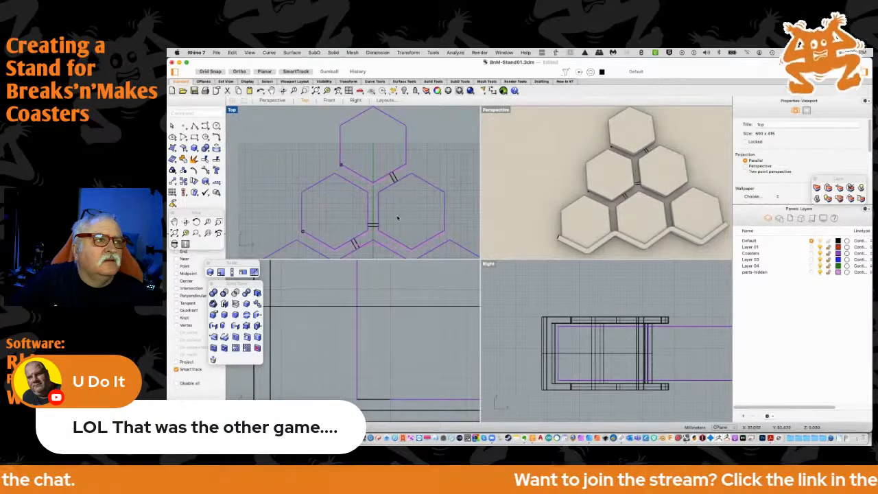
right_drag(396, 216, 404, 190)
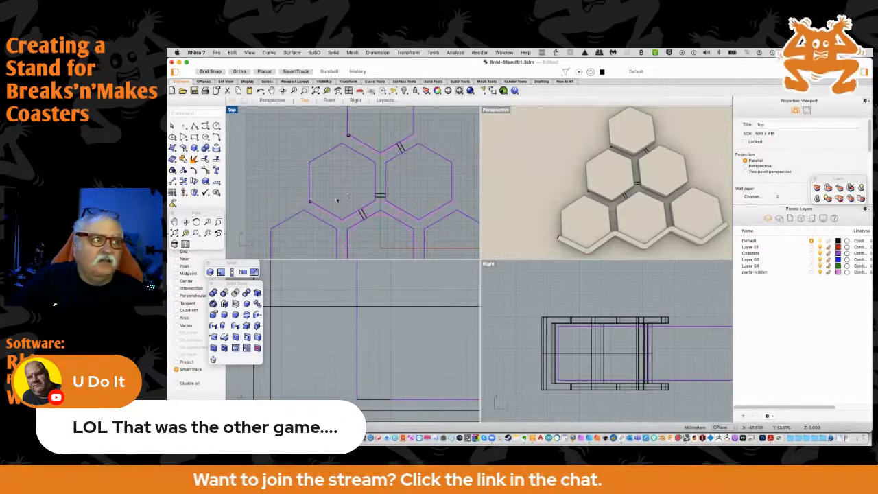
right_drag(339, 192, 314, 157)
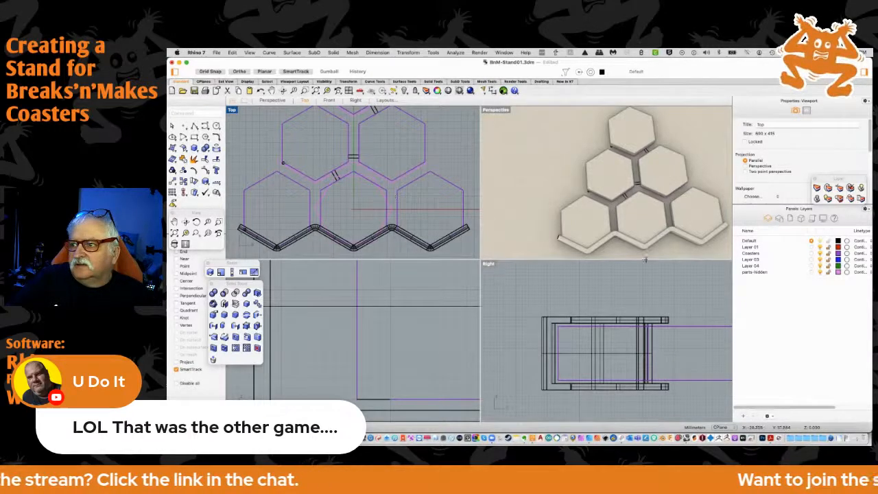
key(super+Tab)
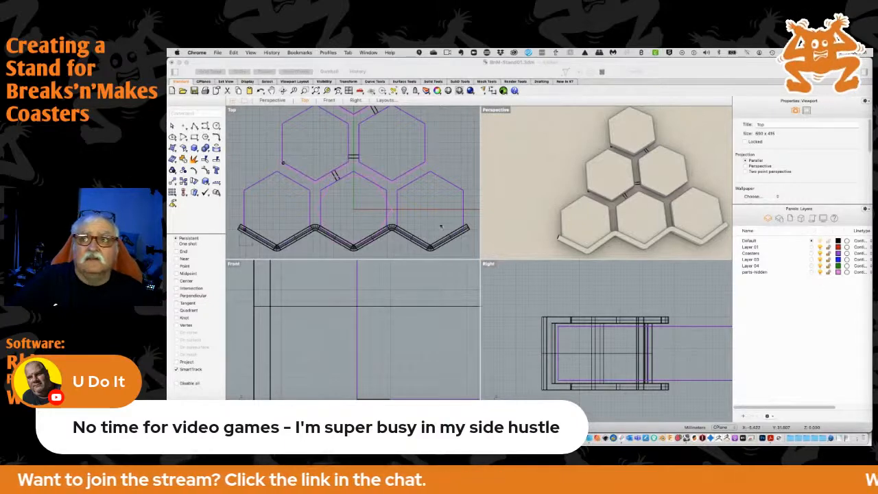
scroll(299, 209, down, 3)
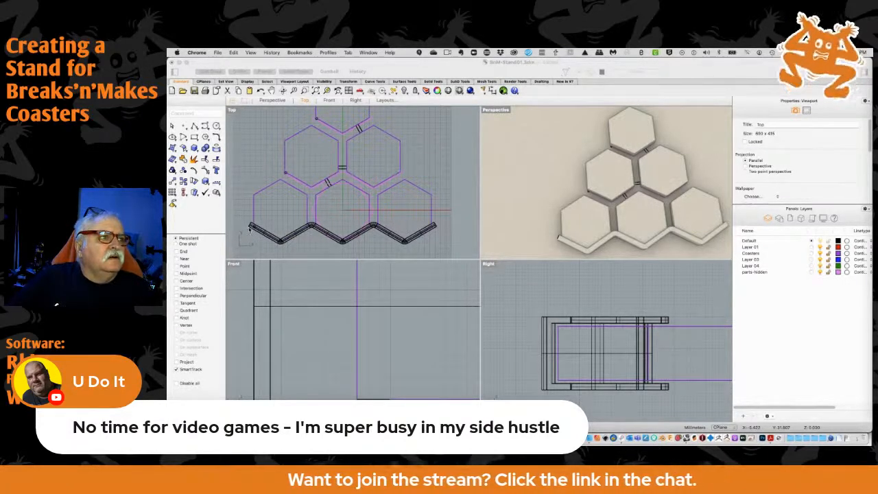
Move the closed channel profile curve at the left end of the bottom row's channel onto the parts-hidden layer
scroll(249, 230, up, 6)
right_drag(249, 230, 352, 189)
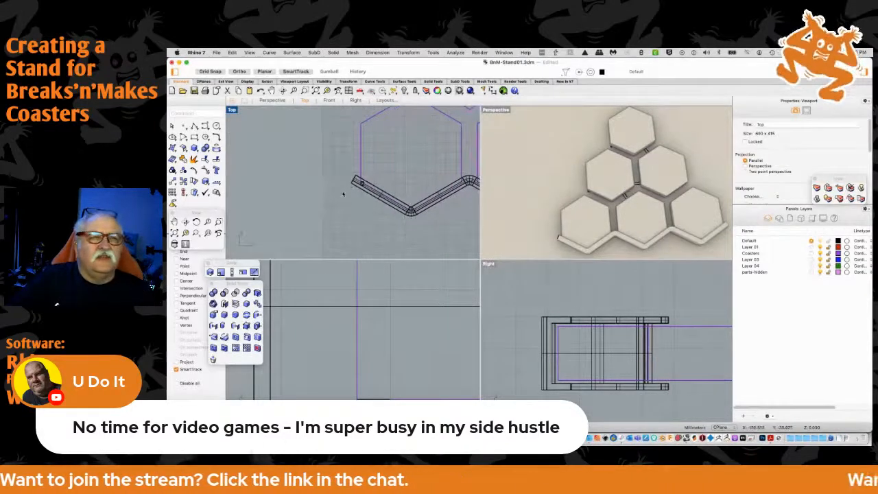
right_drag(351, 218, 313, 199)
scroll(313, 199, up, 6)
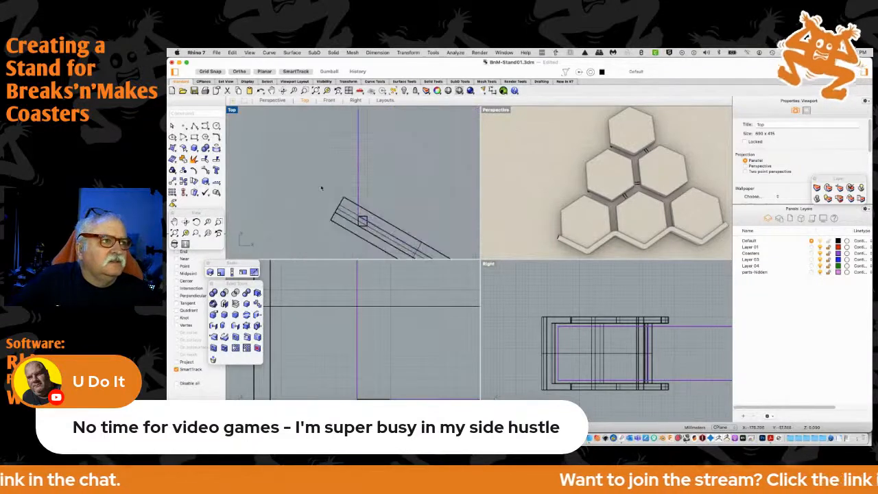
click(347, 225)
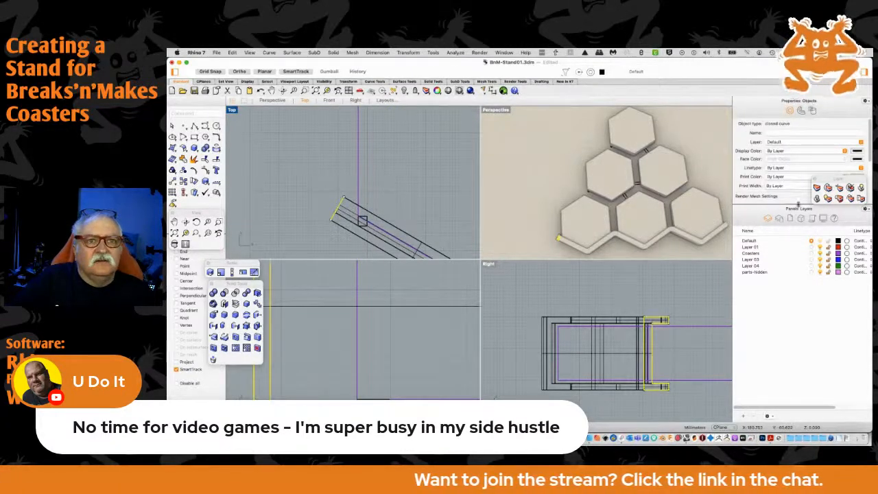
click(828, 189)
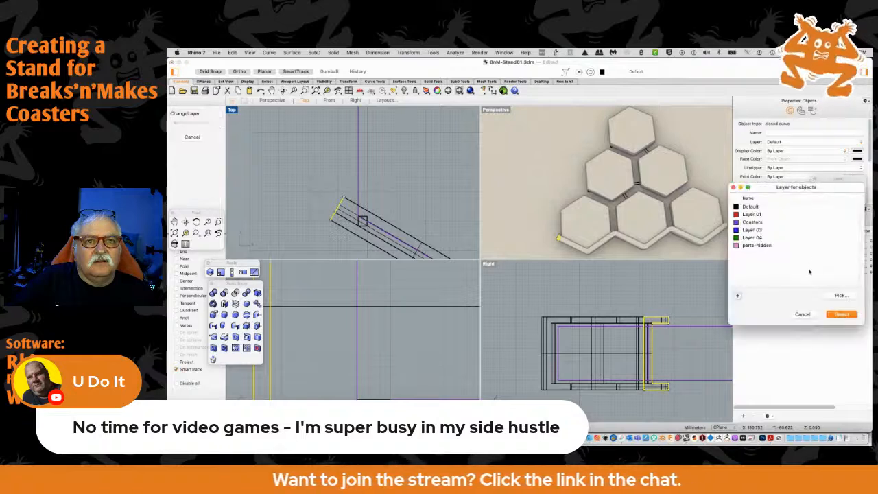
click(766, 246)
click(841, 313)
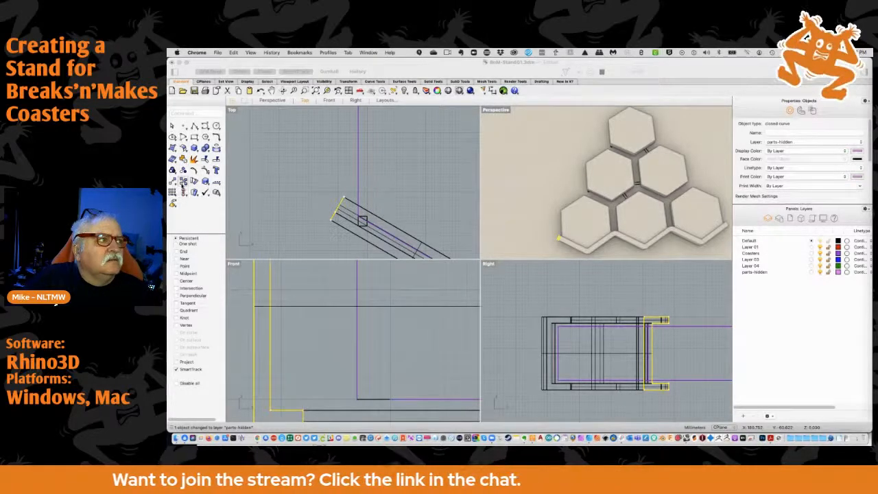
Move the channel profile, by its inner endpoint, from the bottom channel to the left end of the middle row's zigzag curve
click(184, 185)
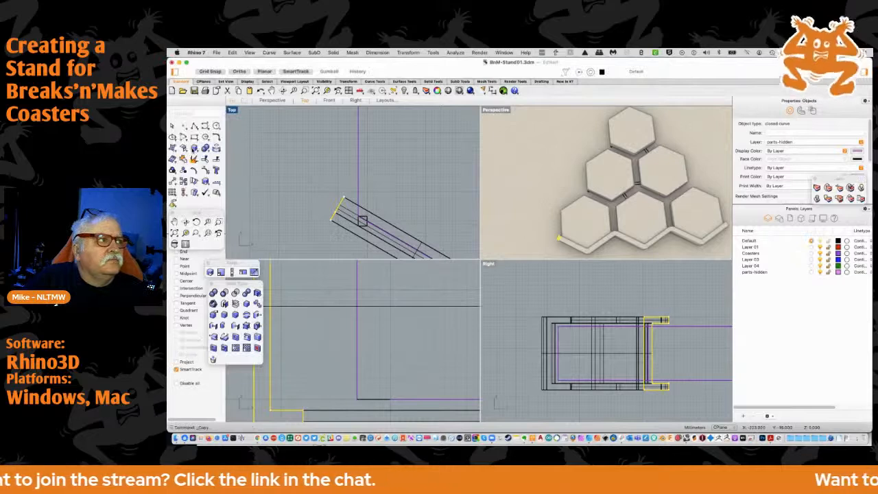
click(173, 183)
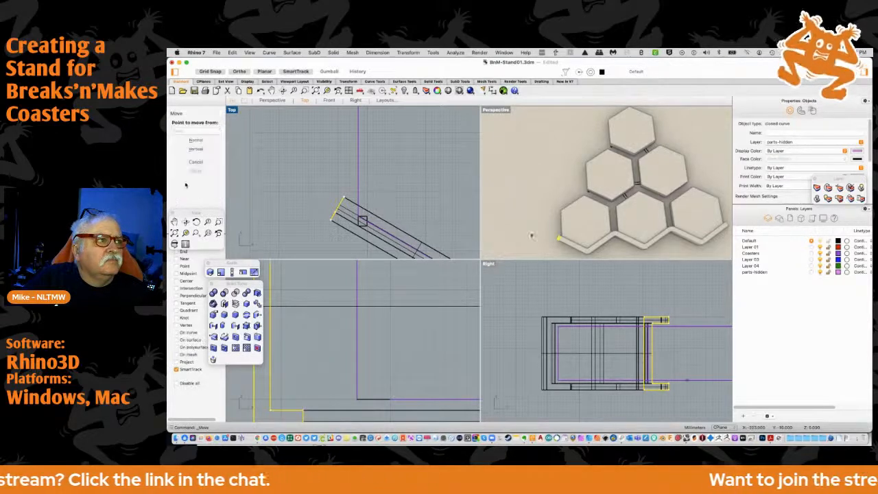
click(176, 252)
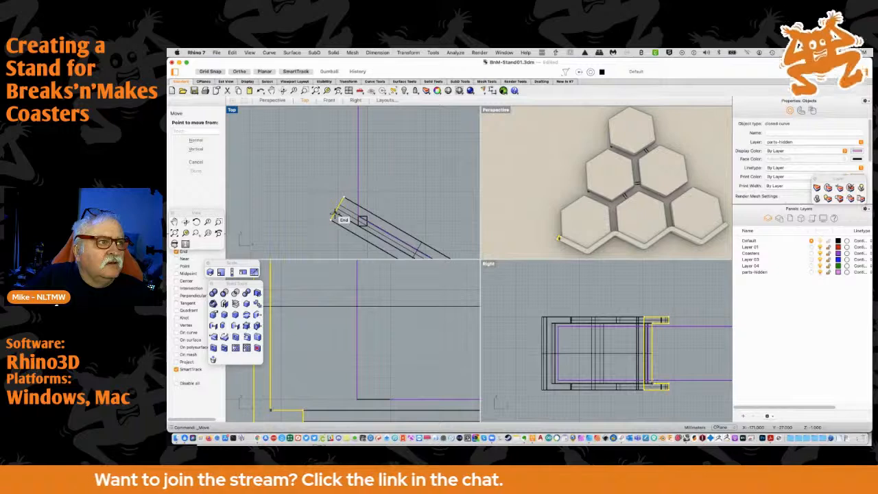
click(335, 213)
scroll(386, 169, down, 10)
right_drag(397, 151, 344, 218)
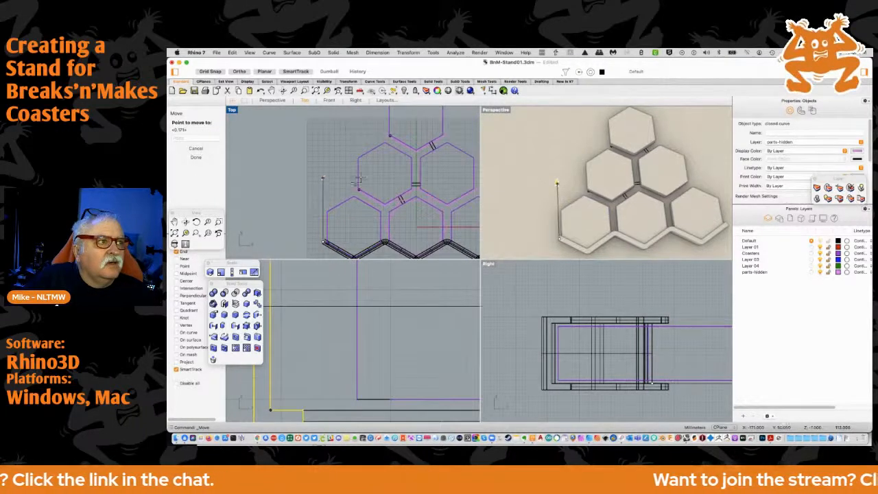
scroll(357, 192, up, 10)
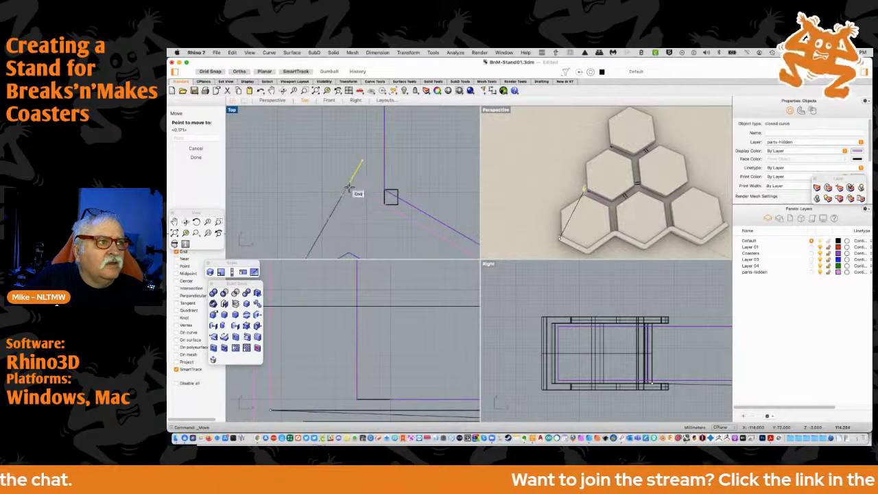
click(347, 200)
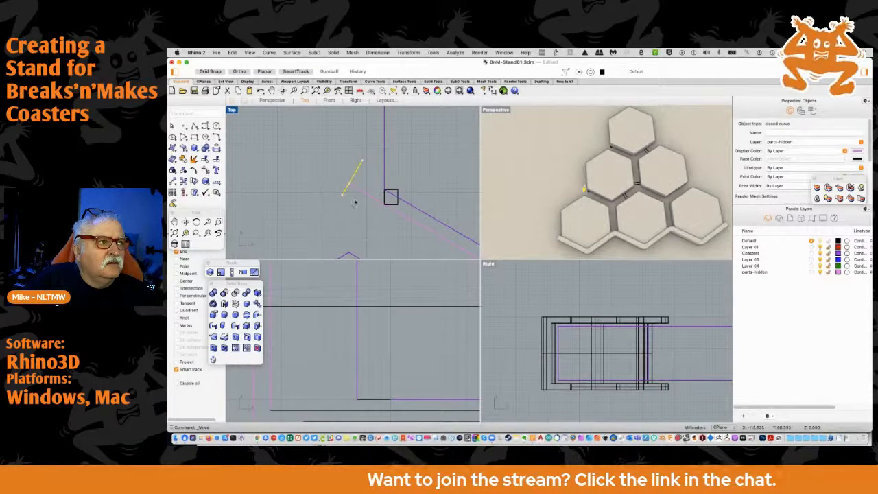
Copy the channel profile from the middle row to the left end of the zigzag curve under the top coaster
click(183, 185)
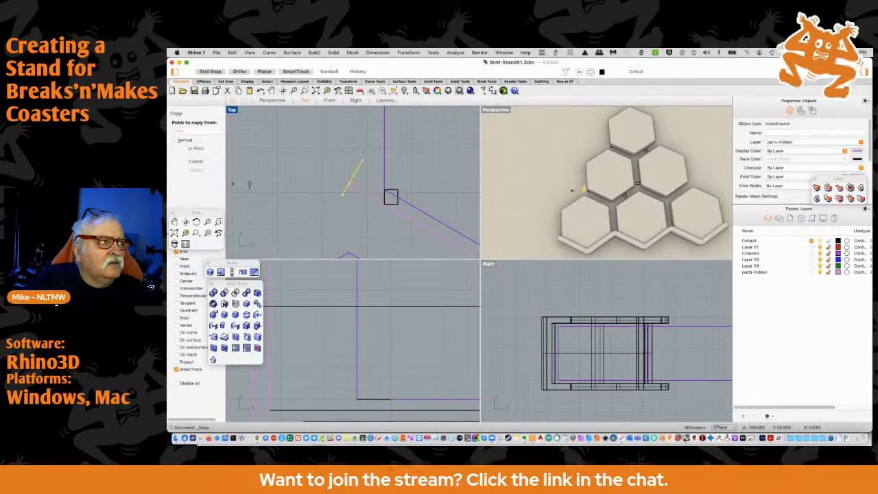
click(352, 181)
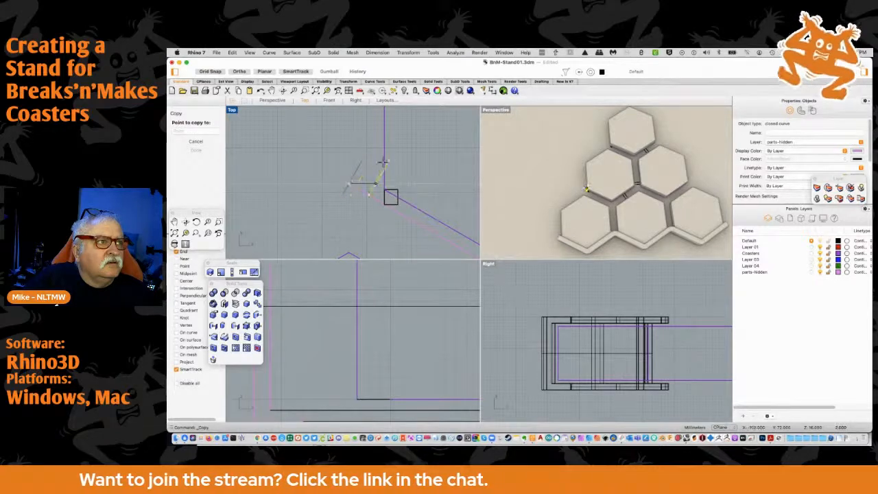
right_drag(280, 245, 246, 255)
mouse_move(314, 184)
right_down()
mouse_move(301, 254)
mouse_move(280, 242)
right_up()
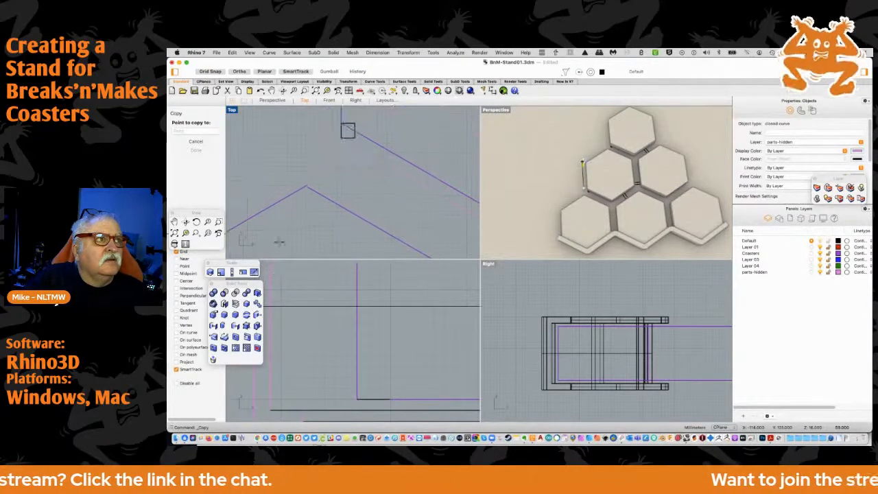
click(304, 117)
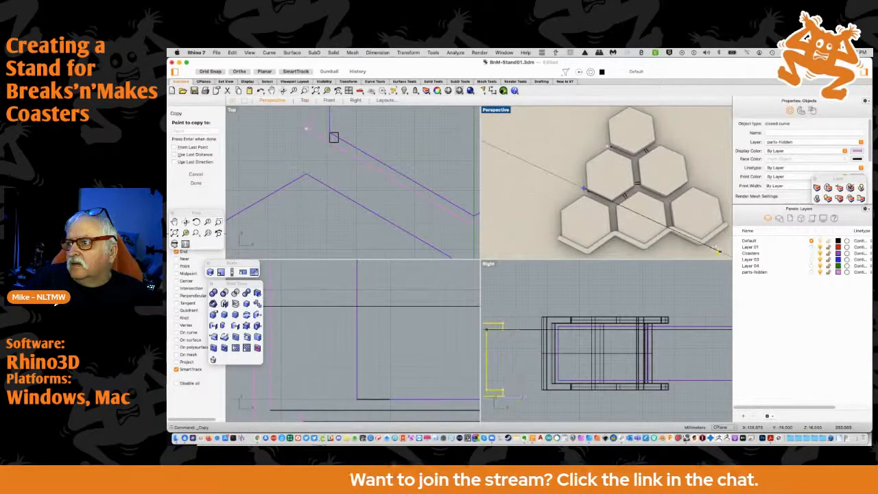
key(super+Tab)
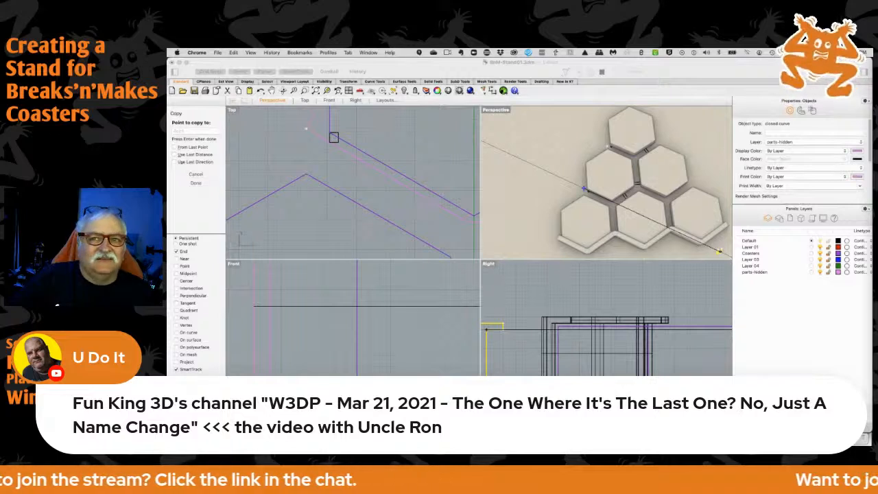
scroll(269, 149, down, 4)
scroll(269, 150, down, 7)
right_drag(270, 149, 371, 115)
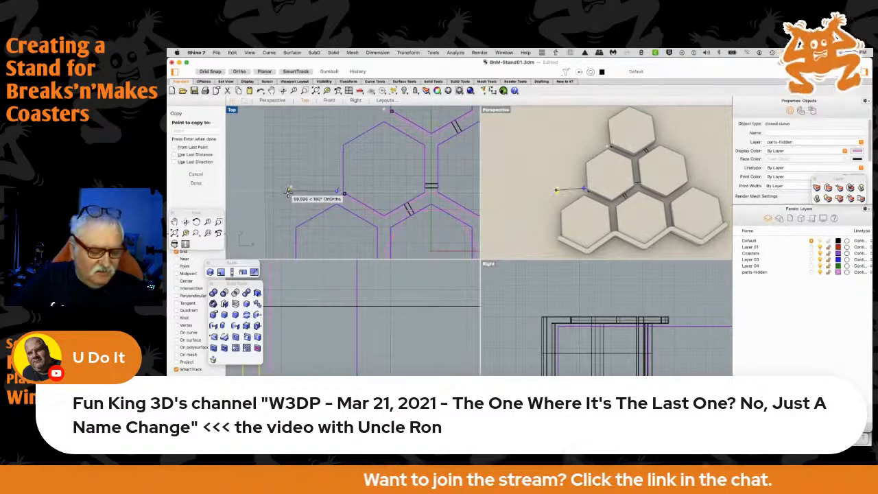
key(Escape)
right_drag(306, 174, 342, 119)
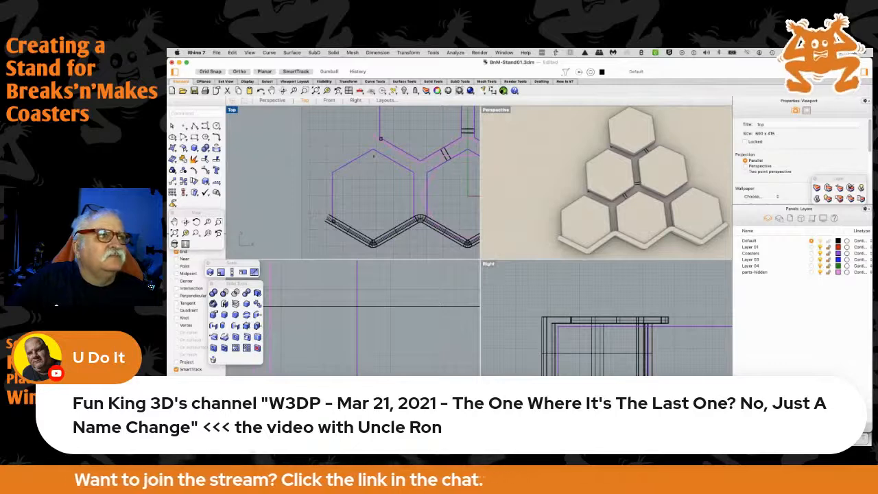
scroll(388, 136, up, 5)
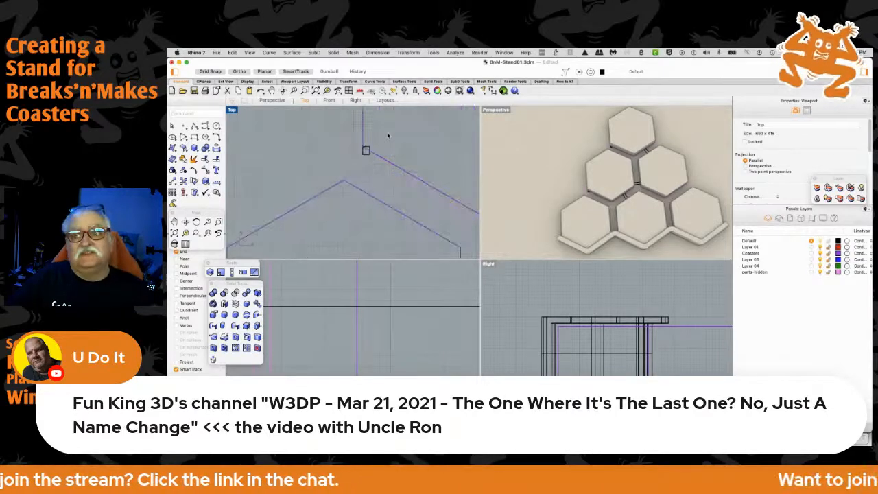
click(295, 54)
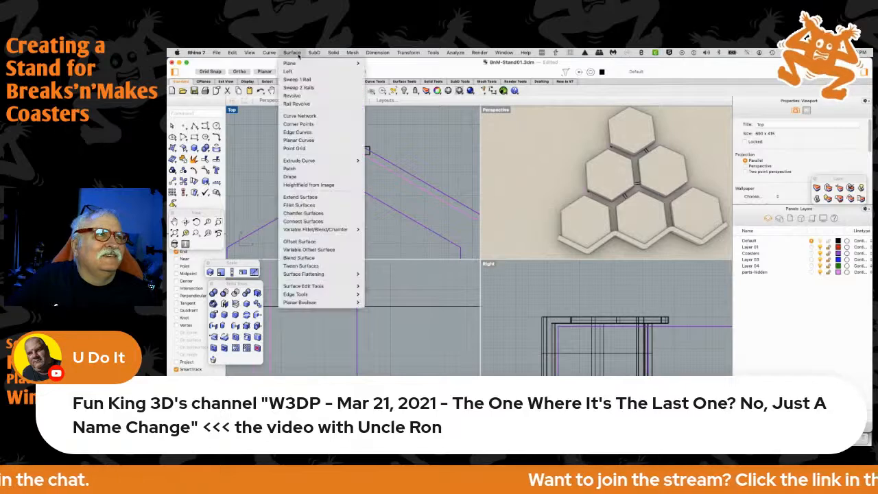
click(297, 79)
click(350, 147)
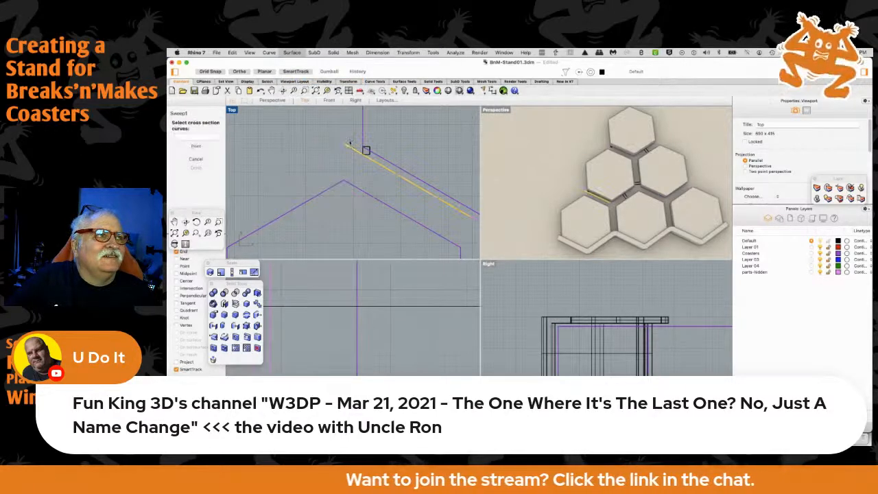
click(347, 140)
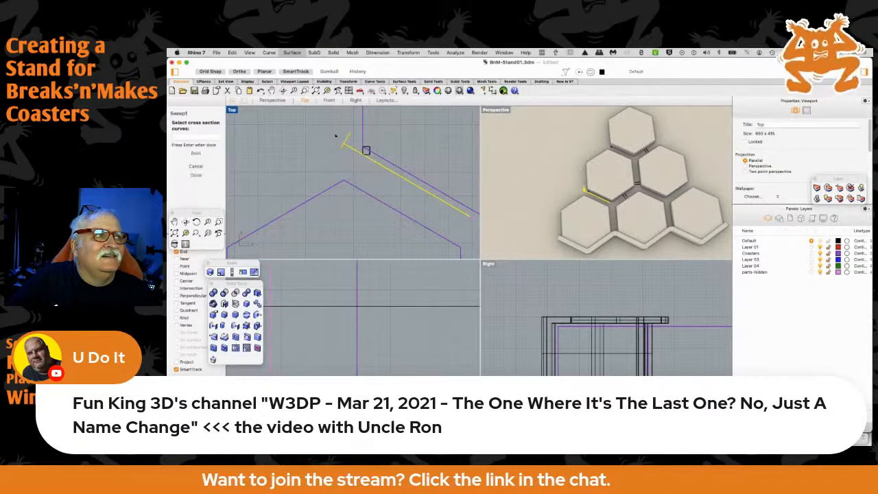
key(Return)
key(Return)
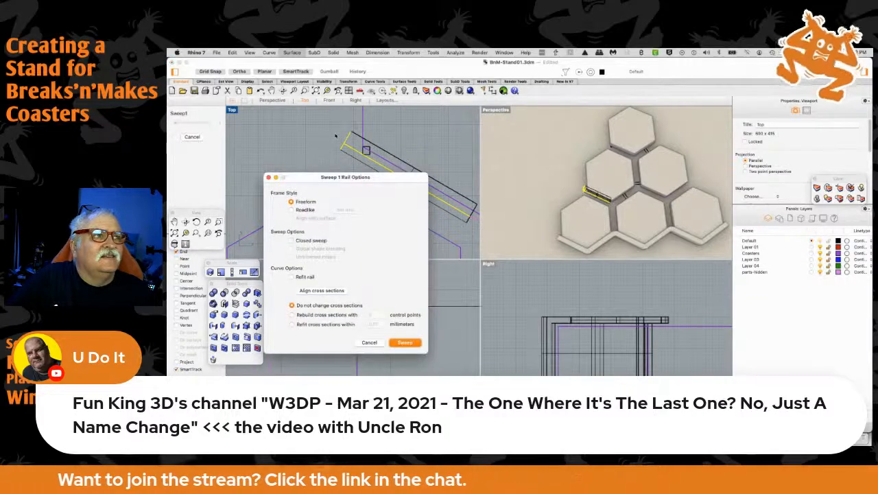
key(Escape)
Join all straight and arc segments of the middle row's zigzag into one open curve
right_drag(418, 199, 293, 138)
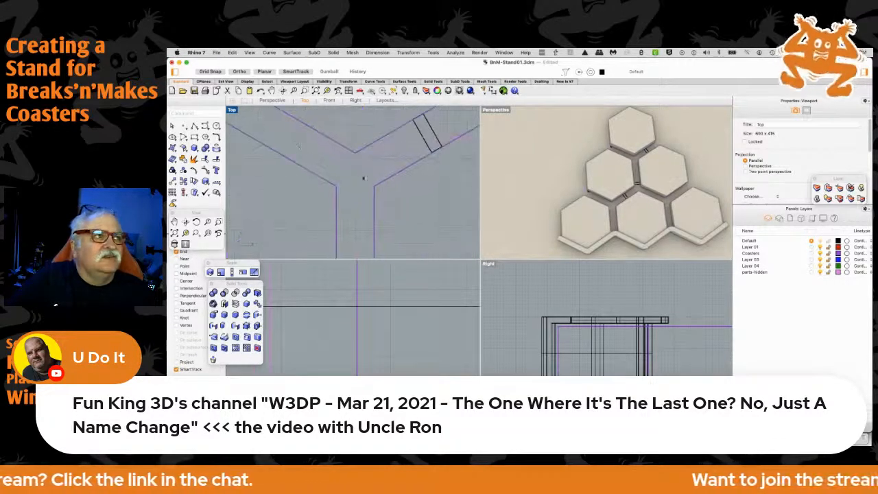
click(340, 152)
right_drag(420, 151, 276, 238)
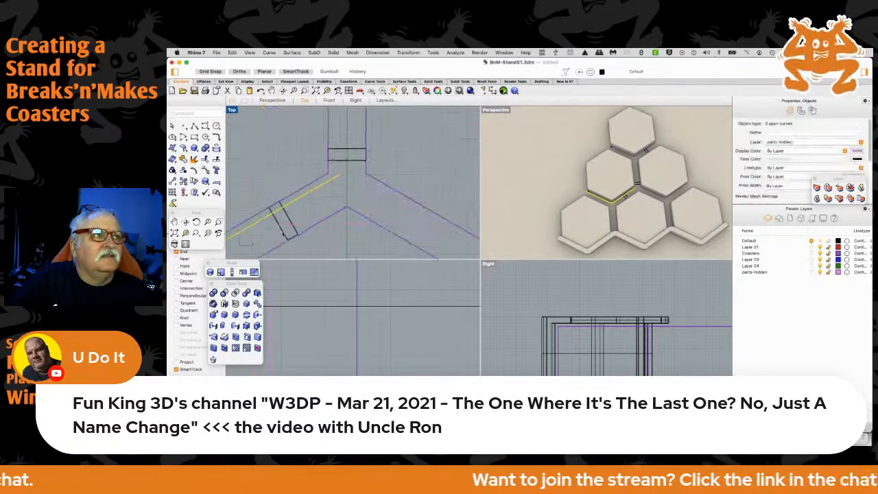
shift+click(352, 175)
shift+click(366, 182)
right_drag(428, 177, 299, 128)
shift+click(352, 196)
shift+click(374, 187)
click(194, 158)
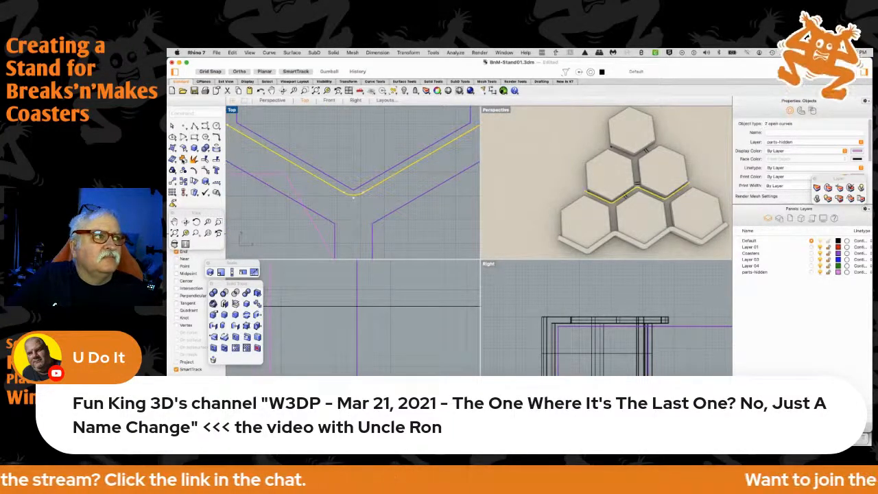
Join the two straight segments and the valley arc under the top coaster into one open curve
scroll(261, 150, down, 5)
right_drag(262, 153, 339, 165)
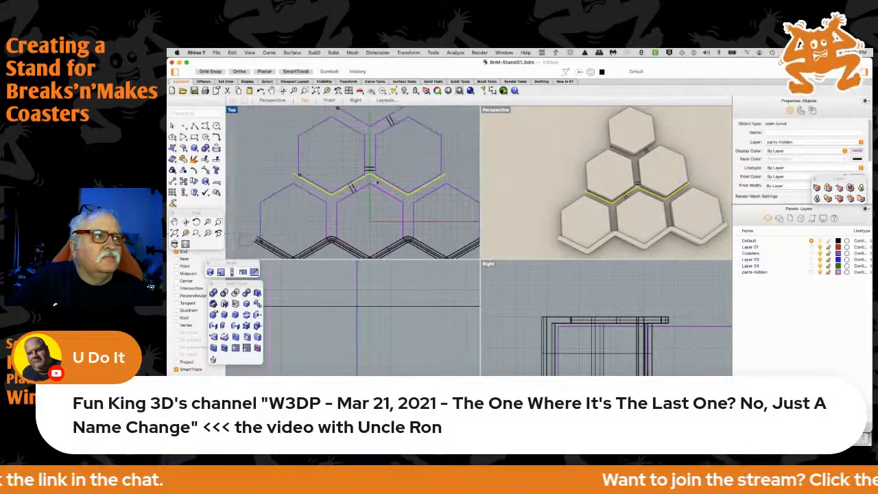
click(368, 129)
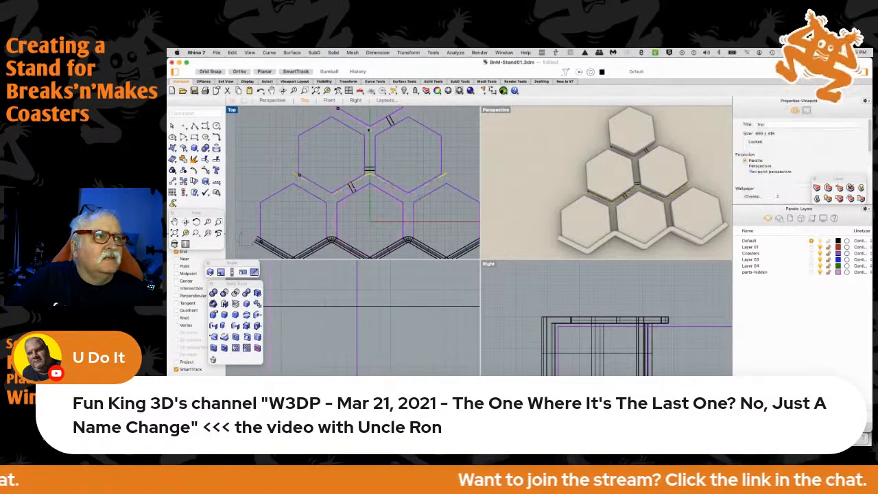
click(384, 131)
shift+click(371, 126)
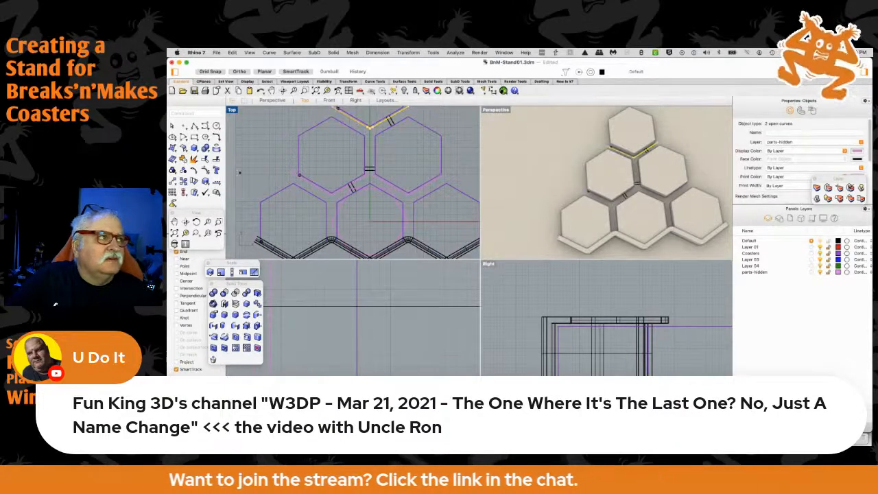
click(184, 159)
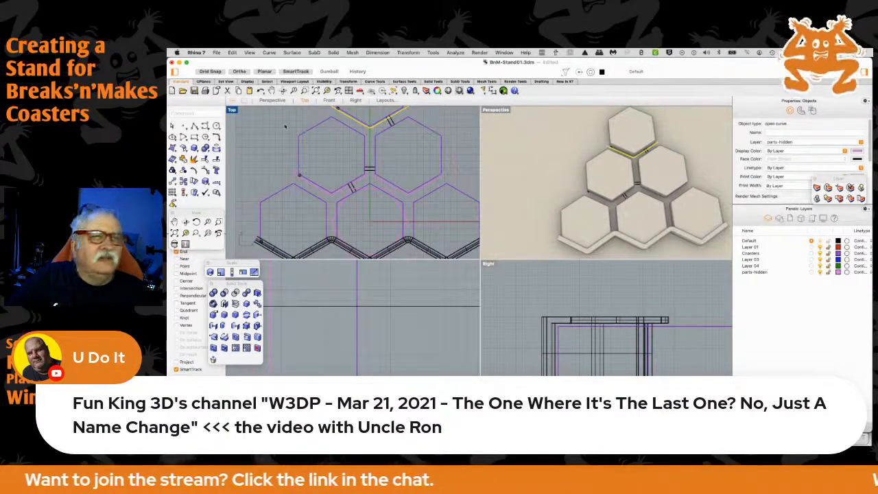
click(285, 125)
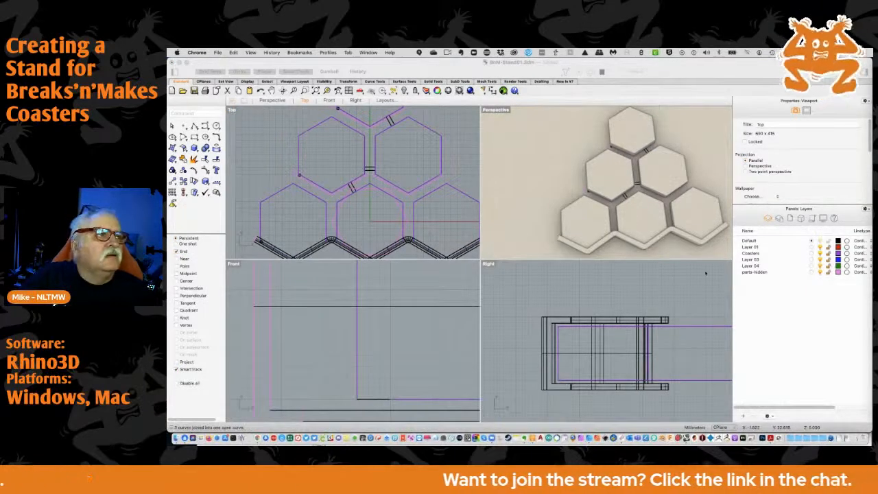
Sweep the channel profile along the middle row's joined zigzag rail with Sweep 1 Rail, keeping freeform framing and unchanged cross sections
scroll(301, 177, up, 6)
scroll(295, 177, up, 2)
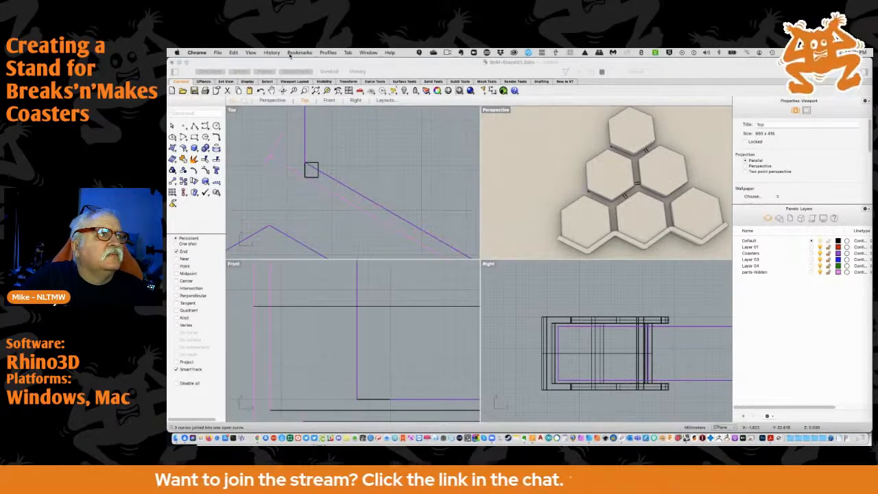
click(256, 63)
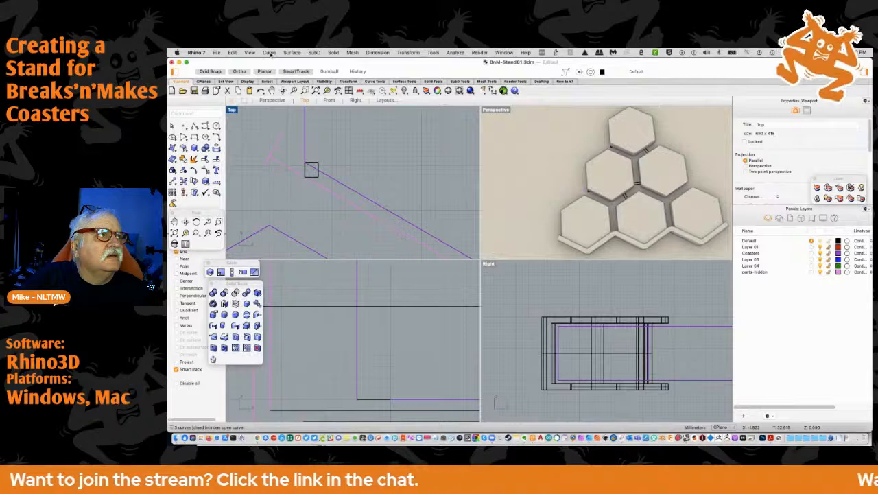
click(269, 53)
mouse_move(291, 53)
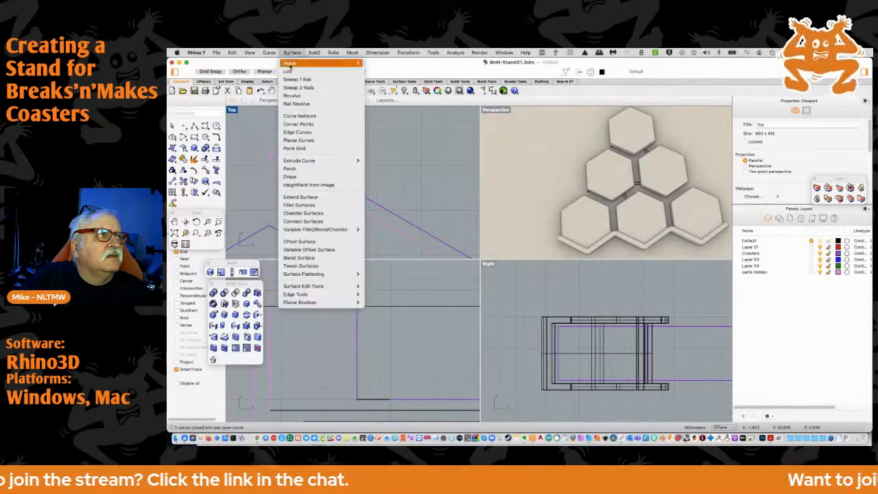
click(288, 80)
click(281, 163)
click(275, 148)
key(Return)
key(Return)
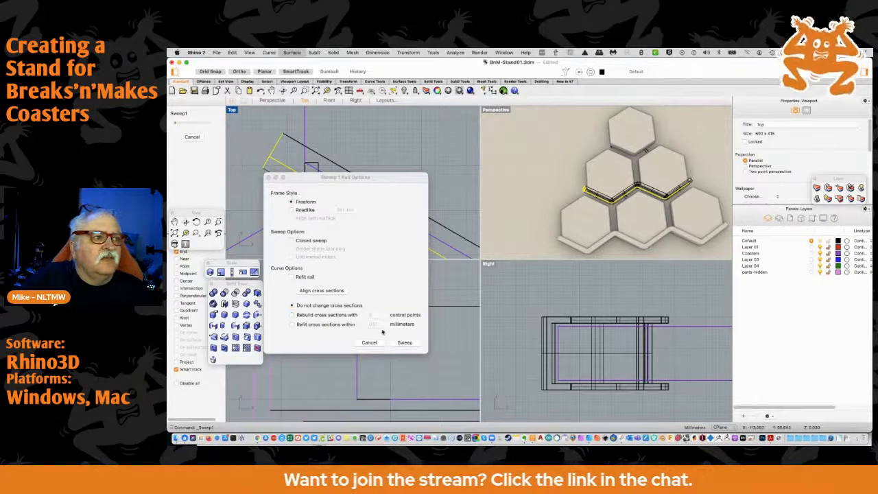
click(405, 342)
scroll(606, 203, up, 10)
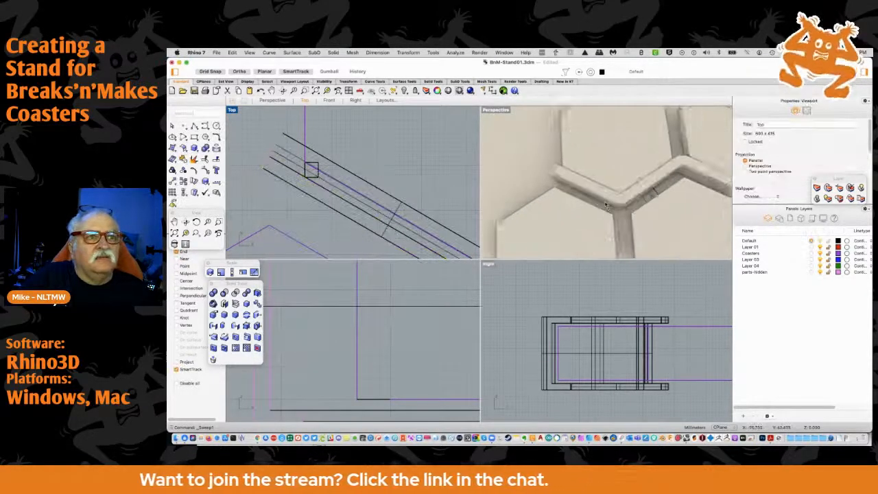
scroll(598, 192, down, 8)
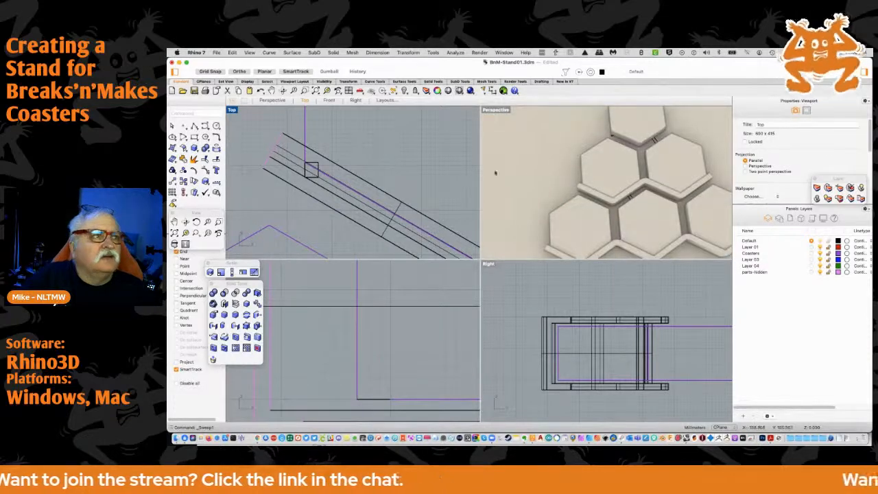
Sweep the channel profile along the V-shaped rail under the top coaster with Sweep 1 Rail, using freeform framing
scroll(401, 154, down, 8)
scroll(347, 180, up, 10)
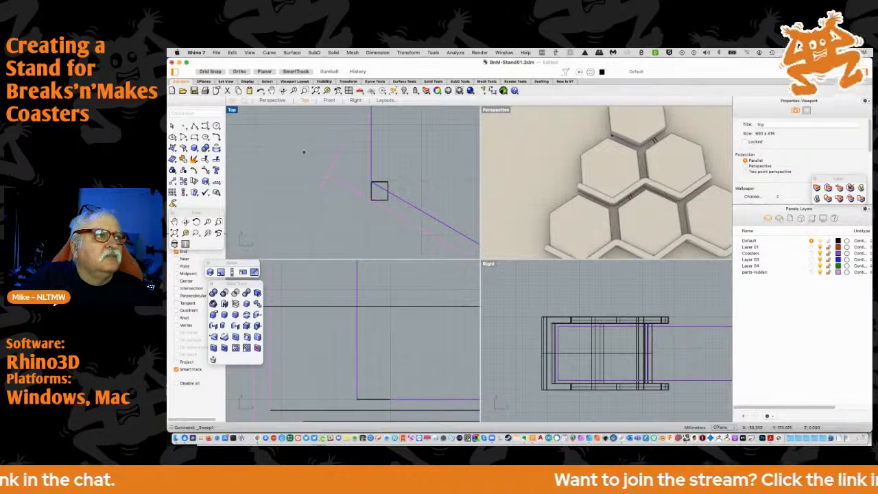
click(291, 53)
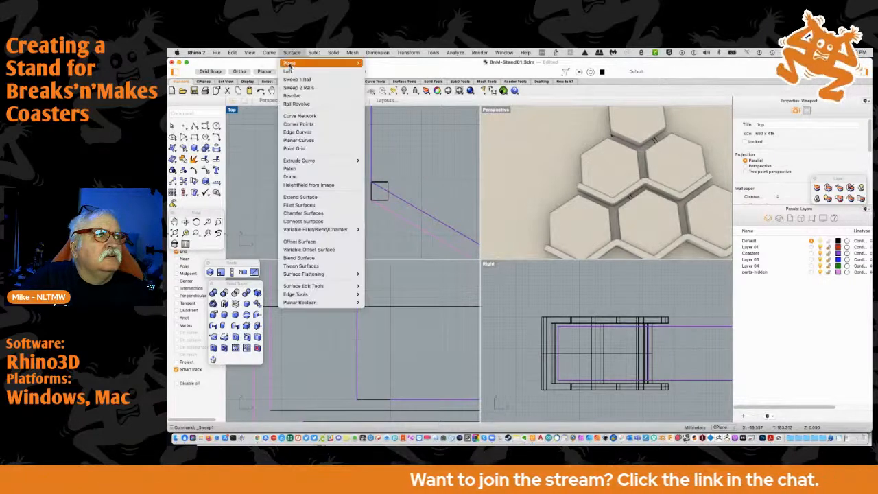
click(290, 81)
click(341, 183)
click(336, 168)
key(Return)
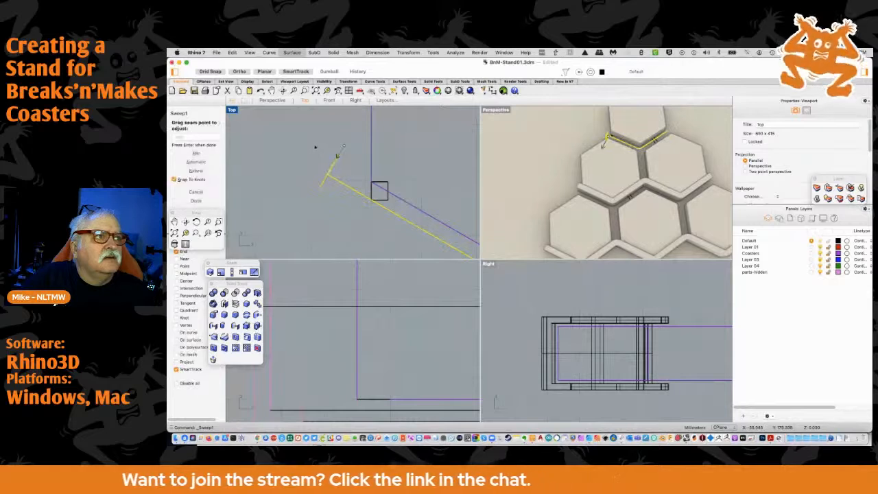
key(Return)
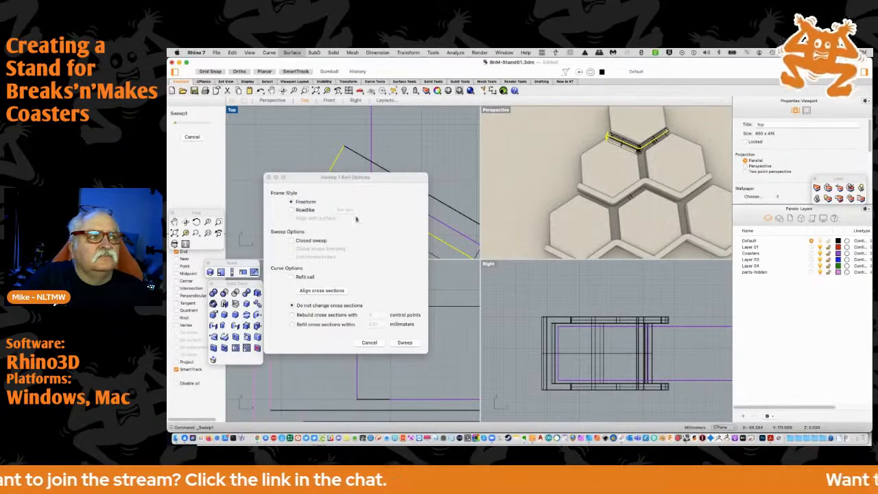
click(404, 342)
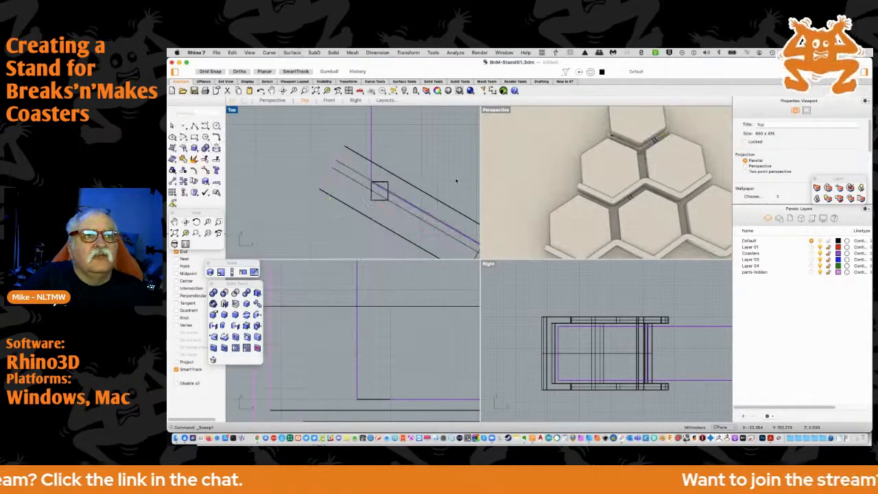
Raise the channel under the top coaster until the coaster is centred between its side walls, and turn off end-point snapping
right_drag(545, 164, 475, 128)
scroll(580, 321, down, 5)
right_drag(673, 329, 537, 335)
scroll(595, 344, up, 6)
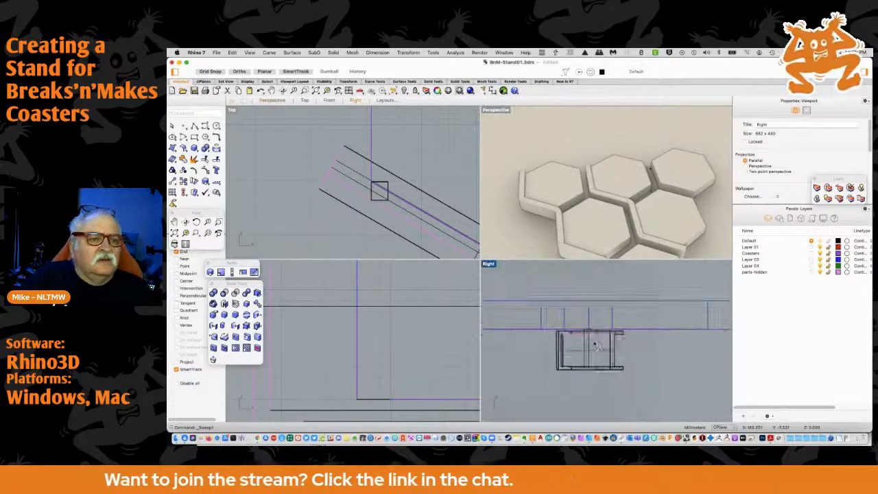
scroll(596, 344, up, 4)
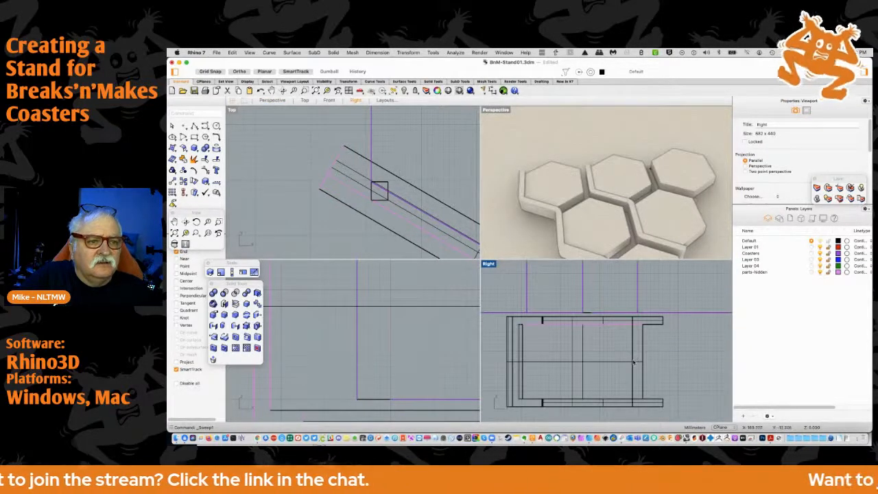
click(634, 361)
click(661, 336)
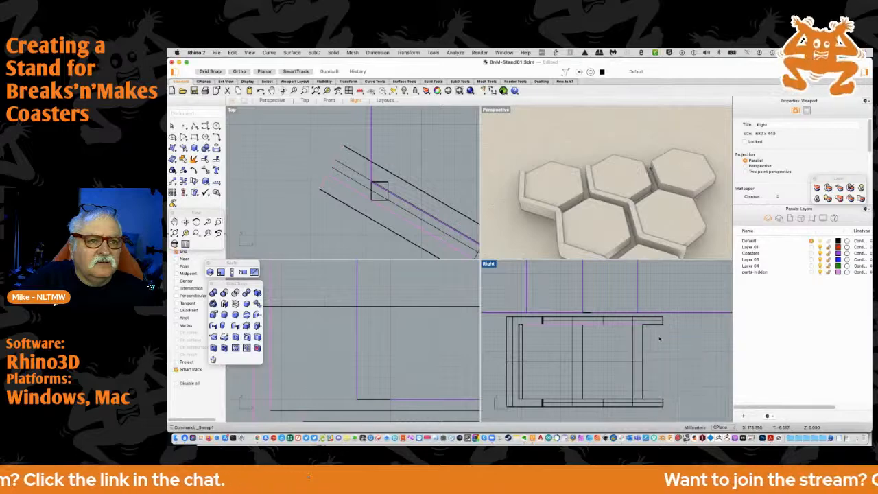
drag(615, 380, 615, 276)
scroll(598, 288, down, 5)
scroll(598, 288, down, 2)
click(575, 286)
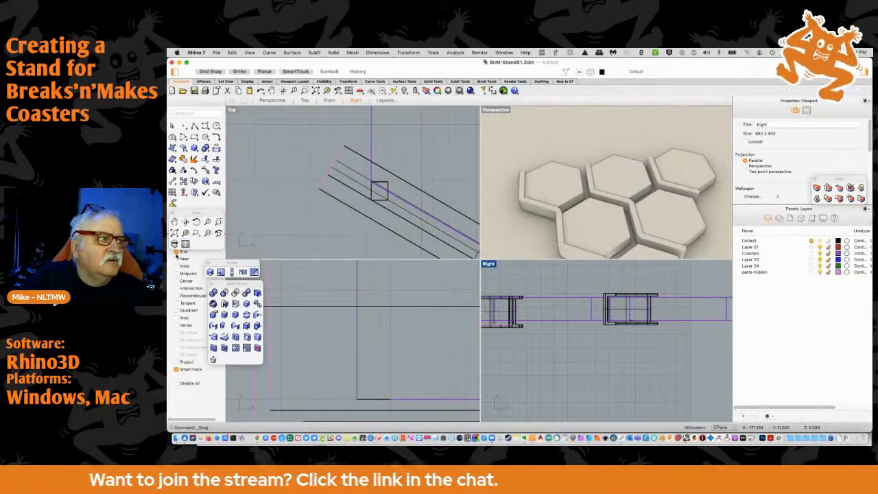
click(354, 227)
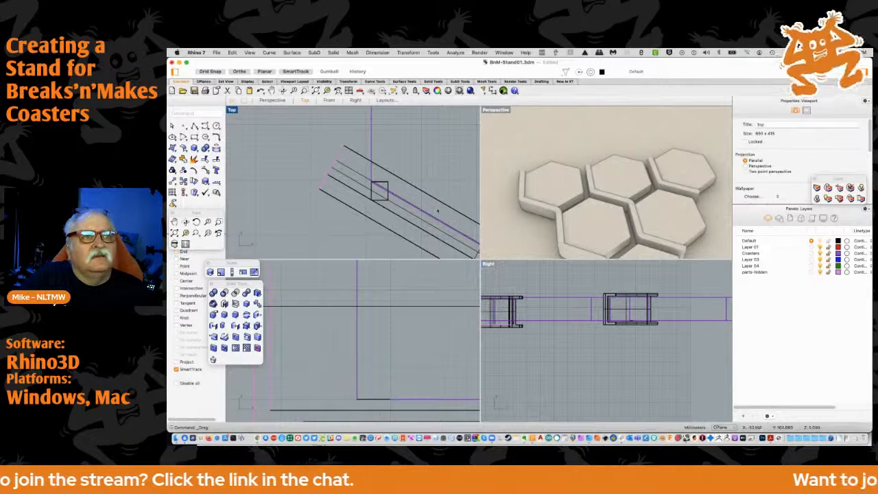
Examine the three channels around the coaster pyramid in perspective and compare their heights in the side view
right_drag(561, 227, 661, 227)
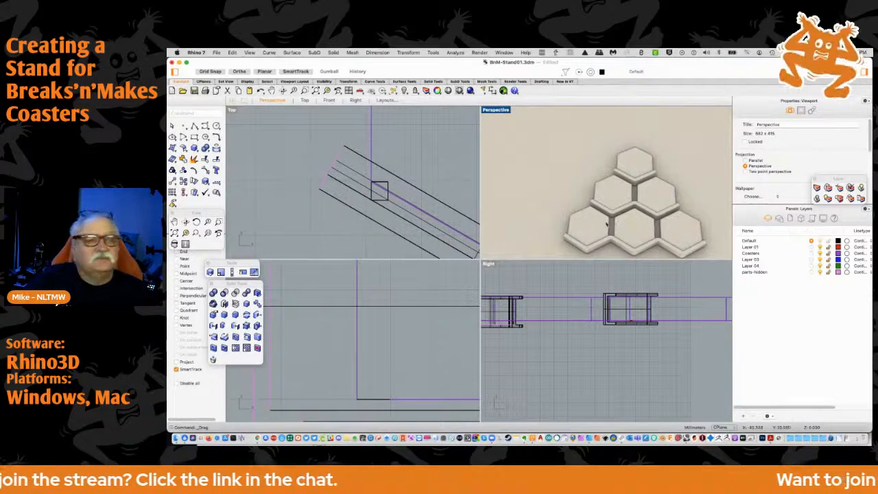
scroll(531, 240, down, 3)
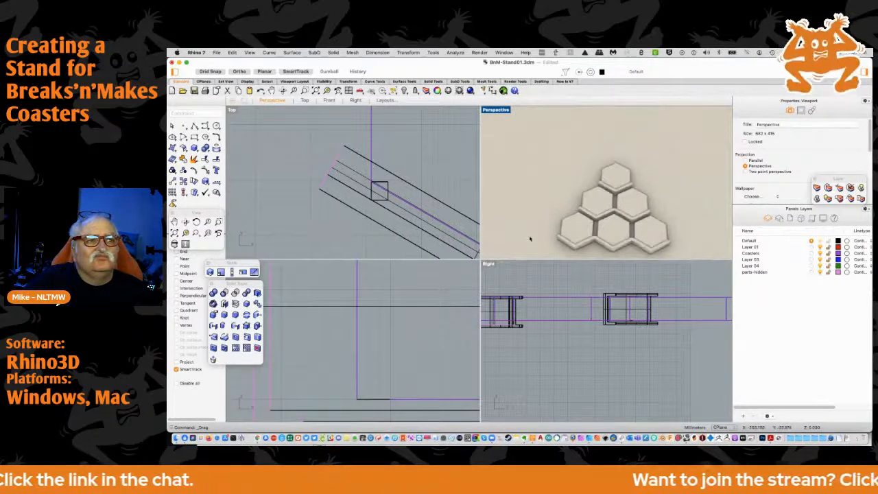
right_drag(665, 194, 676, 243)
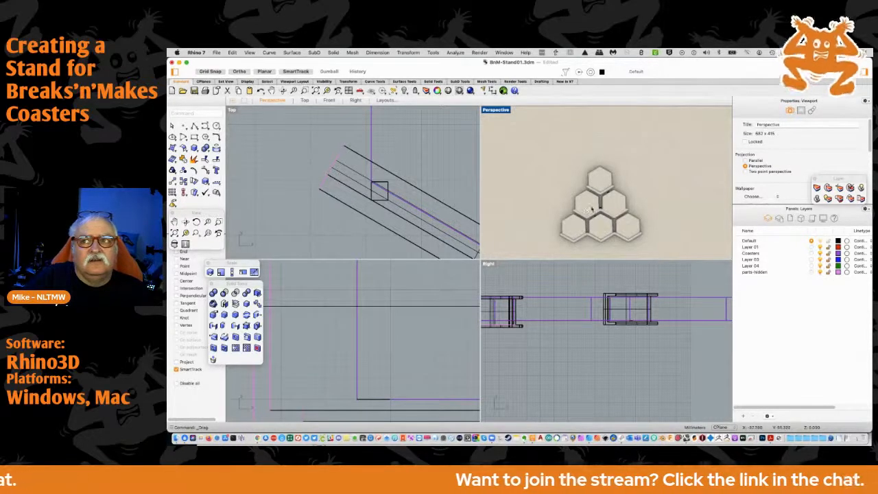
scroll(583, 213, up, 5)
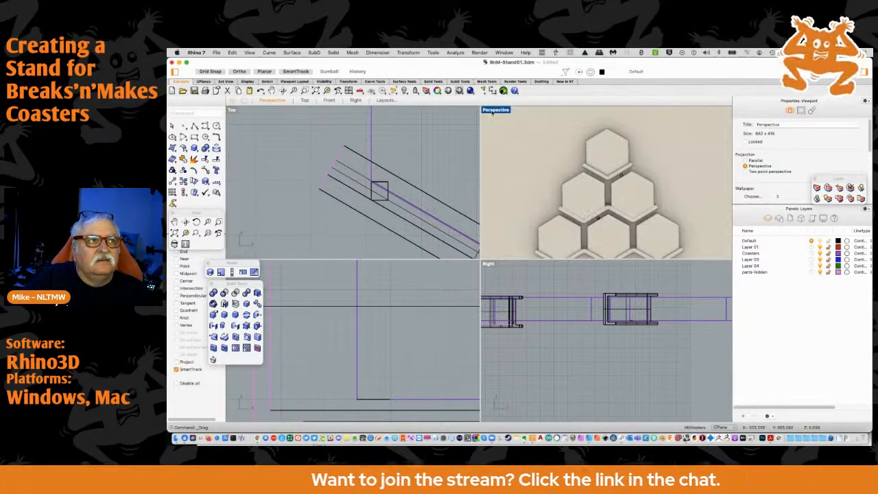
double_click(492, 112)
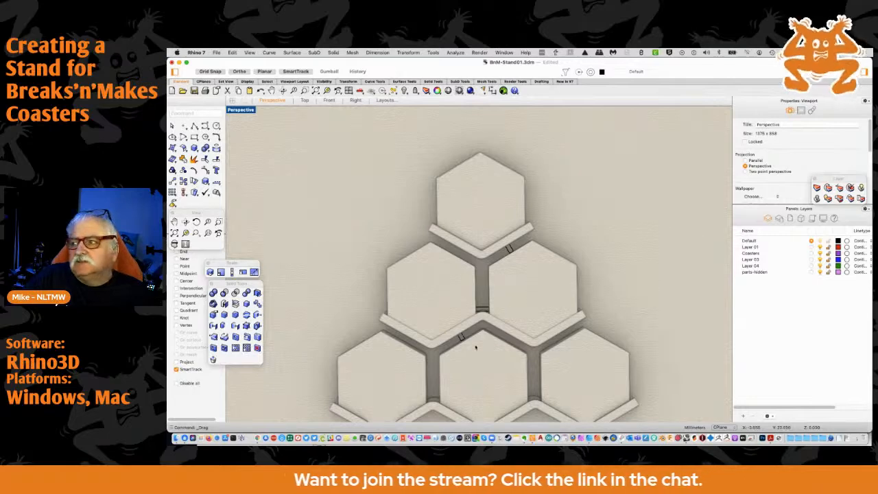
scroll(453, 336, up, 3)
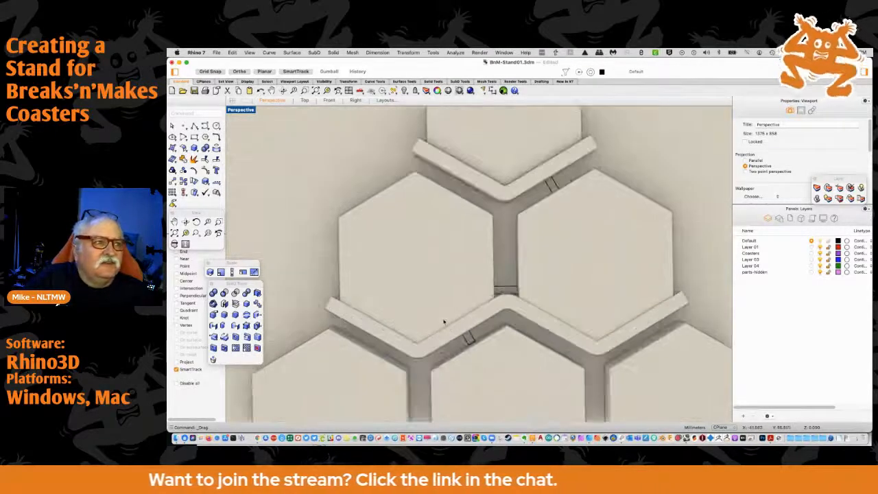
scroll(445, 320, down, 3)
double_click(236, 111)
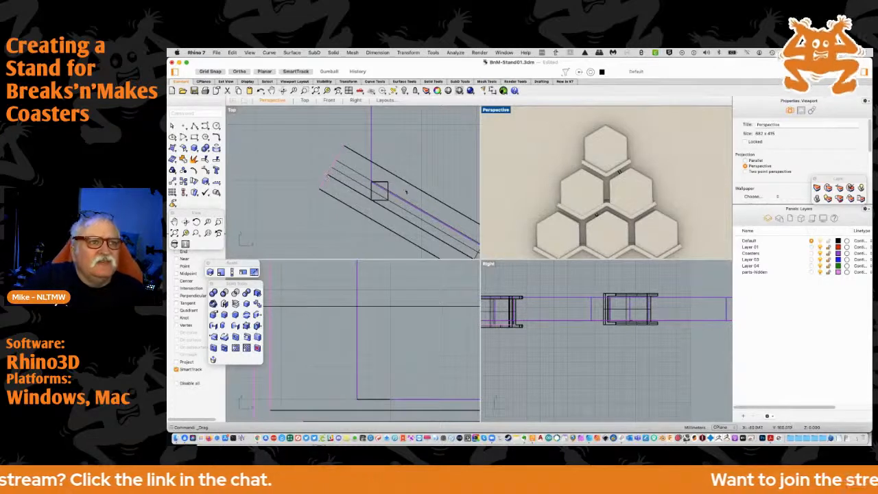
scroll(529, 285, down, 2)
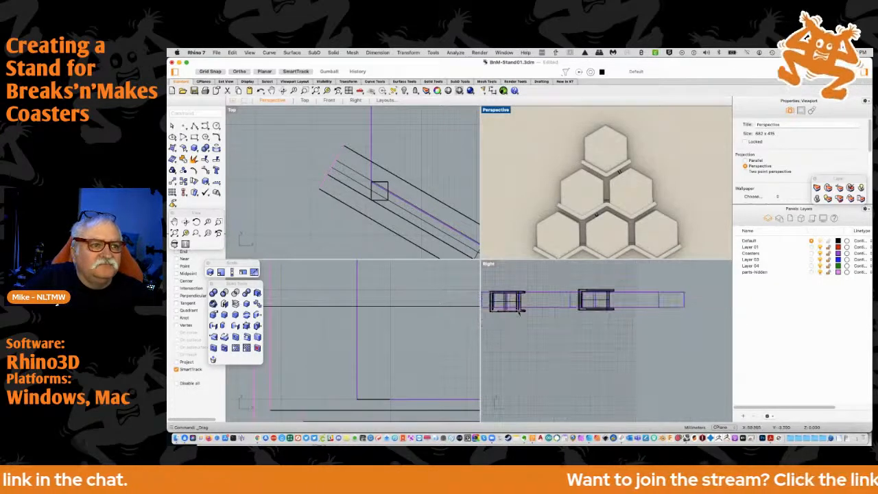
scroll(519, 311, up, 4)
scroll(522, 320, down, 6)
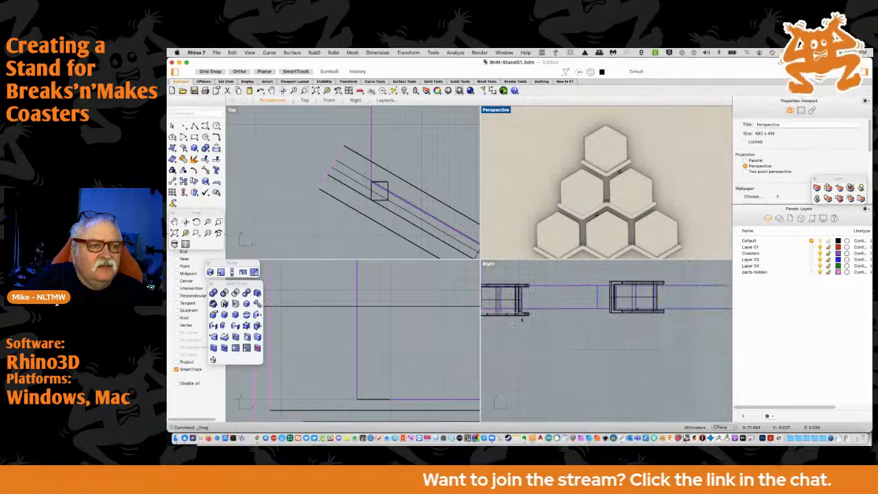
right_drag(514, 326, 546, 318)
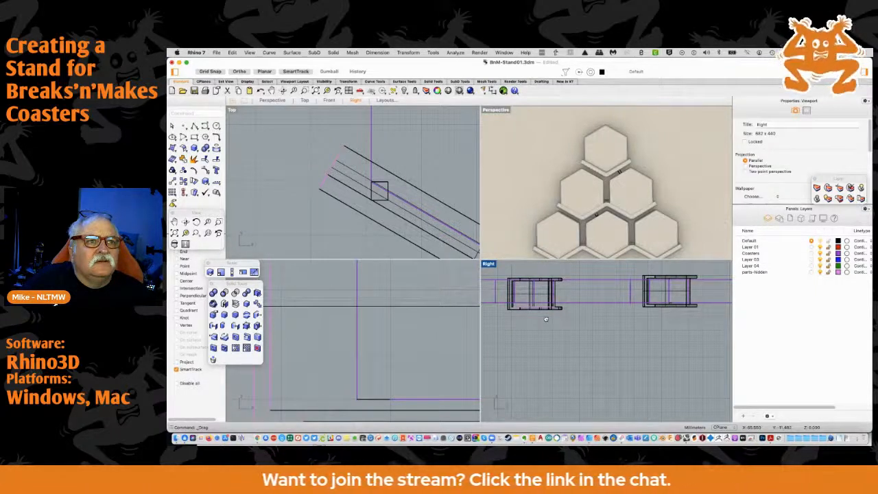
right_drag(546, 319, 544, 320)
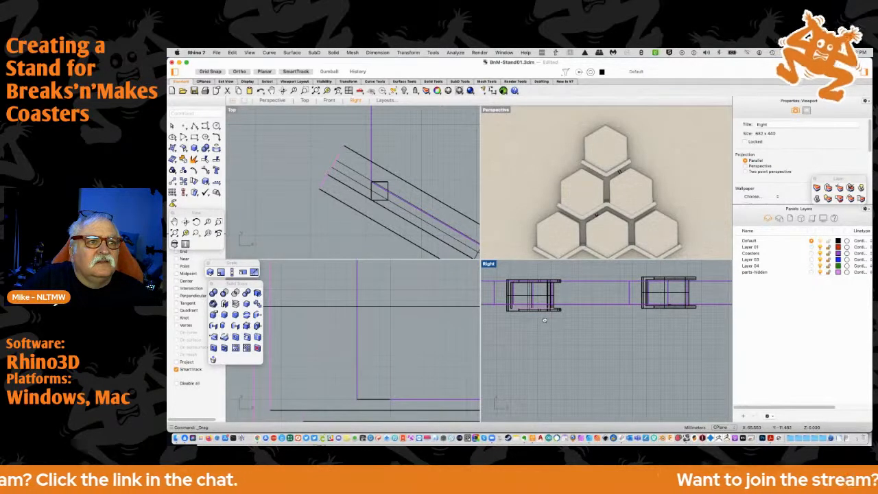
Draw a narrow upright rectangle in the top view from the middle channel's left end down into the bottom channel's first valley
scroll(557, 231, up, 5)
scroll(552, 231, up, 2)
right_drag(554, 200, 554, 188)
scroll(427, 193, down, 6)
scroll(422, 191, down, 6)
right_drag(398, 222, 364, 180)
scroll(364, 180, up, 1)
scroll(382, 155, up, 9)
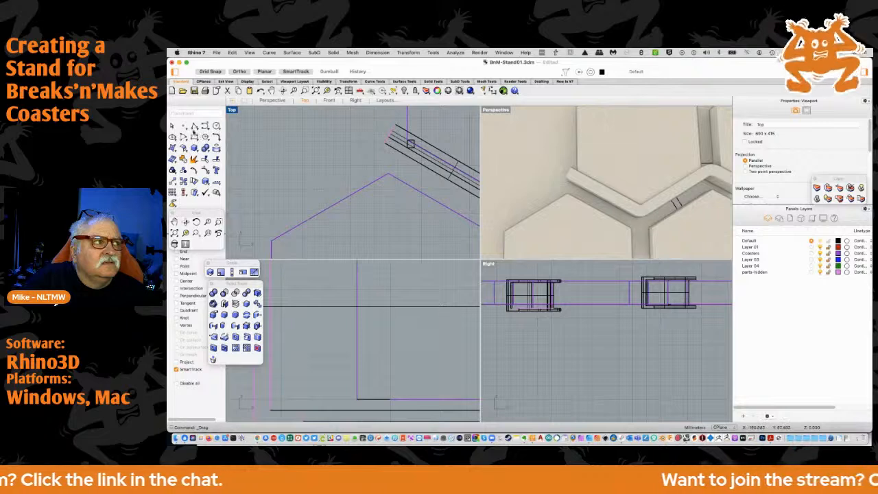
click(194, 127)
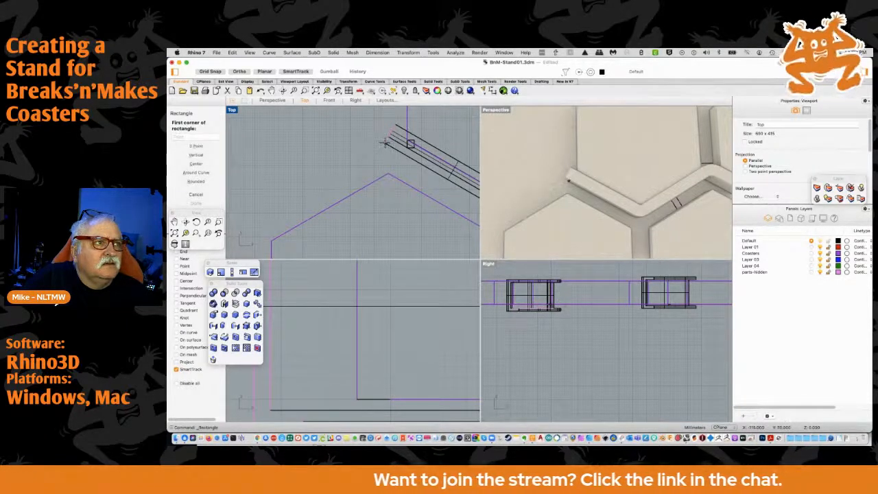
scroll(386, 142, up, 3)
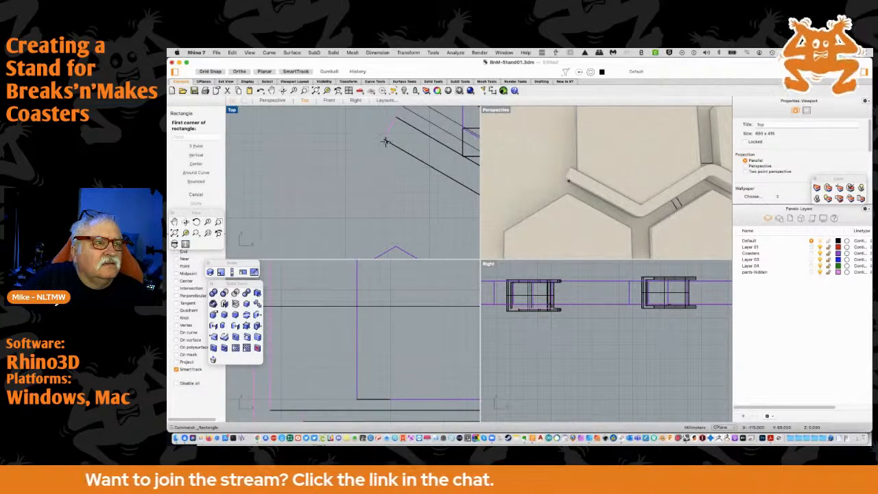
click(386, 135)
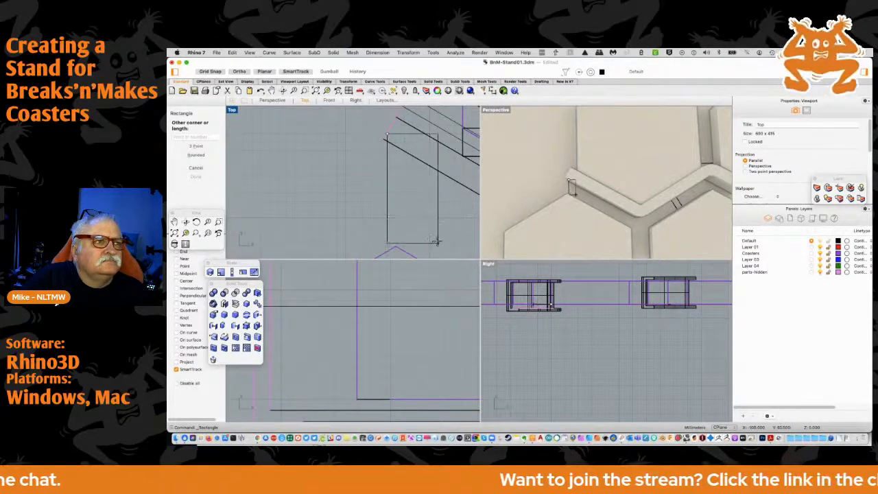
scroll(432, 219, down, 5)
scroll(425, 208, down, 5)
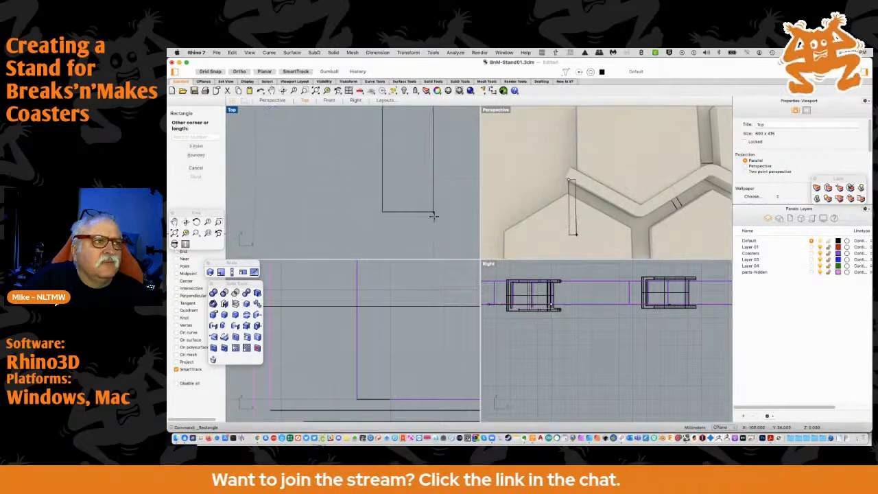
right_drag(435, 239, 438, 128)
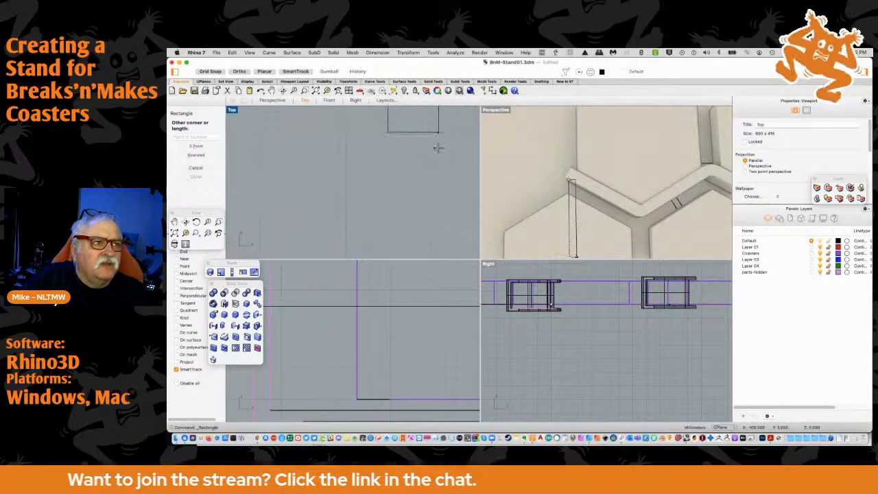
right_drag(433, 239, 431, 121)
right_drag(431, 249, 417, 115)
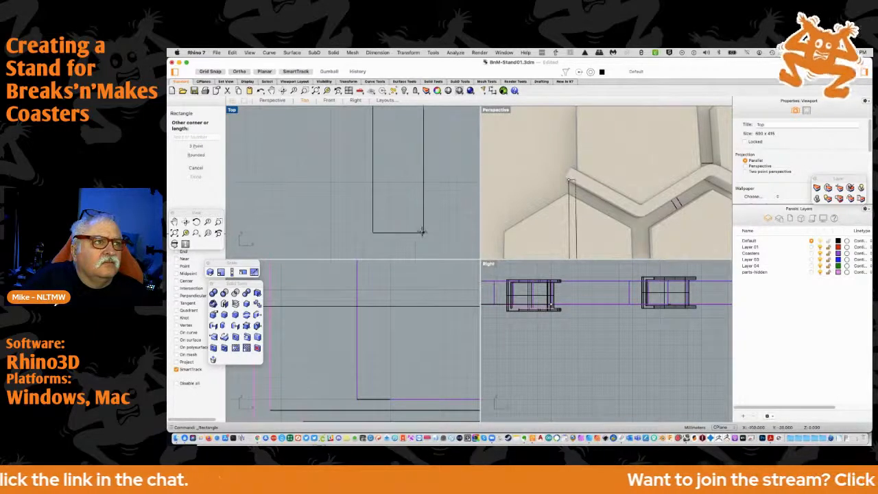
right_drag(413, 213, 411, 122)
right_drag(414, 218, 415, 148)
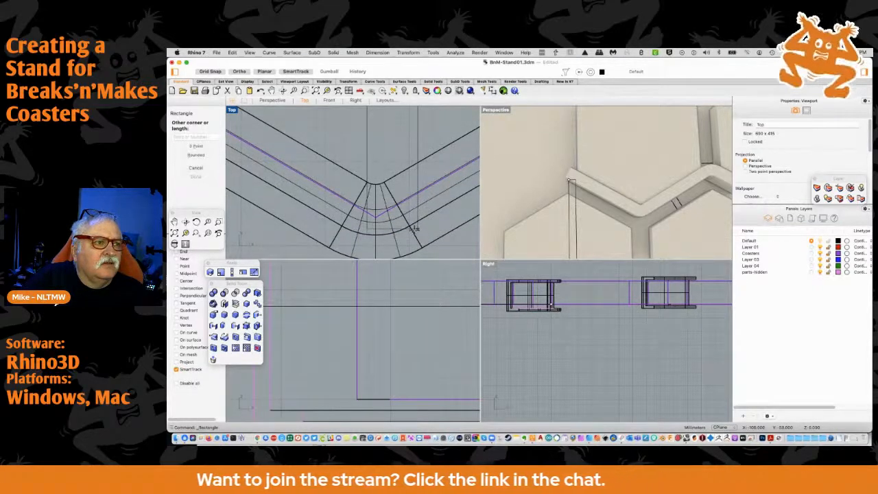
click(414, 235)
Centre the upright rectangle on the top and bottom corners of the bottom row's left coaster, and check both ends
drag(417, 154, 391, 153)
scroll(364, 148, down, 7)
scroll(364, 148, up, 8)
scroll(334, 145, up, 2)
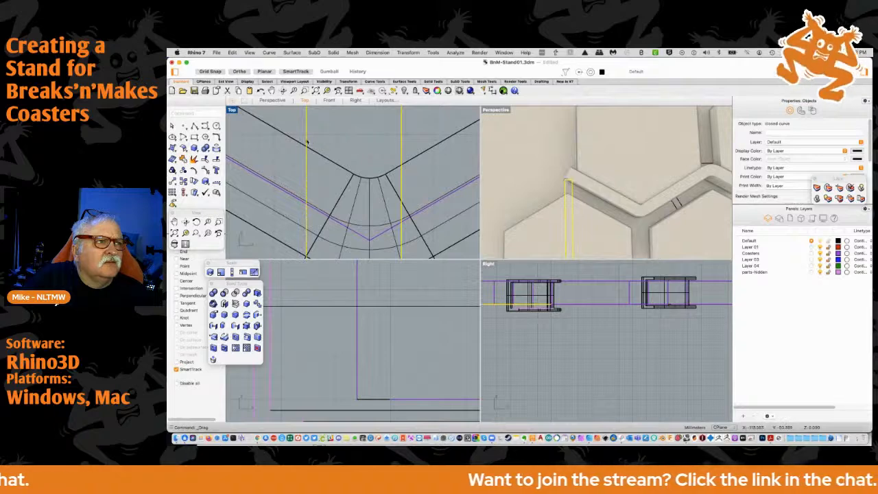
scroll(349, 140, down, 4)
scroll(362, 190, down, 8)
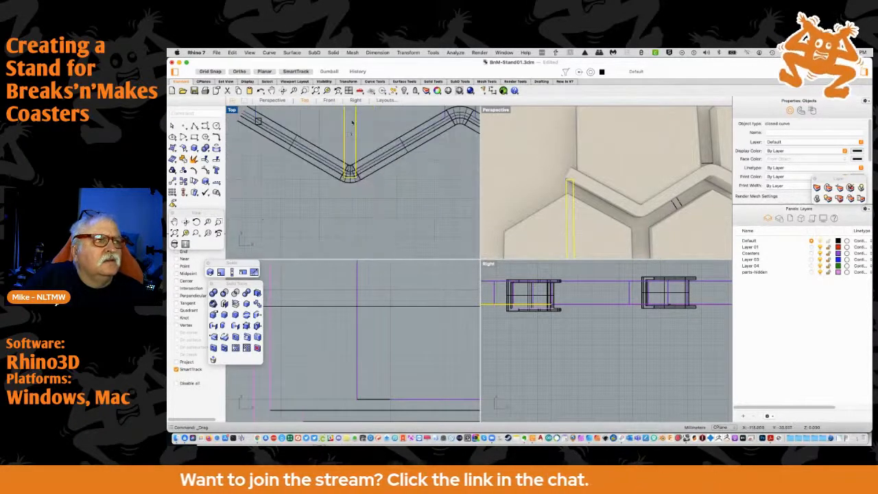
right_drag(352, 141, 353, 151)
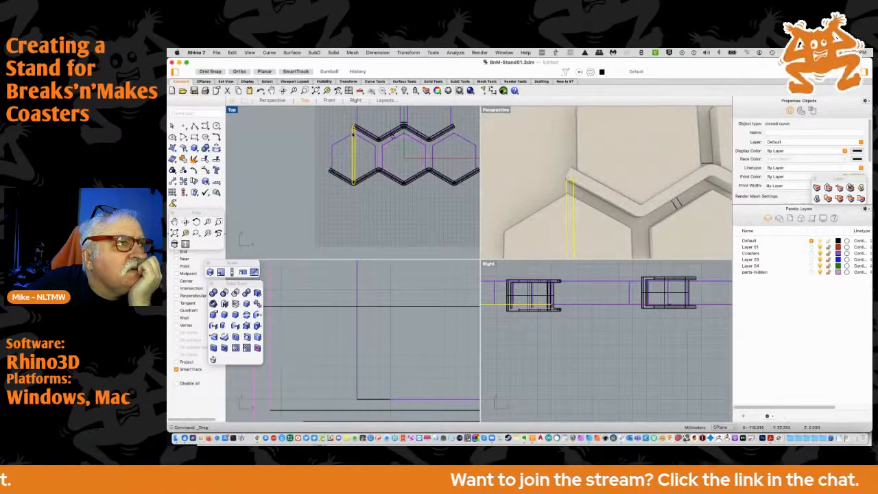
scroll(352, 129, up, 5)
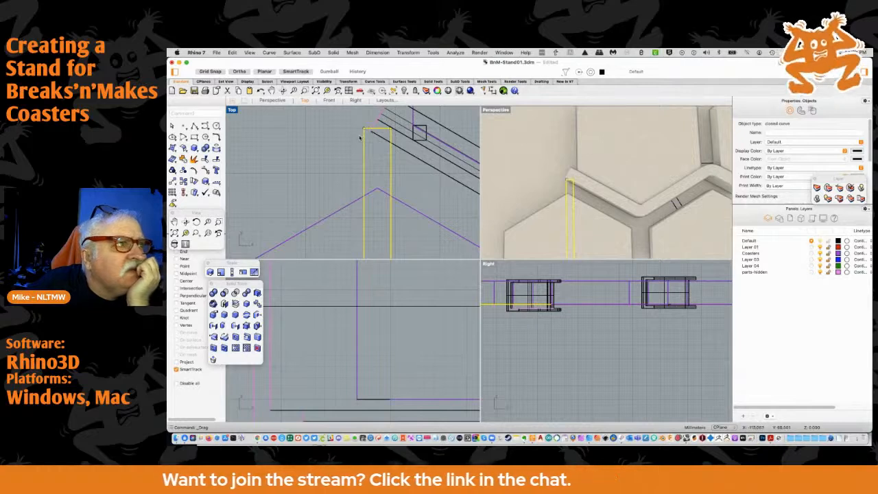
scroll(359, 138, down, 5)
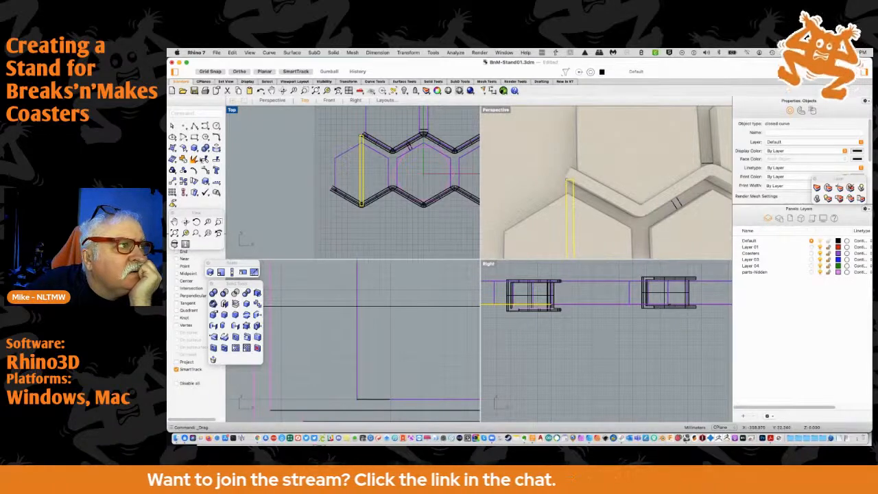
Rotate the rectangle by -30 degrees about its centre
click(194, 182)
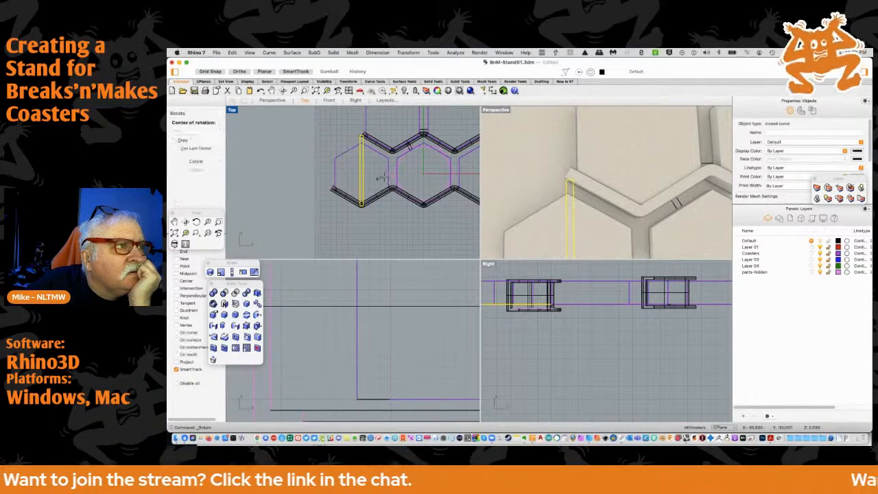
click(358, 171)
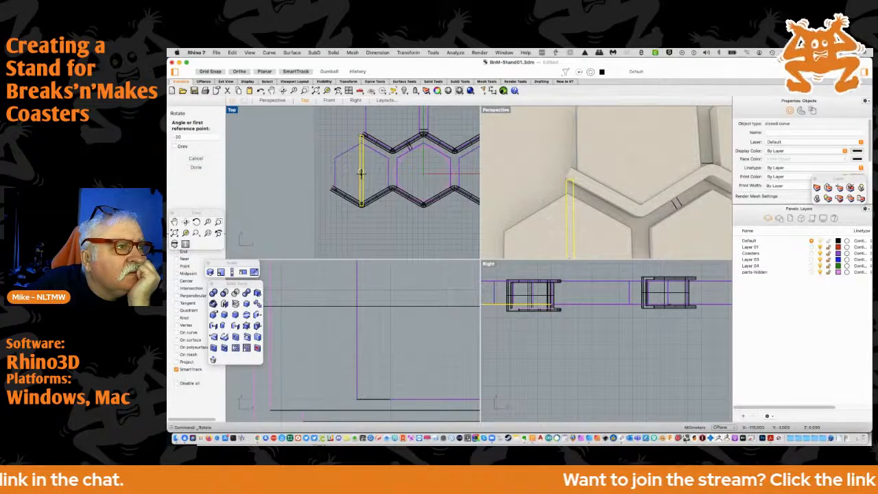
key(Return)
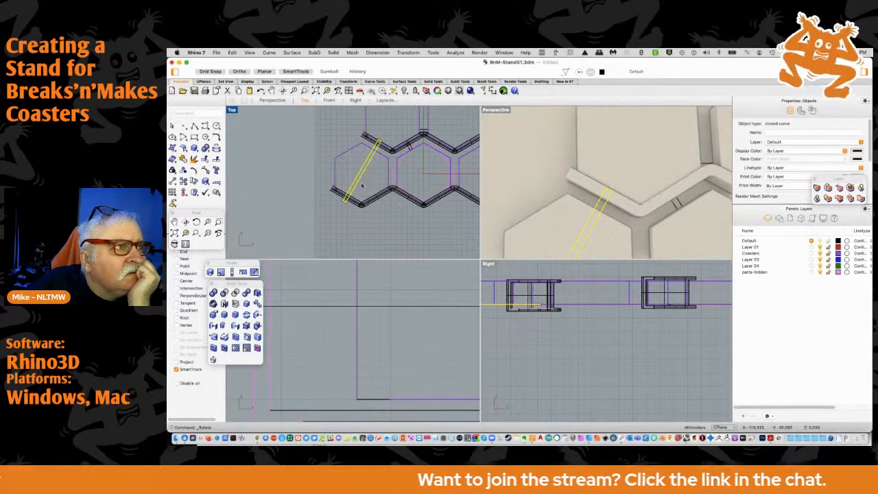
scroll(357, 190, up, 3)
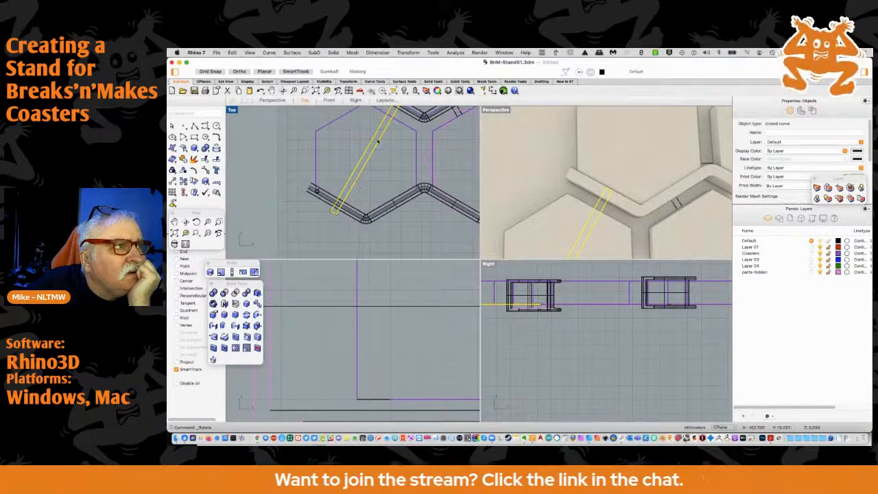
right_drag(376, 136, 380, 177)
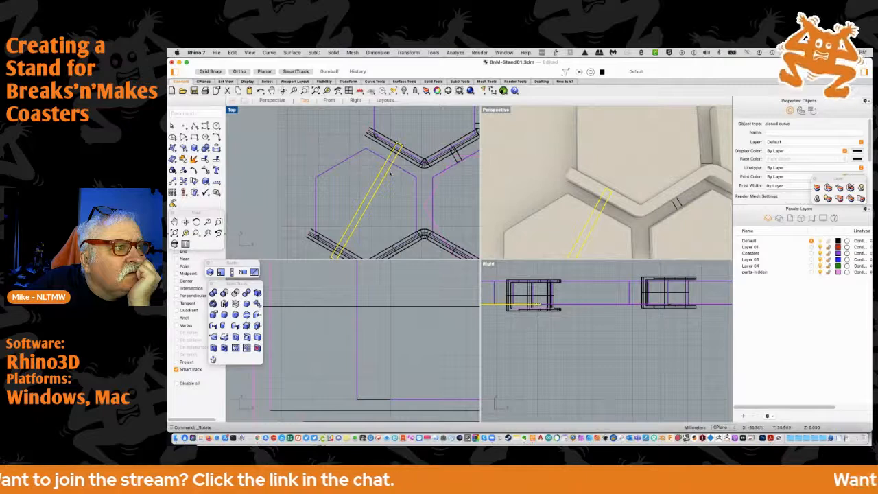
Turn on midpoint snapping and move the rectangle by its upper end's midpoint onto the midpoint of the coaster's upper-right edge
click(180, 273)
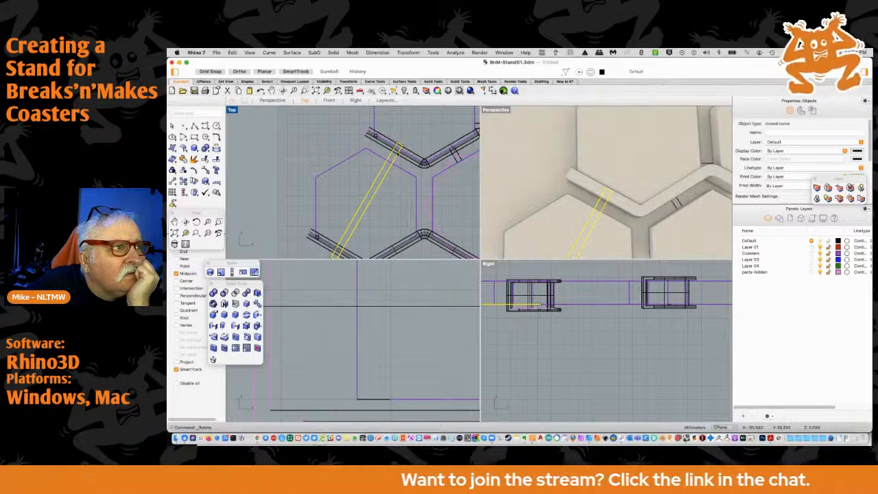
click(400, 145)
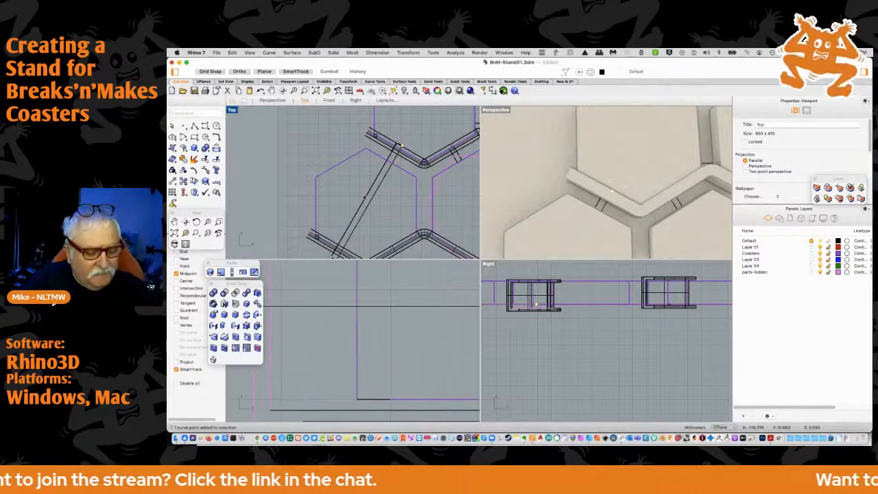
click(371, 190)
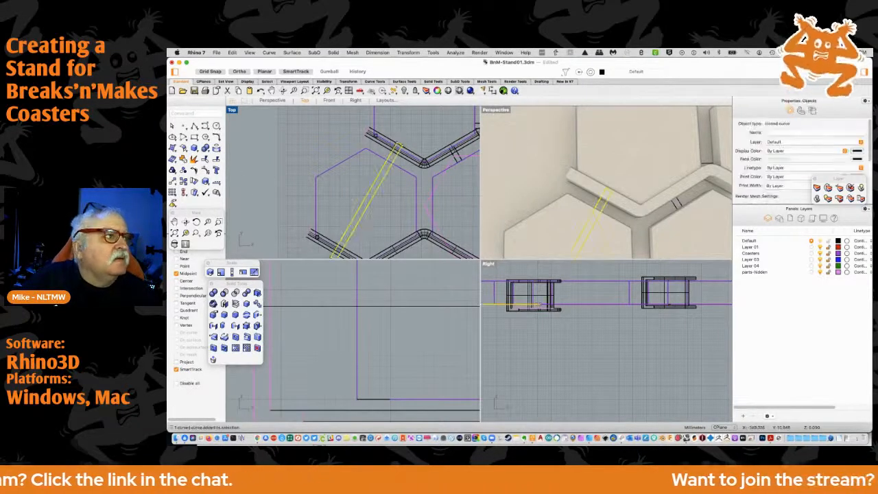
click(175, 180)
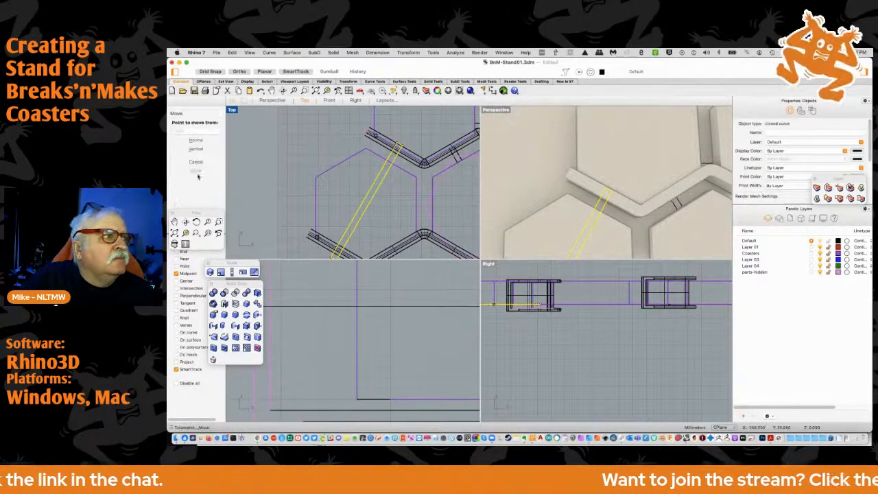
click(397, 145)
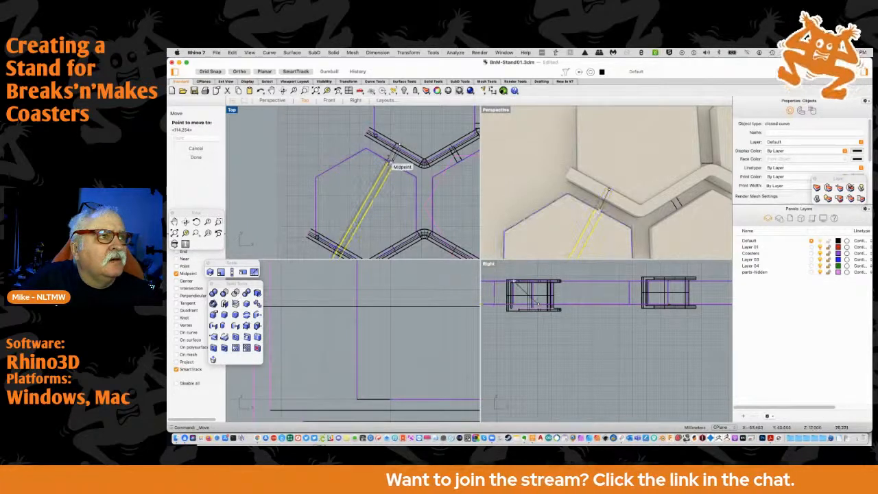
click(390, 164)
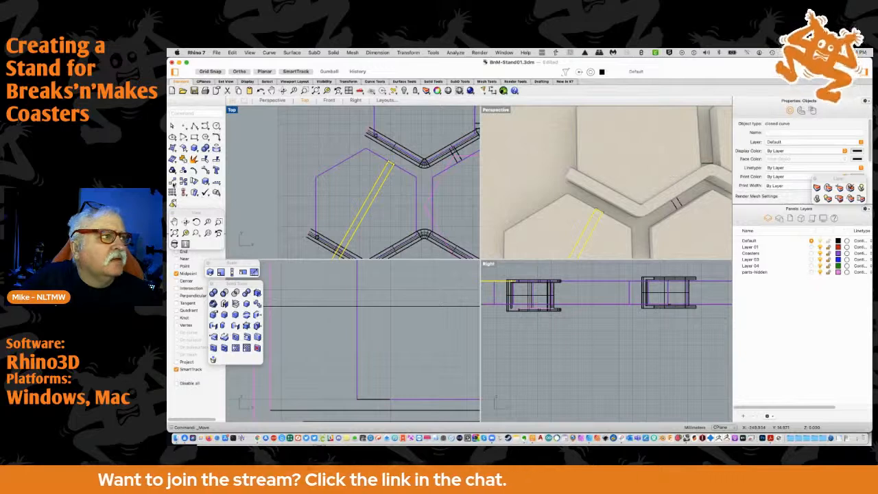
Move the slanted rectangle by its upper end's midpoint away from the coaster's edge and up into the middle channel
click(173, 181)
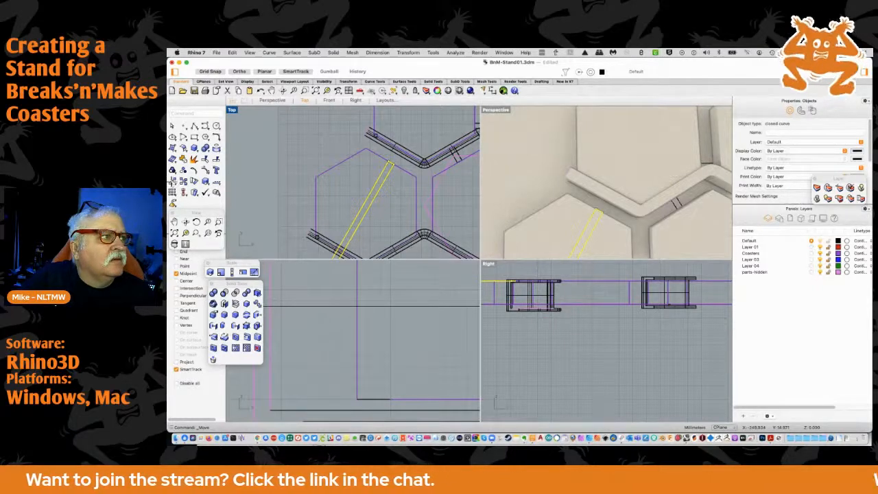
click(390, 163)
click(398, 148)
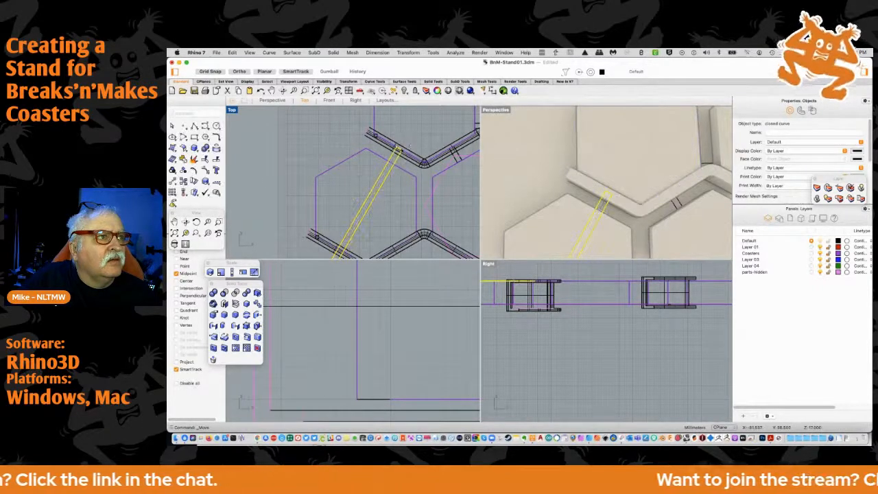
Examine how the slanted rectangle spans the middle and bottom channels and how far its lower end overshoots the bottom channel
scroll(422, 136, down, 8)
scroll(399, 180, up, 4)
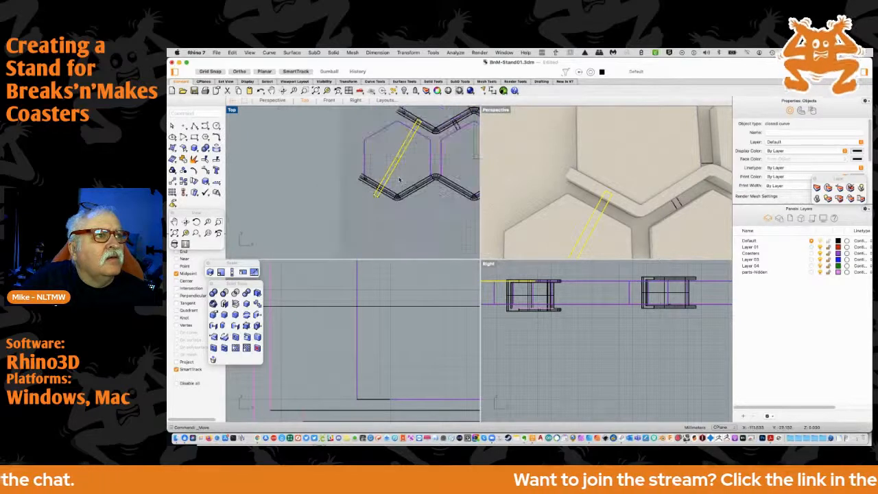
scroll(400, 180, down, 2)
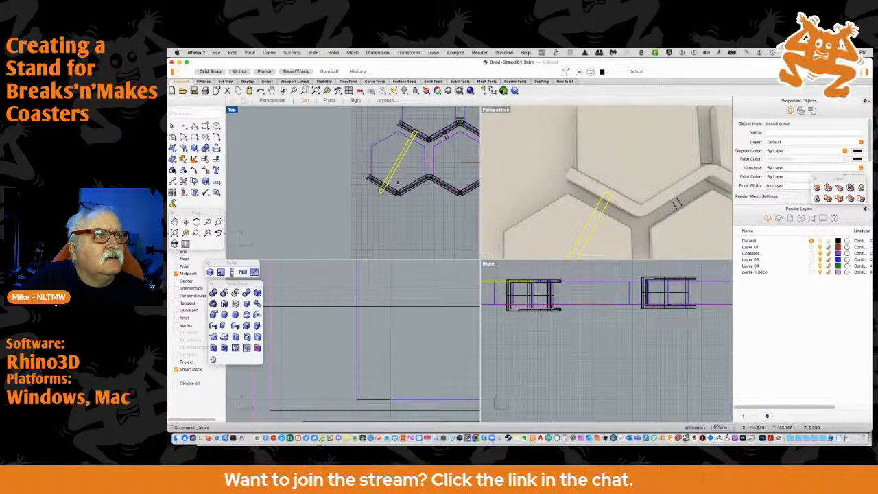
scroll(397, 182, down, 3)
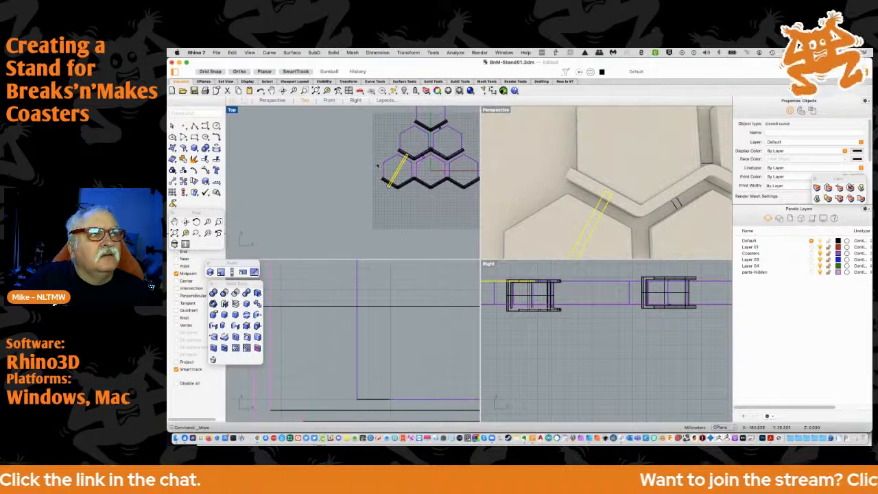
scroll(394, 170, up, 5)
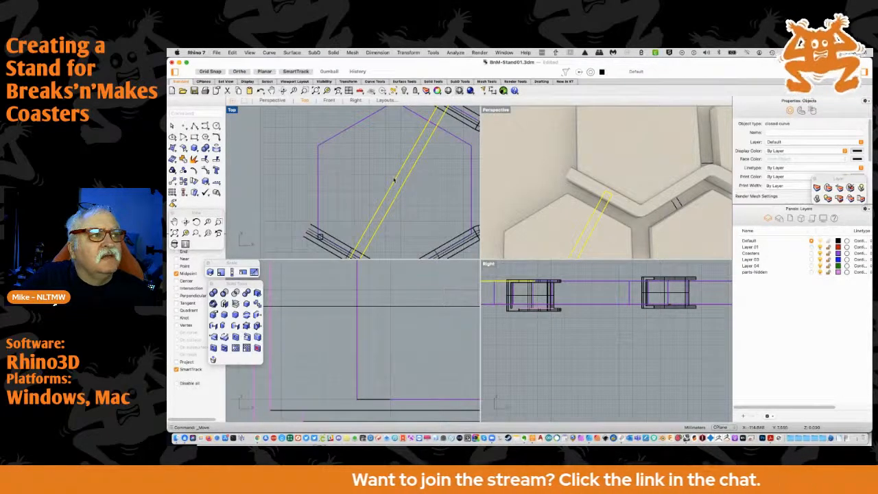
scroll(393, 182, down, 5)
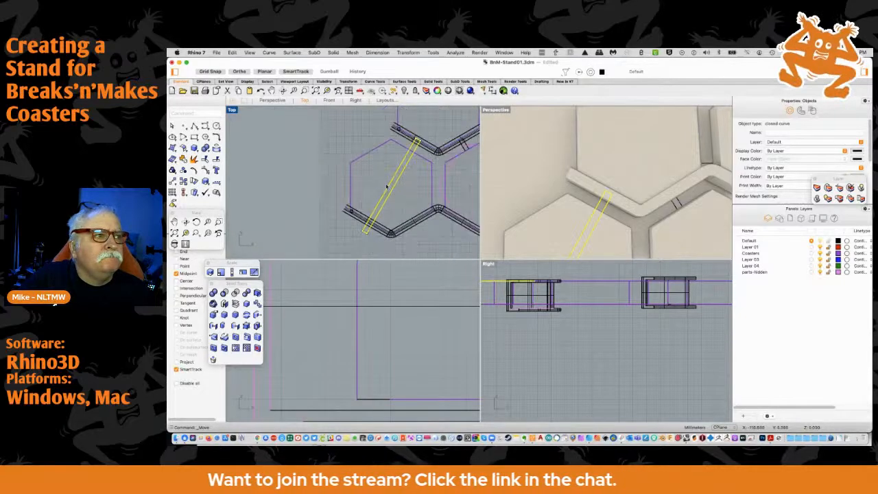
scroll(367, 235, up, 4)
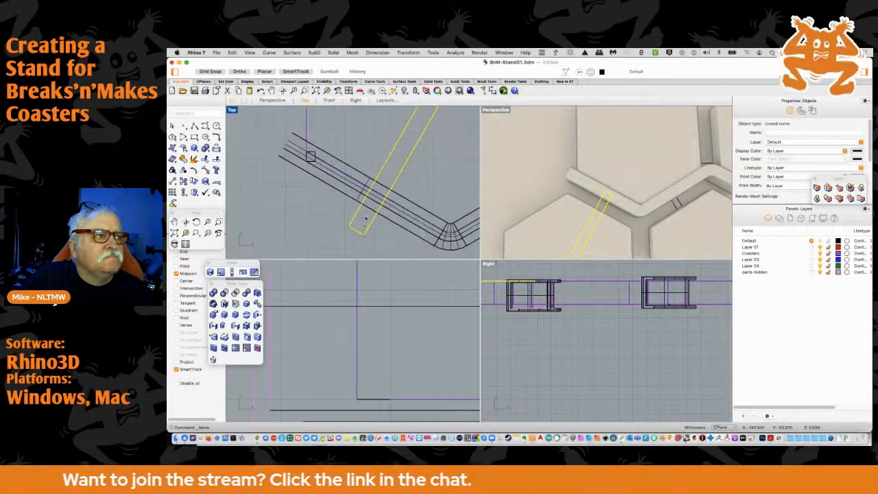
scroll(366, 218, down, 2)
scroll(364, 218, down, 2)
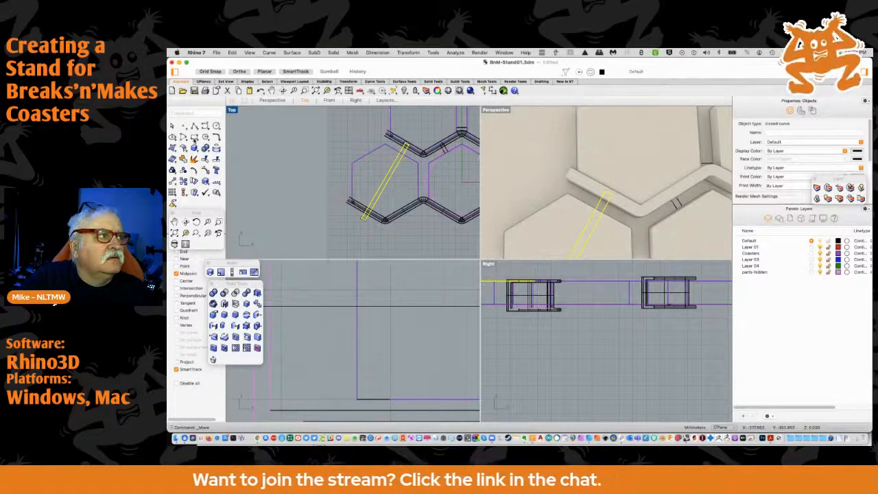
Draw a long, thin upright solid box about 171 mm long over the outer half of the bottom-left coaster, with its thickness extending downward
click(334, 53)
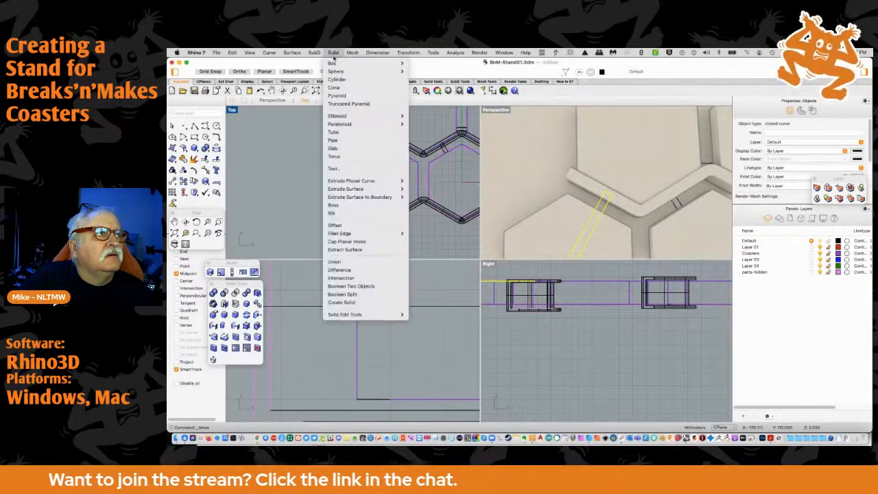
mouse_move(347, 62)
click(439, 63)
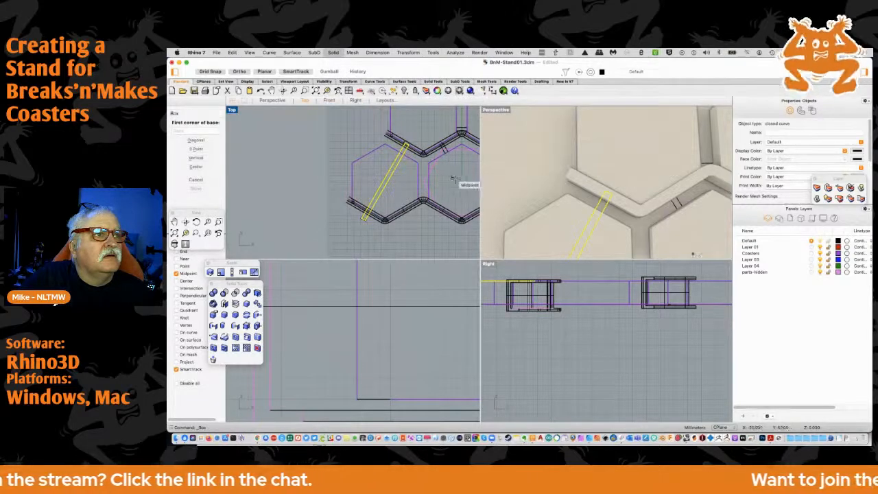
scroll(360, 228, up, 3)
click(359, 228)
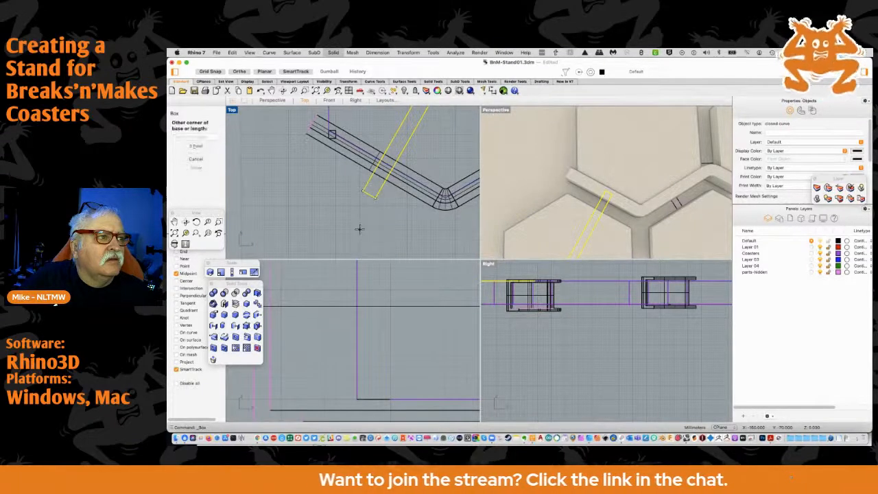
scroll(377, 223, down, 4)
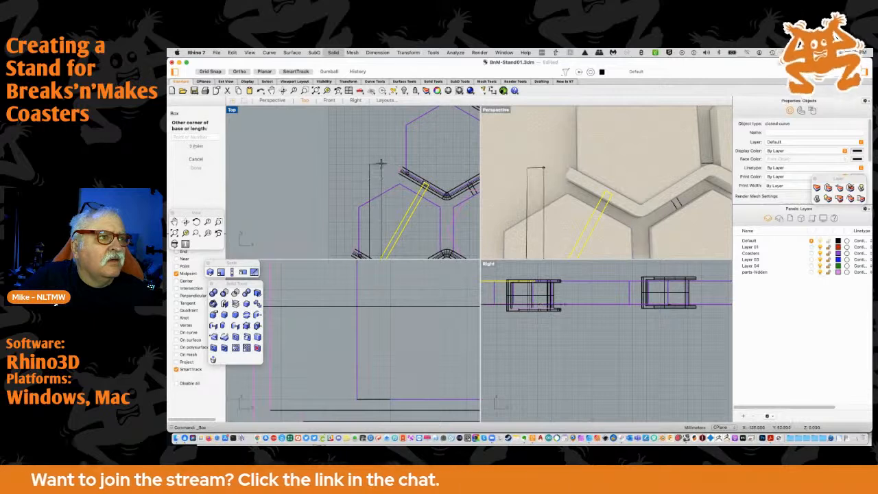
scroll(378, 146, up, 3)
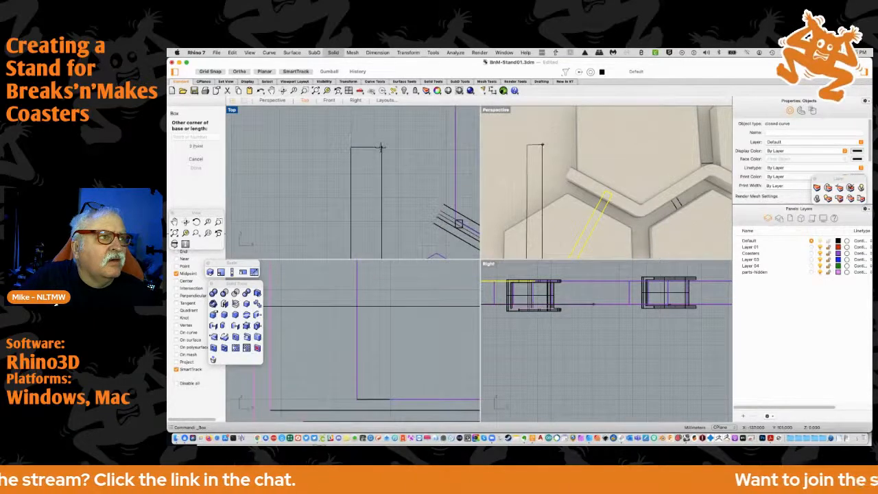
click(379, 146)
scroll(383, 176, down, 3)
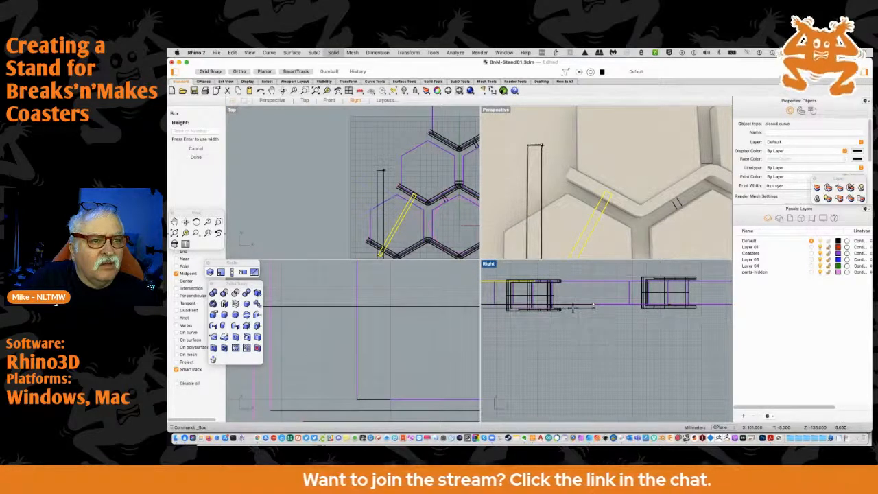
click(573, 309)
click(573, 310)
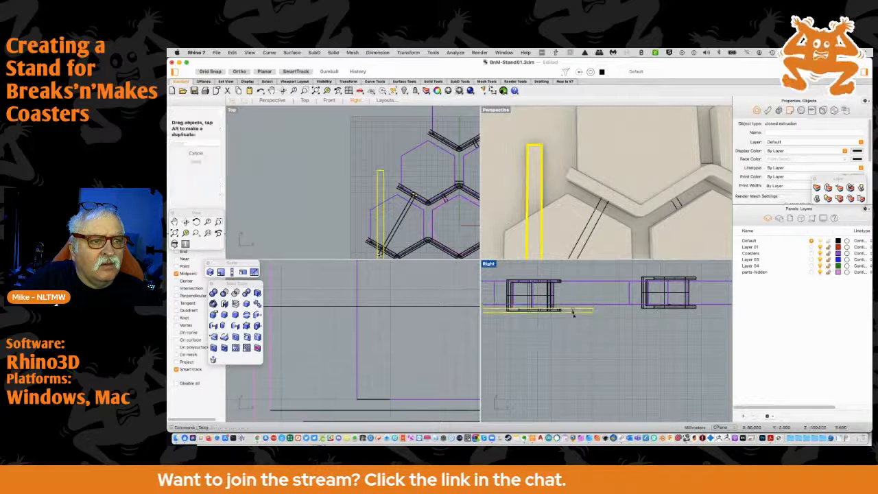
Thicken the box downward with Scale1D, keeping its upper face fixed and using a factor of about 1.33
scroll(573, 315, up, 6)
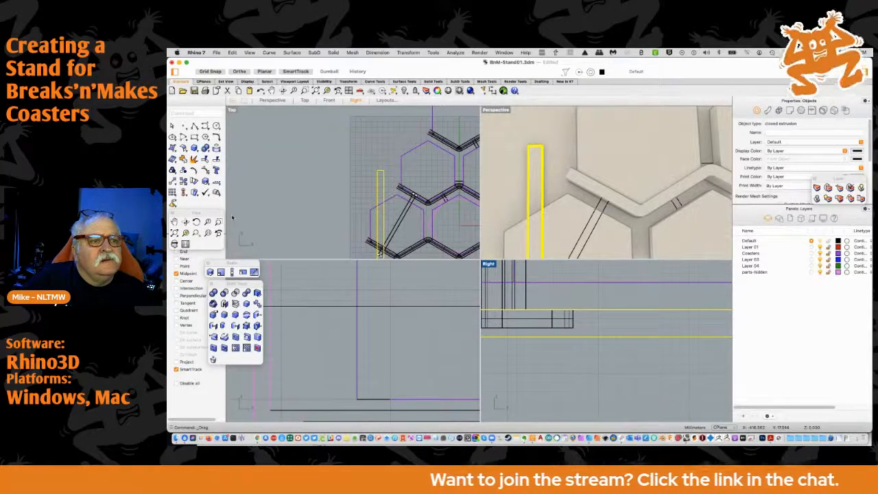
scroll(280, 247, down, 5)
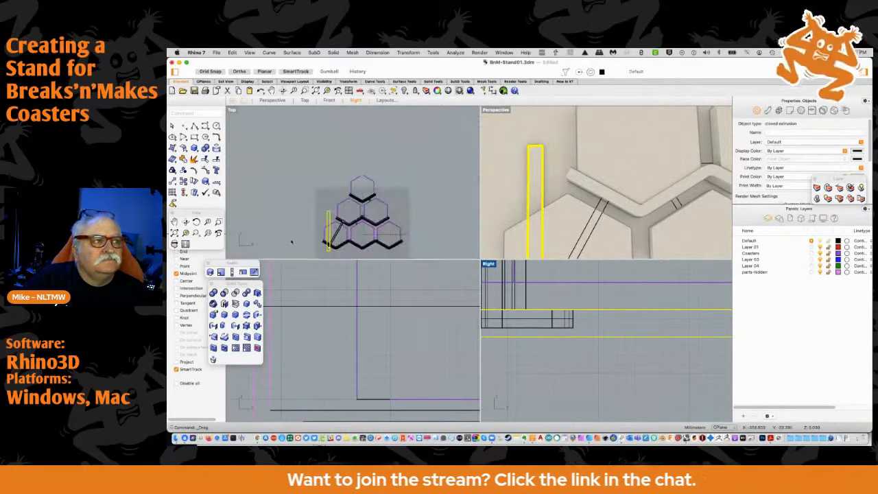
scroll(312, 251, up, 6)
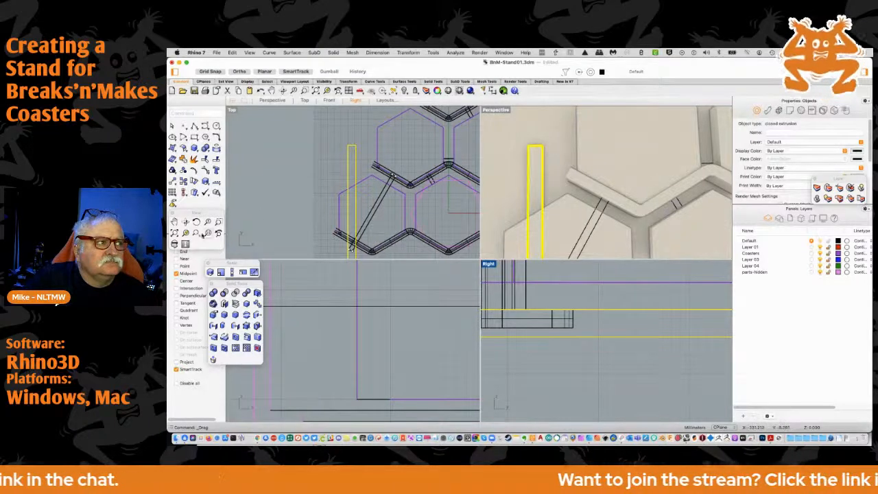
click(232, 271)
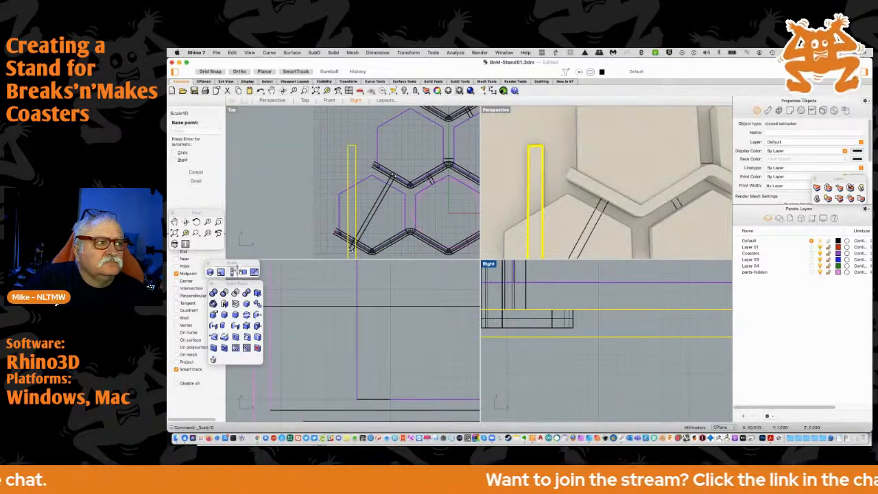
click(580, 310)
click(580, 336)
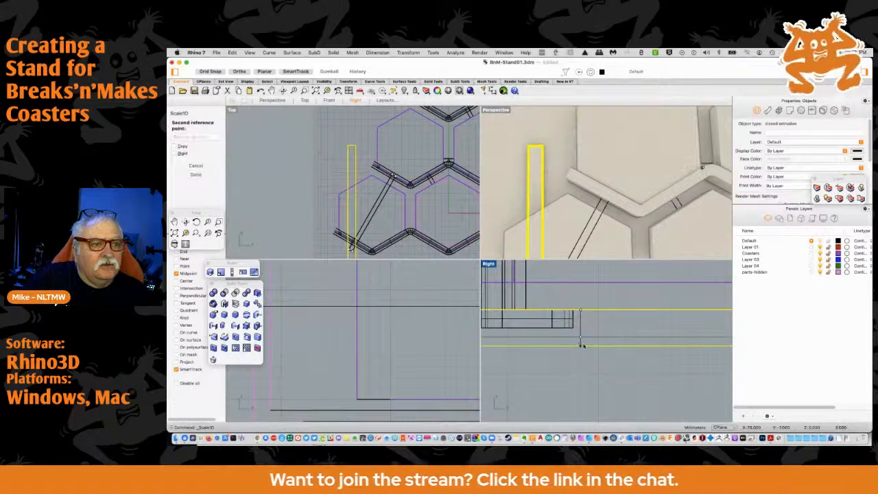
click(581, 341)
scroll(564, 331, down, 2)
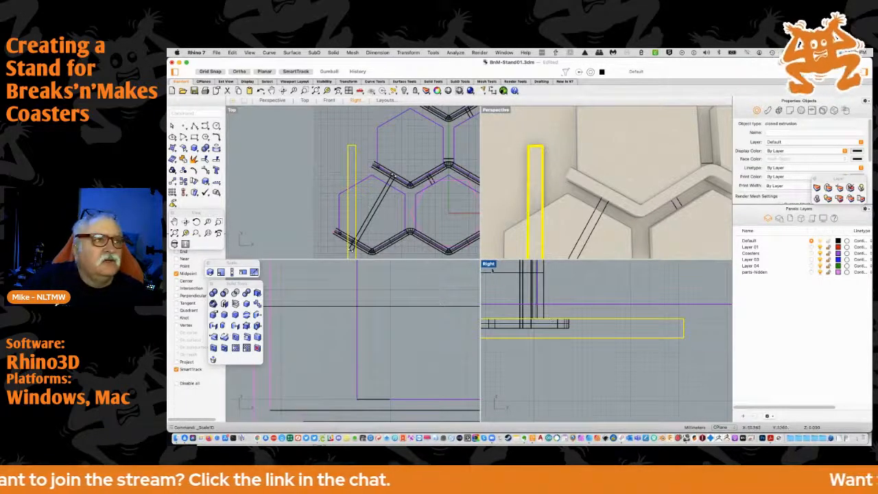
Turn off midpoint snapping and lengthen the box with Scale1D from its lower-left corner until it extends just beyond the top coaster
scroll(458, 252, down, 2)
scroll(383, 212, down, 1)
scroll(381, 214, down, 1)
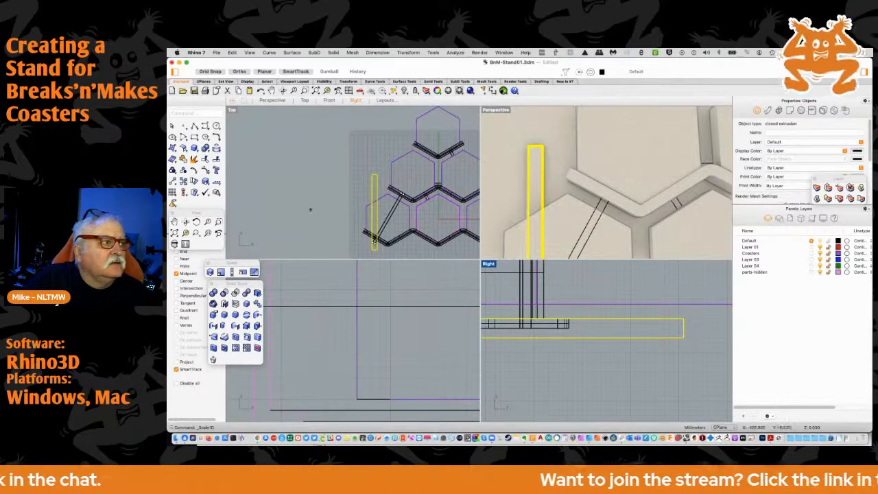
click(233, 273)
scroll(373, 250, up, 3)
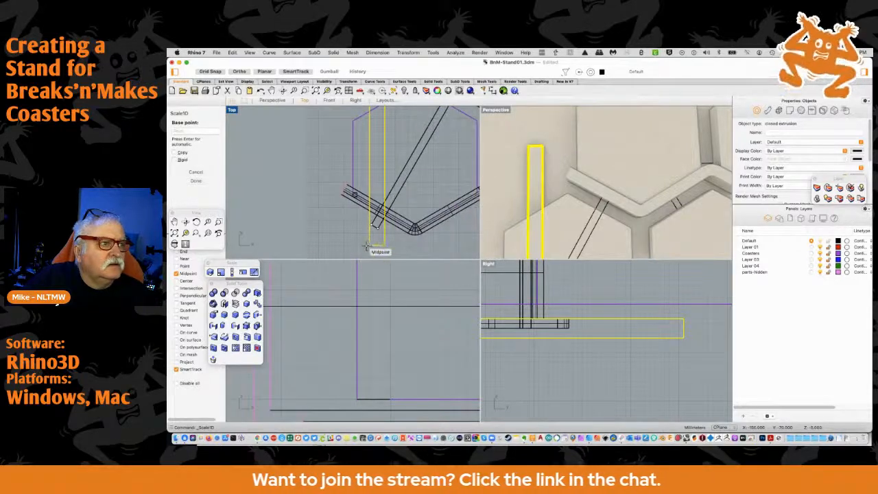
click(177, 273)
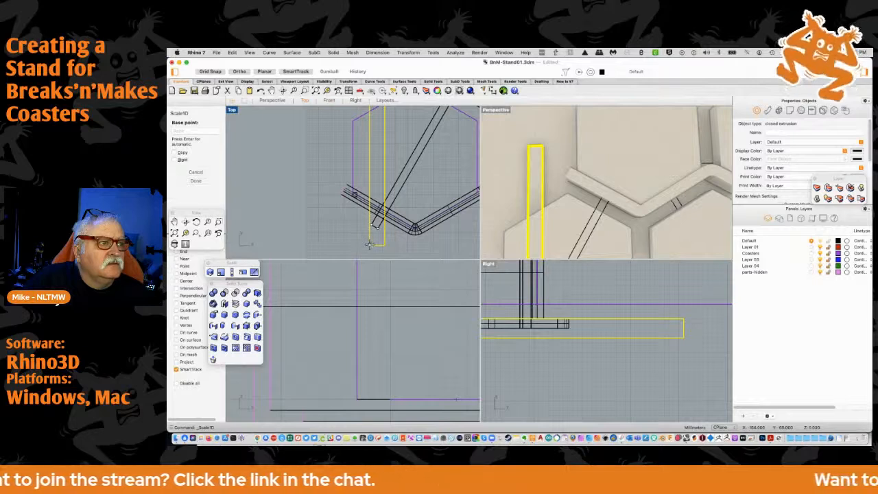
click(369, 244)
right_drag(373, 152, 368, 270)
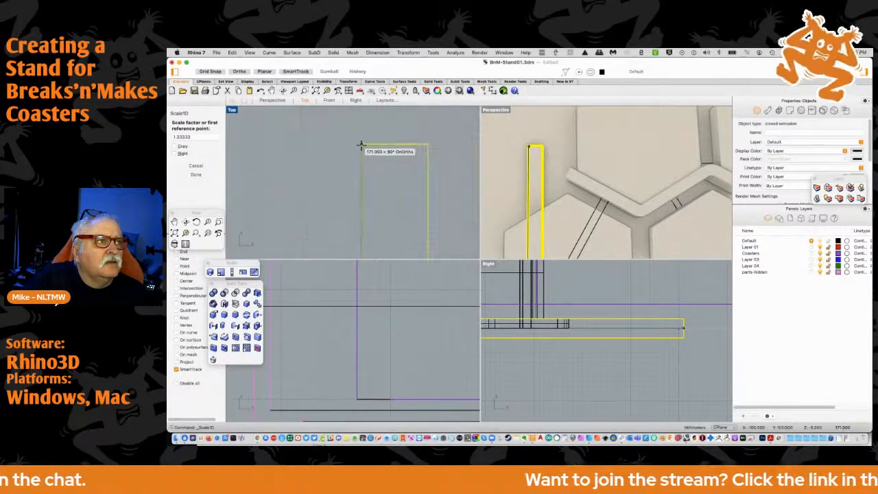
click(362, 147)
scroll(347, 153, down, 5)
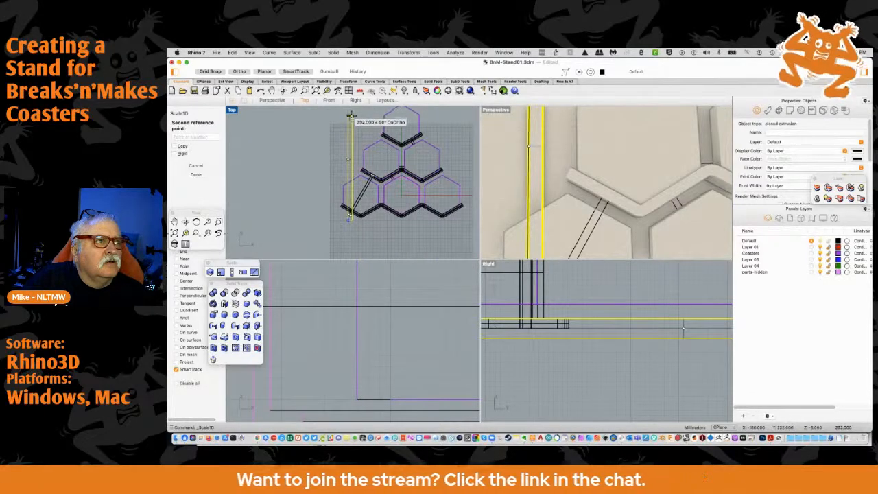
right_drag(351, 115, 353, 162)
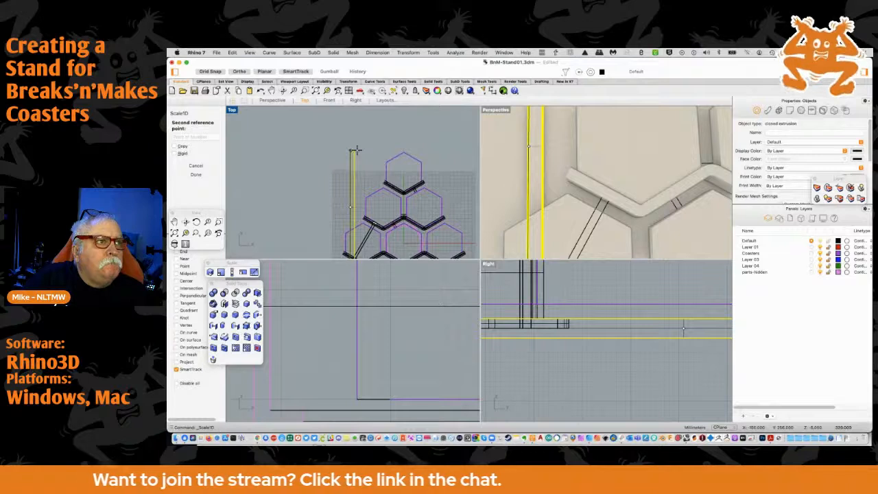
click(356, 159)
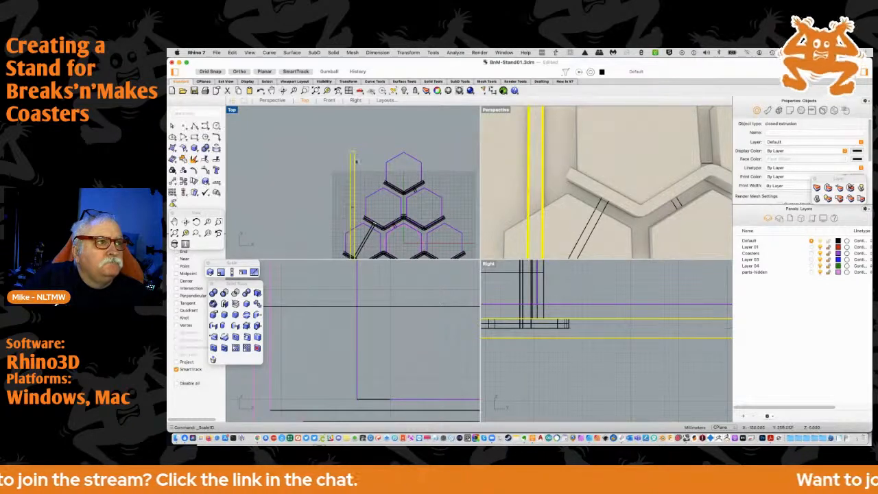
Rotate the lengthened box by -30 degrees about its lower-left corner
right_drag(356, 161, 366, 145)
scroll(366, 207, up, 3)
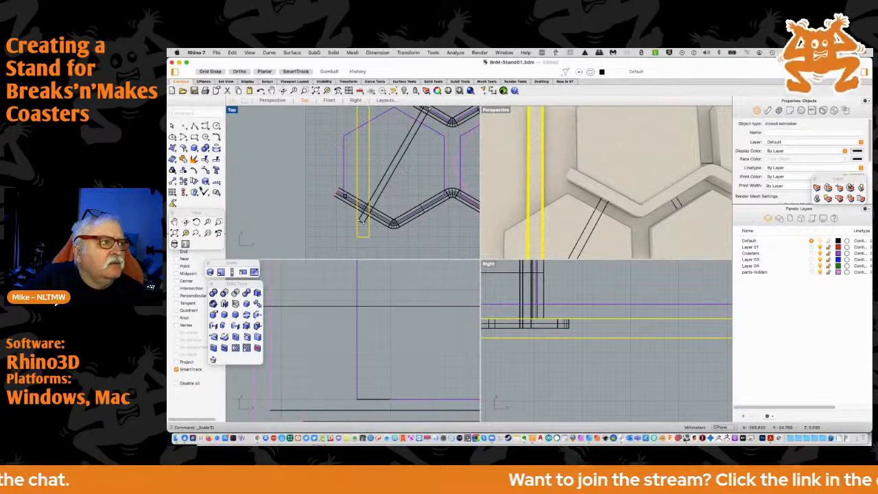
click(194, 183)
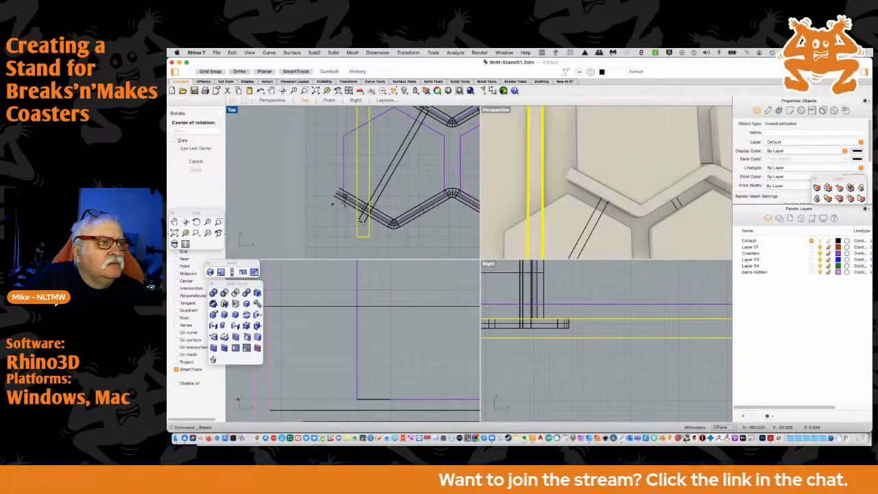
click(357, 237)
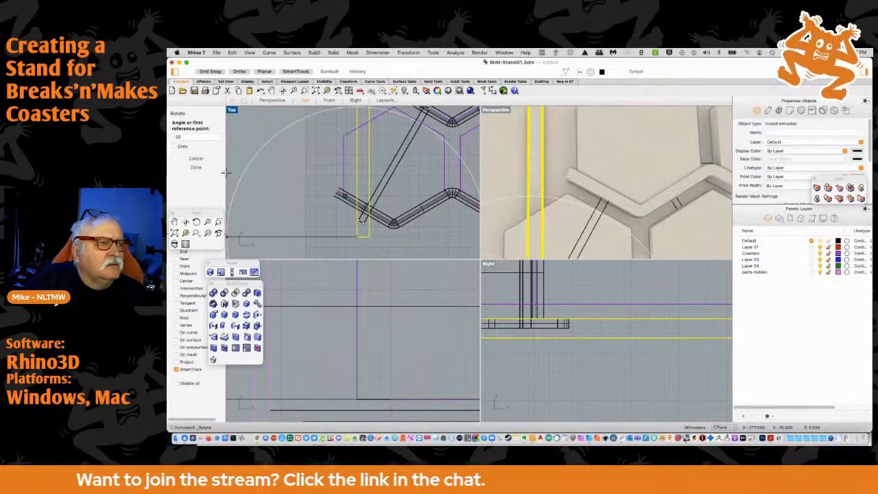
key(Return)
Turn midpoint snapping back on and move the slanted box by its lower end's midpoint onto the midpoint of the bottom-left coaster's lower-left edge
scroll(365, 231, up, 3)
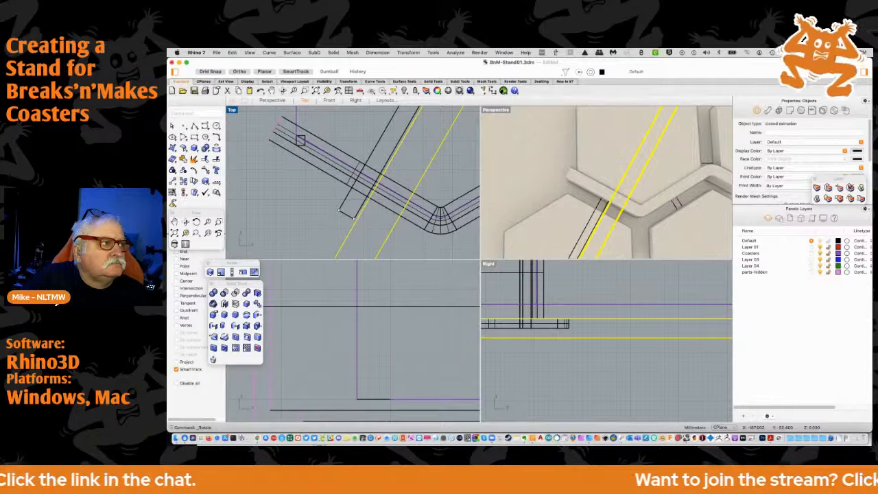
click(172, 182)
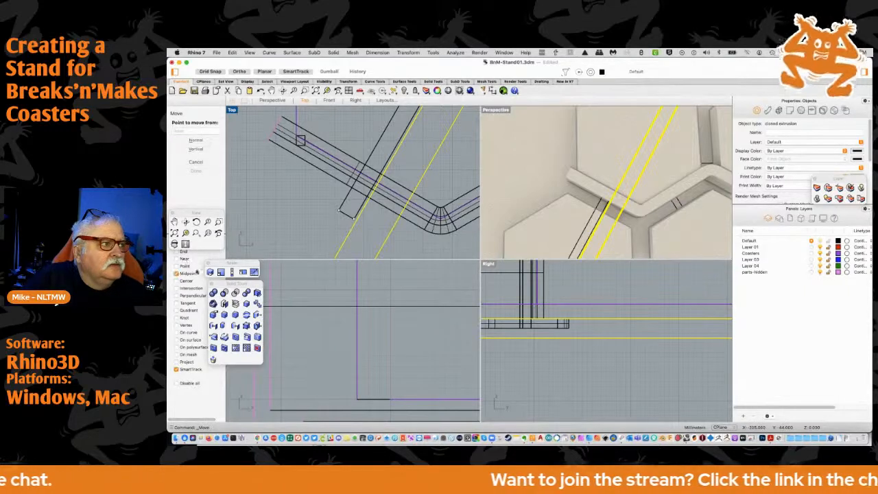
scroll(356, 220, down, 3)
click(352, 232)
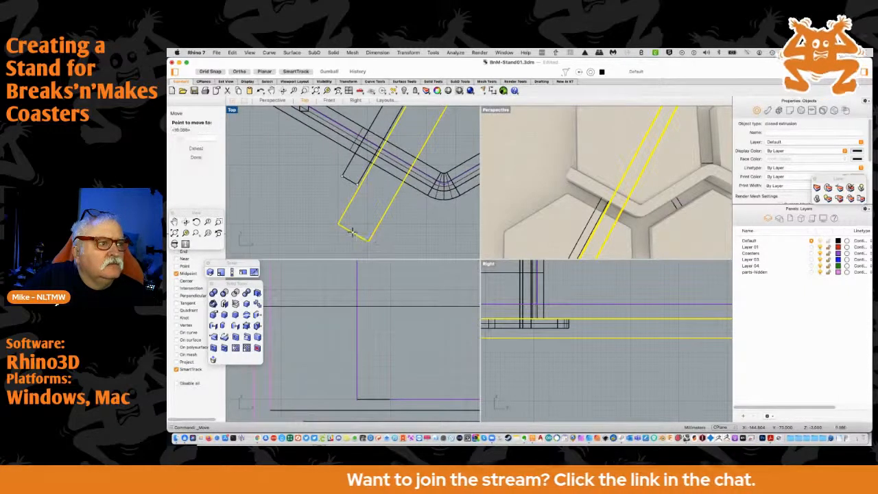
click(373, 142)
mouse_move(376, 138)
right_down()
mouse_move(349, 192)
mouse_move(338, 240)
mouse_move(341, 204)
mouse_move(266, 313)
mouse_move(383, 129)
right_up()
scroll(346, 197, down, 5)
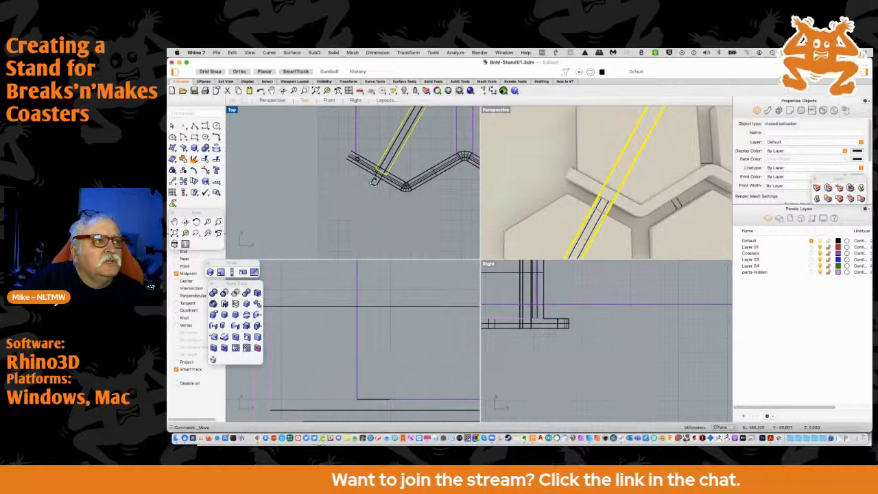
scroll(373, 182, up, 5)
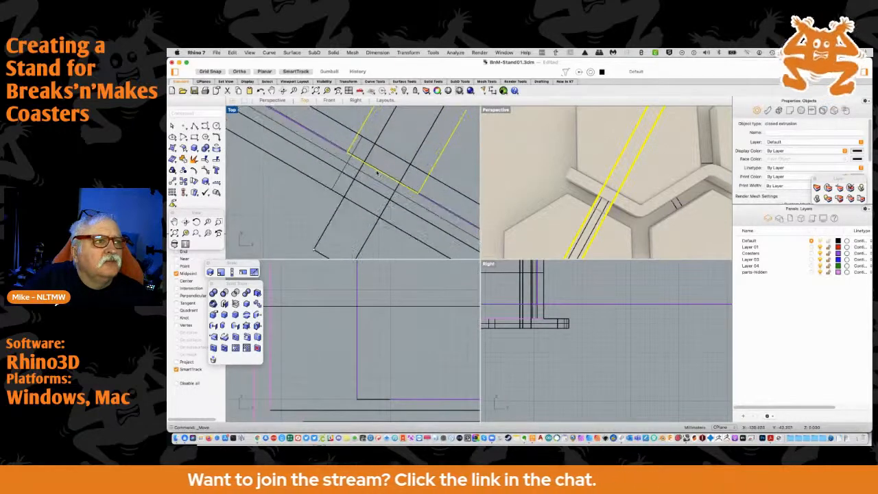
scroll(378, 174, up, 2)
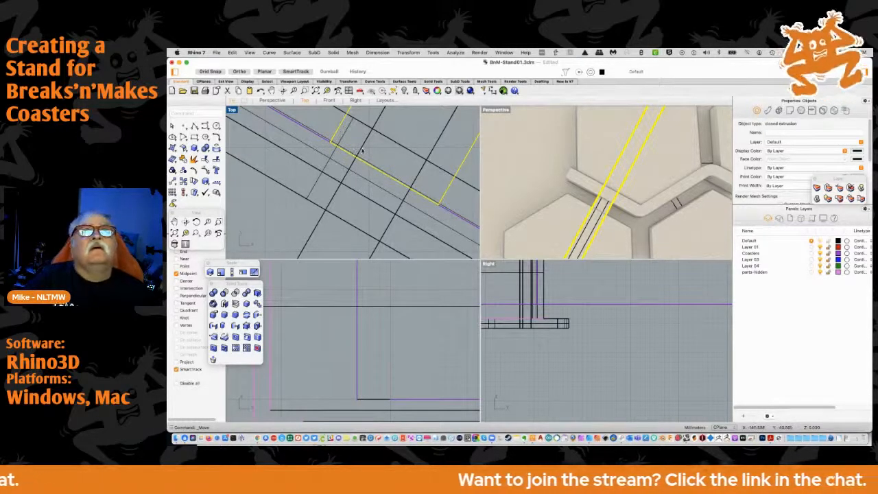
Delete the slanted guide rectangle curve, keeping the solid strut
scroll(363, 151, down, 2)
scroll(368, 149, down, 2)
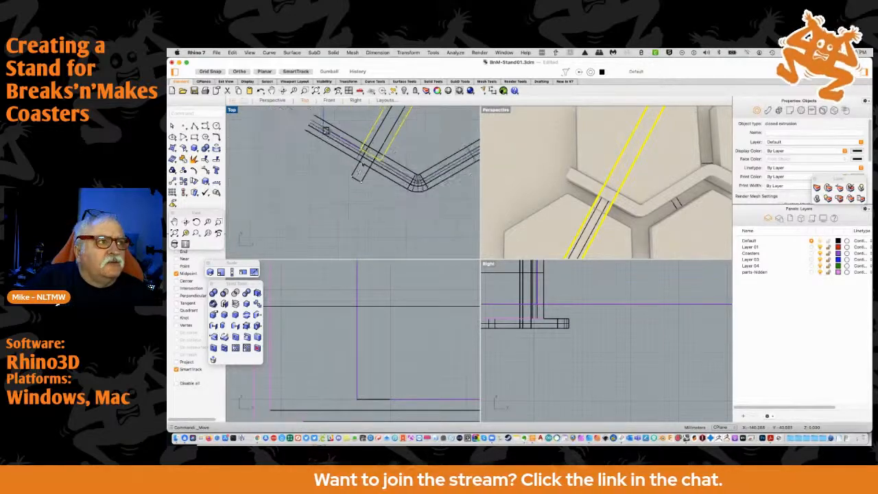
click(356, 173)
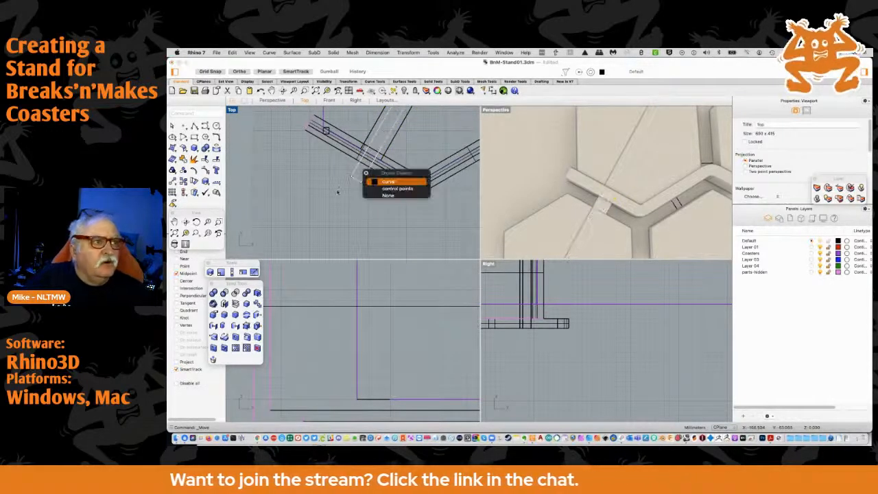
click(337, 192)
click(334, 178)
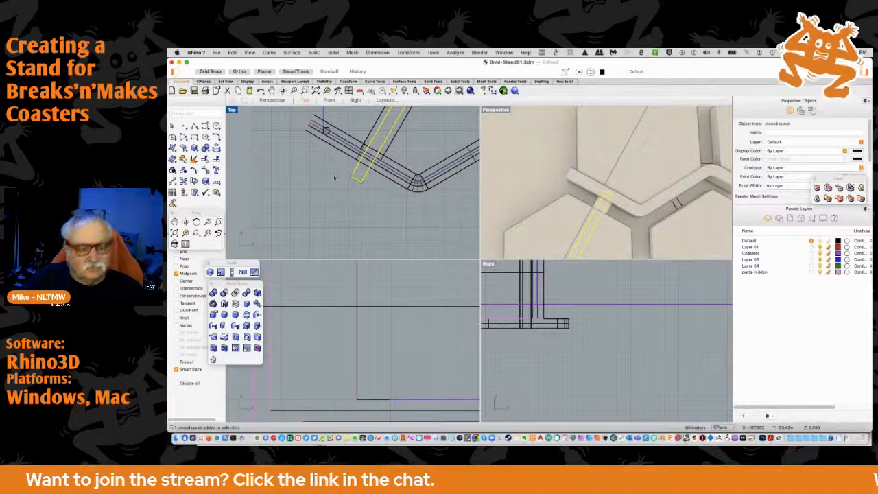
key(Delete)
scroll(382, 151, down, 3)
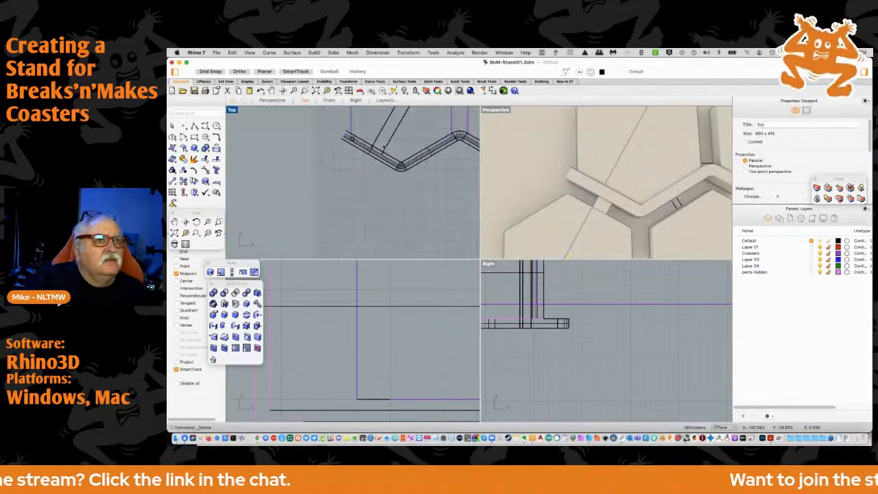
Examine from a low perspective angle how the solid strut passes the channels and coasters
scroll(393, 148, up, 2)
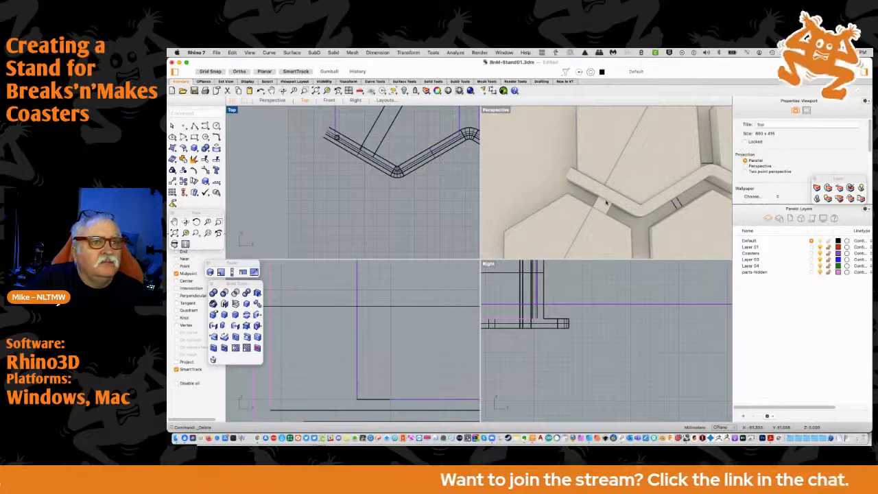
scroll(605, 203, down, 5)
right_drag(641, 208, 615, 133)
scroll(508, 274, down, 10)
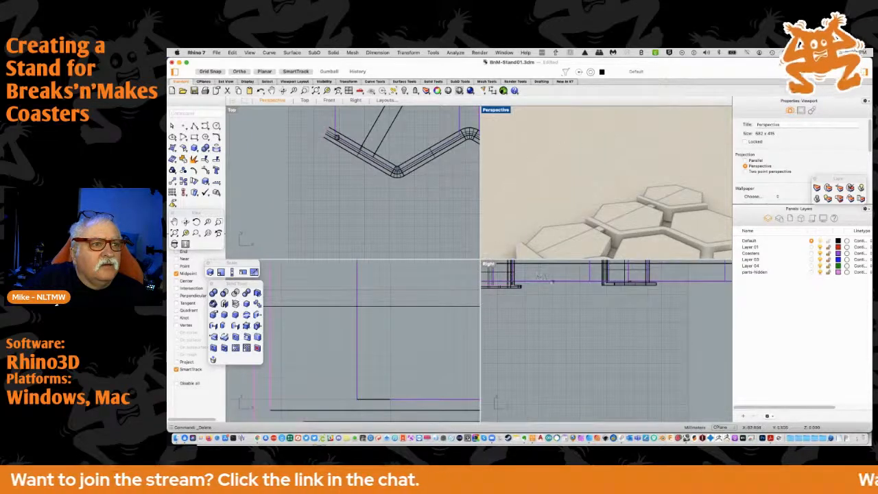
Lower the solid strut until it sits directly beneath the channels, keeping its plan position
right_drag(540, 277, 601, 311)
drag(584, 296, 579, 325)
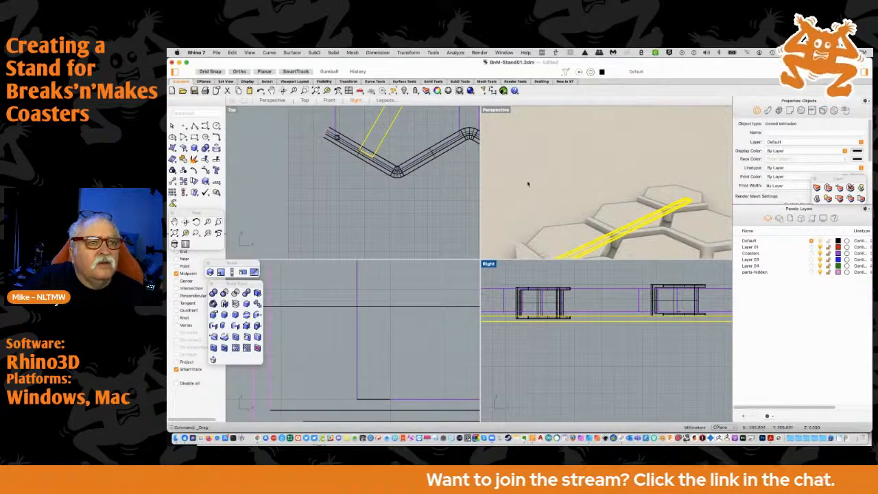
click(529, 182)
right_drag(530, 179, 676, 124)
scroll(349, 173, up, 5)
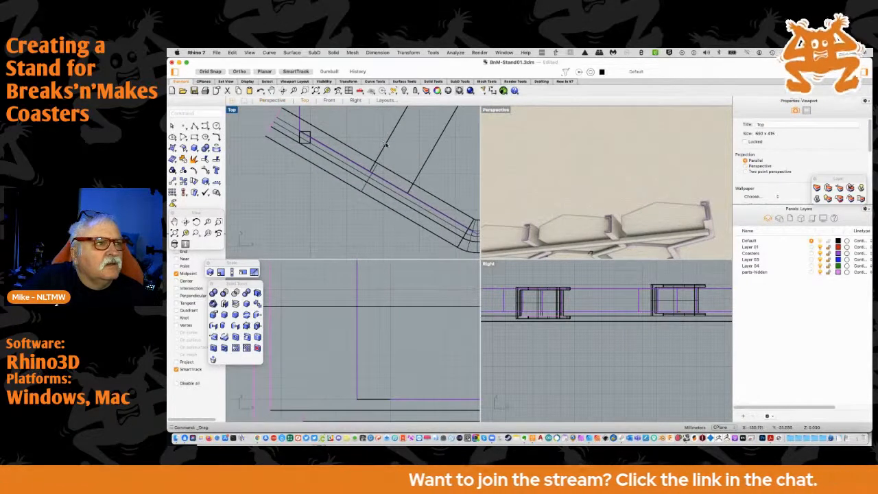
click(385, 146)
mouse_move(384, 150)
mouse_down()
mouse_move(374, 163)
mouse_move(385, 158)
mouse_up()
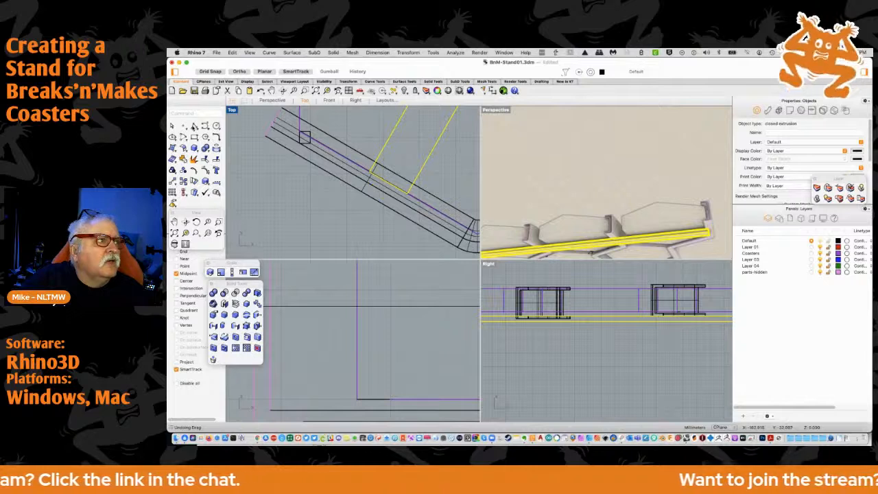
click(195, 126)
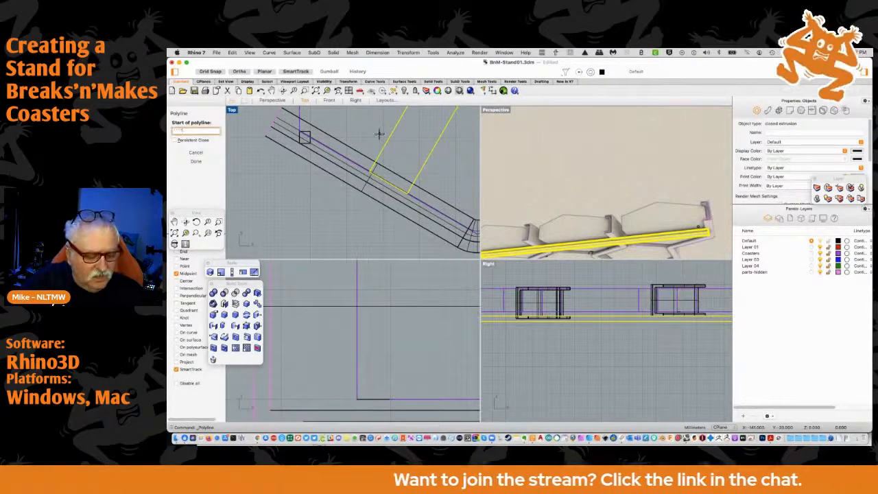
key(Escape)
key(Escape)
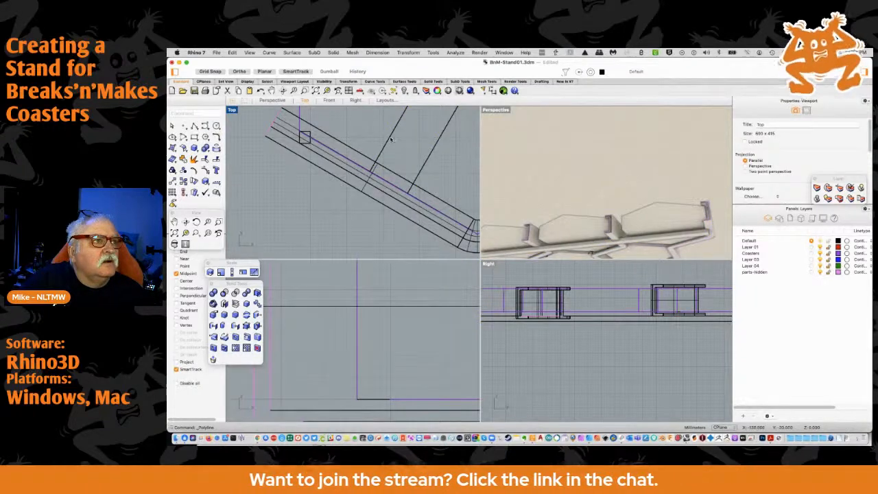
Copy the strut in place and shift the duplicate along its slant so its lower end extends past the bottom-left channel
click(387, 142)
click(184, 181)
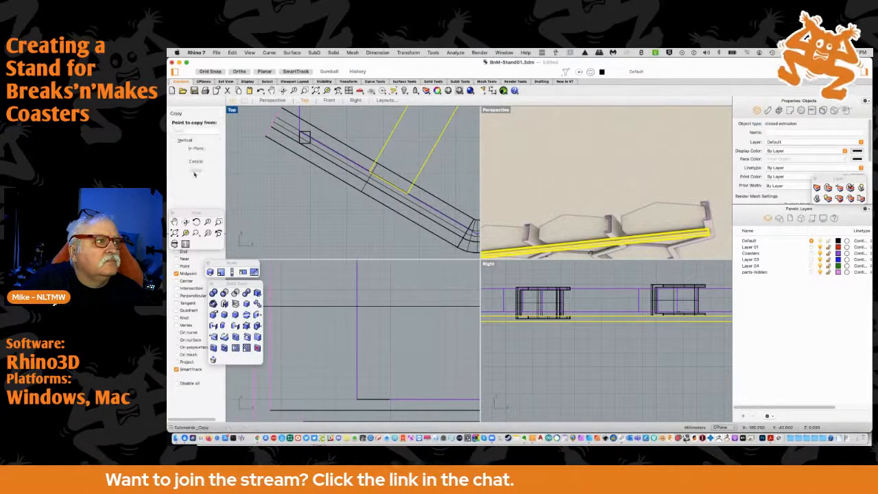
click(197, 149)
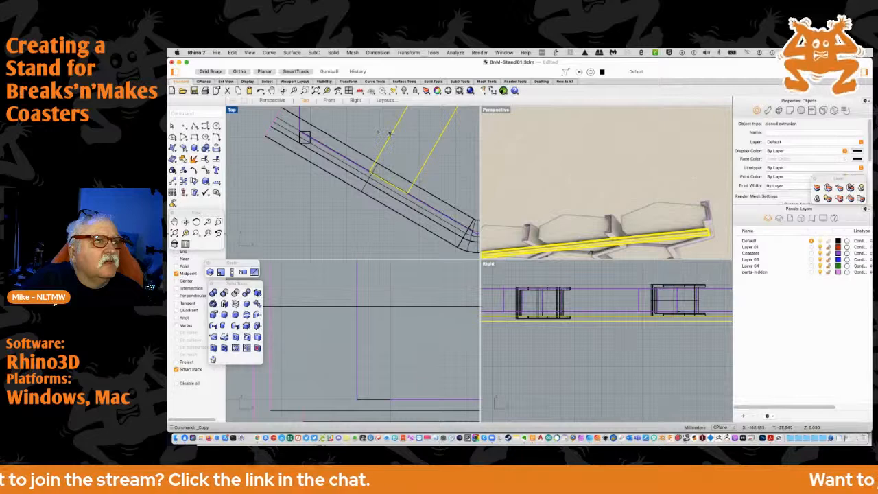
mouse_move(392, 138)
mouse_down()
mouse_move(398, 157)
mouse_move(376, 156)
mouse_move(382, 148)
mouse_up()
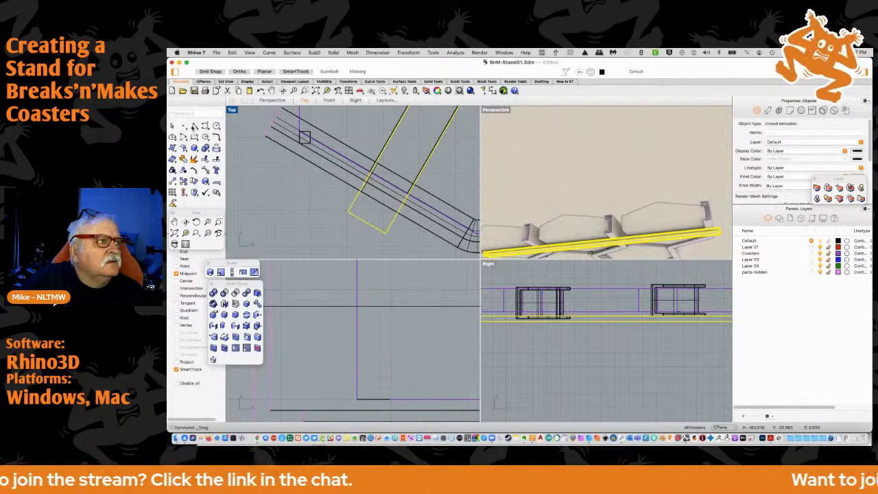
Draw a straight vertical guide line upward from the midpoint of the bottom-left coaster's lower-left edge
click(194, 127)
click(386, 181)
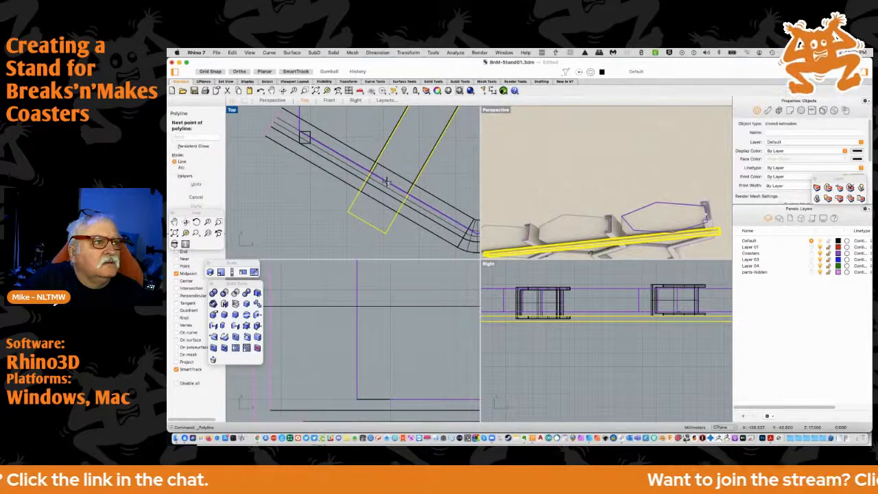
click(381, 117)
key(Return)
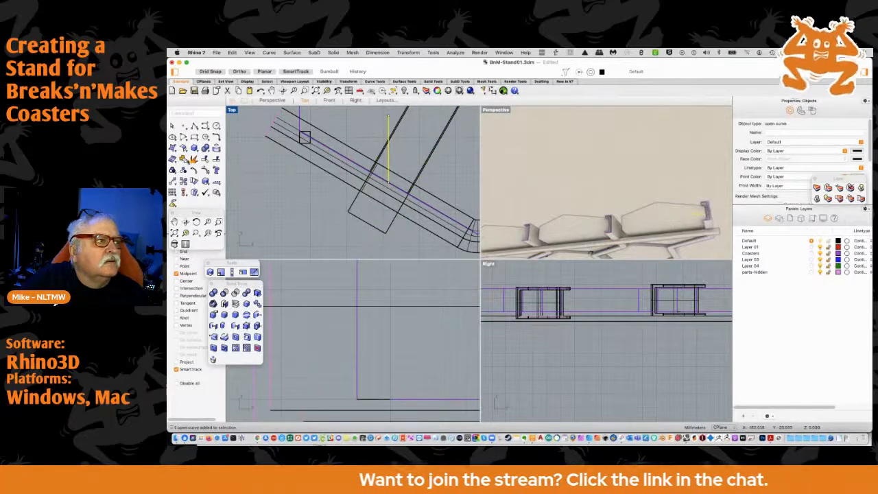
Rotate the vertical guide line by -30 degrees about its lower end
click(194, 181)
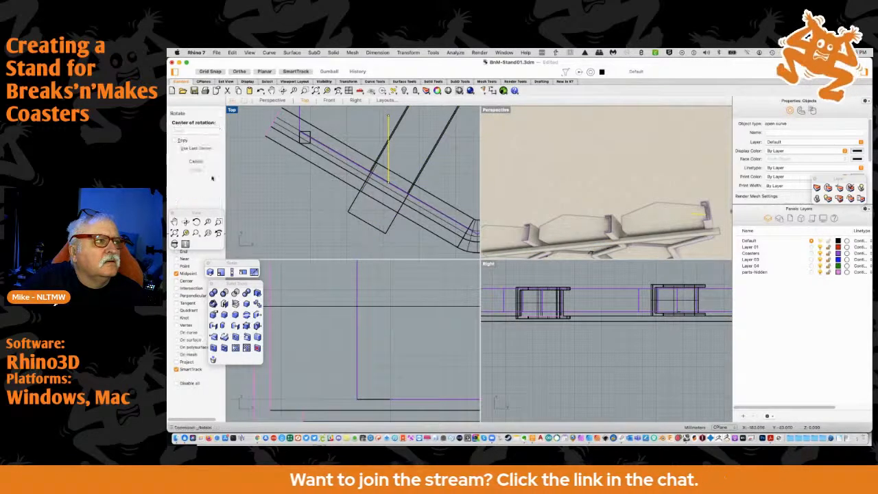
click(389, 182)
text(-30)
key(Return)
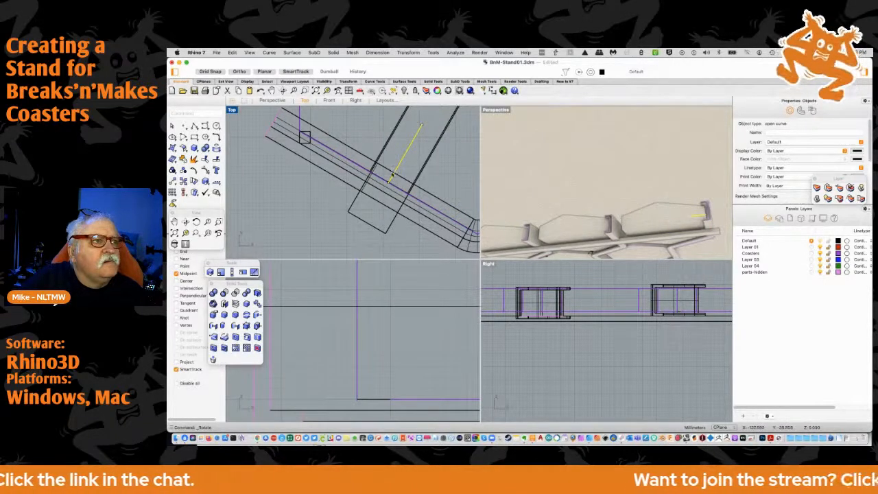
Turn Ortho off and shift the slanted guide line down so it runs across the strut's protruding lower end
drag(419, 134, 418, 183)
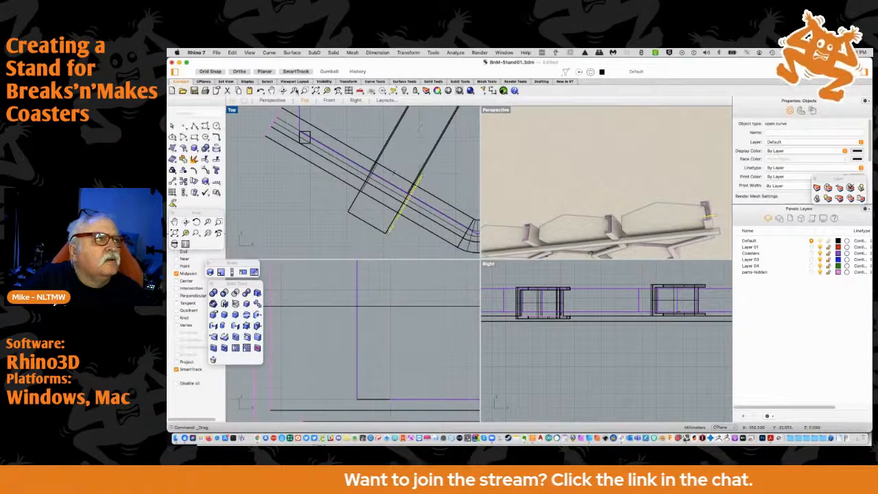
click(242, 73)
drag(420, 181, 387, 185)
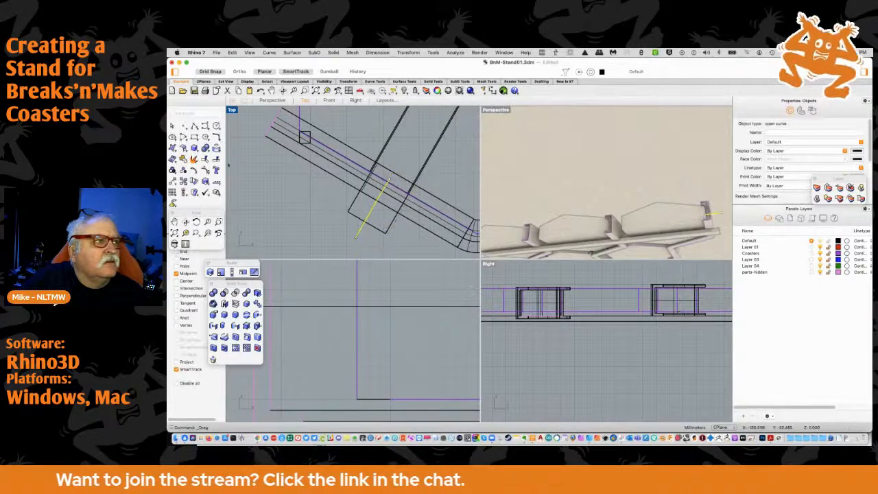
click(172, 182)
click(386, 177)
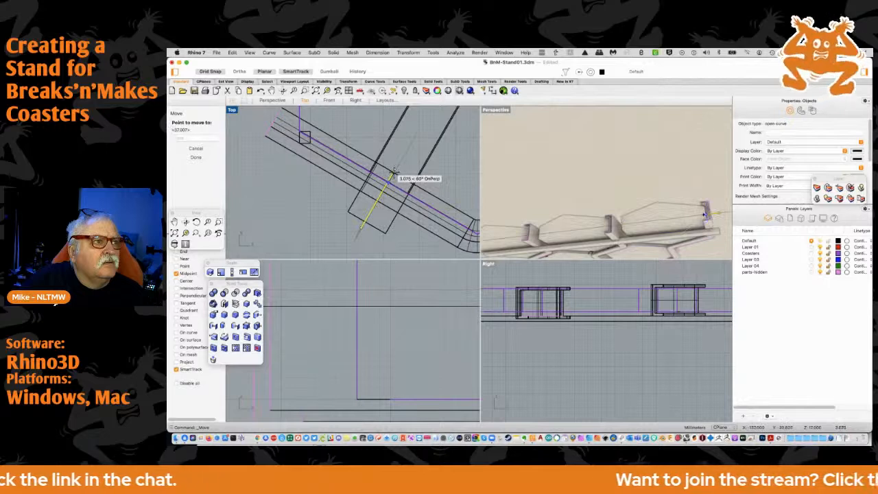
click(394, 174)
Move the guide line by its upper end onto the midpoint of the bottom-left coaster's lower-left edge
scroll(393, 172, up, 5)
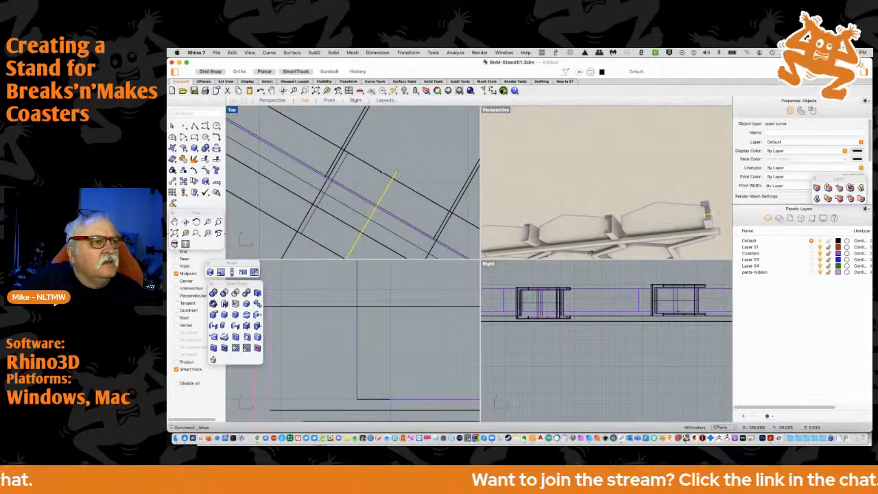
click(173, 182)
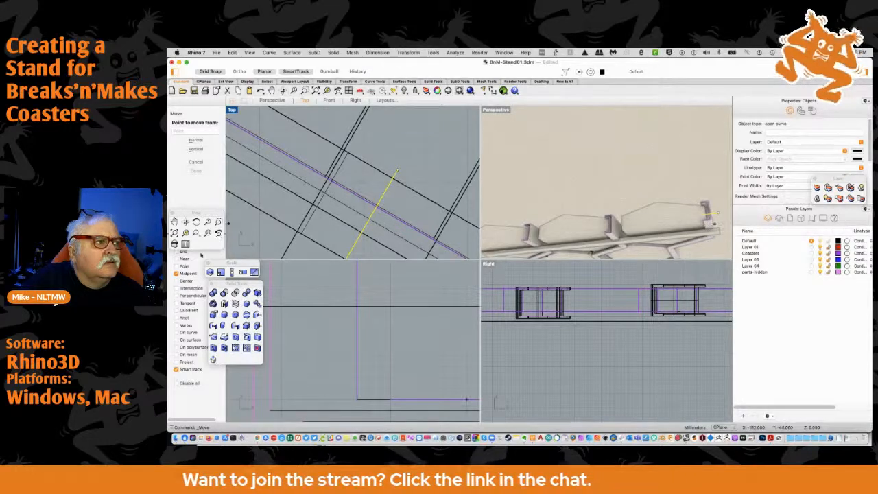
click(396, 172)
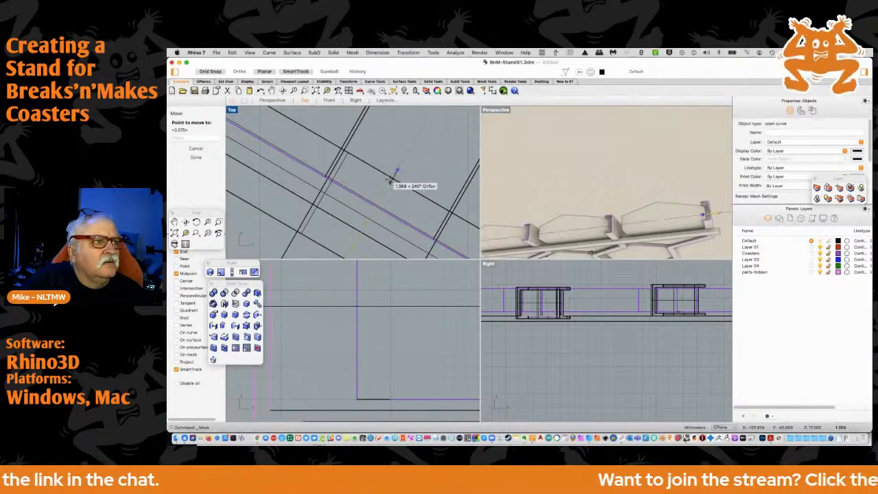
click(437, 172)
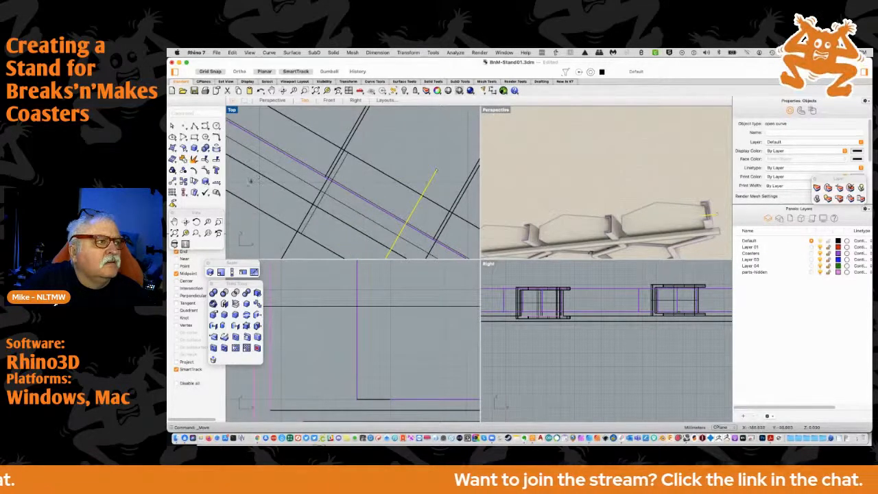
key(Return)
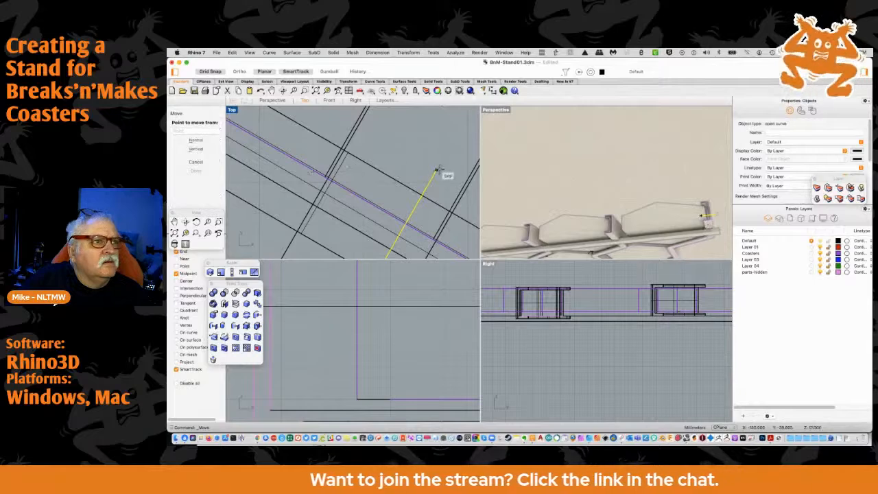
click(436, 172)
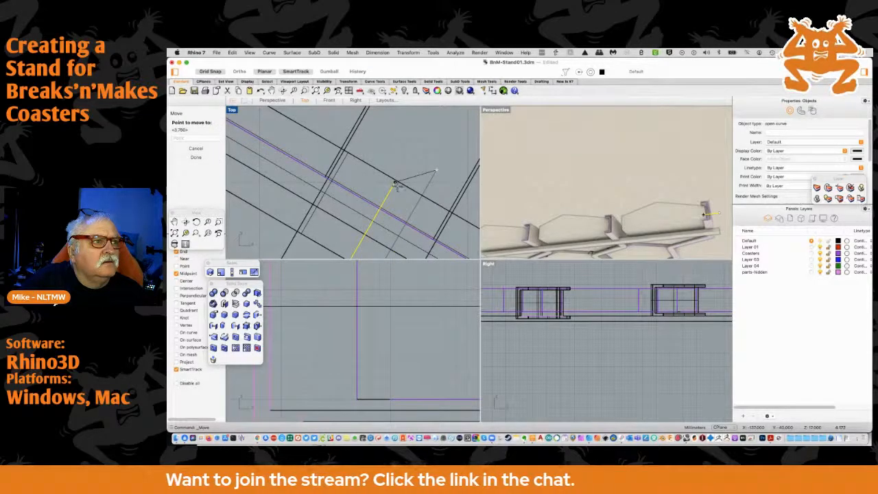
click(379, 208)
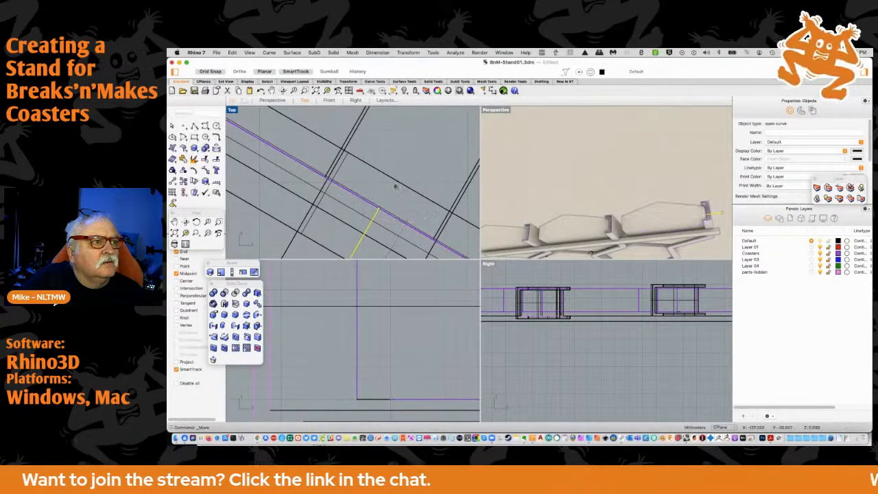
Lower the slanted guide line in the Right view to the underside of the channels, level with the strut's top face
scroll(395, 186, down, 3)
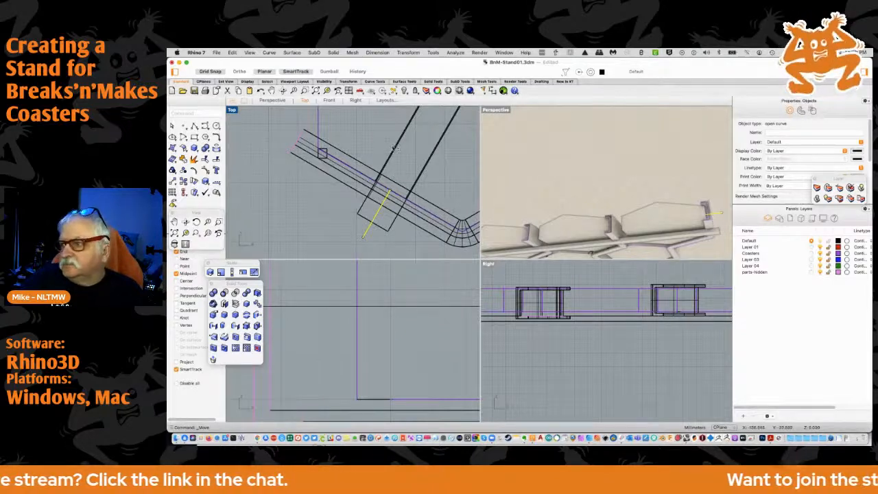
scroll(339, 197, up, 3)
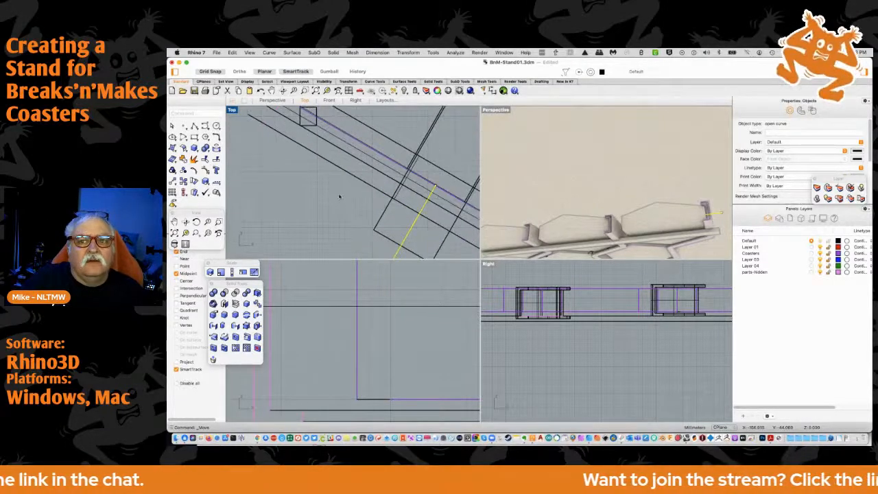
right_drag(380, 225, 349, 187)
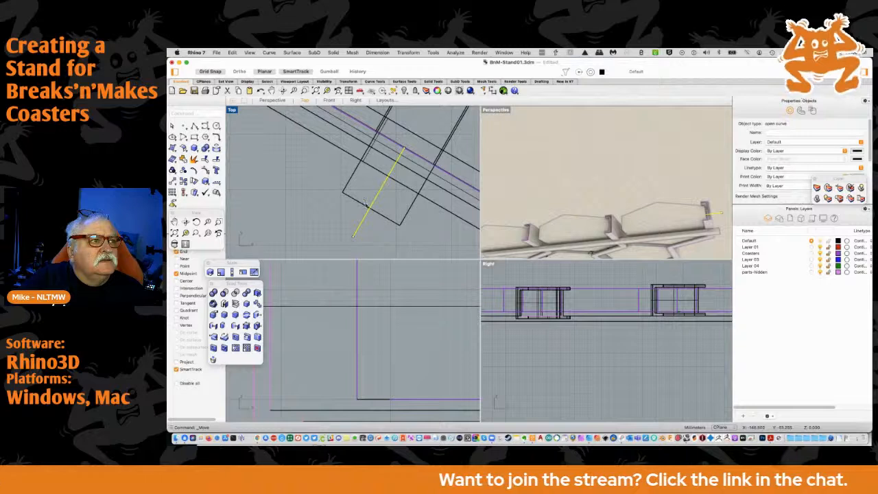
scroll(379, 204, up, 3)
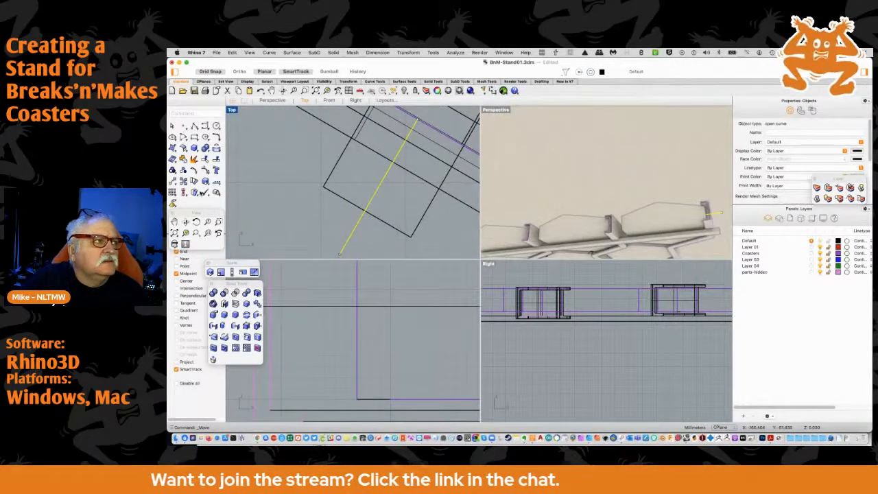
right_click(175, 234)
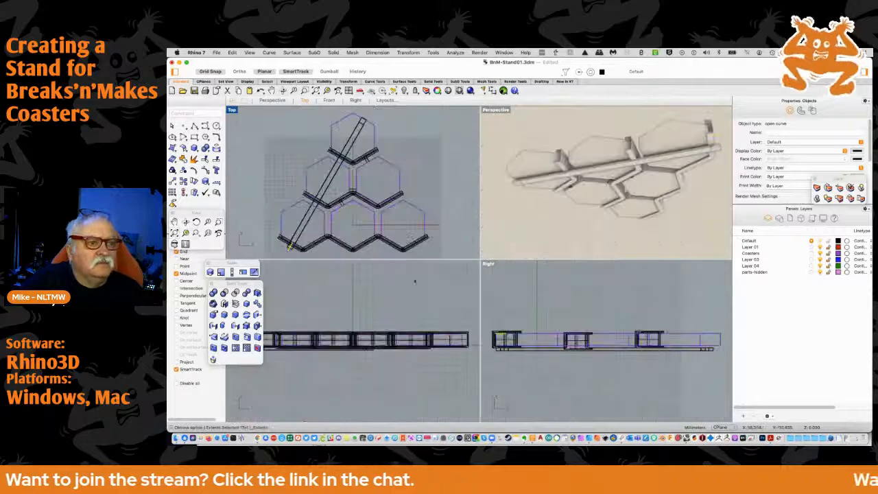
right_drag(374, 276, 501, 276)
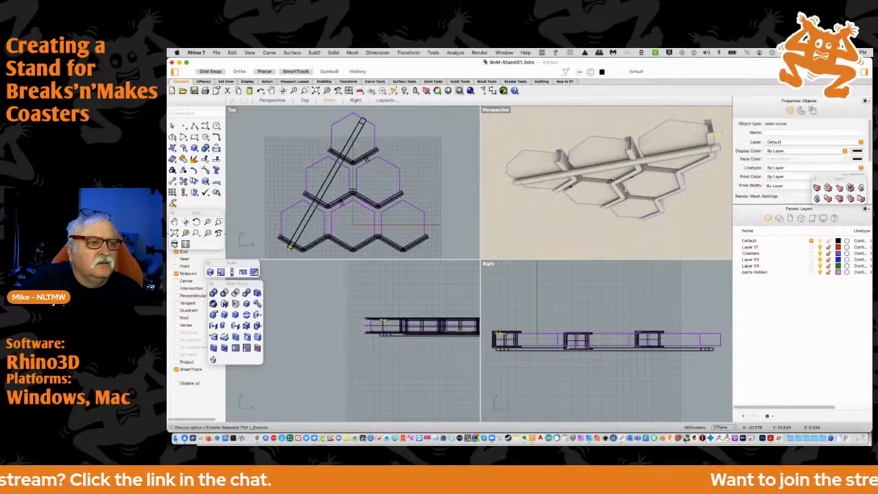
scroll(505, 329, up, 10)
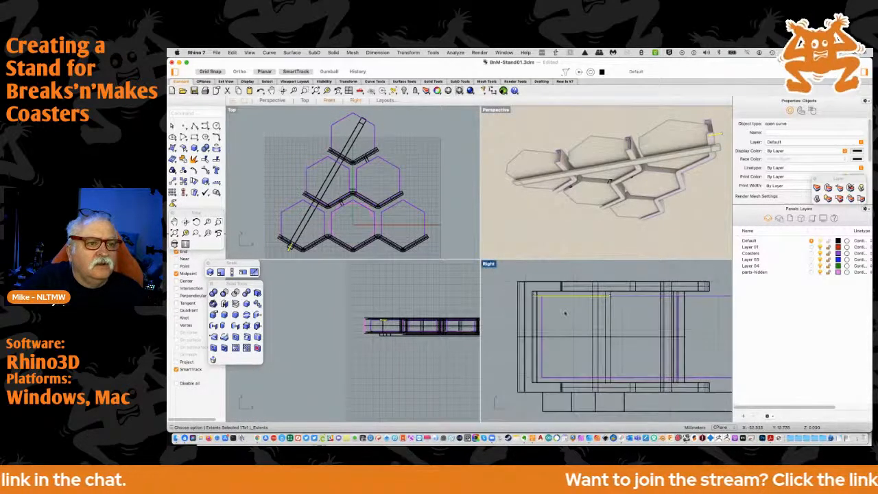
drag(578, 298, 576, 392)
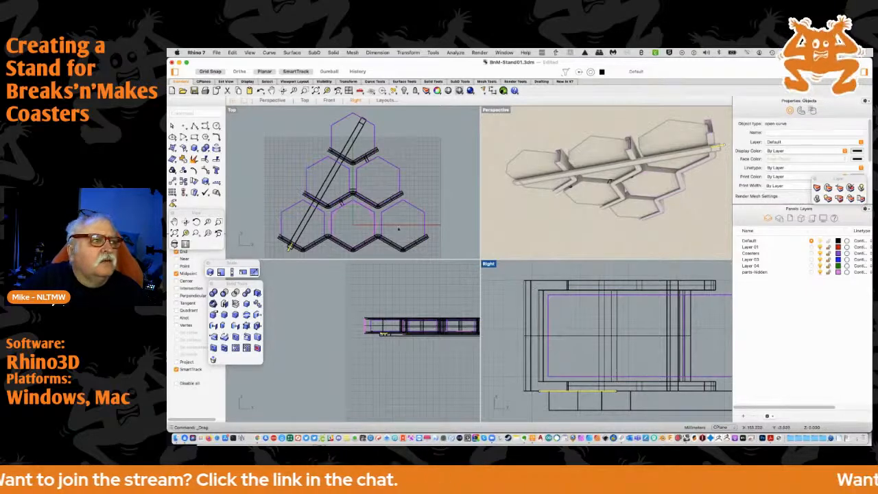
Enable the Intersection snap and move the slanted strut by its lower end's midpoint onto the point where the guide line crosses that end edge
scroll(295, 241, up, 5)
right_drag(307, 238, 378, 154)
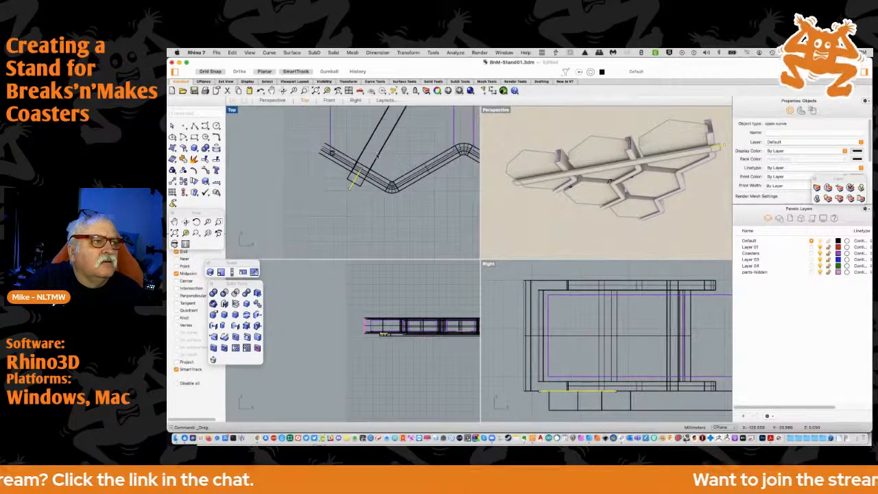
scroll(358, 185, up, 3)
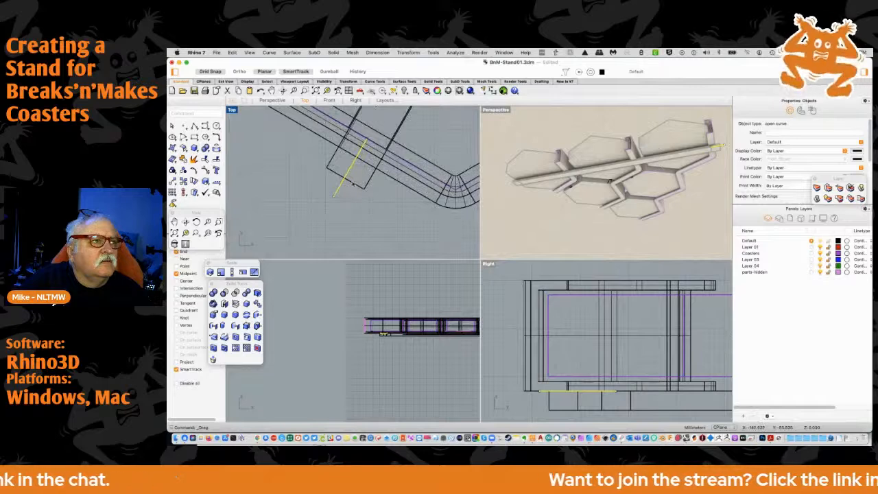
click(352, 183)
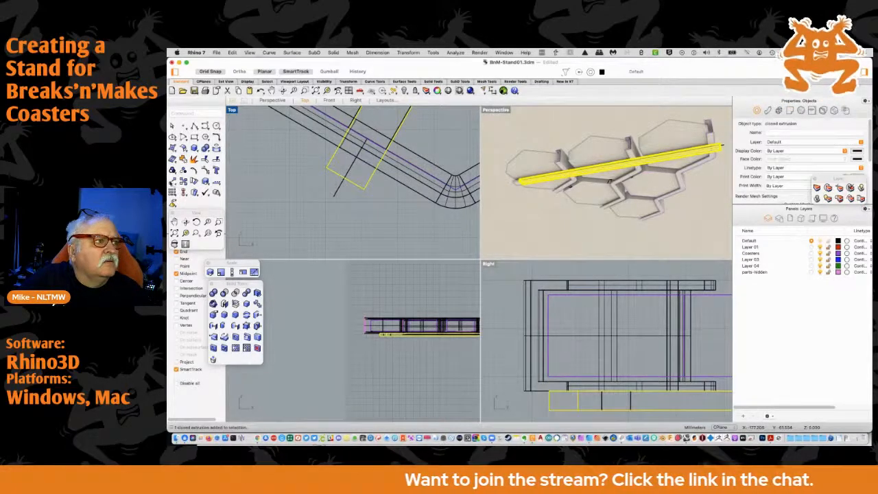
click(173, 183)
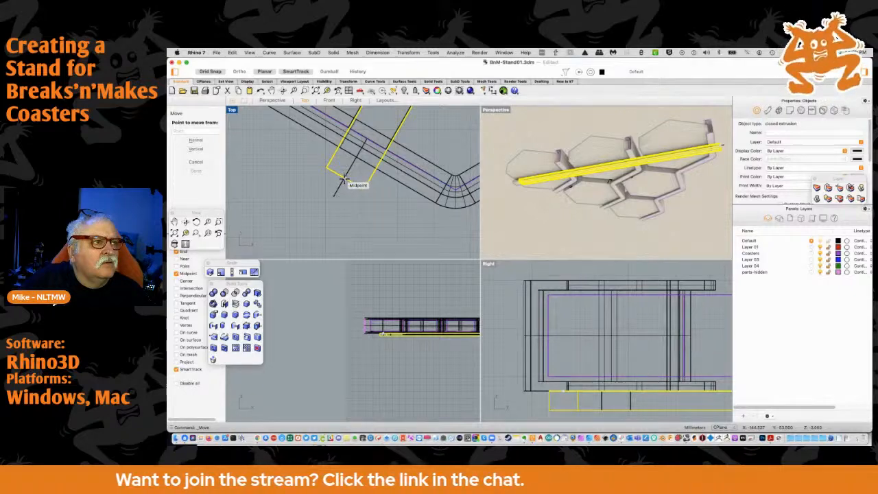
scroll(341, 177, up, 5)
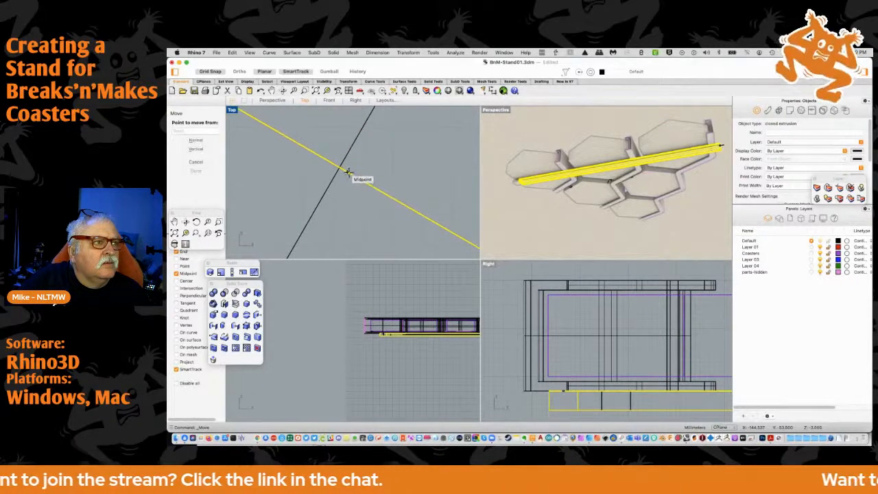
click(347, 172)
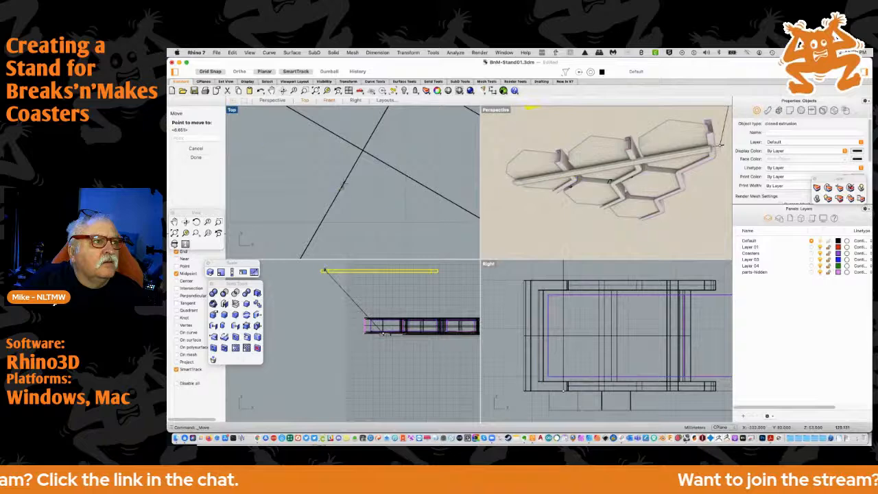
click(176, 288)
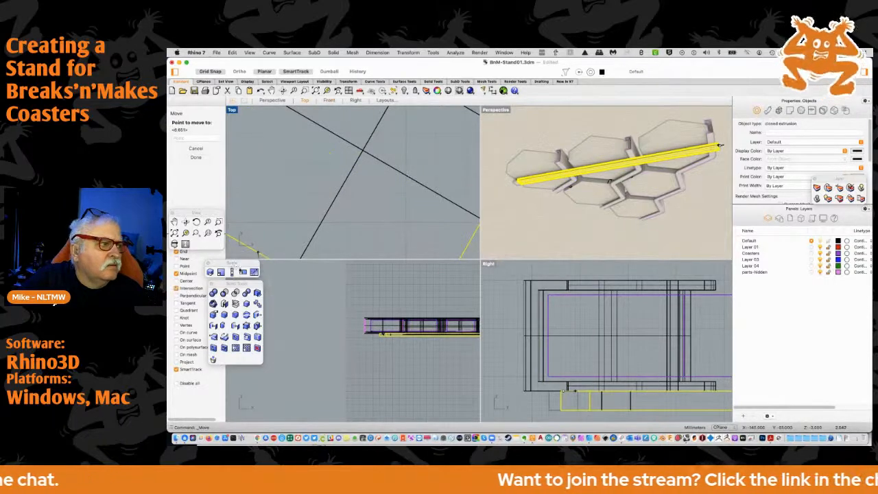
click(362, 150)
scroll(360, 182, down, 5)
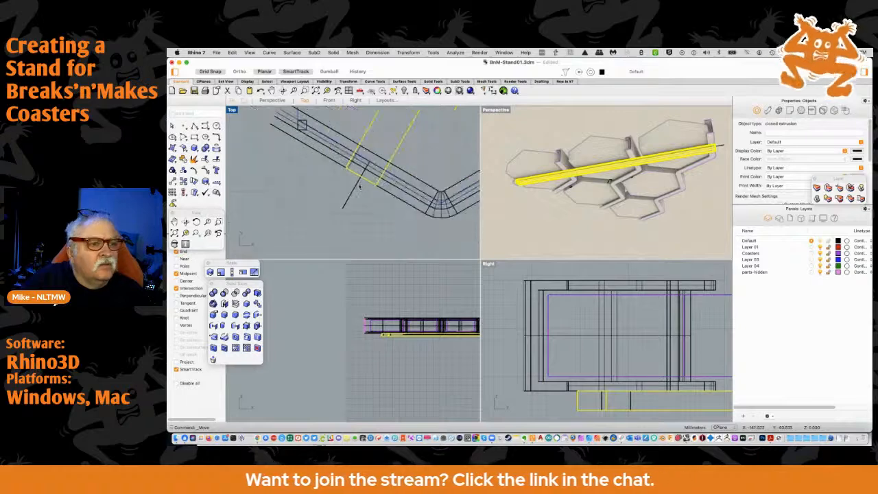
scroll(358, 188, down, 2)
Examine the repositioned strut beneath the channels from the side and from below in the Perspective view
right_drag(533, 198, 609, 252)
right_drag(640, 241, 584, 232)
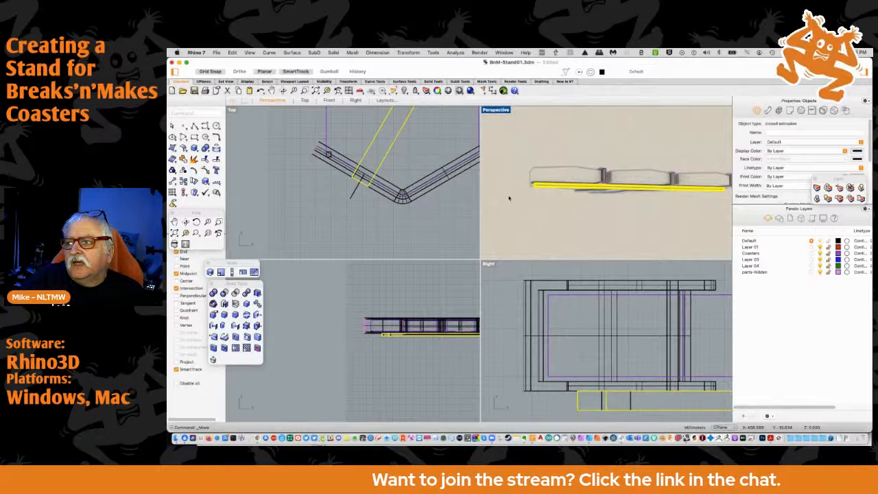
scroll(511, 200, down, 4)
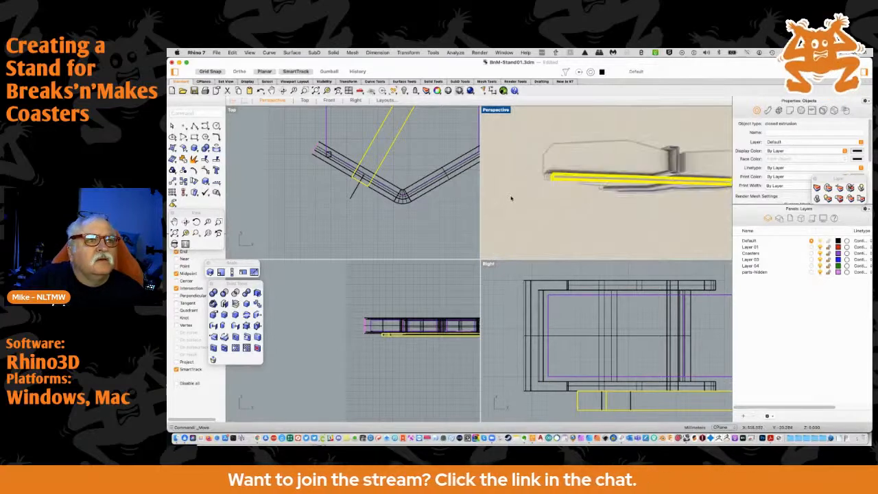
right_drag(531, 206, 537, 236)
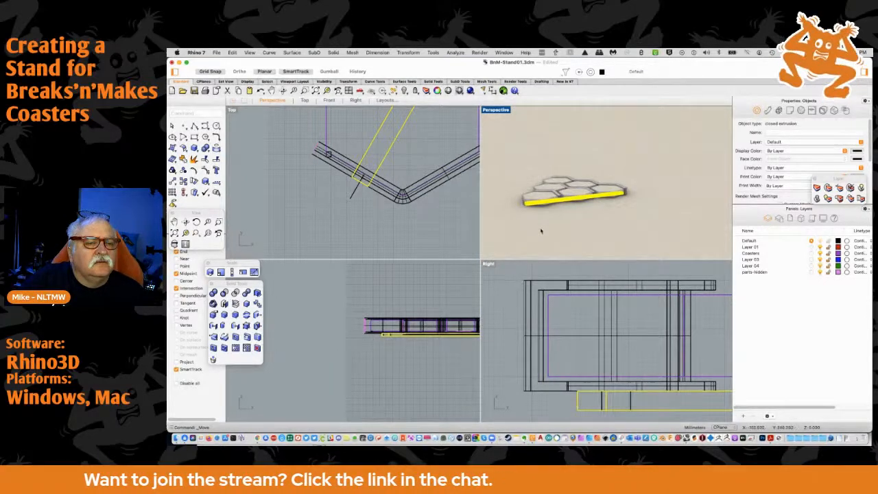
click(563, 237)
right_drag(562, 226, 501, 134)
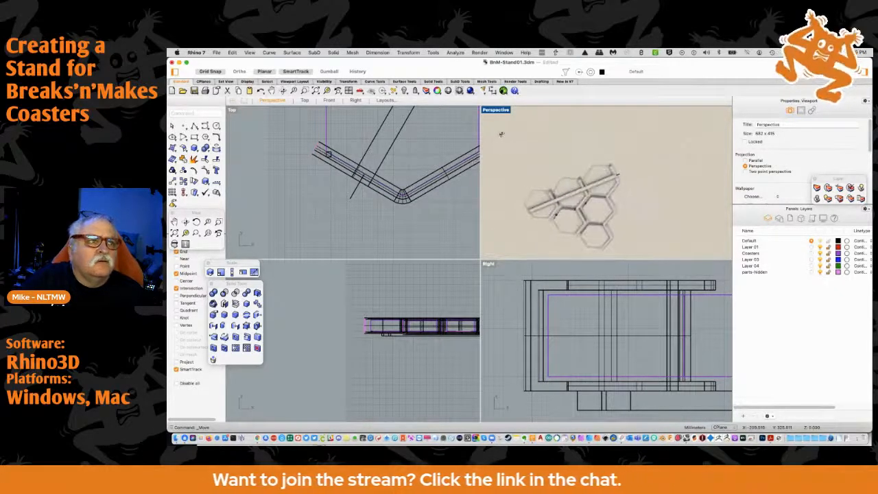
scroll(423, 142, down, 3)
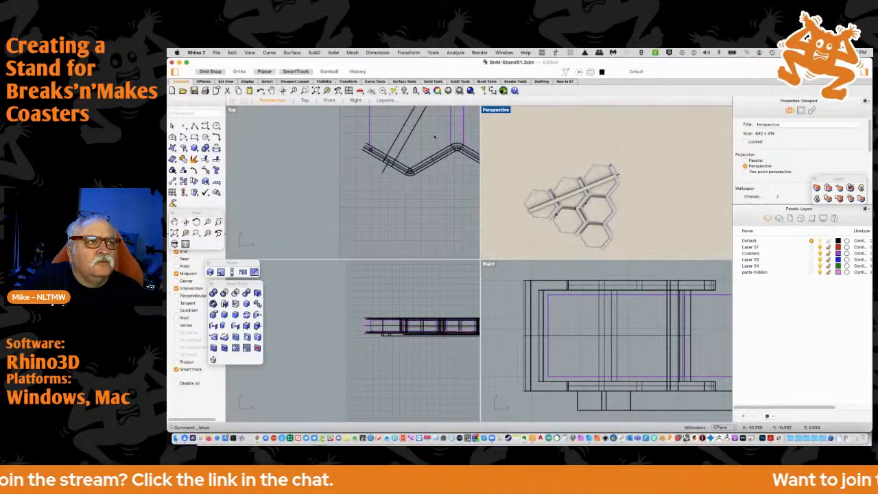
Delete one of the two overlapping strut extrusions in the Top view
scroll(384, 172, up, 3)
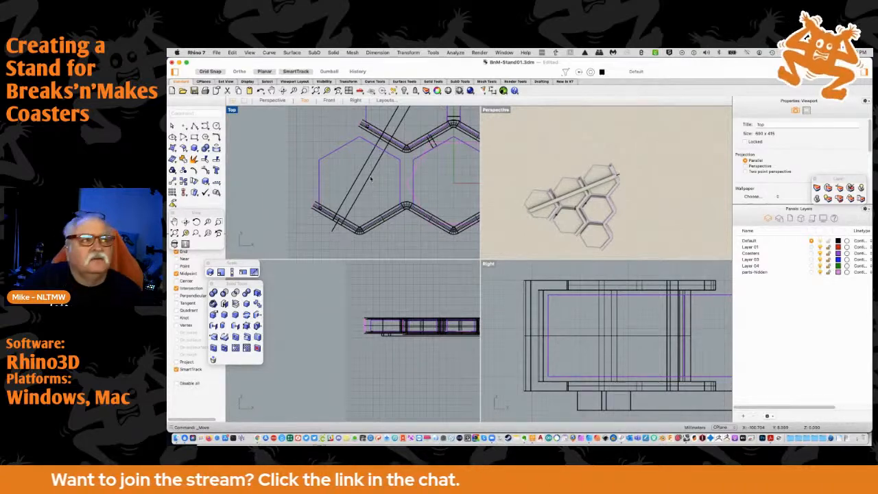
click(381, 177)
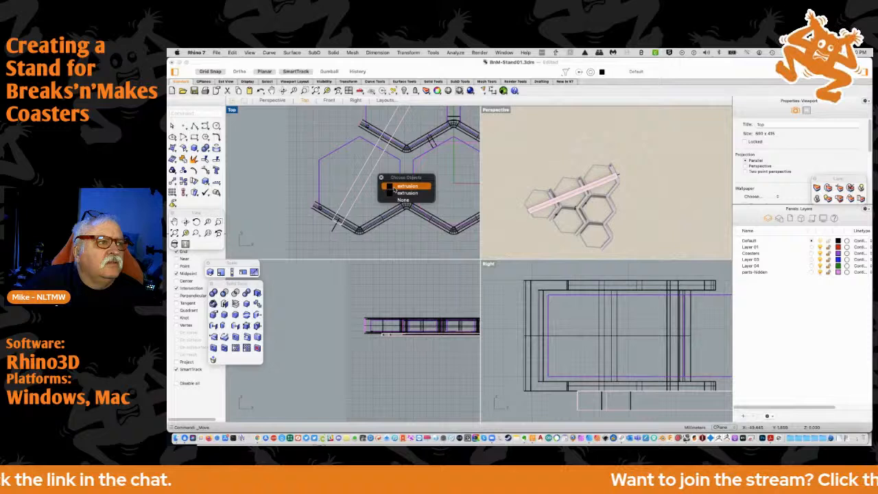
click(396, 187)
click(388, 193)
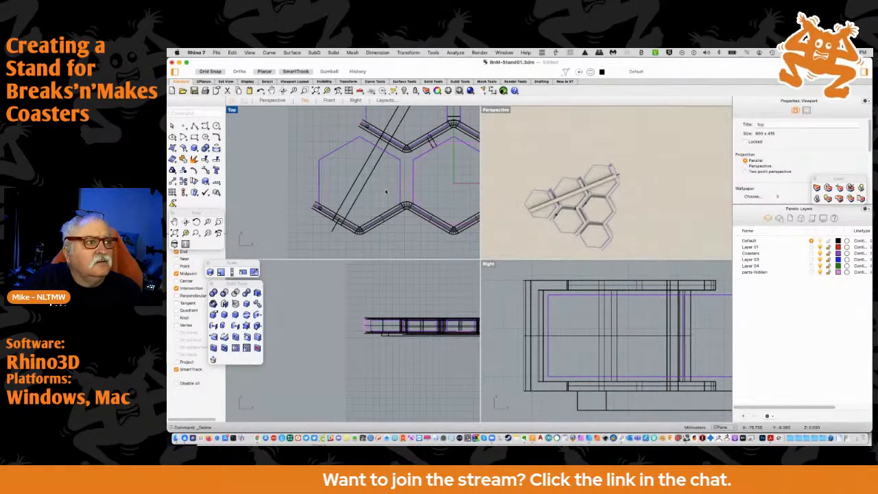
Mirror a copy of the slanted strut across the vertical centre axis of the coaster pyramid in the Top view
click(352, 189)
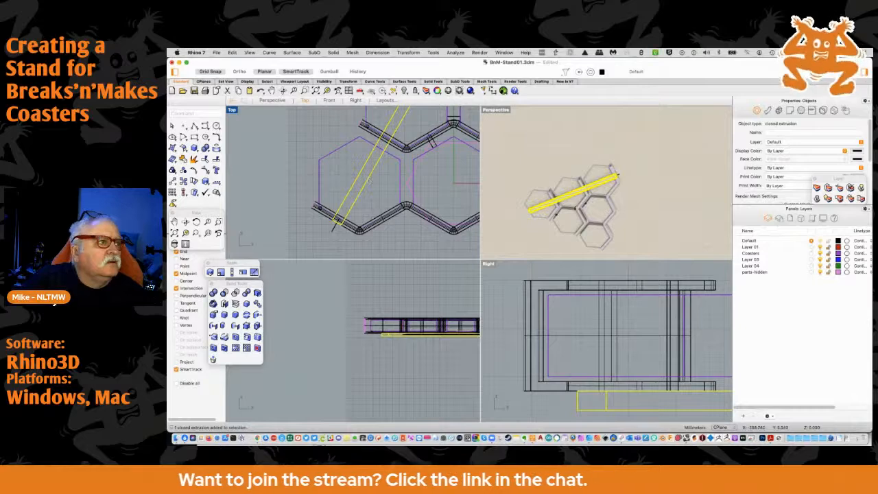
click(172, 181)
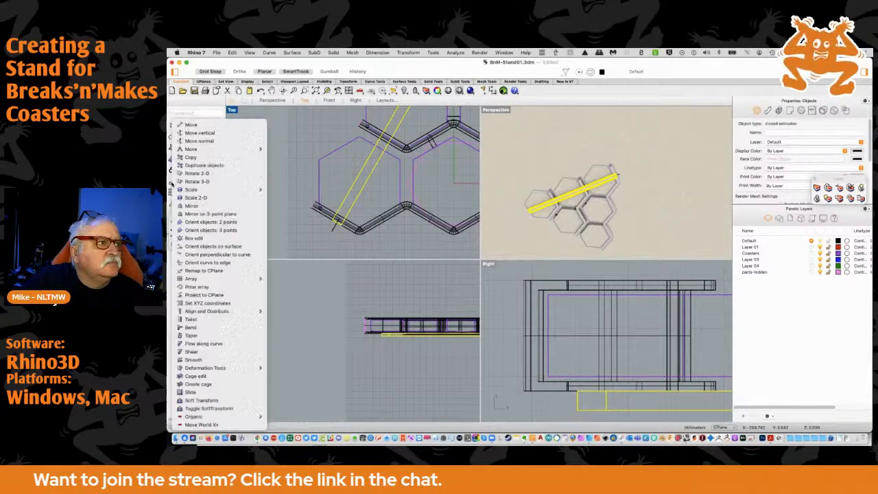
click(191, 206)
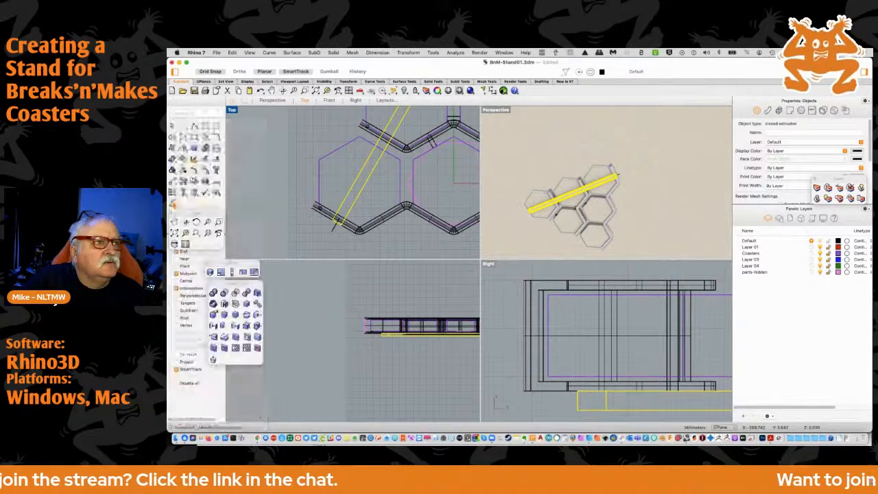
click(454, 152)
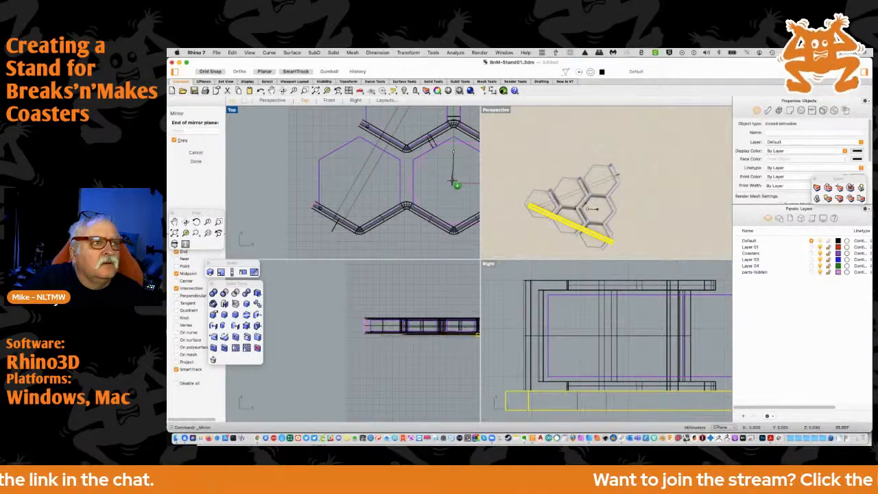
click(455, 175)
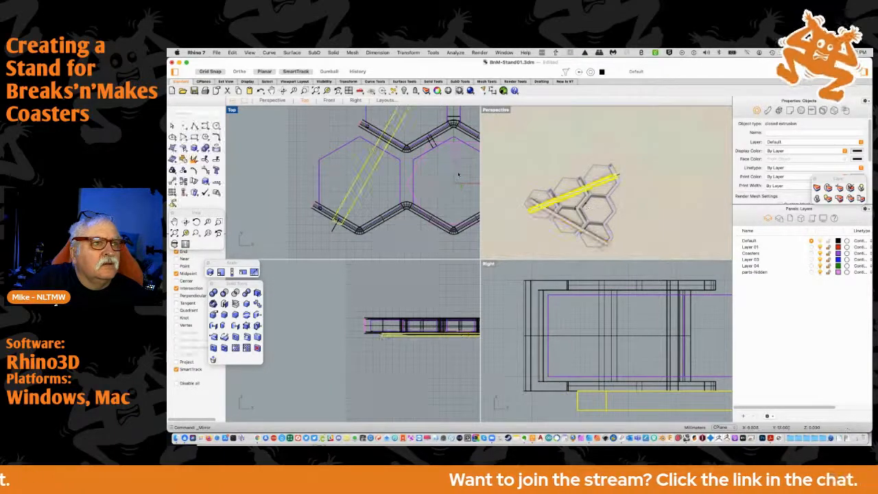
right_drag(457, 174, 315, 188)
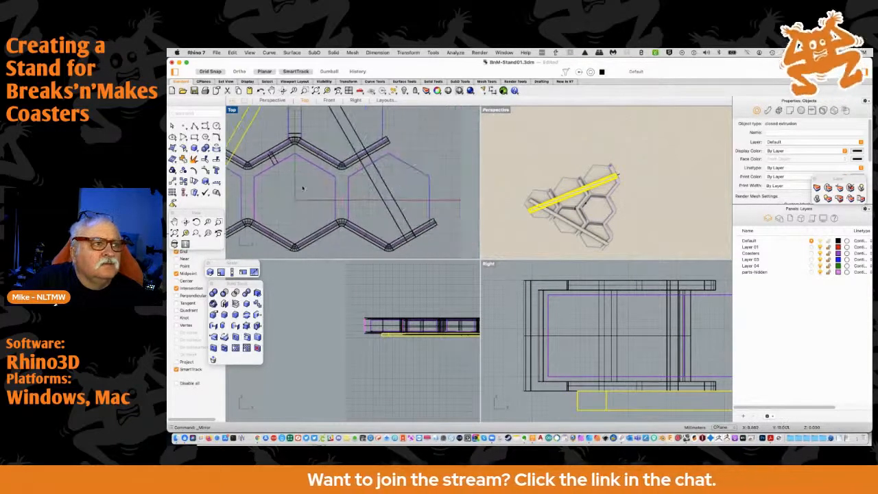
scroll(315, 188, down, 3)
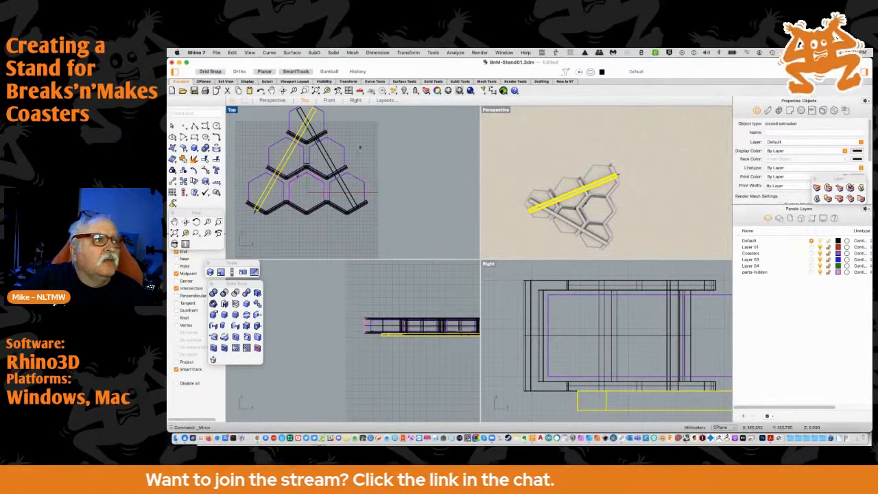
scroll(355, 148, up, 2)
scroll(356, 148, down, 2)
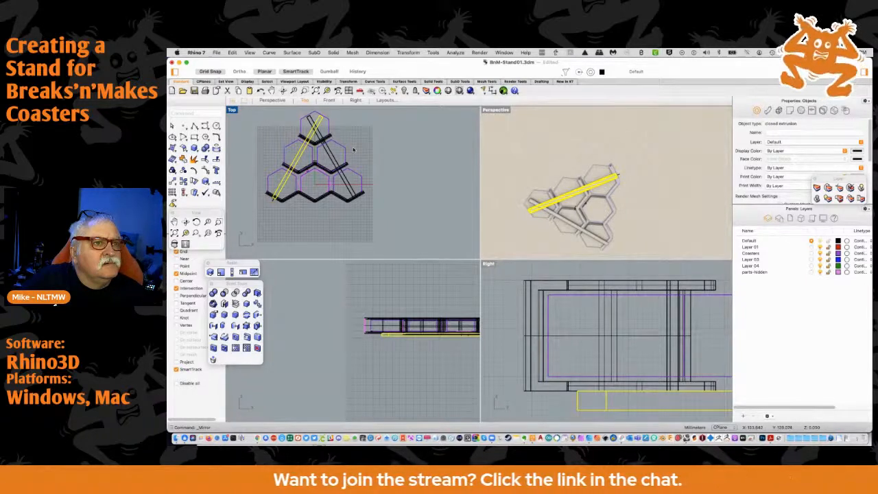
Hide the Coasters layer and deselect the strut to examine the channels and crossed struts alone in the Perspective view
right_drag(542, 206, 658, 251)
right_drag(537, 206, 546, 233)
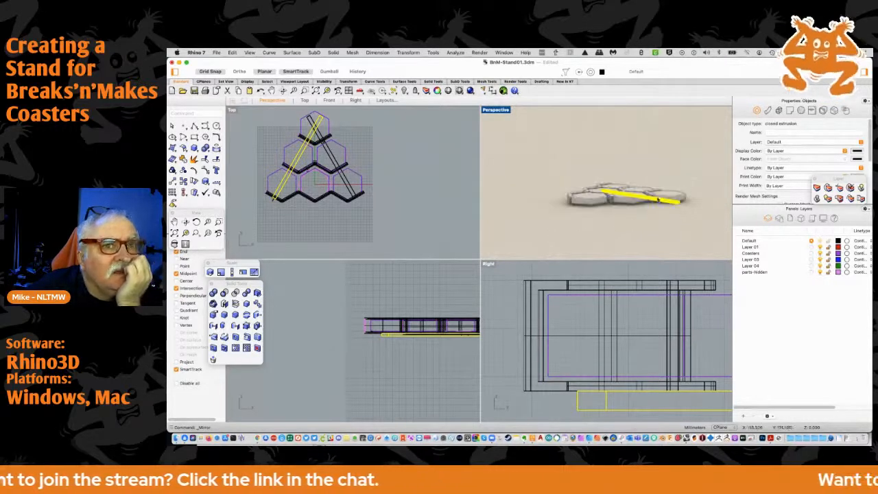
click(823, 260)
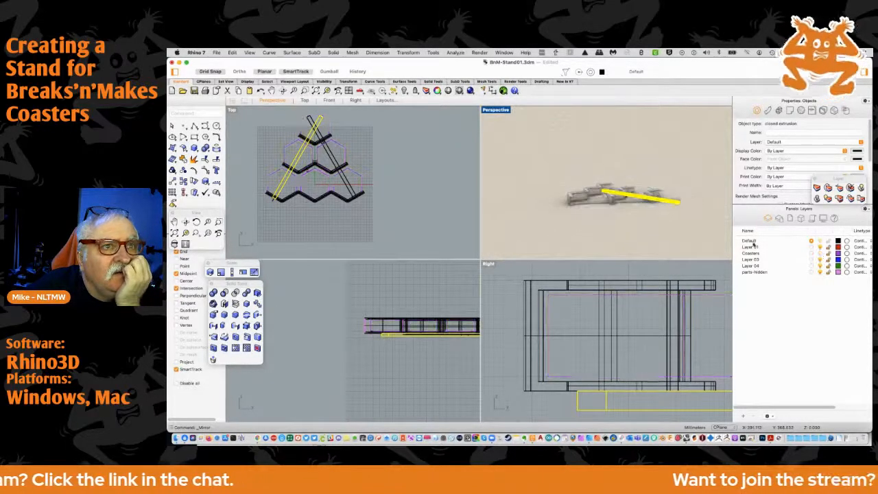
click(631, 225)
mouse_move(631, 224)
right_down()
mouse_move(645, 258)
mouse_move(628, 238)
right_up()
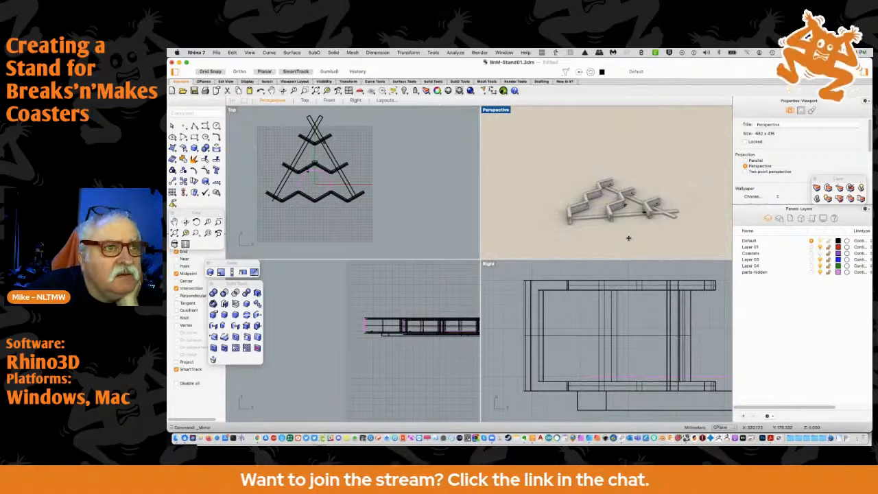
right_drag(628, 238, 637, 223)
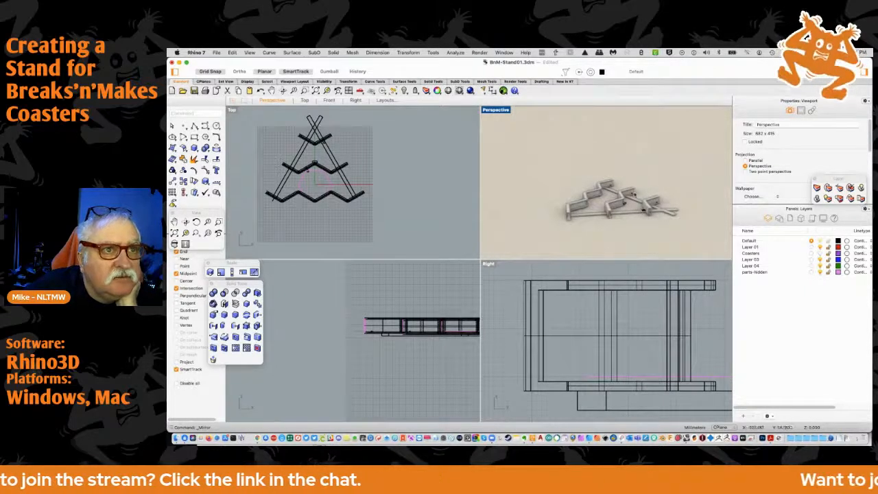
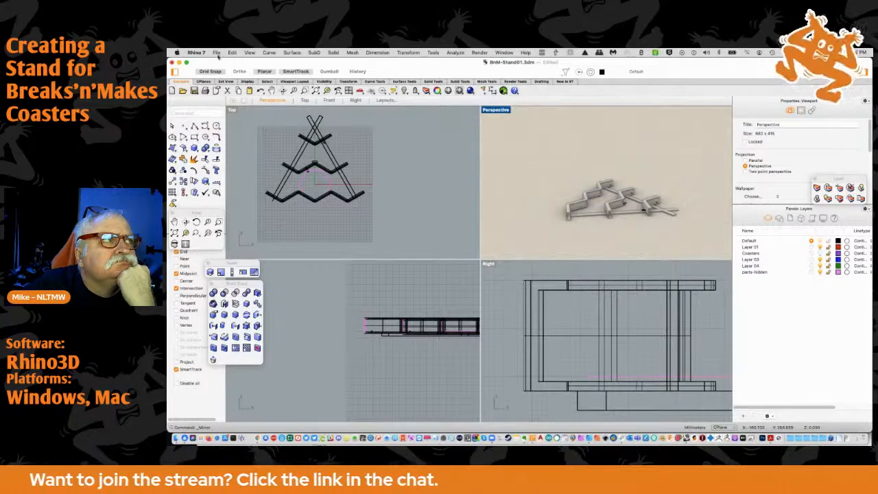
Save the coaster stand file with the channels and crossed struts
click(217, 53)
click(219, 108)
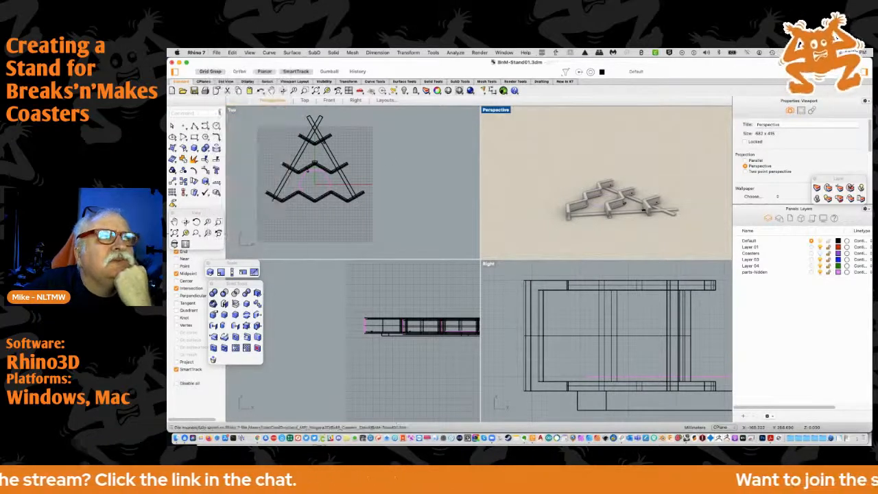
right_drag(521, 200, 674, 172)
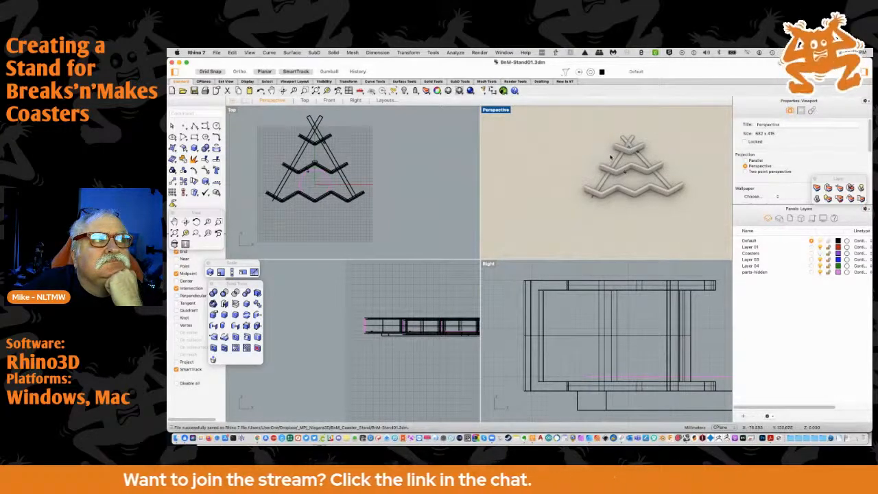
scroll(610, 157, up, 4)
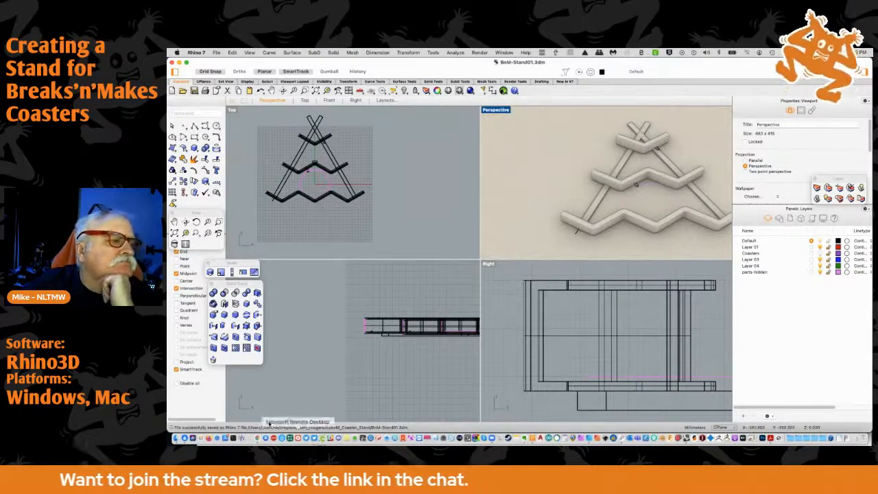
Open the CableHanger01.3dm file and acknowledge the Auto Save notice
click(177, 437)
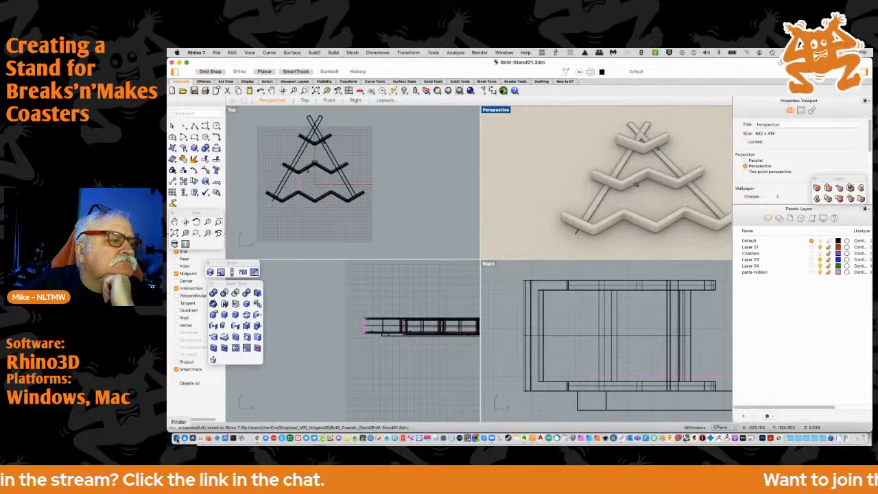
drag(353, 159, 168, 165)
drag(517, 177, 168, 179)
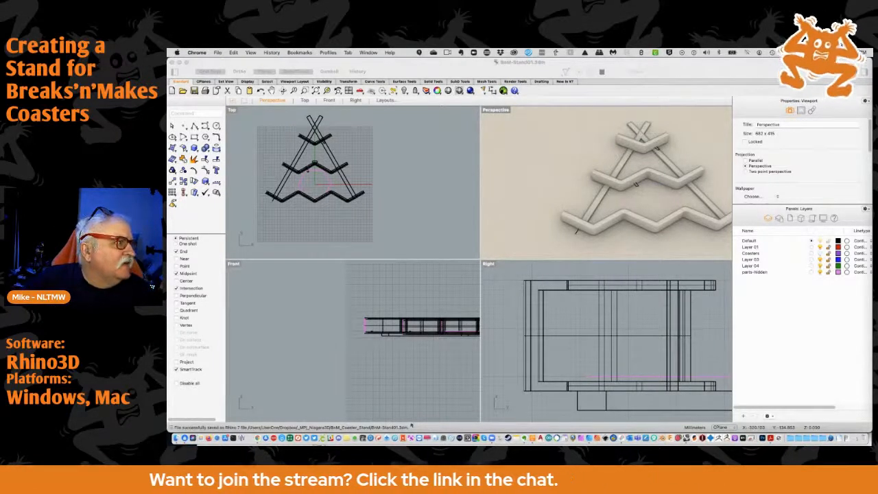
click(181, 428)
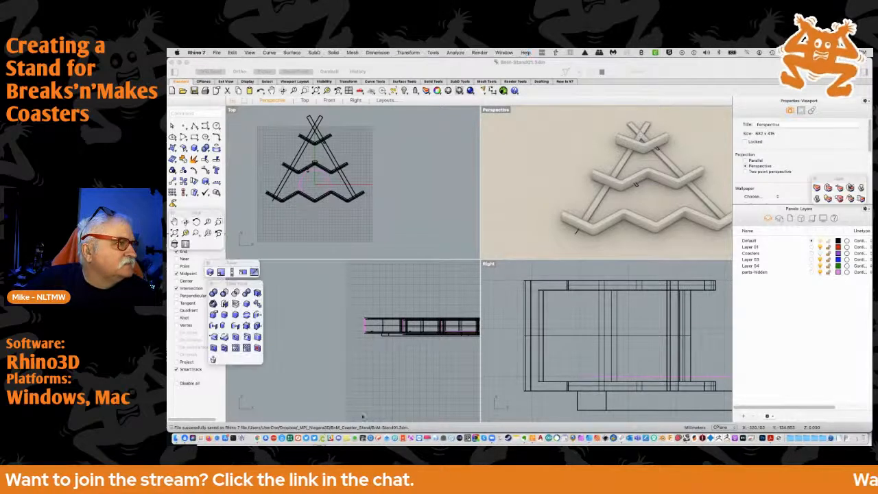
key(super+Tab)
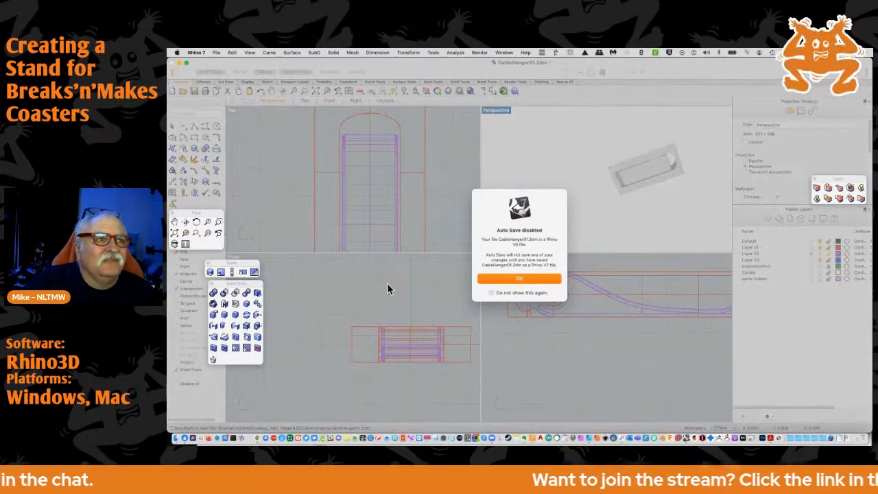
click(527, 279)
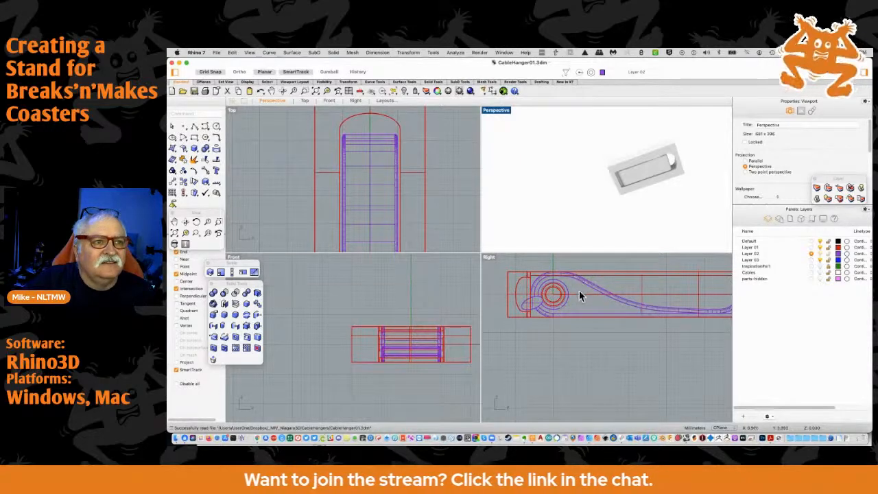
Rotate the hanger's arm about 47 degrees downward around its hinge centre in the Right view
double_click(486, 256)
scroll(419, 204, up, 2)
right_drag(447, 224, 380, 261)
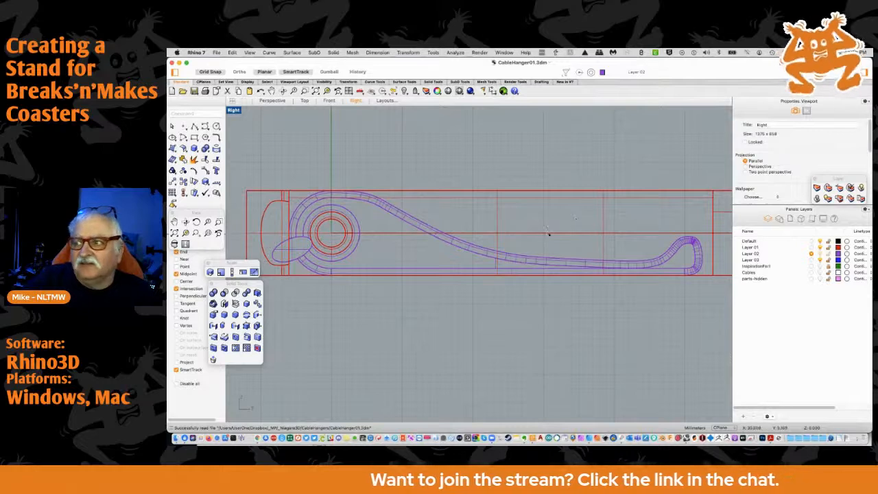
click(507, 258)
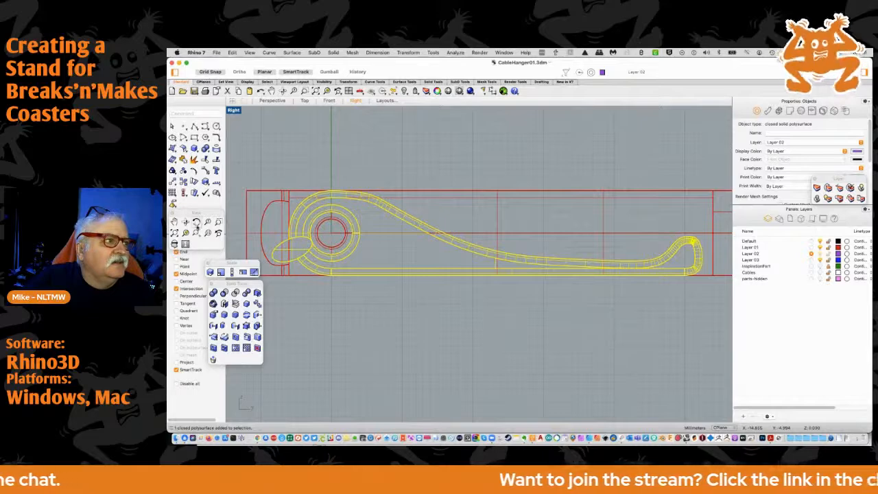
click(194, 182)
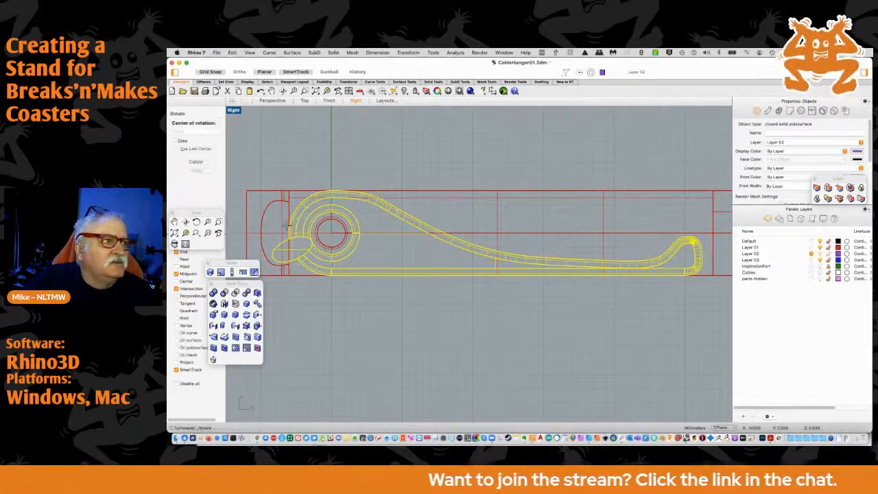
click(329, 232)
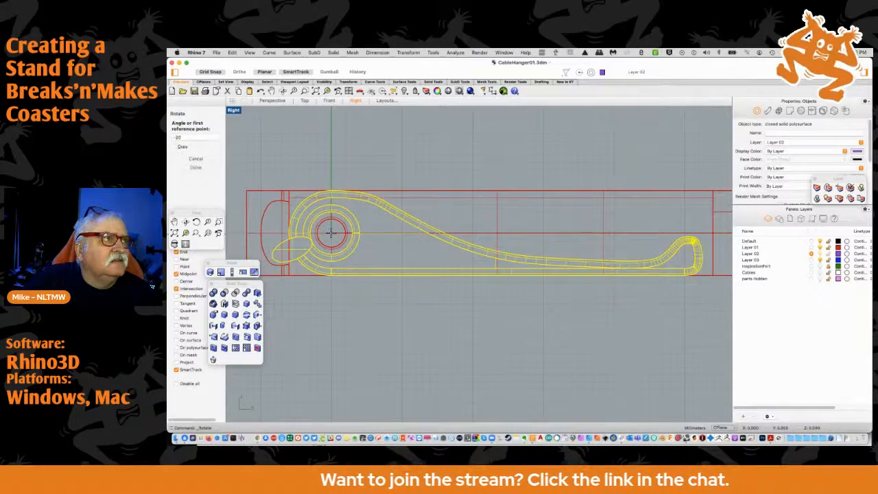
click(513, 232)
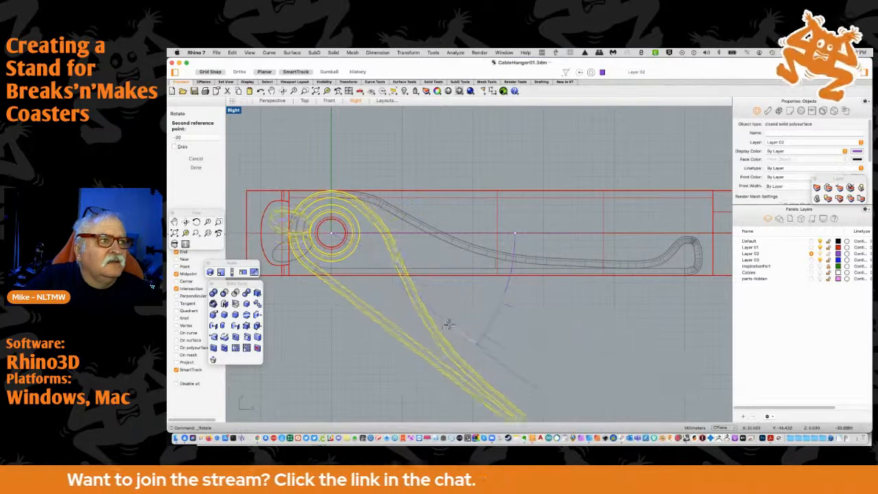
click(440, 337)
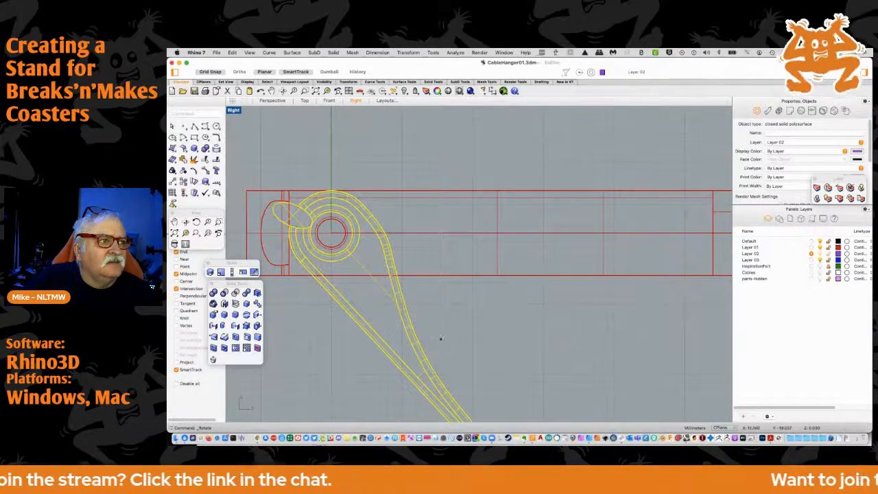
right_drag(441, 337, 434, 205)
scroll(450, 246, down, 8)
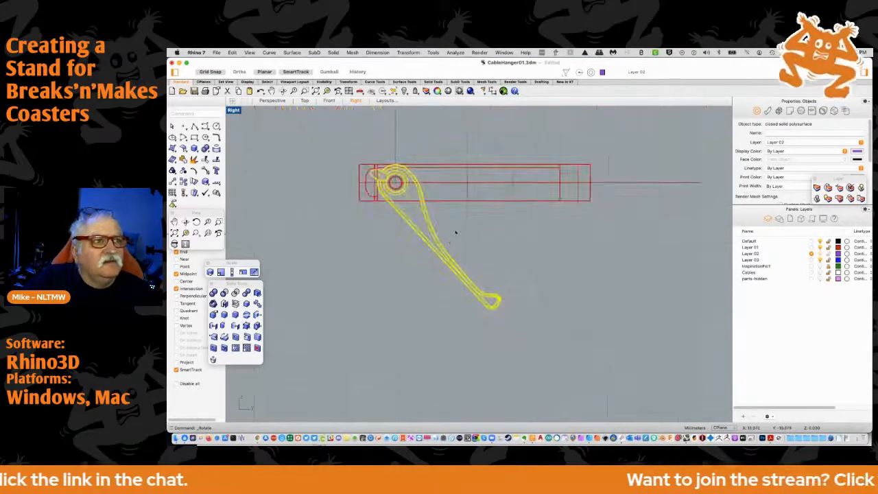
Rotate the hanger's housing and arm together 90 degrees about the hinge in the Right view, with SmartTrack and object snaps off, so the housing stands upright
right_drag(336, 260, 359, 312)
drag(355, 165, 630, 389)
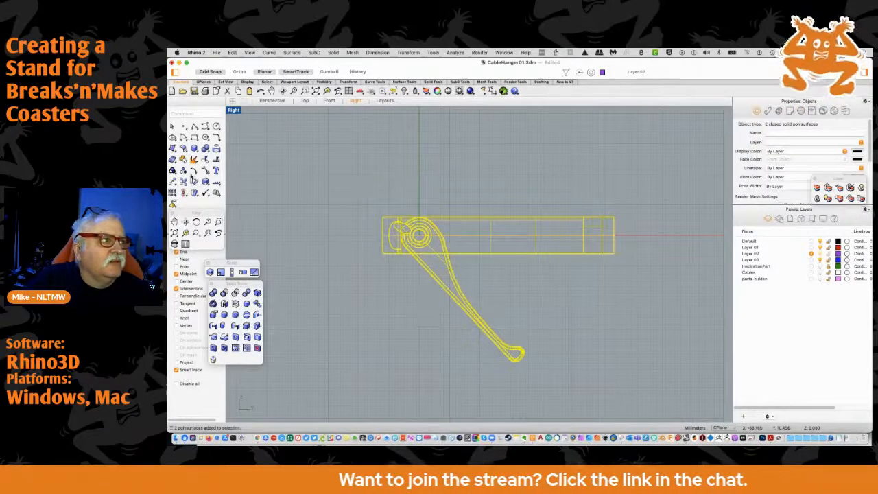
click(194, 182)
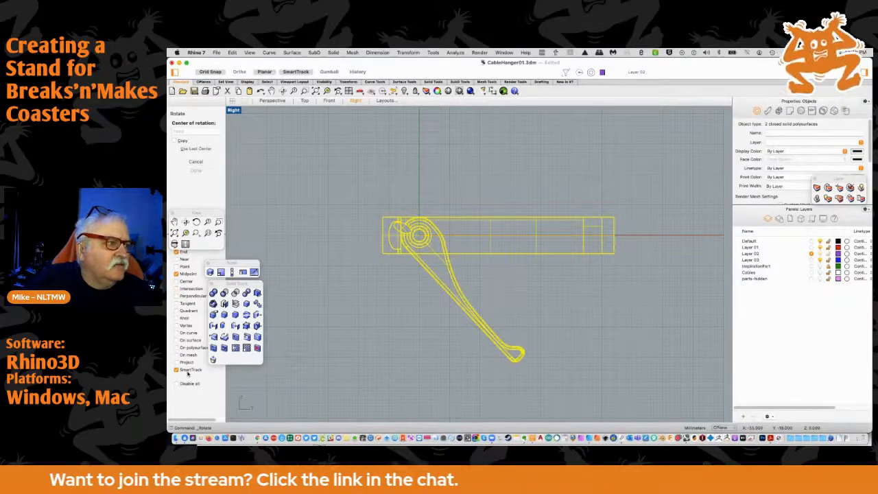
click(176, 370)
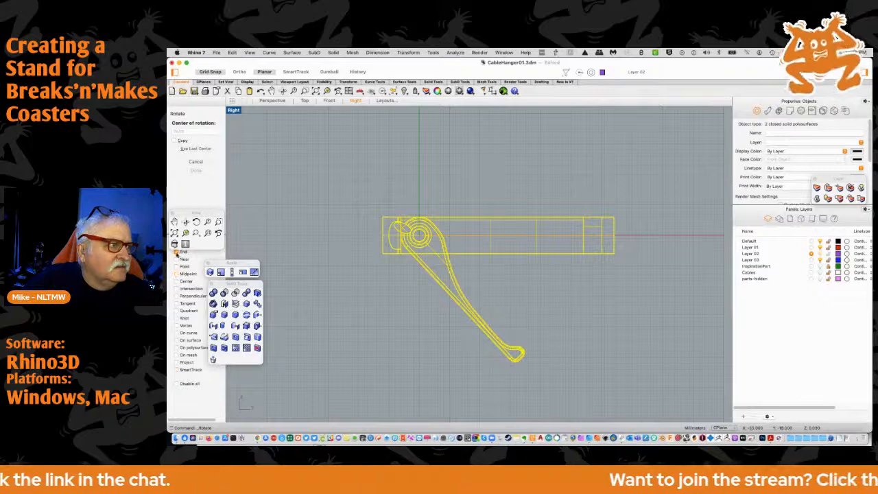
scroll(422, 240, up, 3)
click(411, 225)
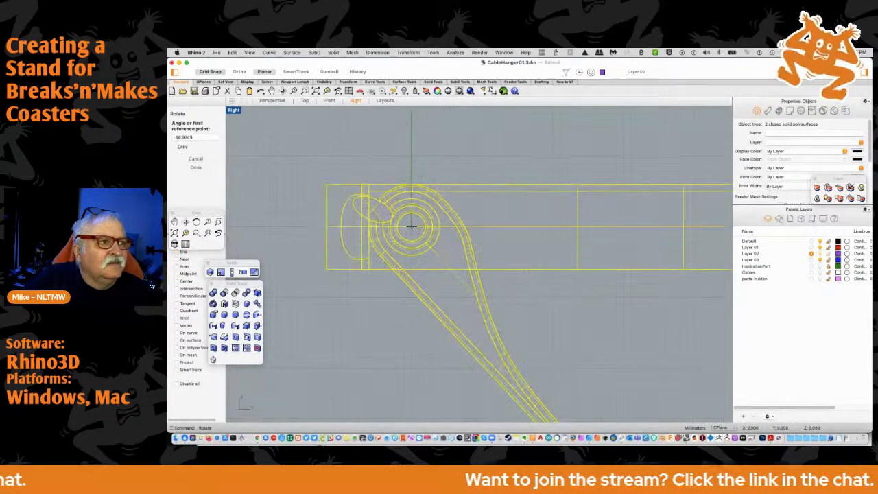
click(523, 226)
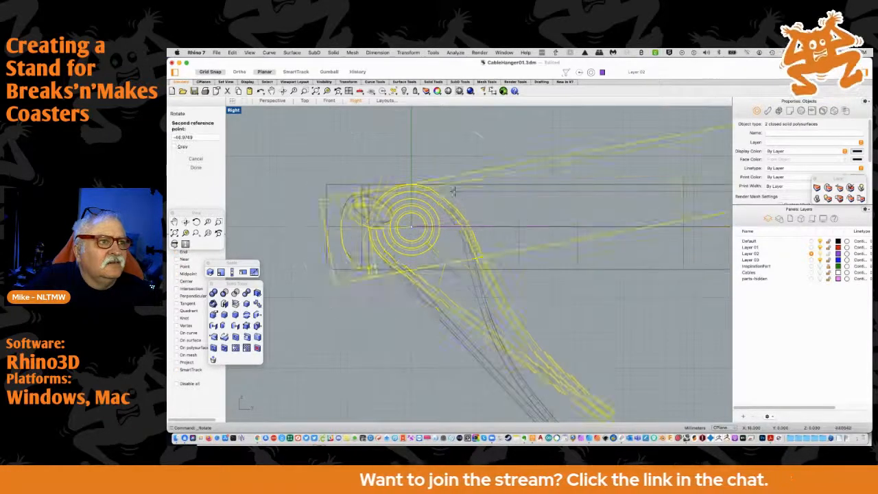
click(409, 164)
scroll(330, 251, down, 5)
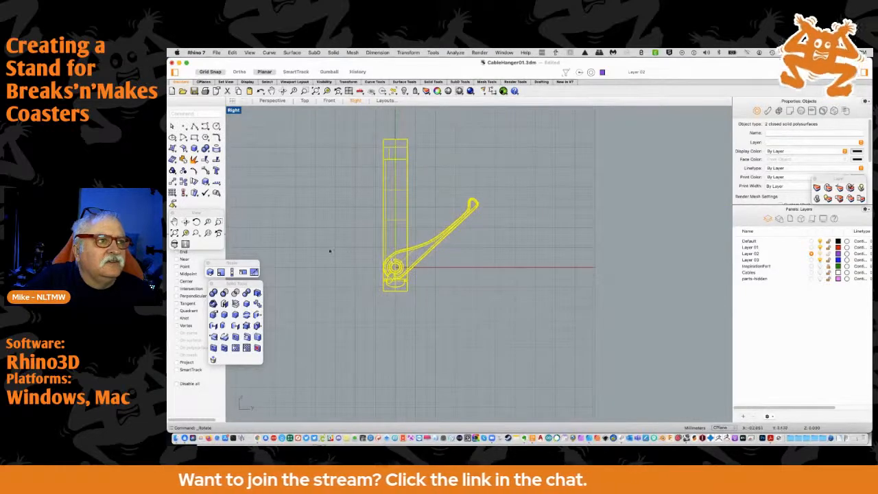
click(378, 242)
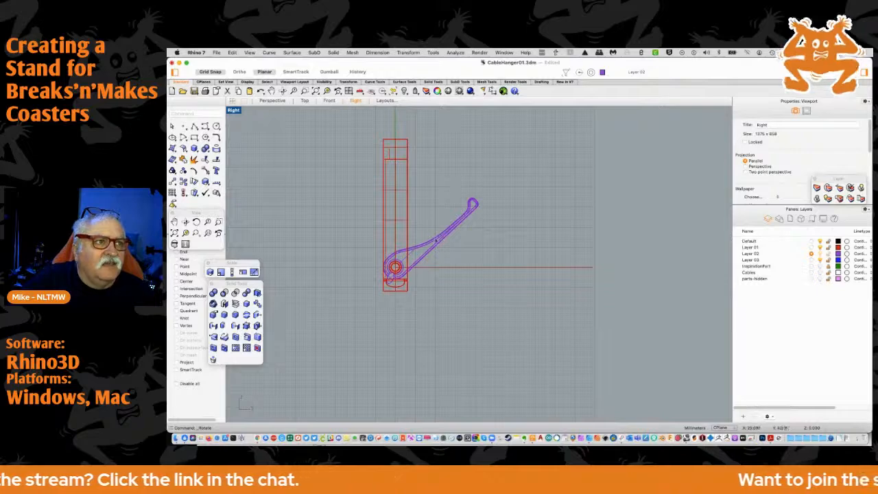
Copy the upright hanger's housing and arm to the clipboard
scroll(395, 266, up, 5)
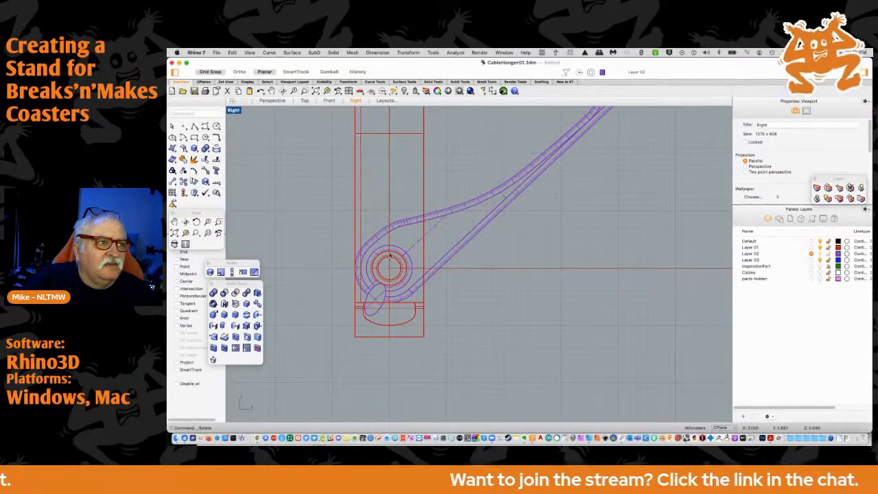
scroll(302, 234, down, 3)
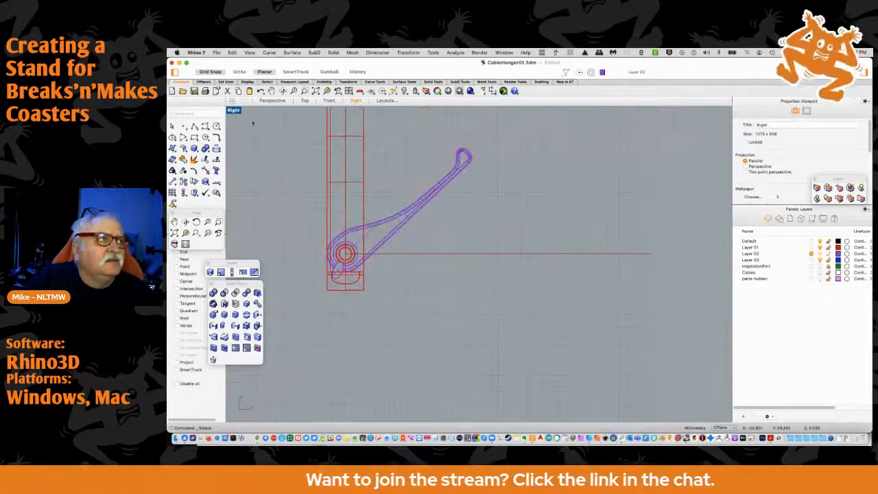
double_click(233, 110)
right_drag(563, 173, 524, 205)
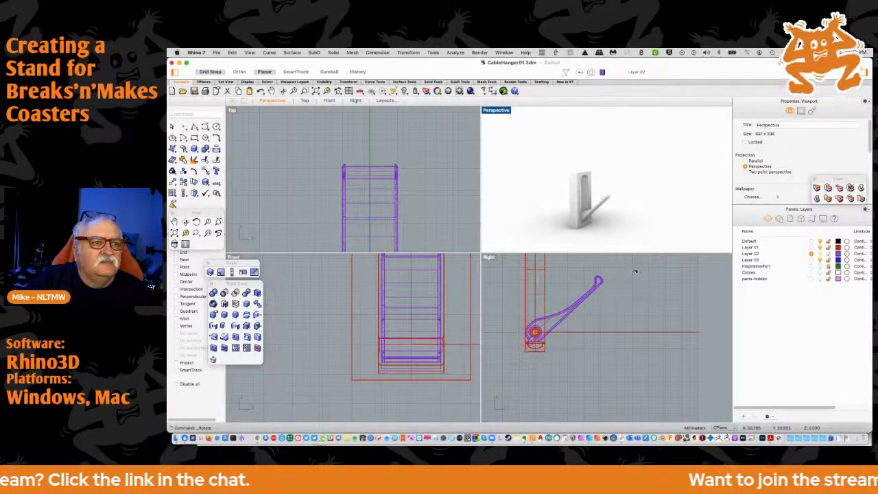
click(533, 317)
key(super+a)
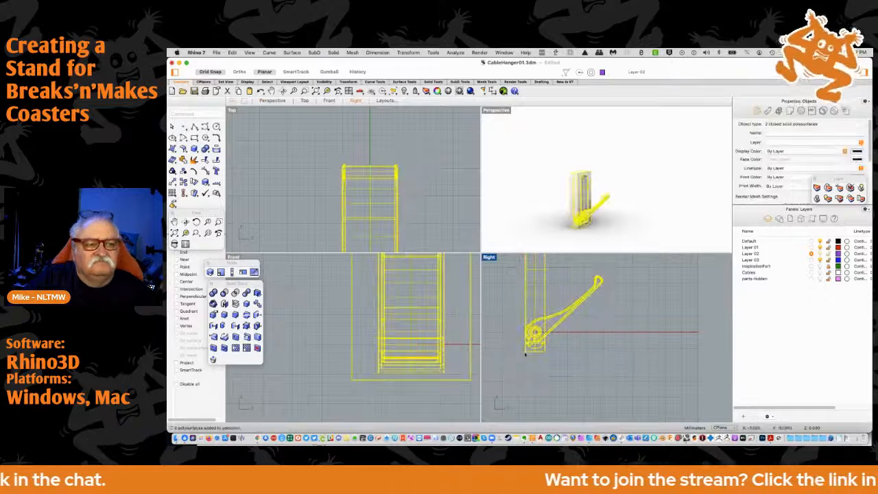
key(super+c)
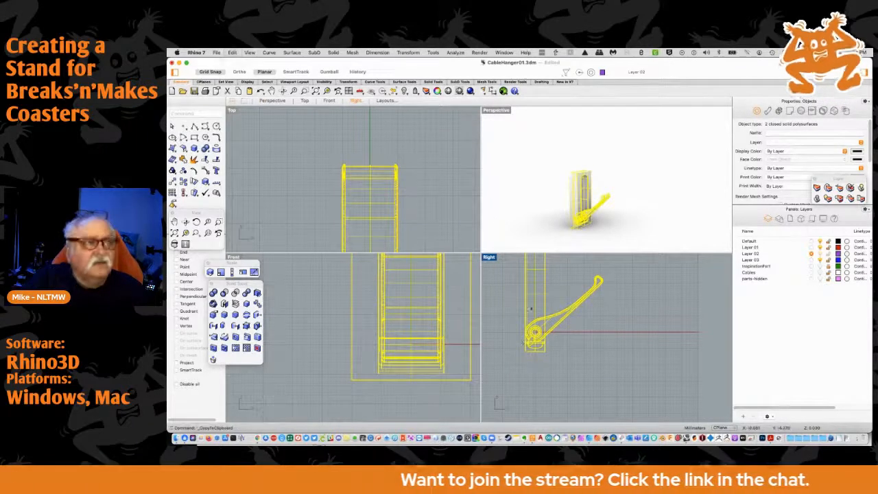
Switch to BnM-Stand01.3dm, paste the two hanger parts and fit the whole stand in all viewports
click(504, 53)
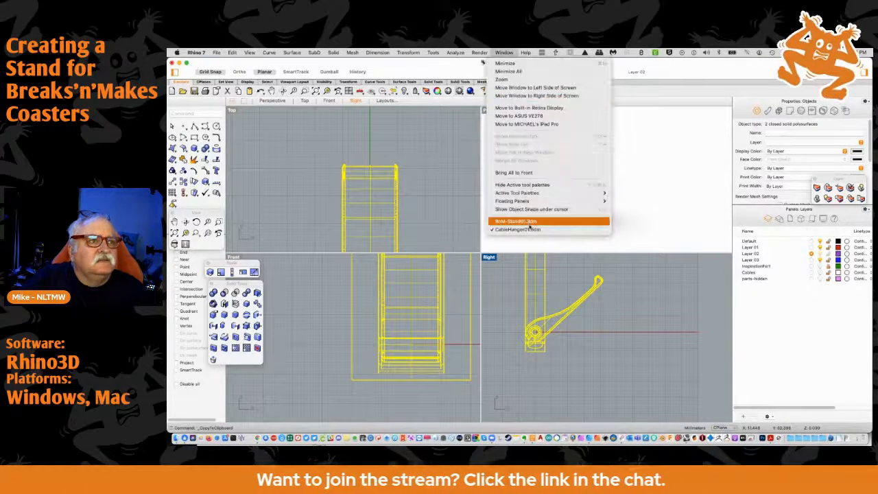
click(529, 222)
click(450, 228)
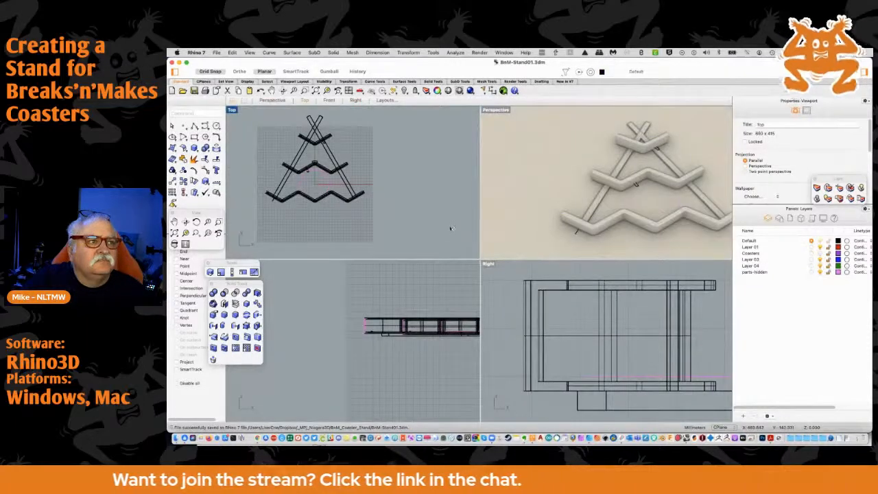
key(super+v)
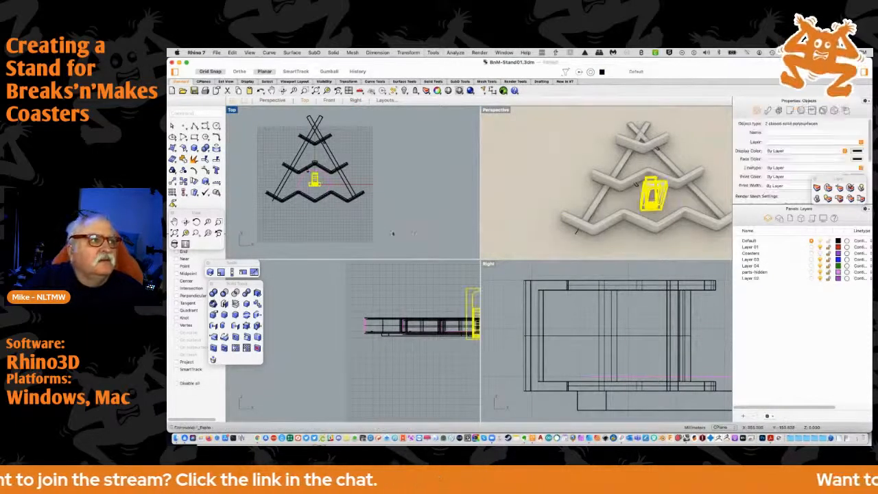
right_drag(434, 272, 369, 268)
scroll(441, 280, down, 8)
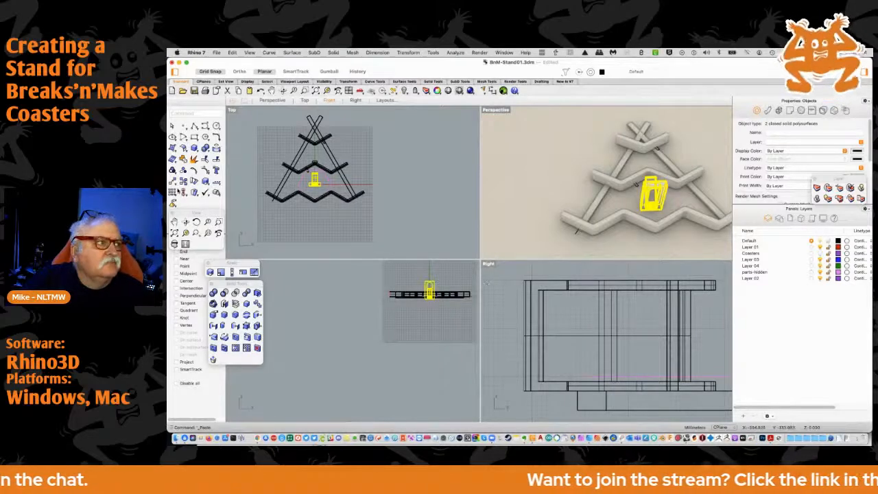
click(174, 233)
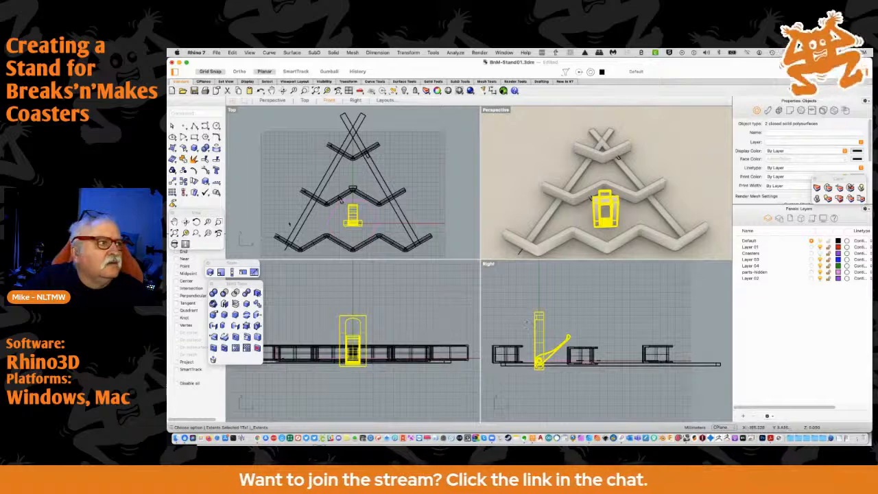
Rotate the pasted hanger parts 90 degrees about the hinge in the Right view with Ortho on, laying the housing flat
click(194, 182)
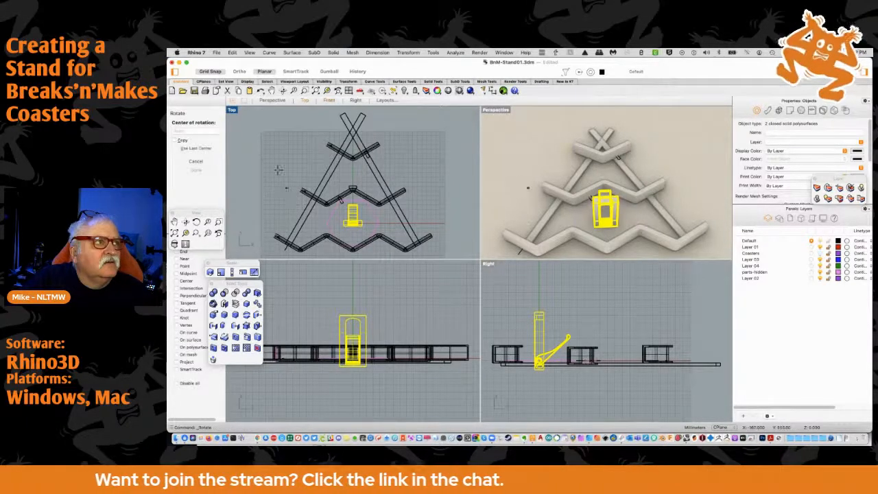
click(238, 72)
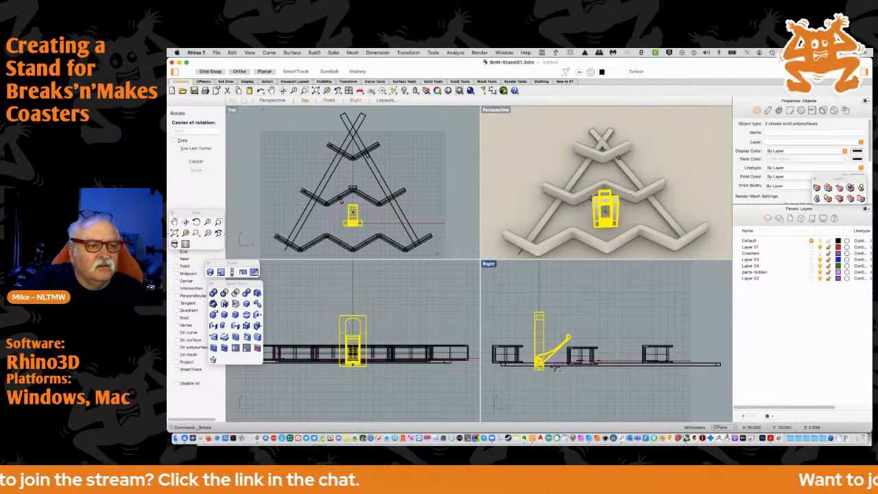
scroll(538, 351, up, 6)
click(494, 341)
click(489, 272)
right_drag(491, 332, 630, 338)
click(568, 347)
right_drag(562, 337, 568, 347)
scroll(570, 345, down, 5)
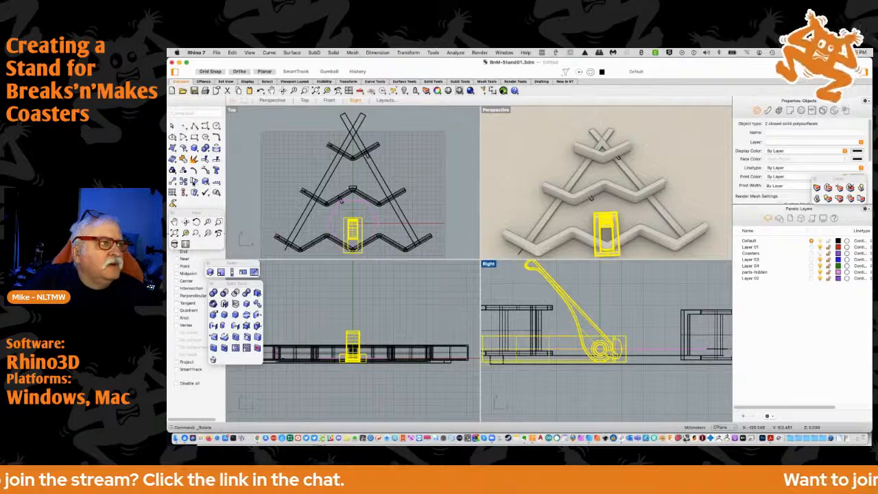
Rotate the pasted hanger parts 180 degrees in the Front view so the arm hangs below the stand
key(Return)
scroll(425, 319, up, 4)
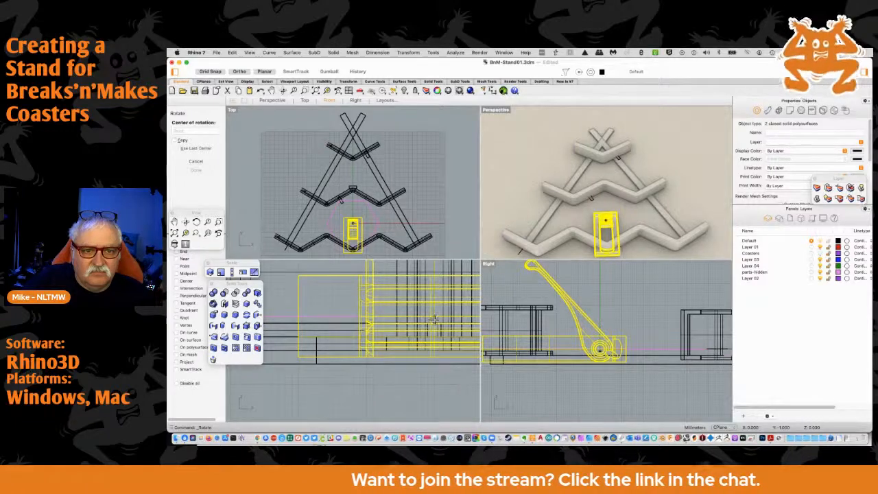
click(433, 315)
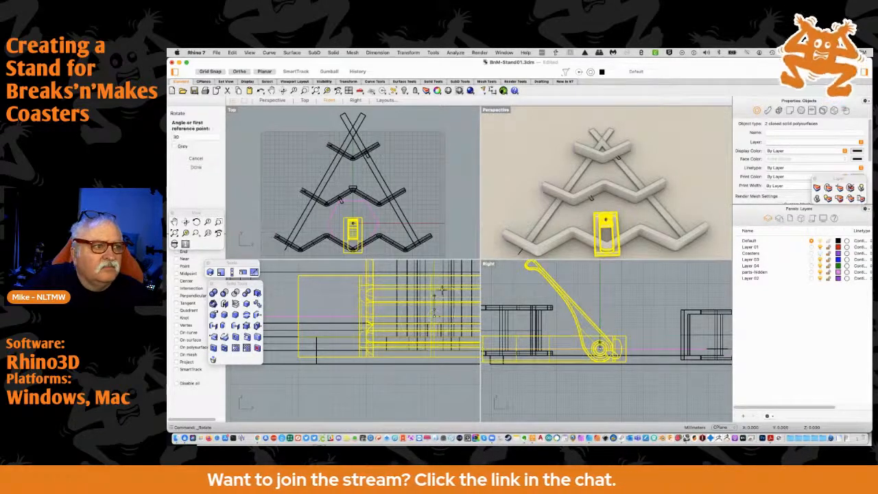
click(441, 283)
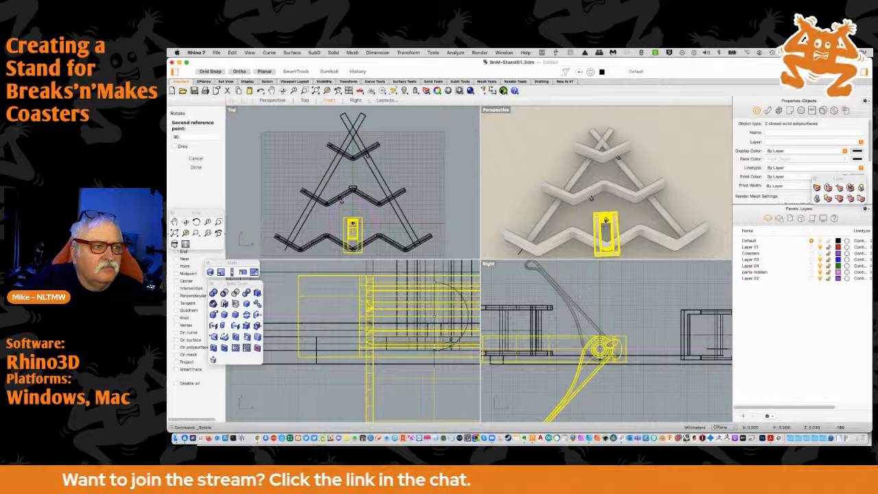
key(Escape)
scroll(573, 301, down, 5)
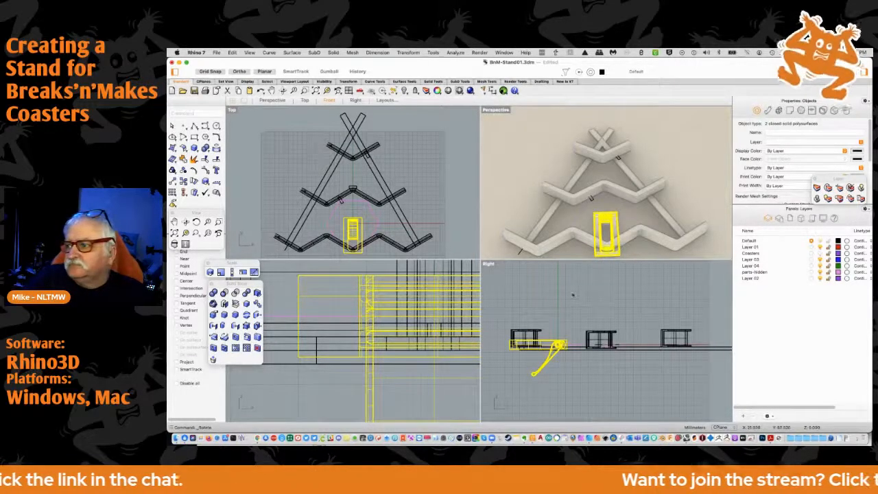
Examine the hinge, the arm and the housing's fit against the stand in the Right, Perspective and Top views
scroll(549, 346, up, 3)
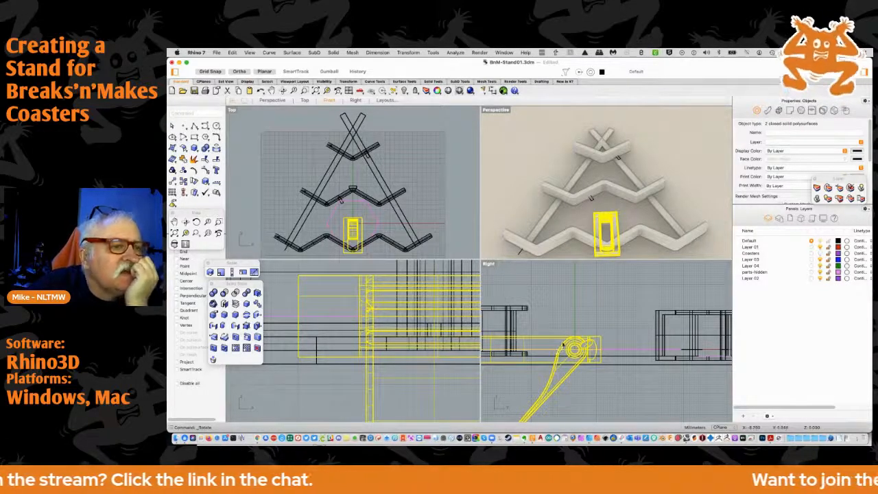
right_drag(573, 353, 637, 336)
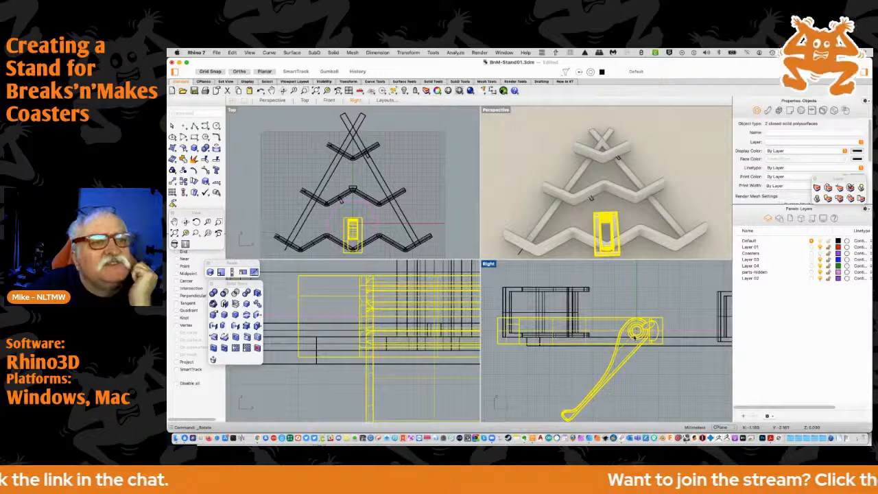
scroll(637, 335, up, 9)
scroll(637, 334, up, 3)
click(627, 310)
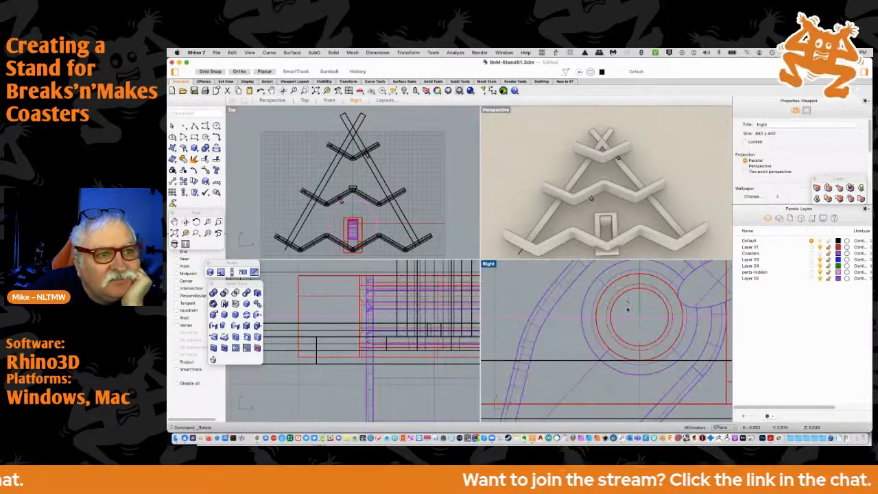
click(625, 294)
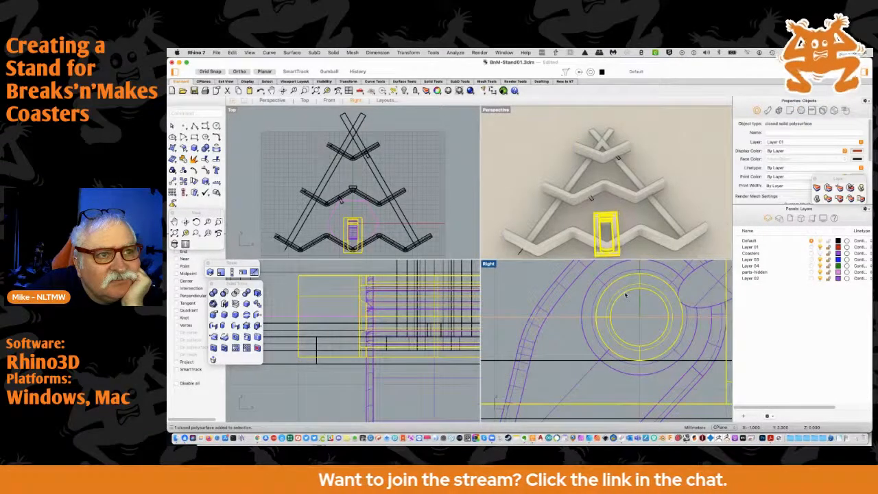
scroll(619, 215, up, 5)
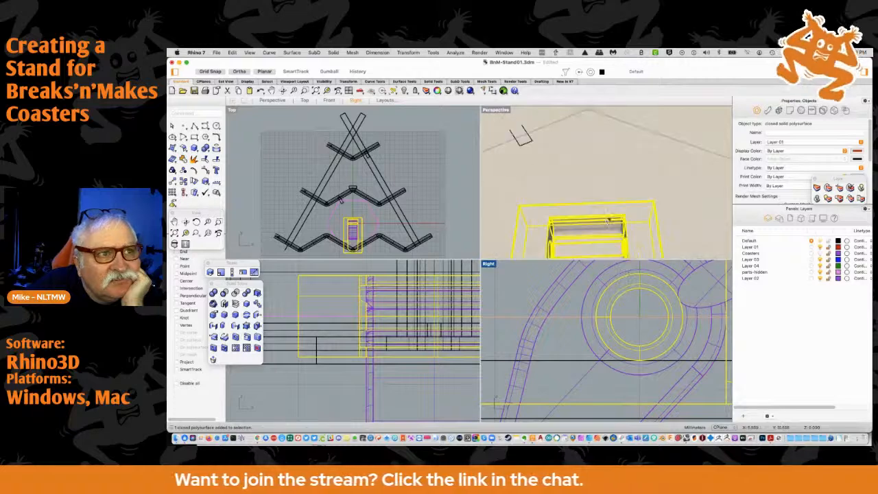
scroll(597, 226, down, 3)
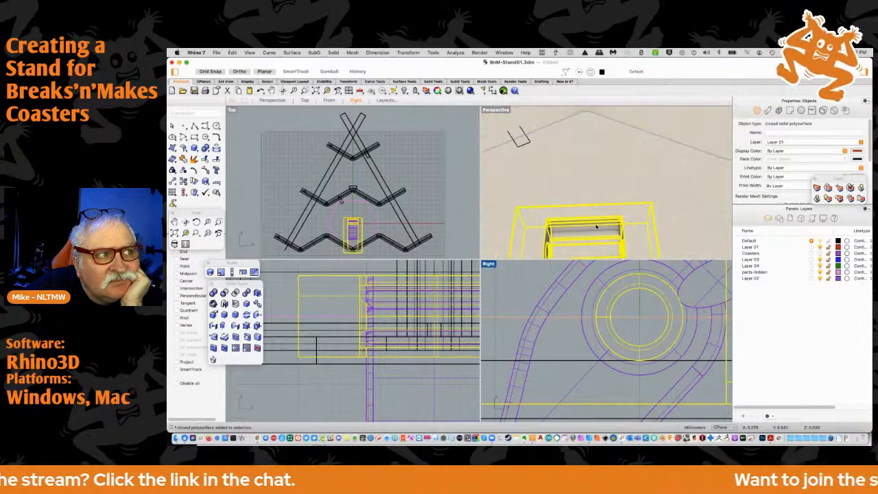
scroll(348, 232, up, 6)
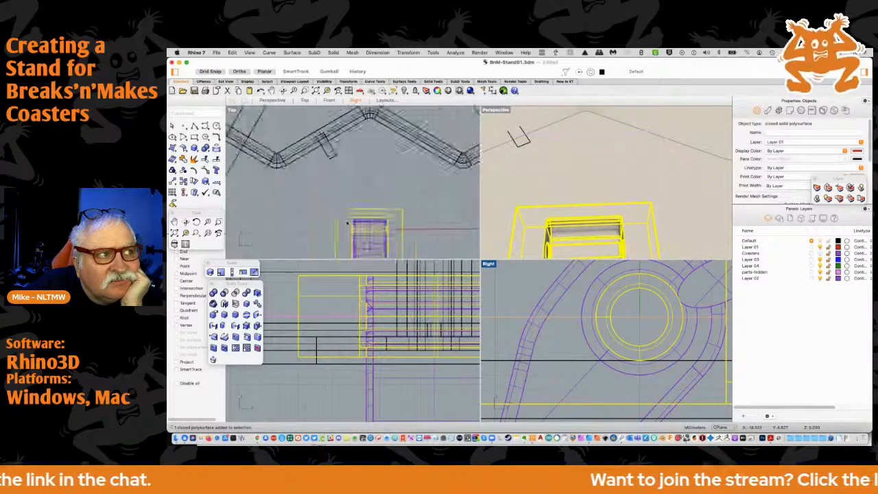
scroll(392, 238, up, 3)
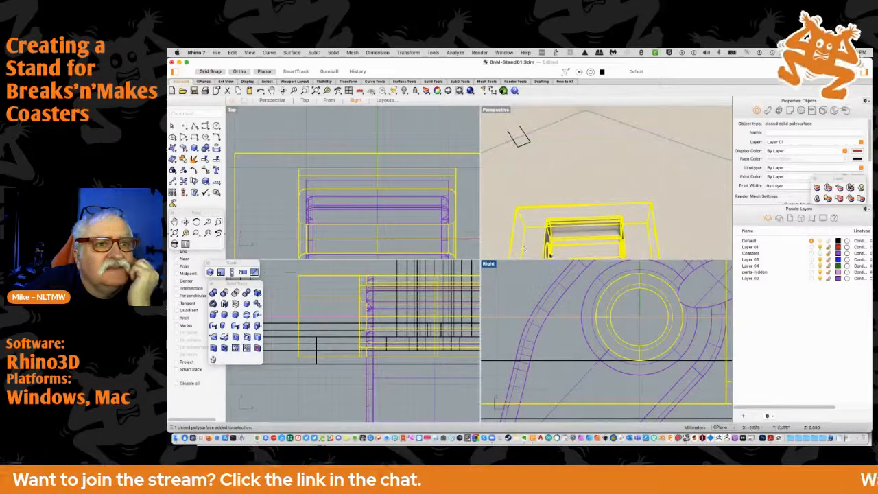
scroll(630, 299, down, 8)
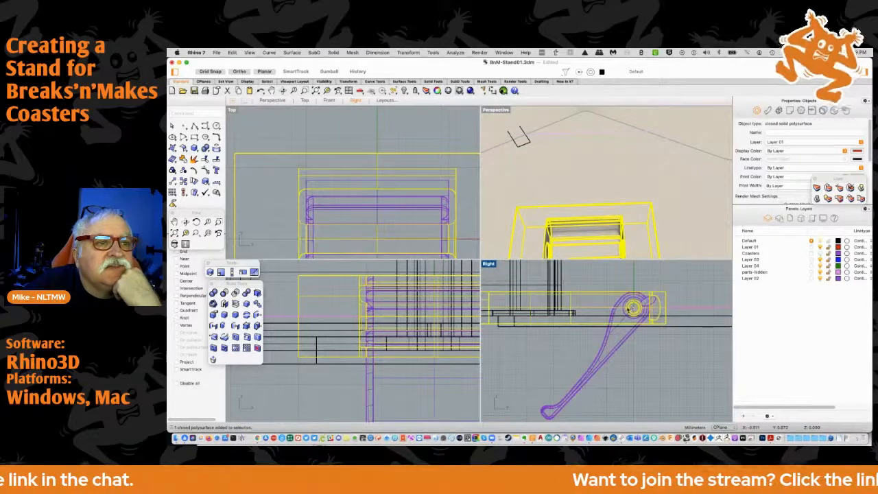
right_drag(616, 304, 672, 296)
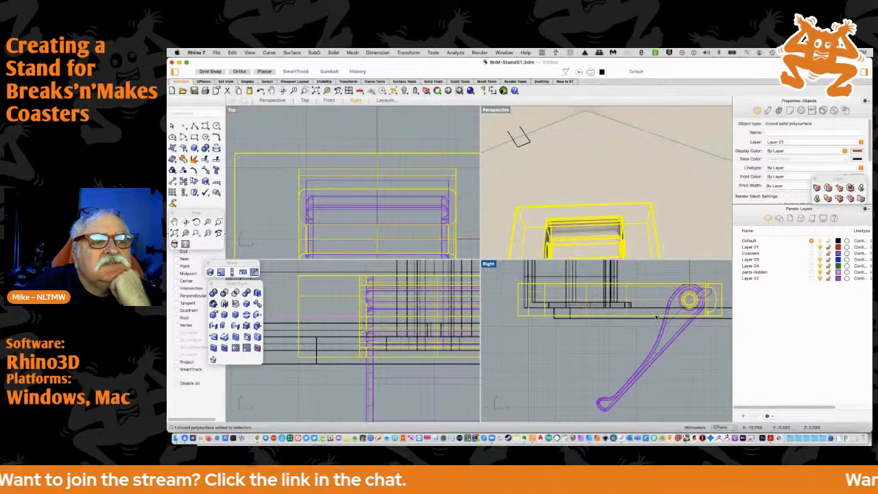
scroll(653, 319, down, 3)
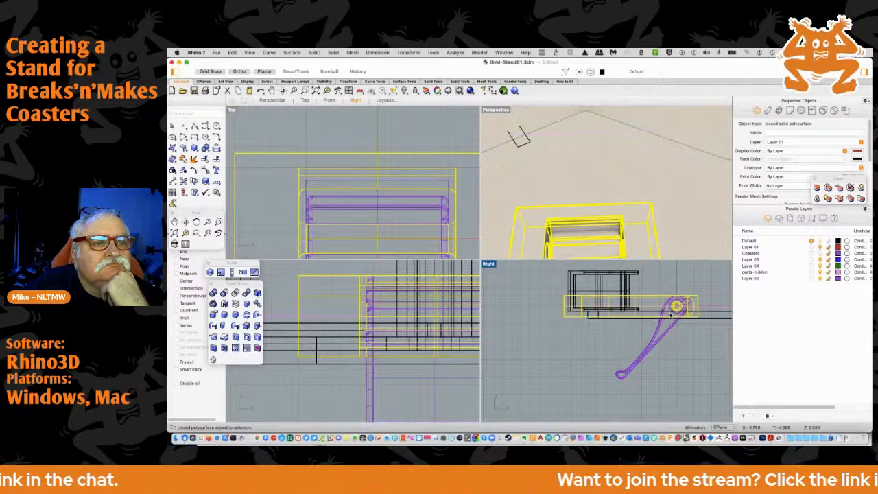
scroll(609, 342, down, 2)
scroll(609, 340, down, 2)
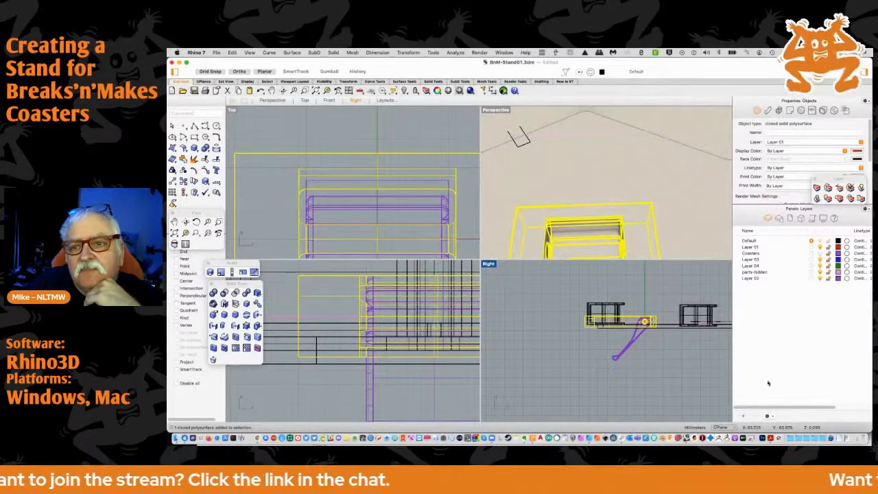
key(super+Tab)
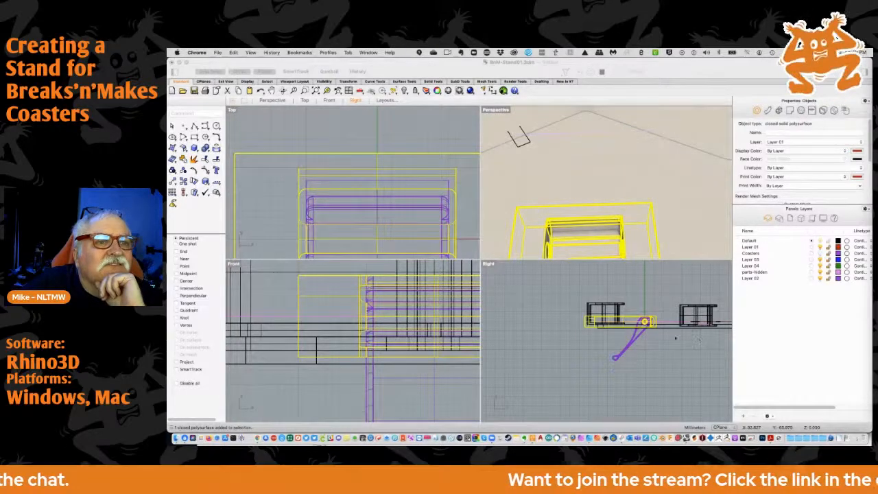
scroll(632, 328, up, 3)
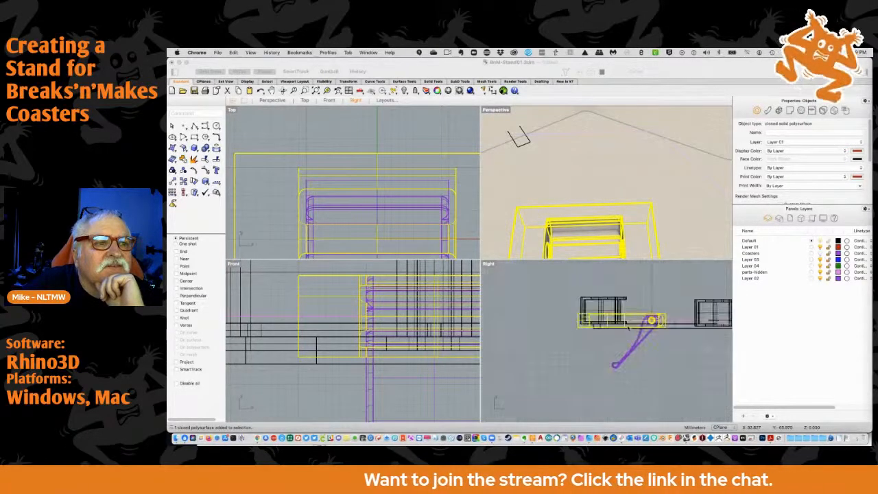
scroll(627, 329, up, 4)
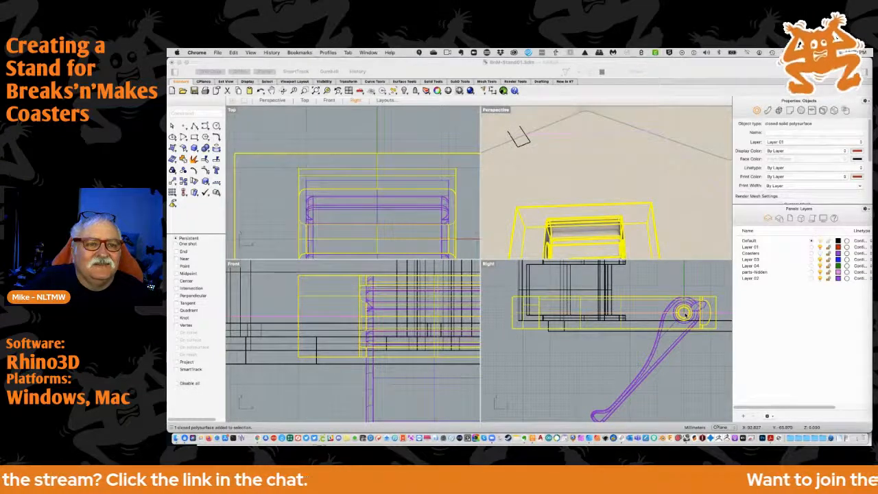
Select the hanger's housing and arm and move them 3 mm straight down in the Right view
click(684, 329)
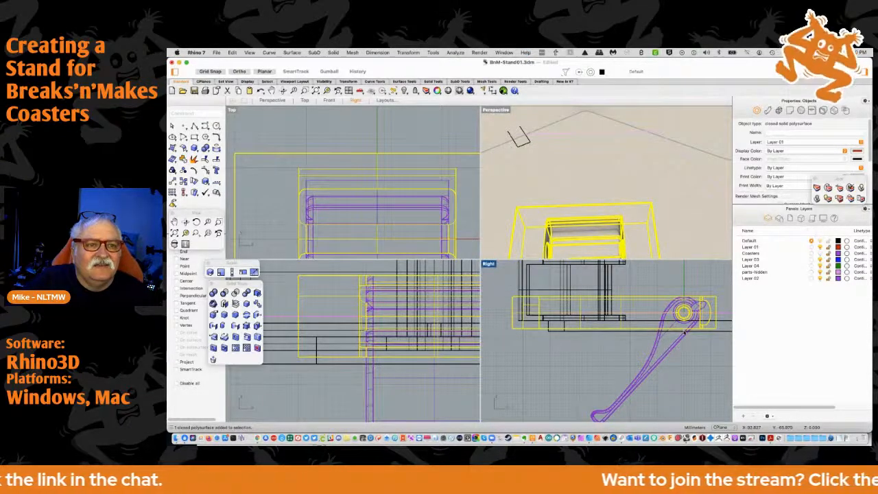
key(Escape)
scroll(675, 281, down, 3)
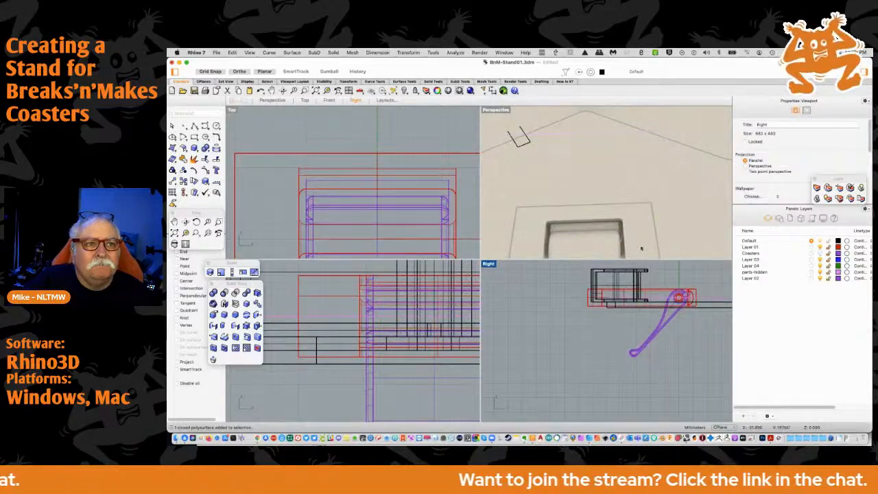
scroll(639, 219, down, 5)
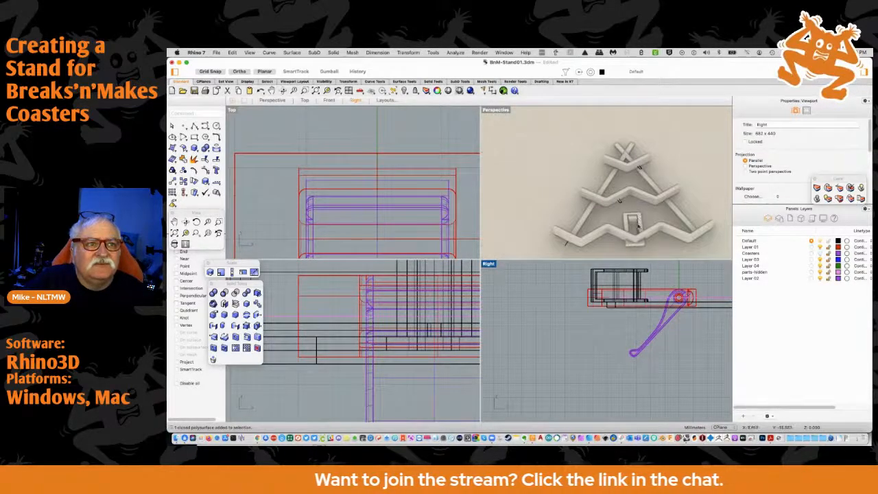
scroll(686, 299, up, 4)
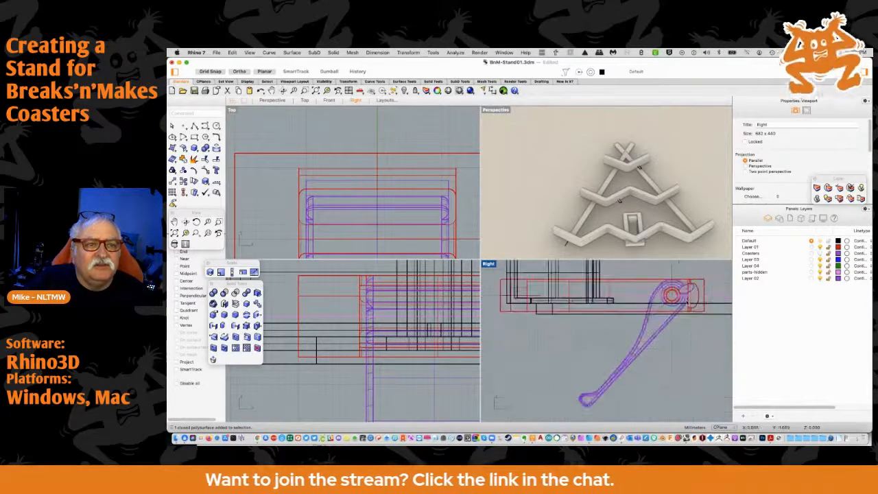
click(657, 297)
click(701, 276)
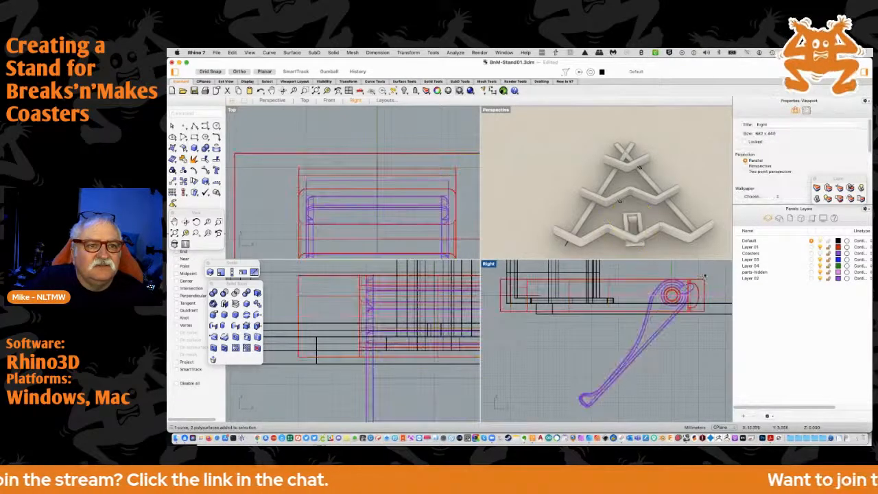
click(655, 295)
mouse_move(665, 294)
mouse_down()
mouse_move(668, 284)
mouse_move(669, 302)
mouse_move(669, 268)
mouse_move(669, 307)
mouse_move(670, 296)
mouse_up()
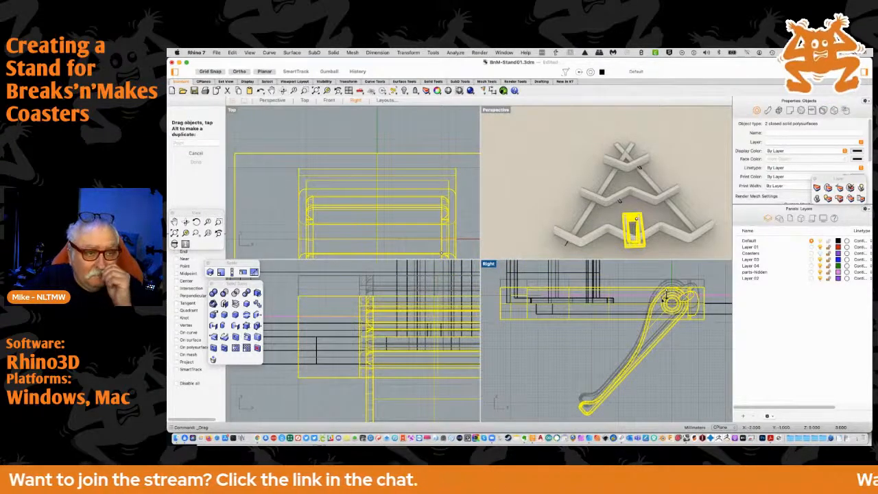
drag(670, 296, 663, 299)
click(627, 309)
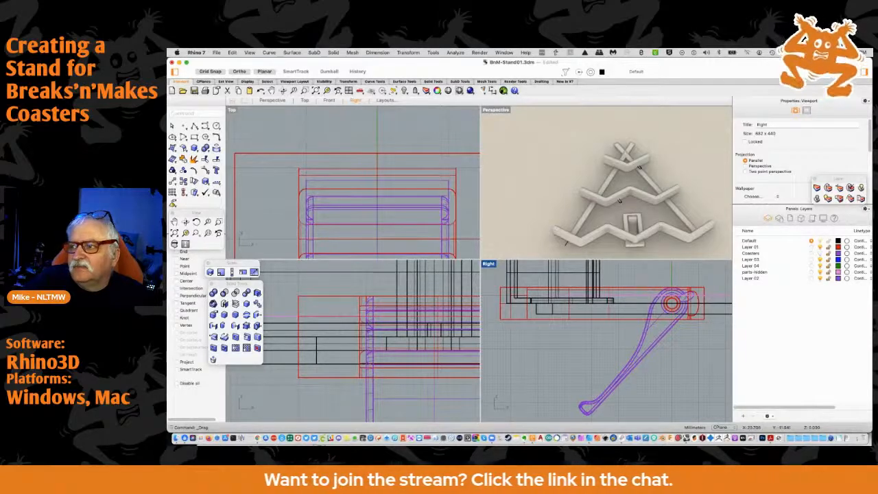
key(super+Tab)
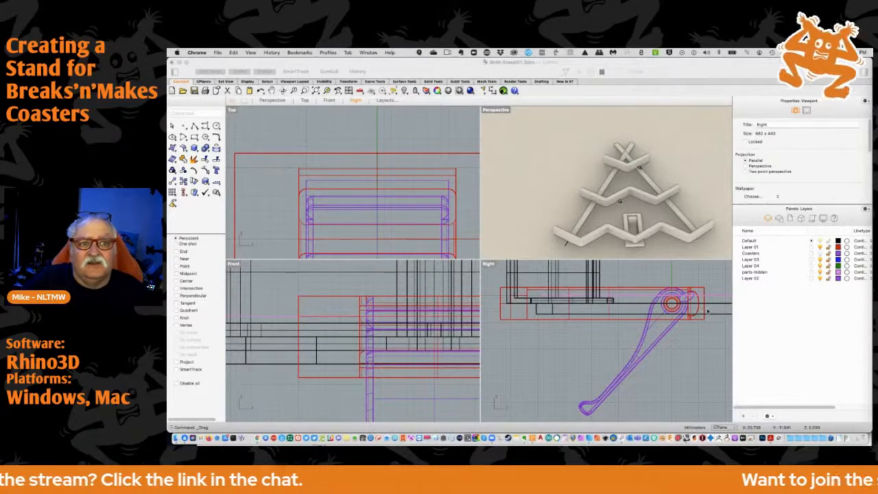
click(671, 305)
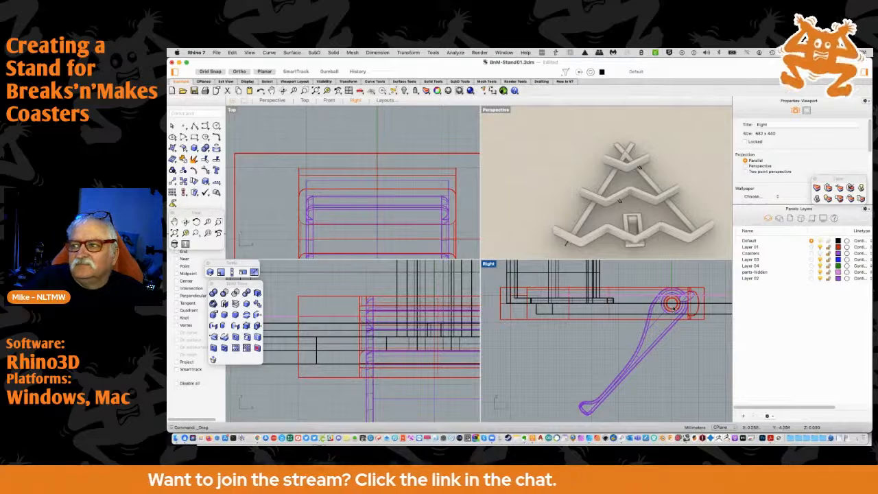
Move the hanger's housing and arm further down in the Right view, bringing the housing's upper edge level with the underside of the channels
scroll(675, 306, up, 4)
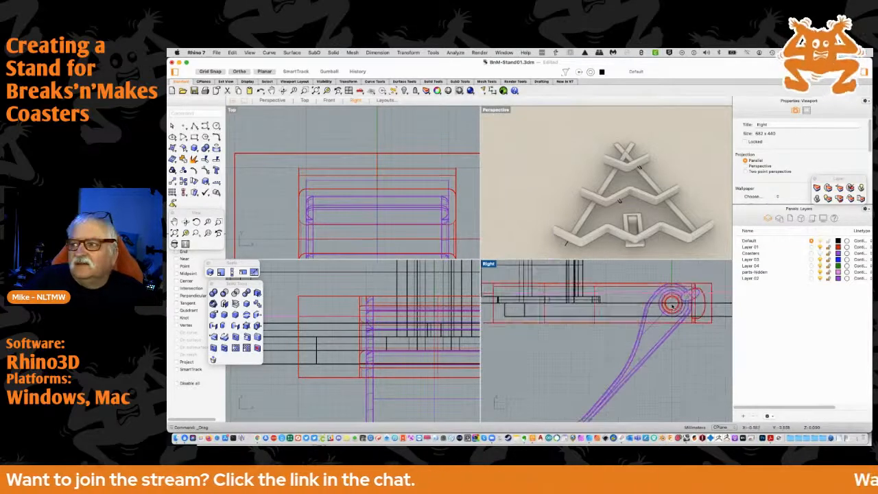
scroll(671, 306, down, 3)
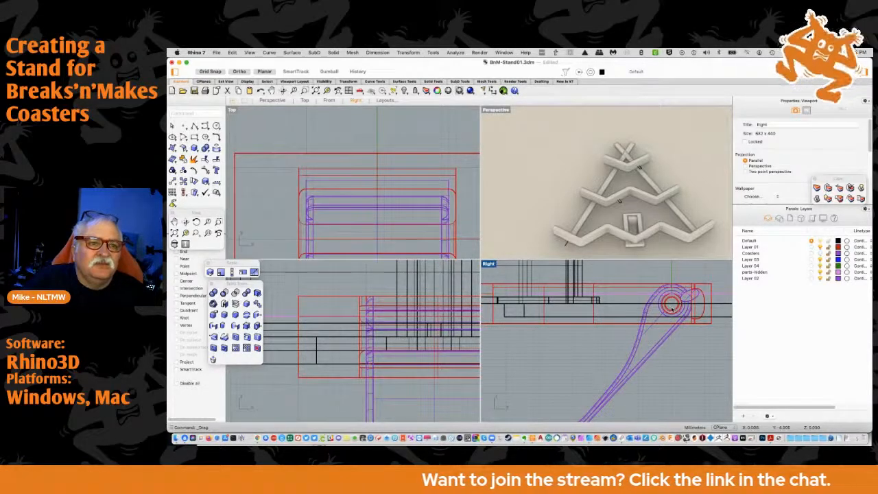
click(670, 306)
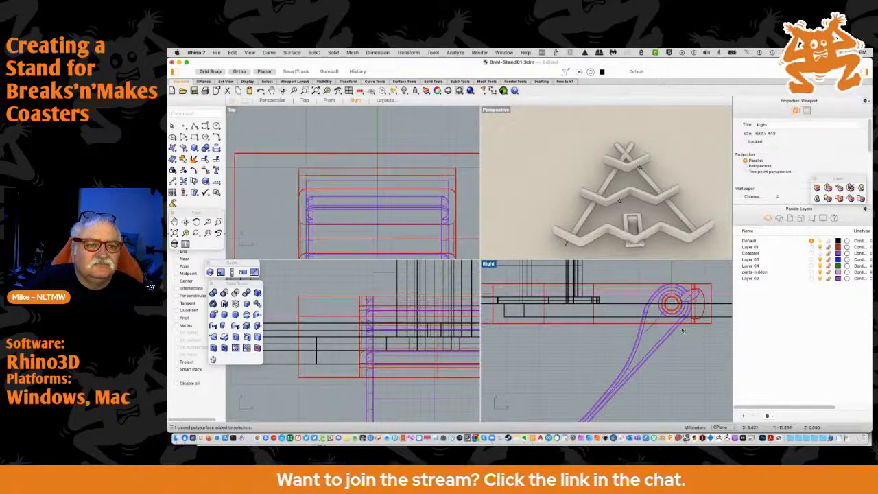
shift+click(676, 325)
drag(676, 325, 677, 336)
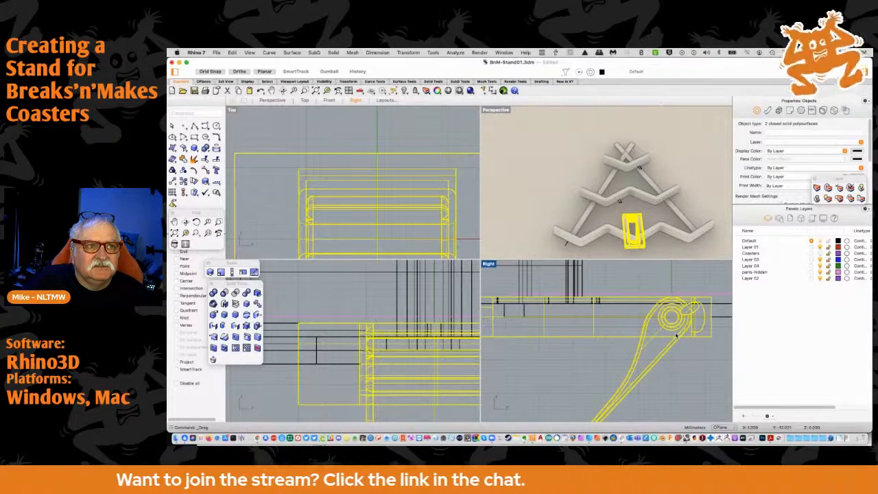
right_drag(701, 347, 723, 330)
scroll(693, 336, down, 4)
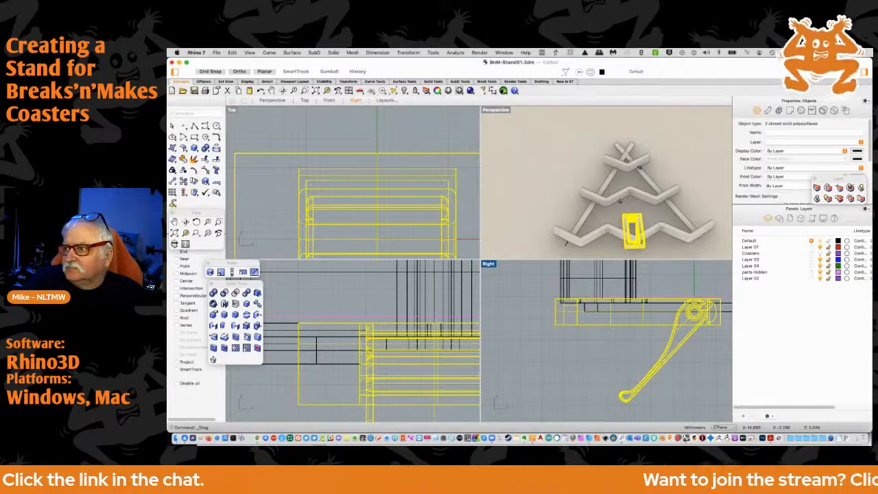
key(super+Tab)
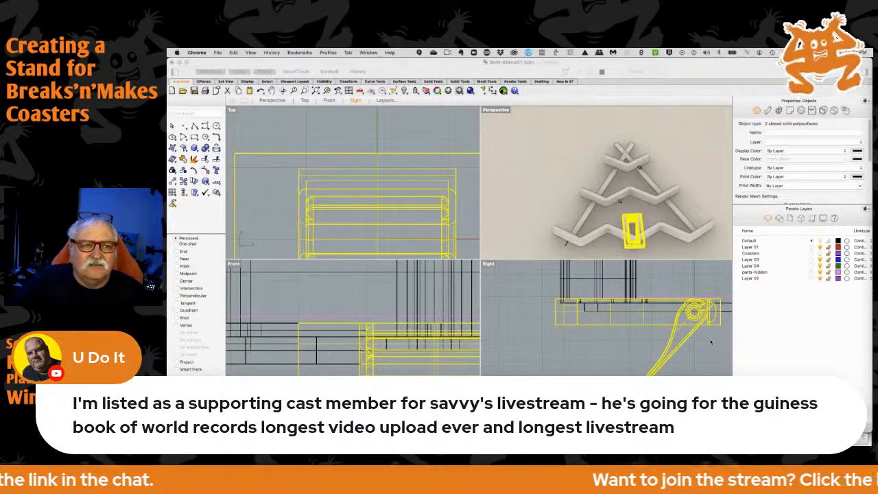
scroll(706, 339, down, 2)
scroll(705, 338, up, 2)
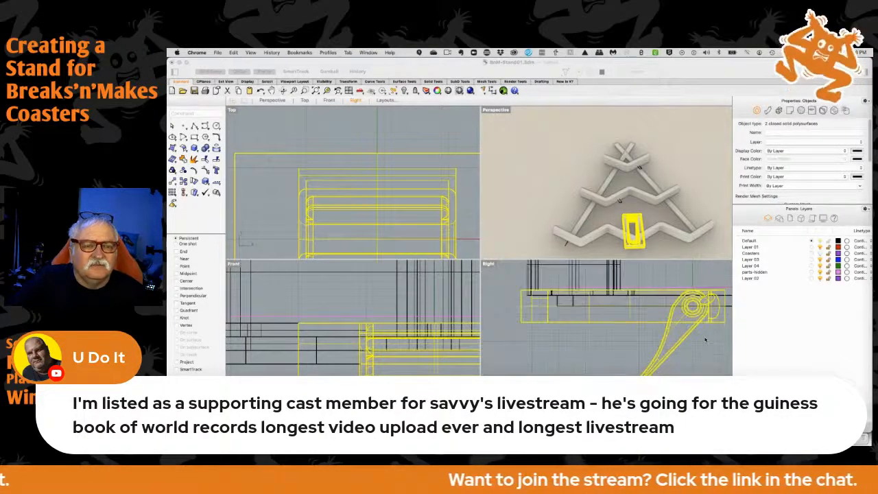
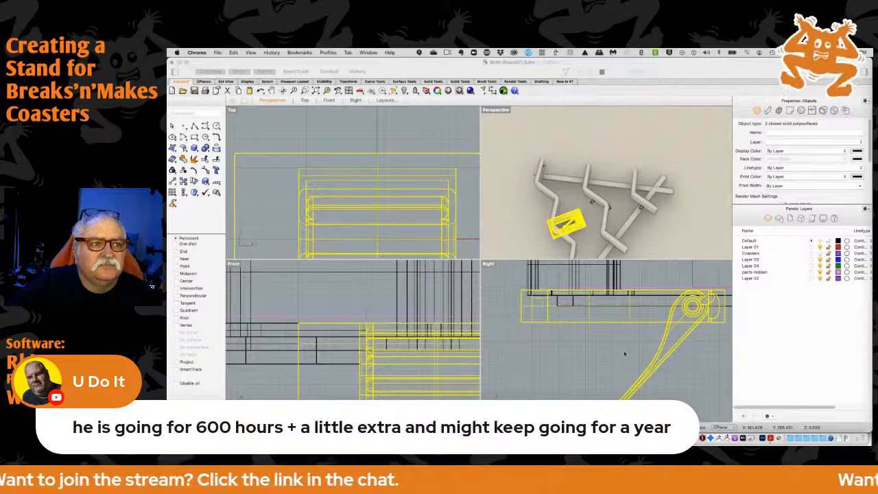
Move the middle zigzag channel straight up in the Right view until its underside meets the upper edge of the strut
scroll(618, 350, down, 3)
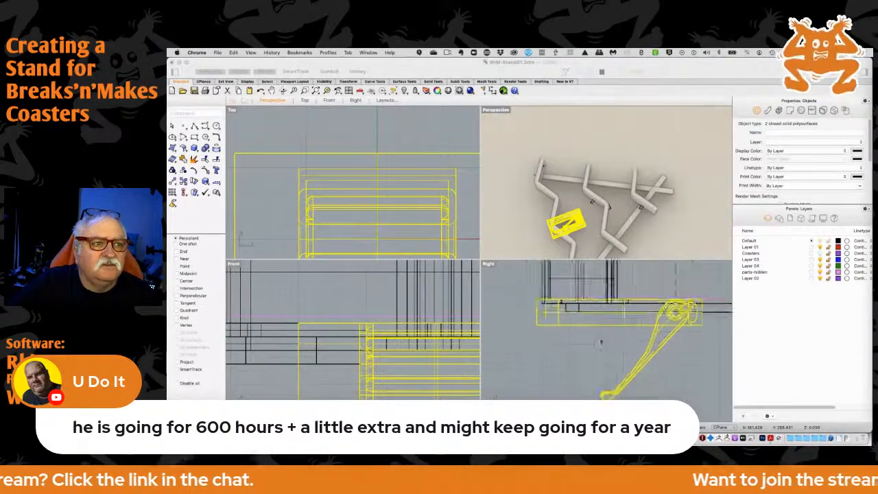
right_drag(691, 340, 632, 353)
mouse_move(692, 348)
right_down()
mouse_move(533, 345)
mouse_move(686, 348)
mouse_move(678, 349)
right_up()
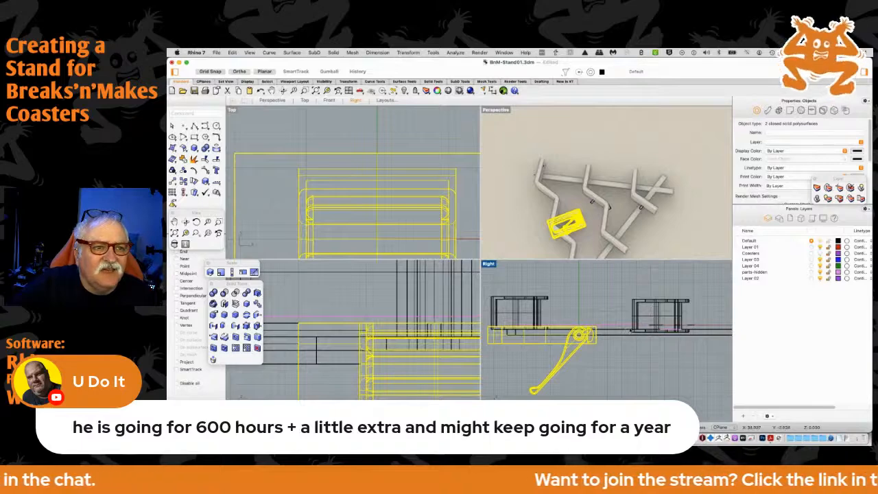
drag(629, 294, 690, 349)
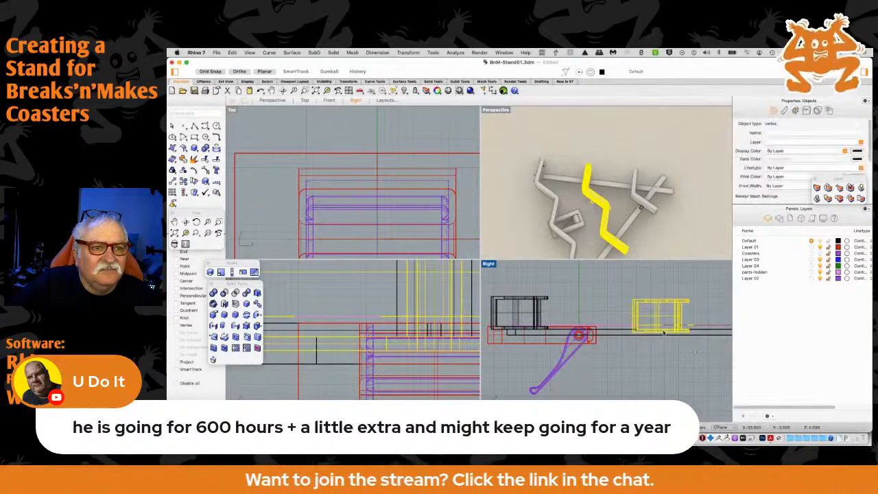
scroll(662, 334, up, 5)
right_drag(564, 316, 610, 326)
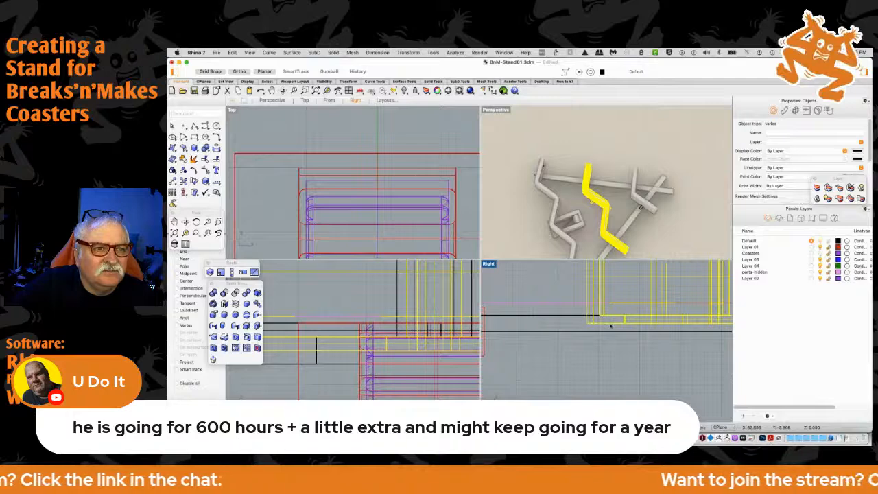
drag(610, 325, 610, 318)
click(590, 249)
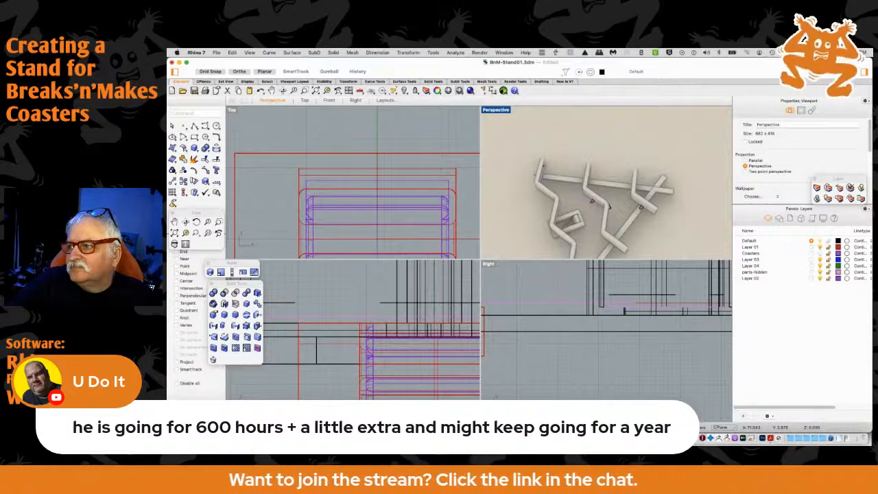
Examine the stand and the hanging arm from above and from the side in the Perspective view
key(super+Tab)
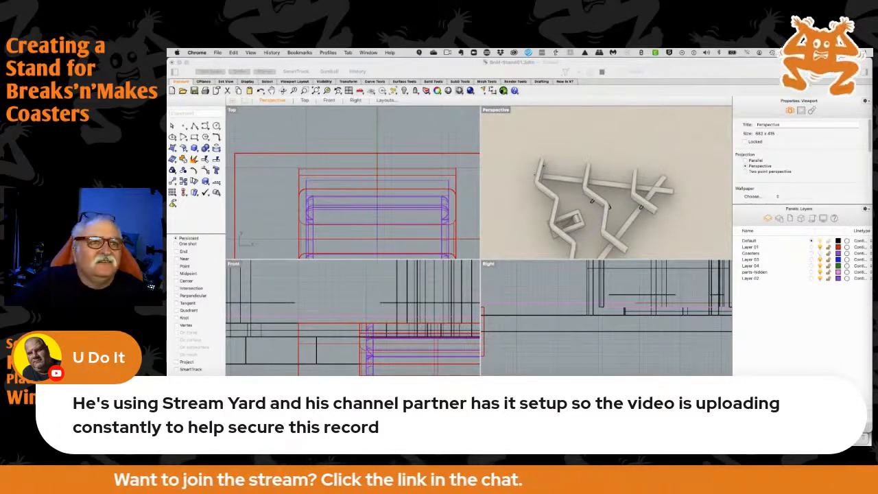
click(666, 225)
right_drag(665, 218, 665, 181)
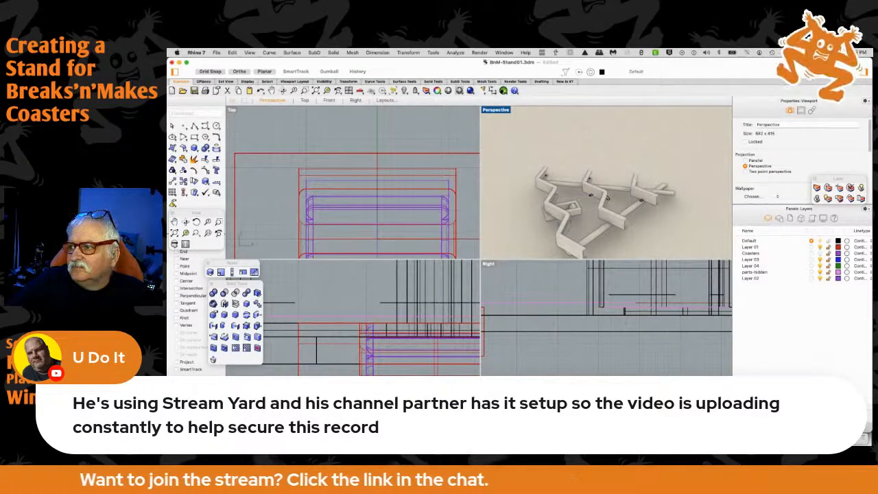
key(super+Tab)
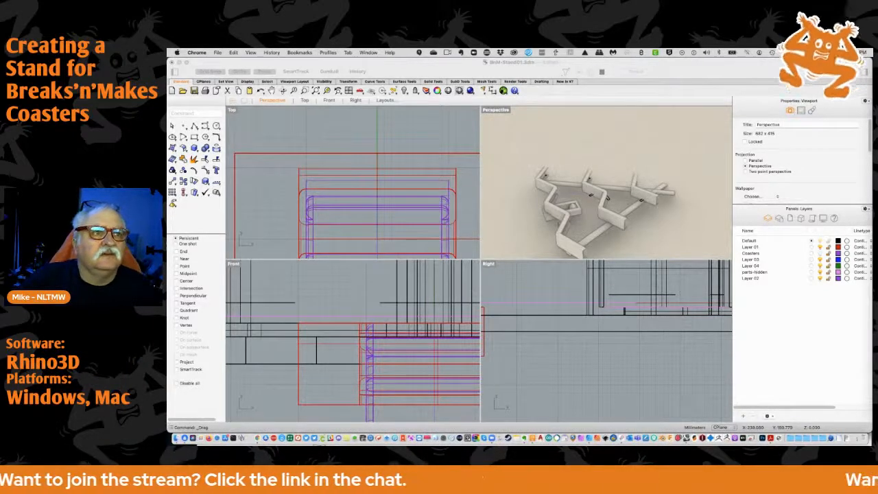
right_drag(542, 227, 571, 203)
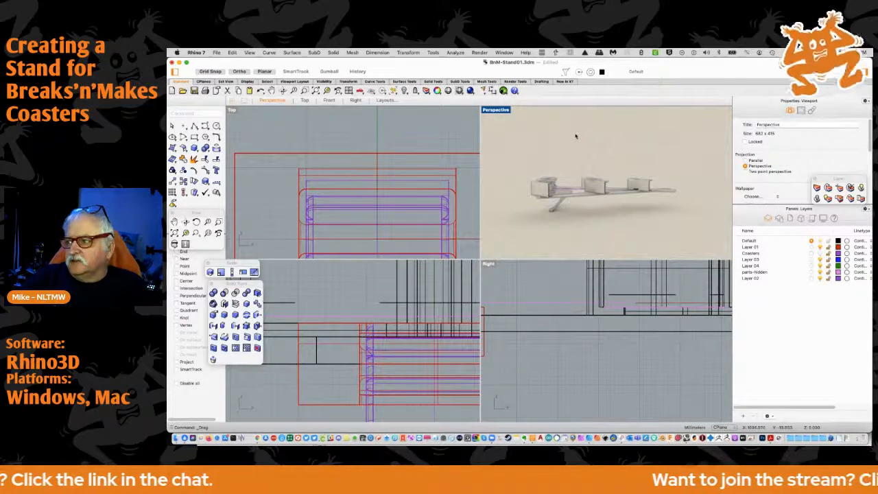
right_drag(586, 157, 568, 276)
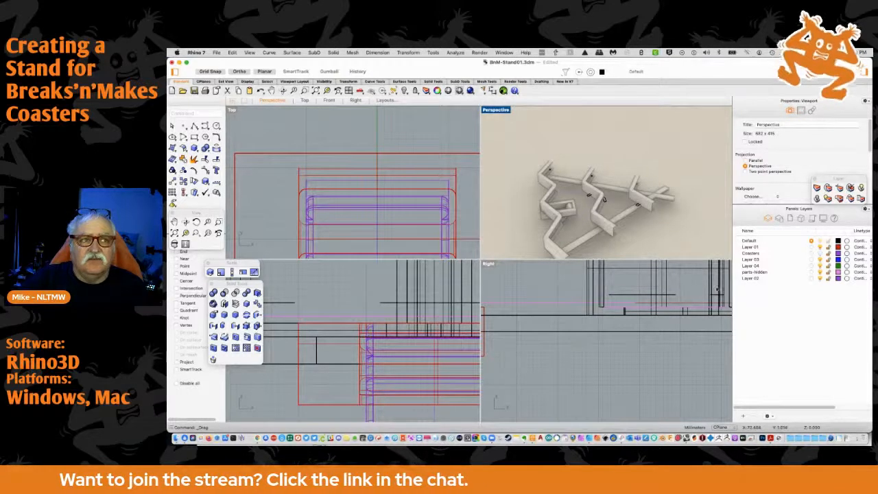
scroll(656, 247, down, 2)
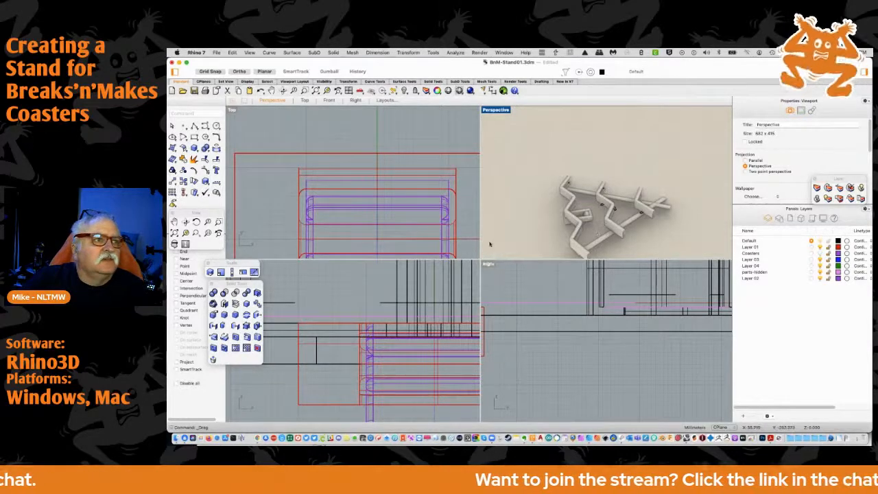
scroll(507, 239, down, 2)
Select the hanger's housing and arm and move them 57 mm horizontally in the Right view, placing the hinge beneath the middle channel
scroll(467, 274, down, 4)
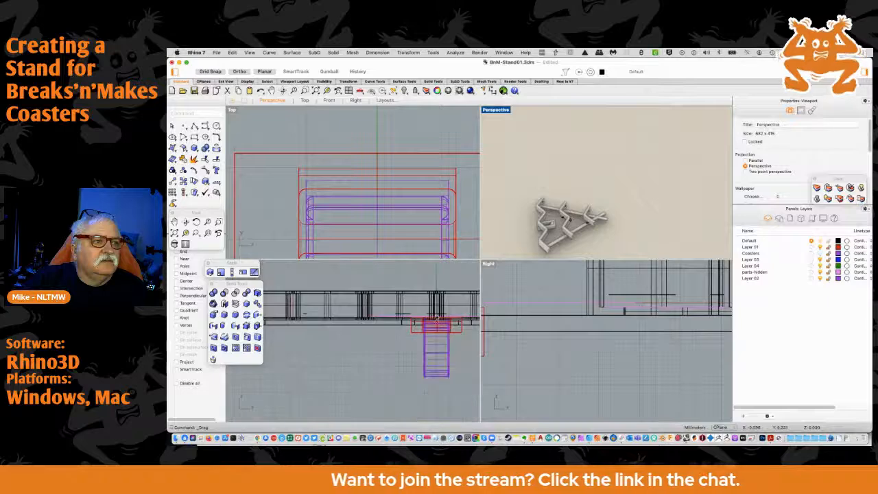
scroll(509, 344, down, 2)
right_drag(509, 345, 605, 335)
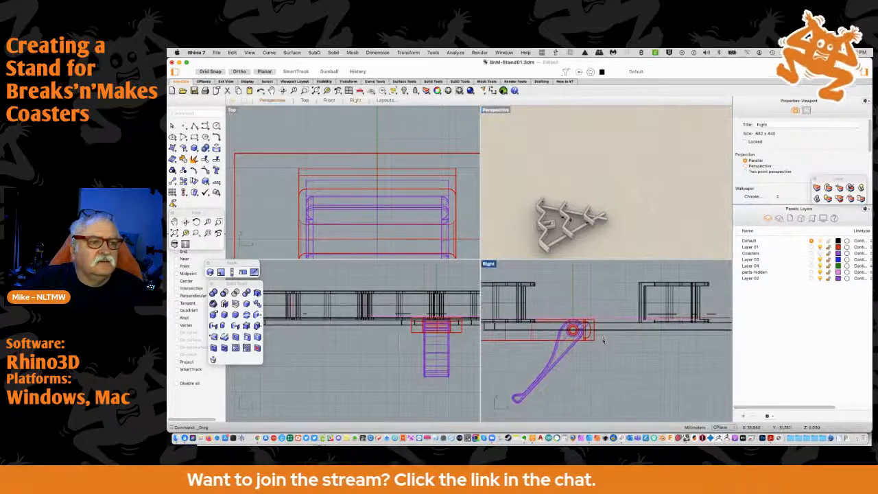
click(535, 348)
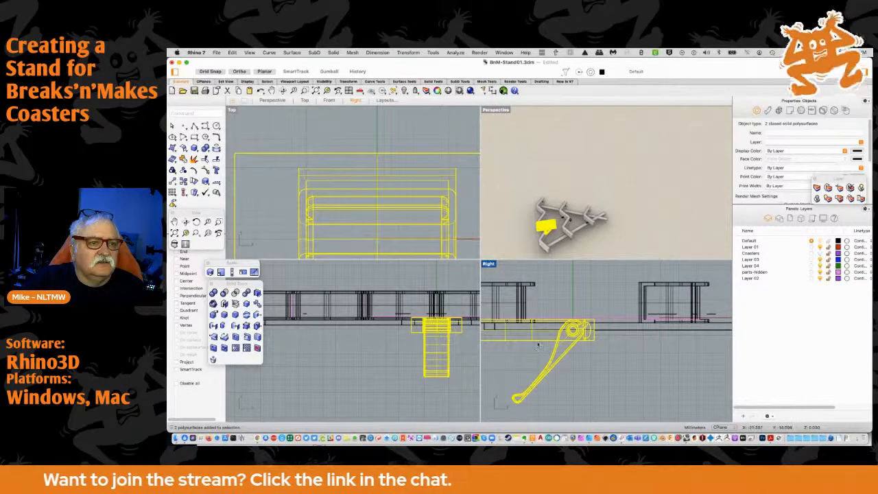
drag(539, 342, 638, 341)
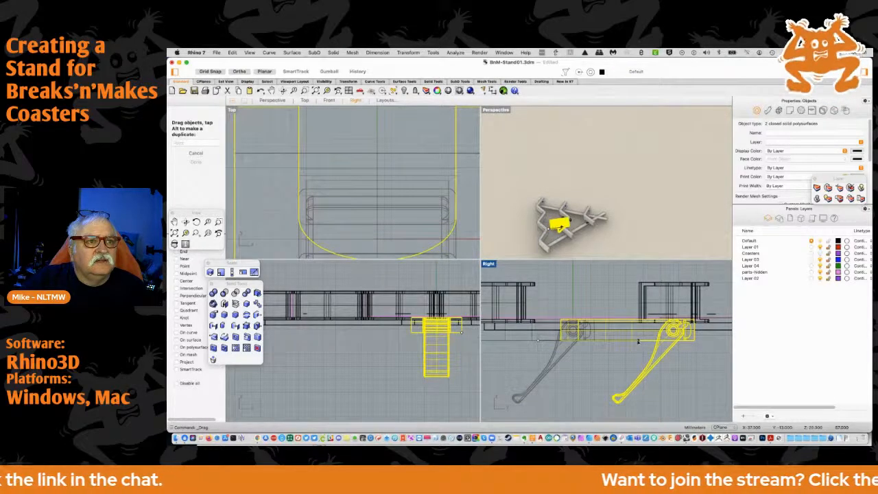
drag(638, 341, 638, 341)
scroll(596, 286, down, 4)
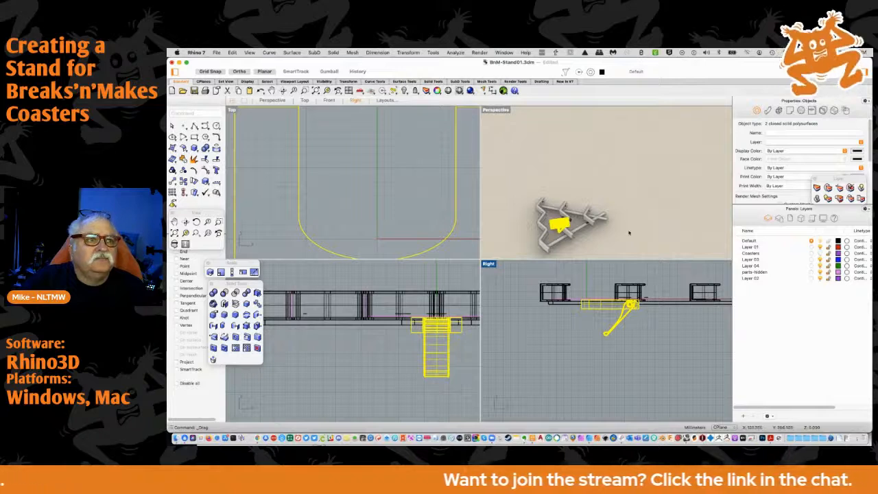
click(588, 235)
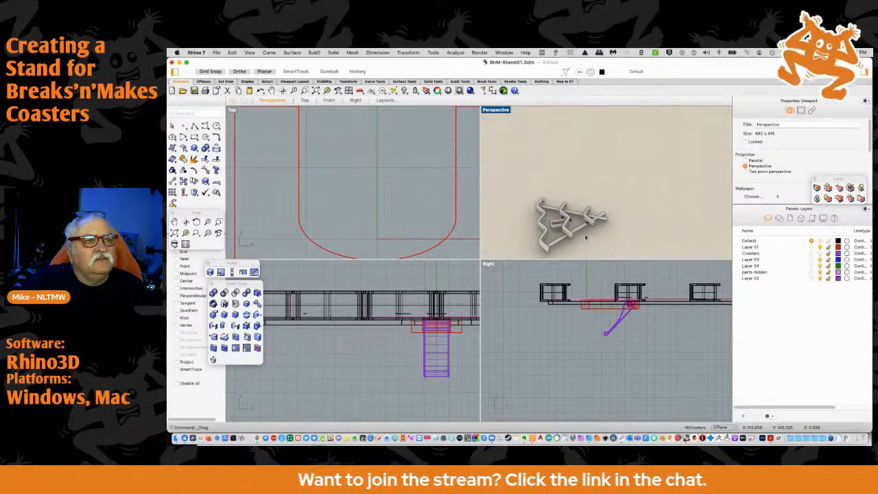
Inspect the relocated housing in the Perspective view and turn on the Coasters layer
scroll(583, 211, up, 5)
scroll(561, 226, up, 5)
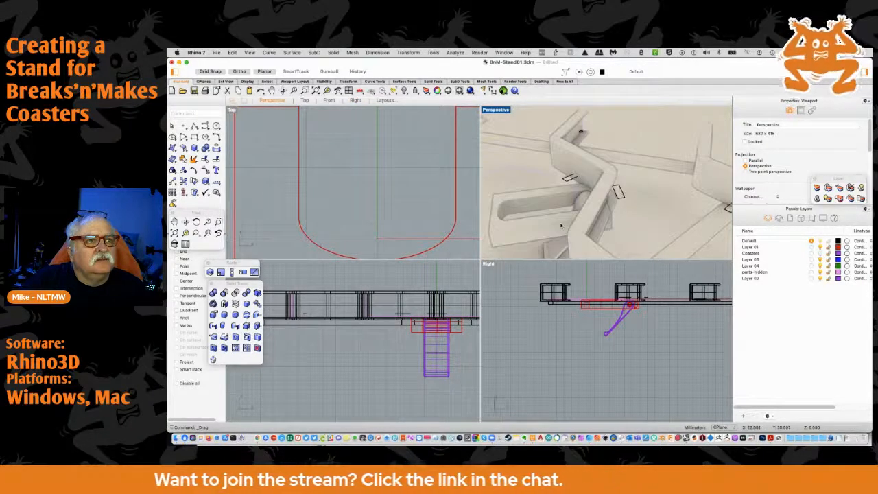
right_drag(533, 211, 572, 222)
scroll(573, 222, down, 5)
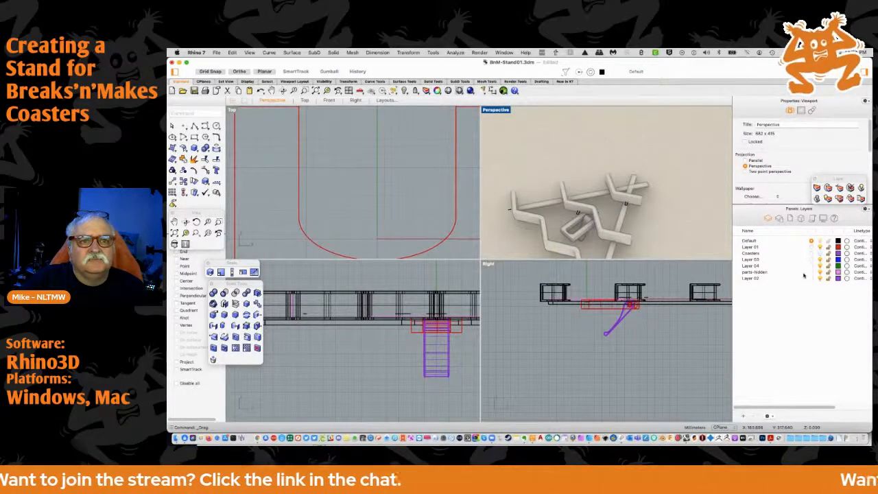
click(819, 254)
Examine the arm, the hinge and the housing's fit under the stand with the coasters shown, in the Perspective and Right views
right_drag(656, 228, 611, 171)
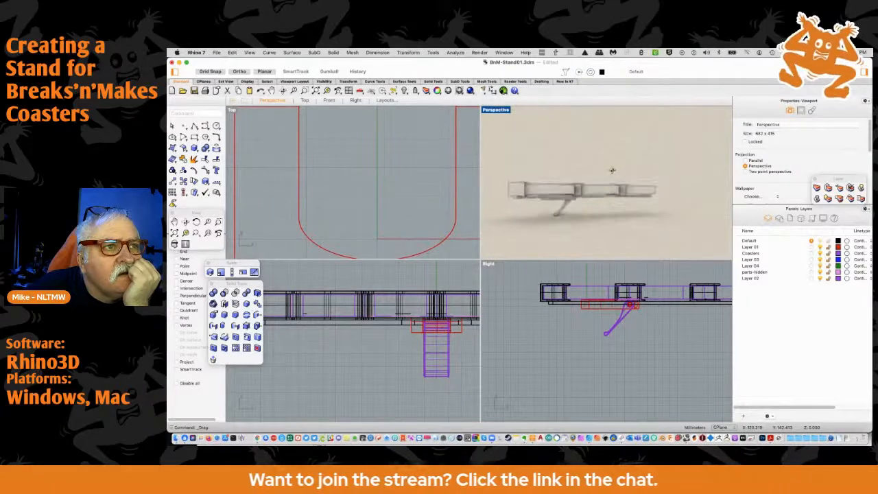
scroll(610, 311, up, 3)
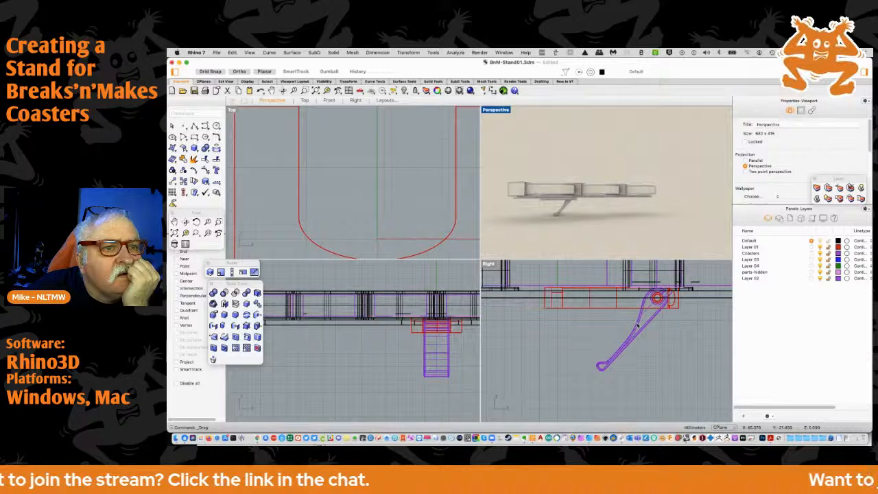
click(638, 327)
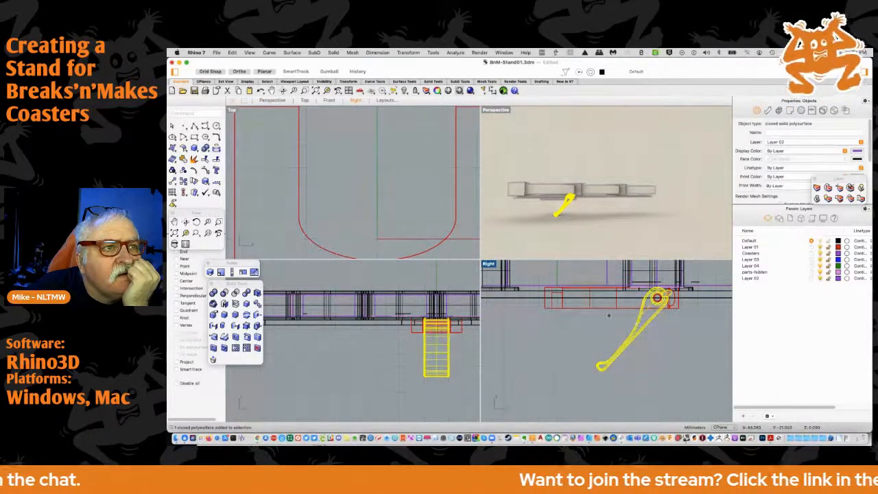
click(590, 235)
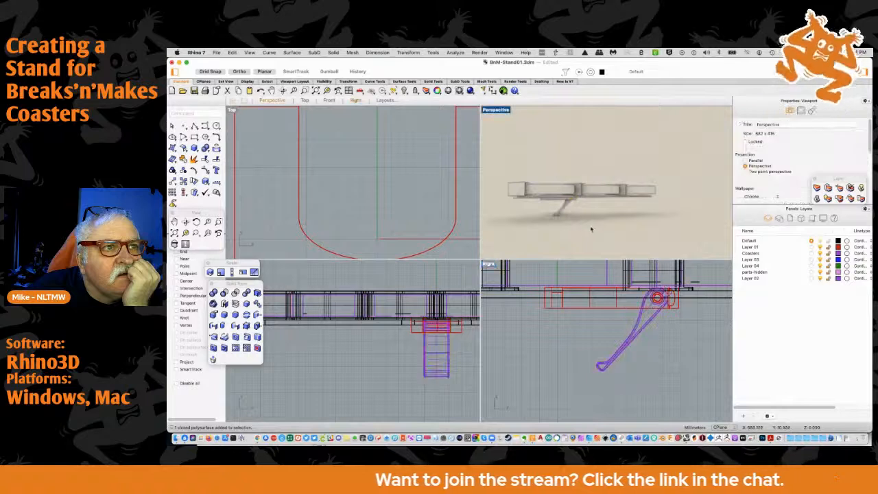
scroll(591, 229, down, 3)
right_drag(590, 230, 626, 187)
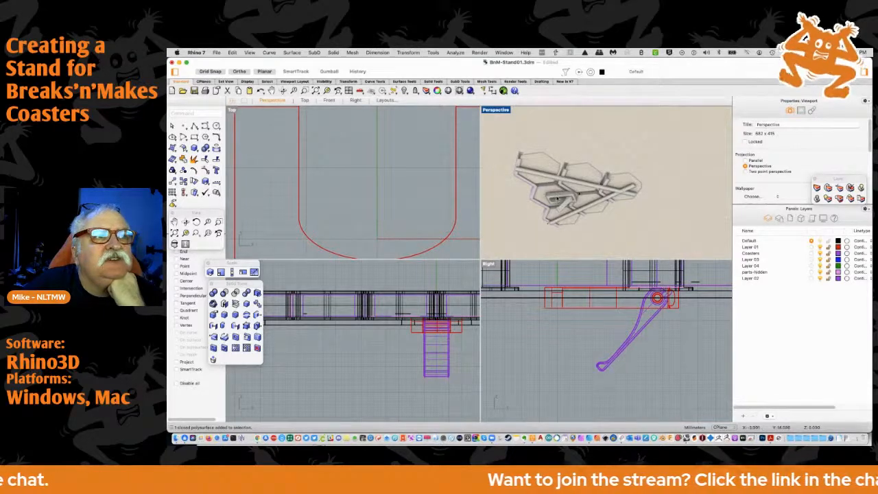
scroll(562, 199, up, 3)
scroll(553, 210, up, 3)
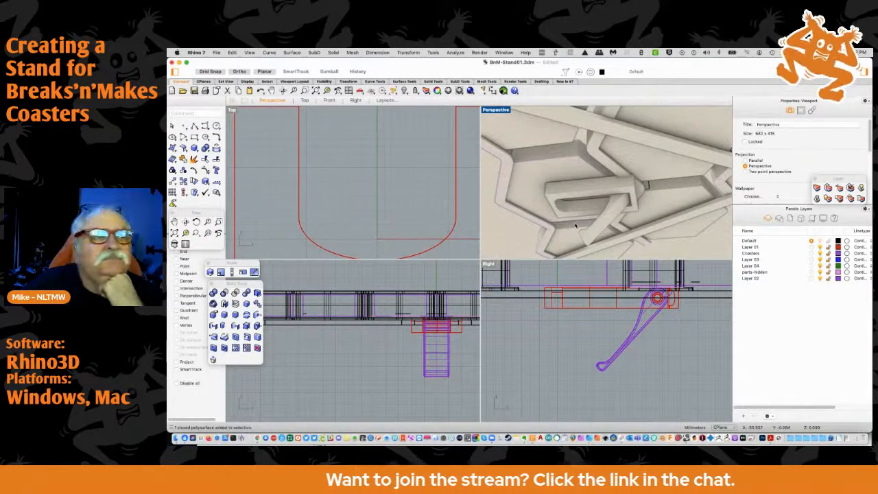
scroll(575, 225, down, 3)
right_drag(575, 225, 577, 251)
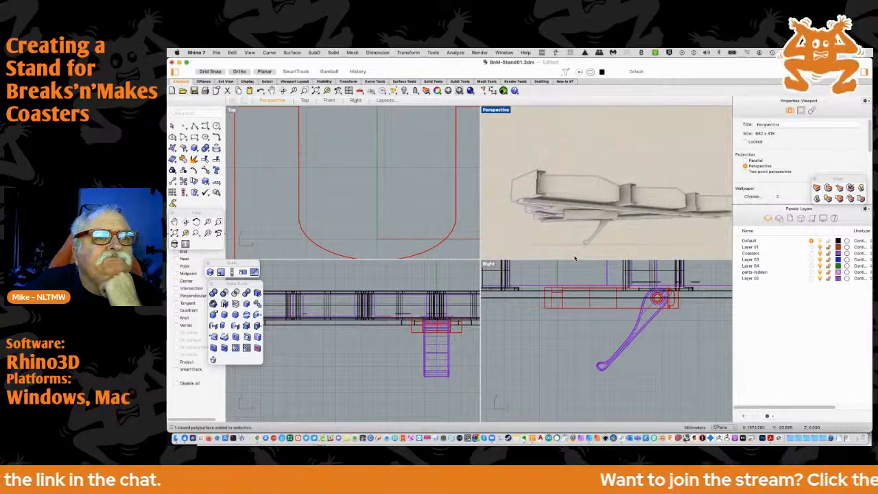
scroll(556, 290, down, 3)
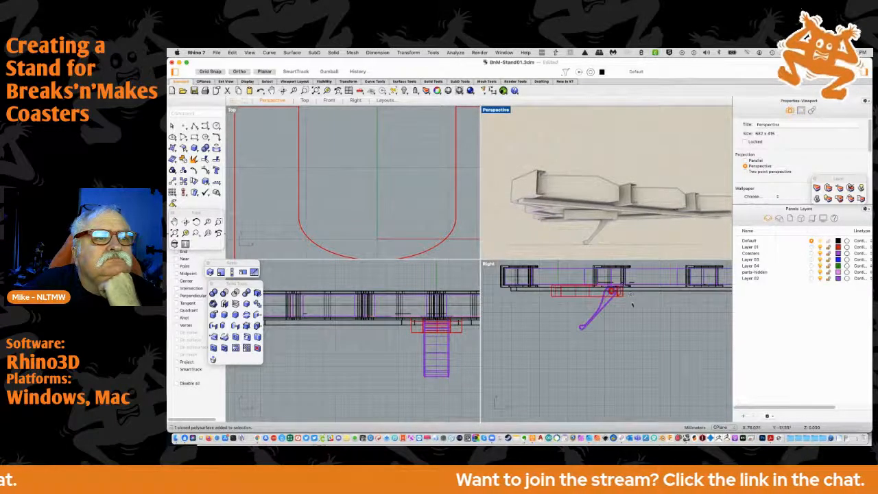
scroll(631, 299, up, 8)
right_drag(583, 284, 587, 314)
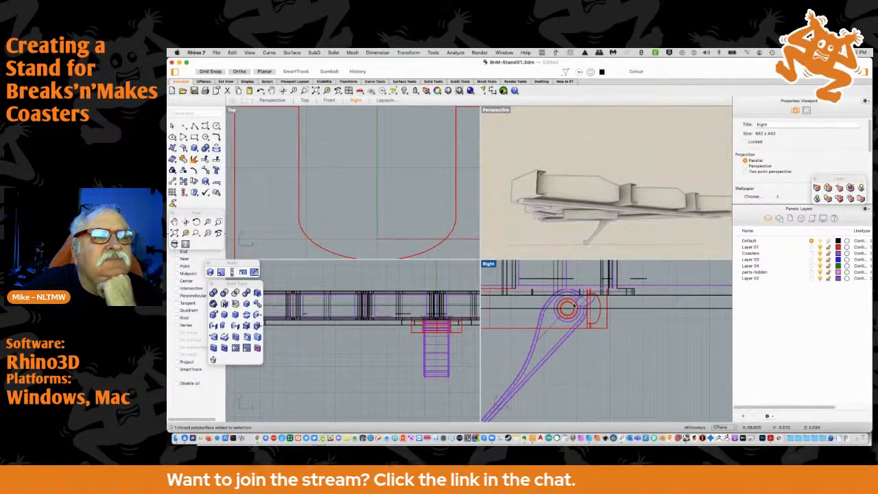
scroll(574, 305, up, 2)
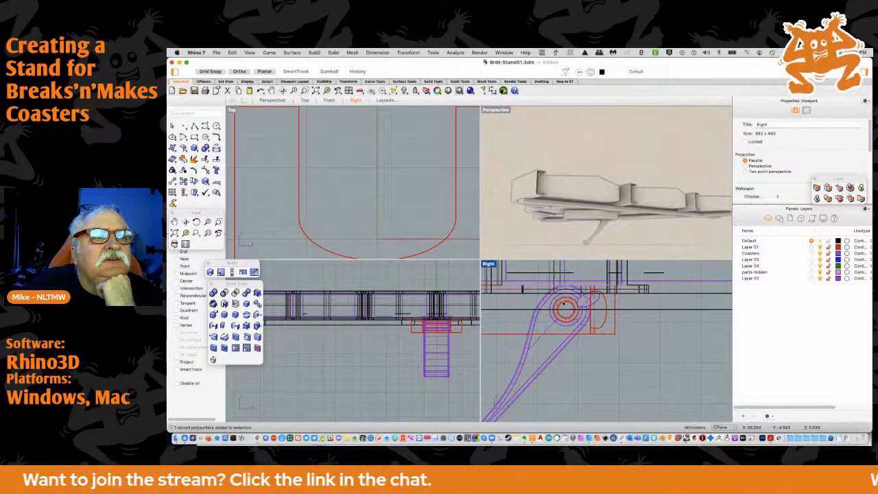
scroll(550, 300, up, 3)
scroll(550, 299, down, 5)
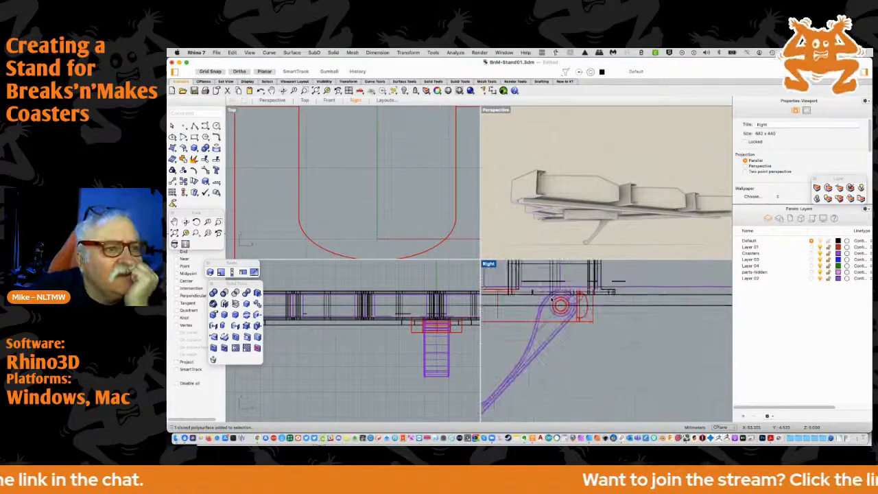
scroll(550, 299, down, 2)
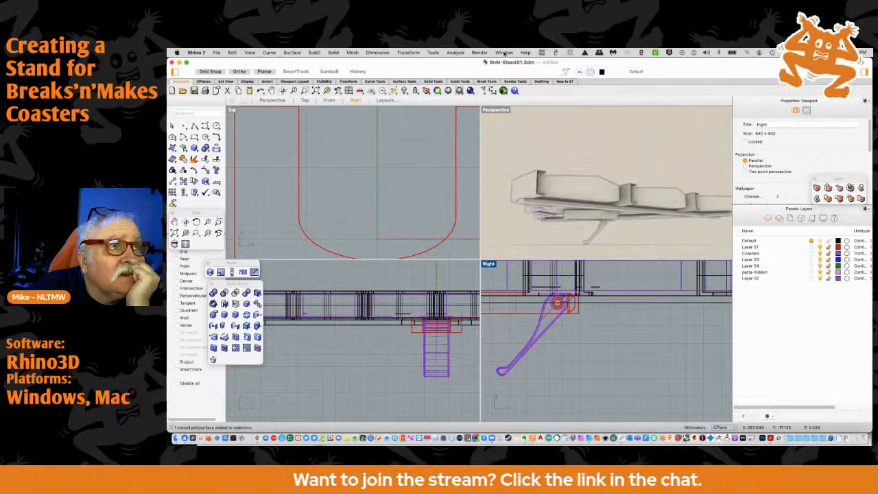
Switch to the CableHanger01 document, turn on its parts-hidden layer and make it the current layer
click(503, 52)
click(527, 230)
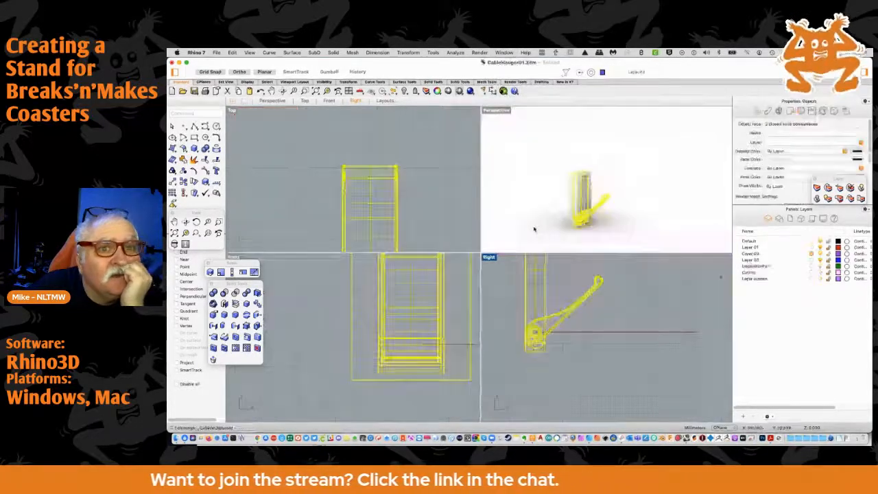
click(819, 278)
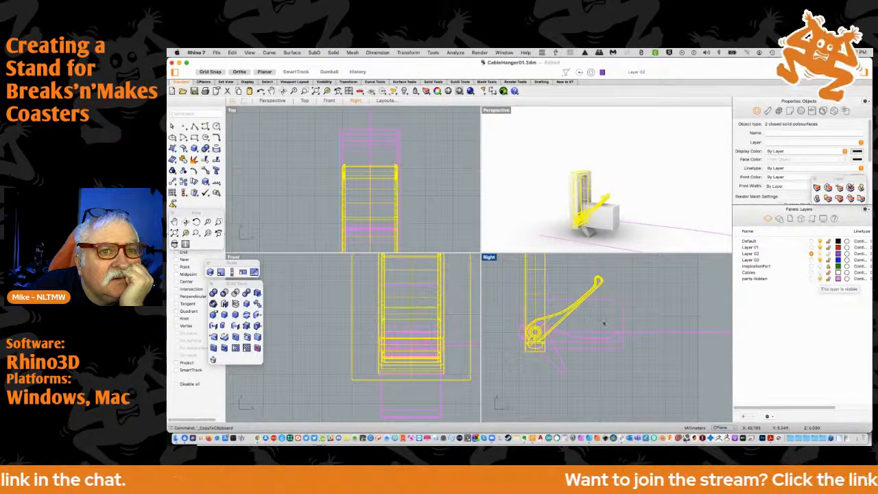
click(512, 370)
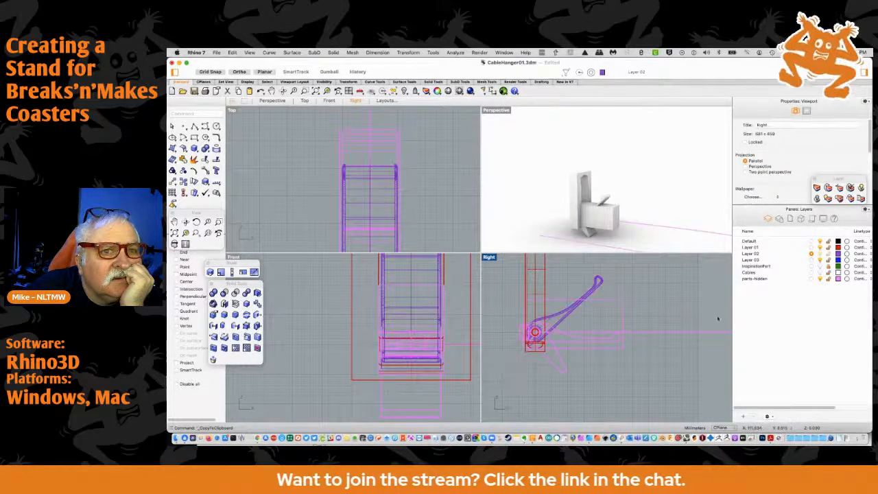
click(812, 278)
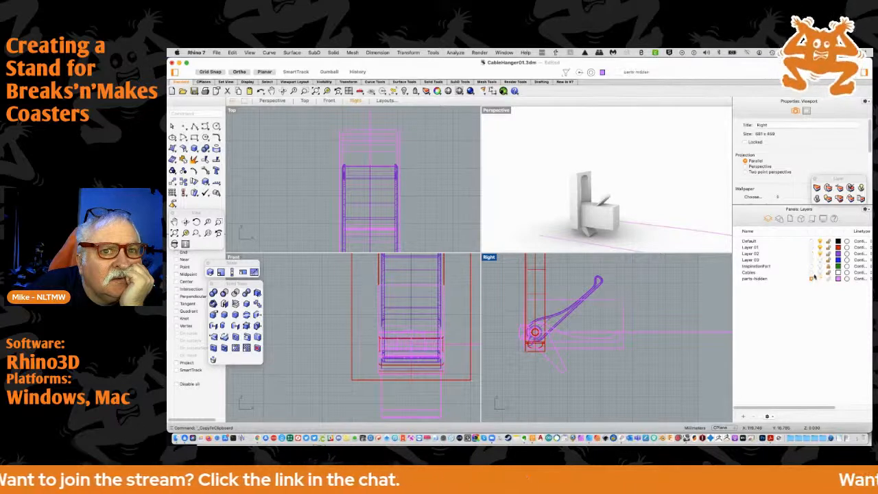
Hide Layer 02, Layer 01 and Default, and copy all the hanger parts shown on the parts-hidden layer
click(821, 253)
click(820, 248)
click(820, 241)
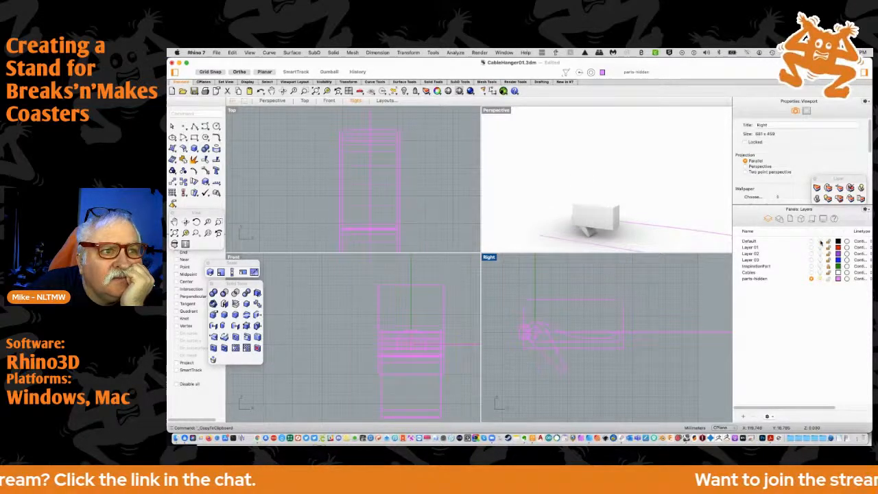
drag(506, 290, 635, 380)
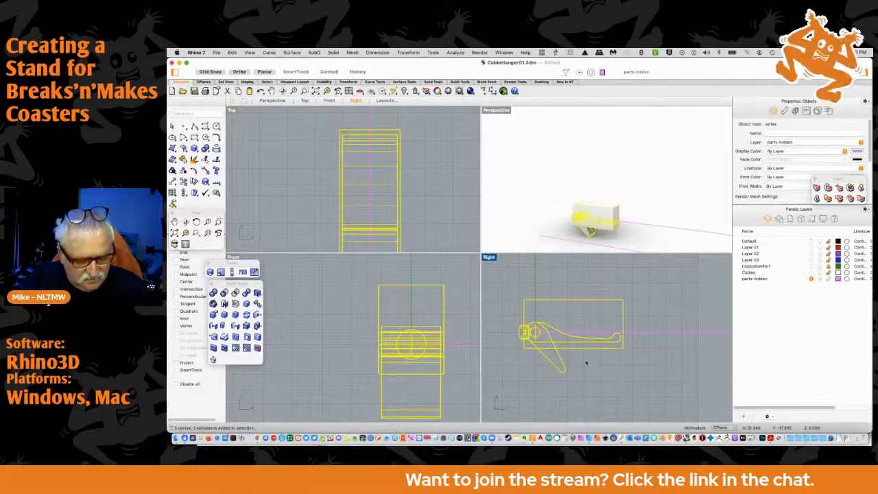
key(super+c)
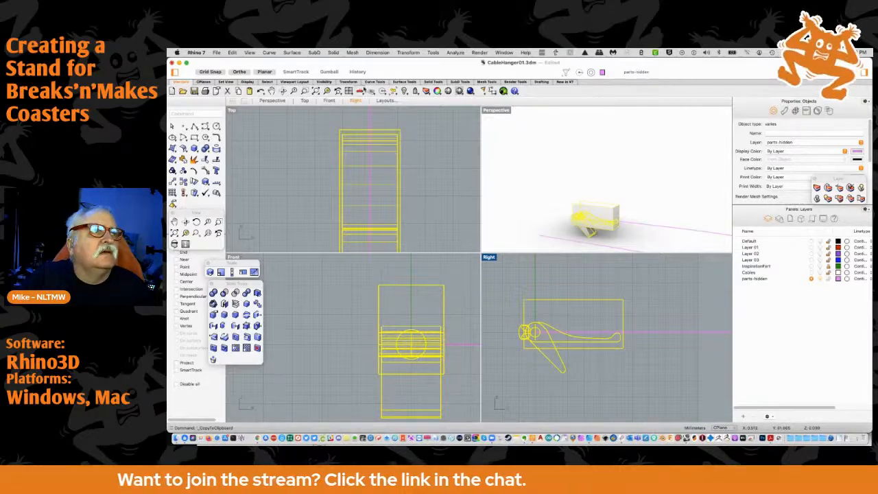
Switch to the BnM-Stand01 document and paste the copied hanger parts into it
click(502, 53)
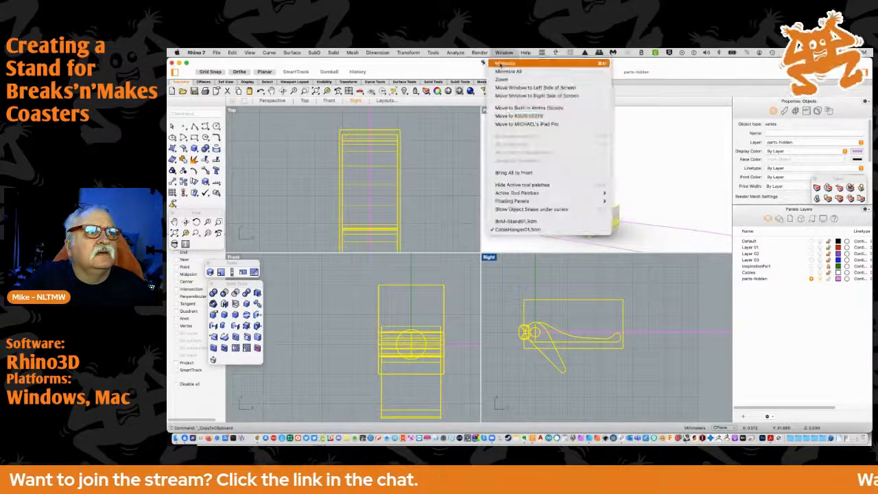
click(514, 221)
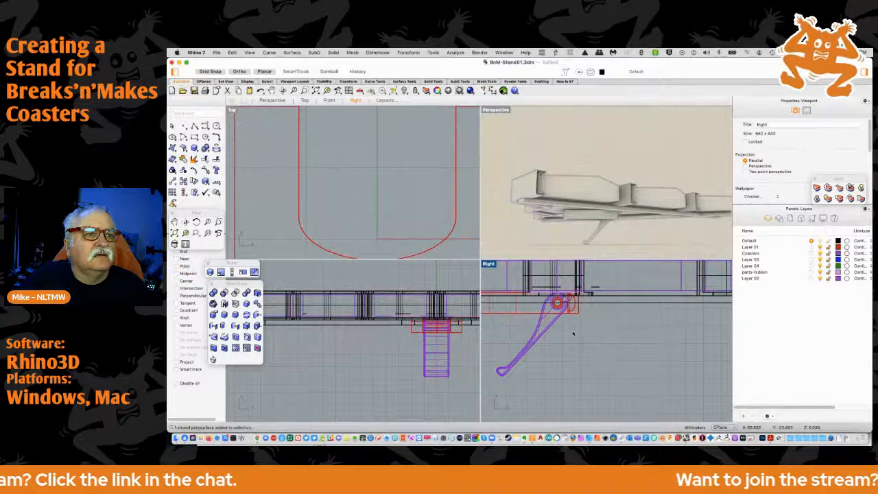
scroll(573, 335, down, 5)
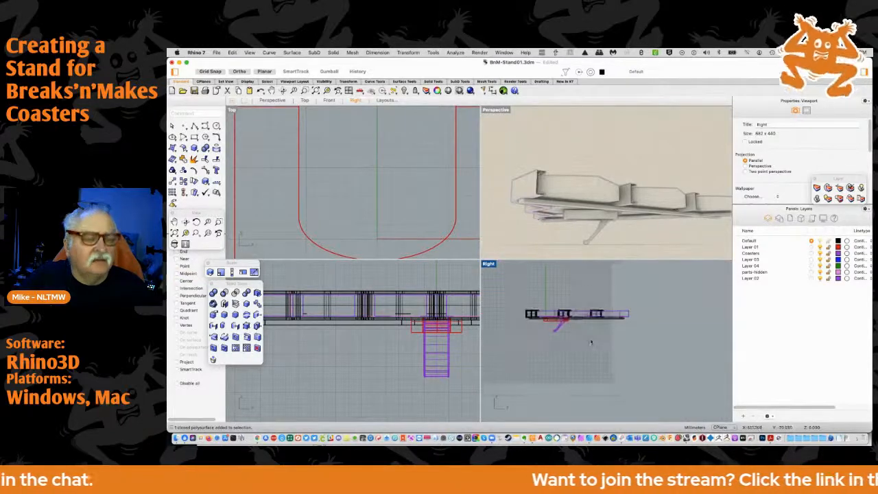
key(super+v)
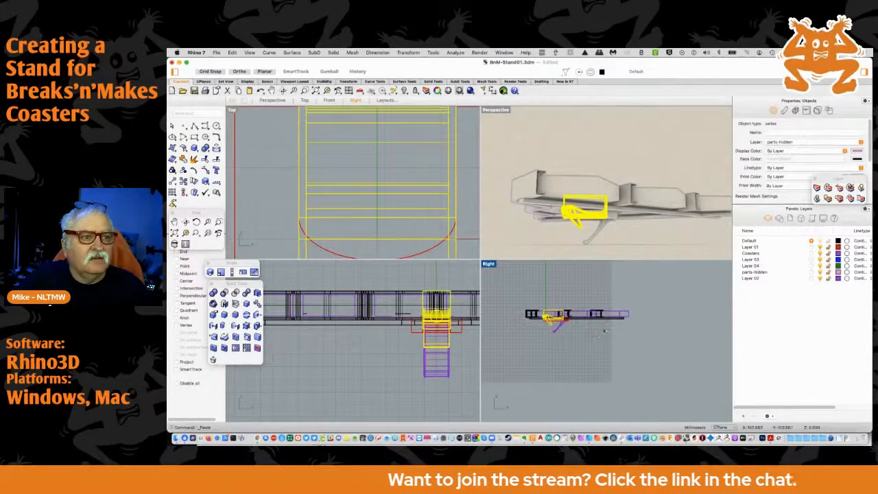
Create a layer called parts-kickstand and assign the pasted hanger parts to it
click(742, 417)
text(Kic)
key(BackSpace)
key(BackSpace)
text(parts-kicks)
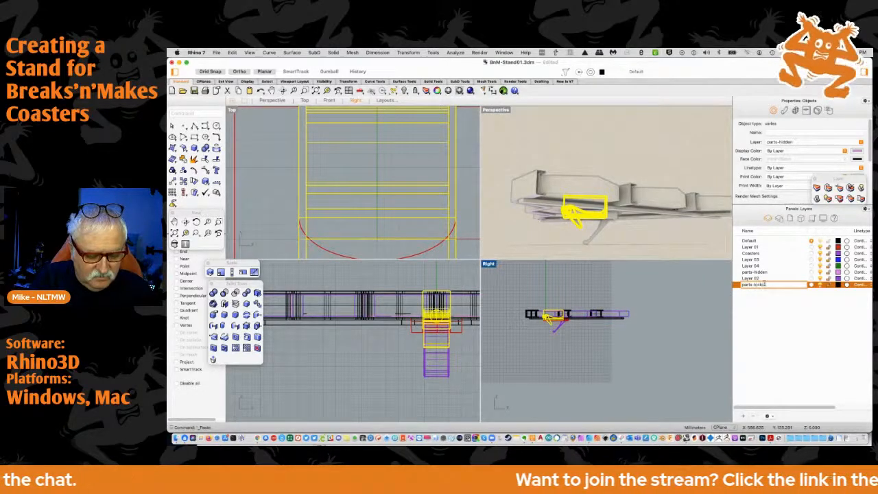
key(Return)
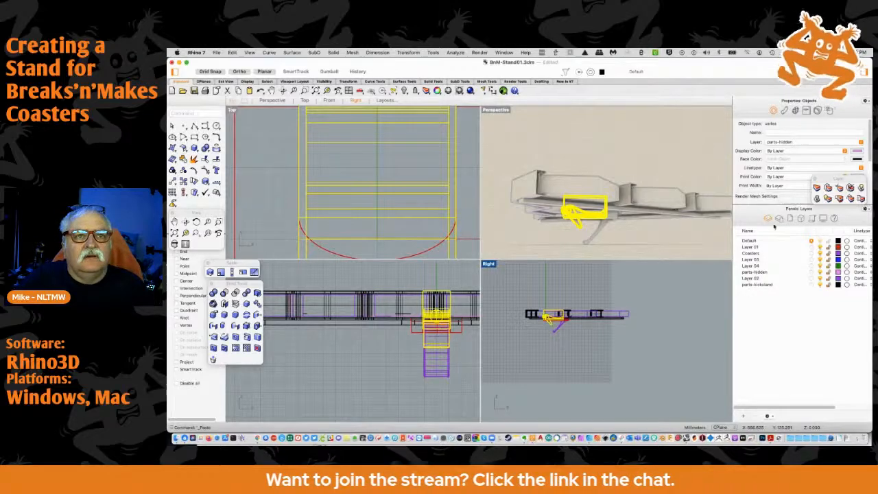
click(828, 188)
click(758, 261)
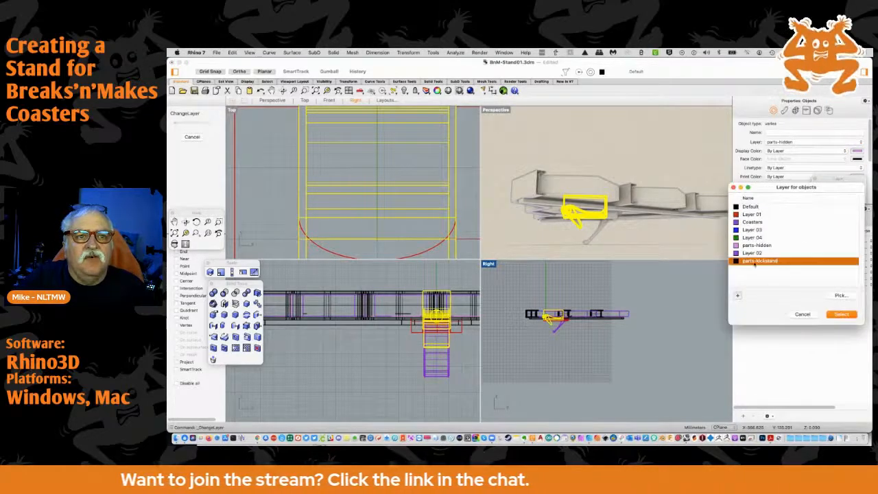
click(837, 316)
Set the parts-kickstand layer's colour to violet with hue 278, saturation 74 and value 93, and deselect the parts
click(838, 284)
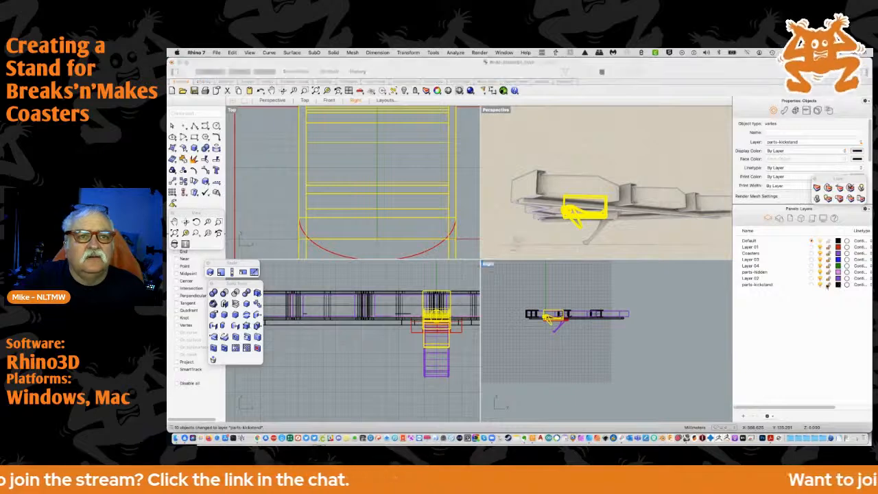
click(514, 275)
drag(514, 274, 512, 274)
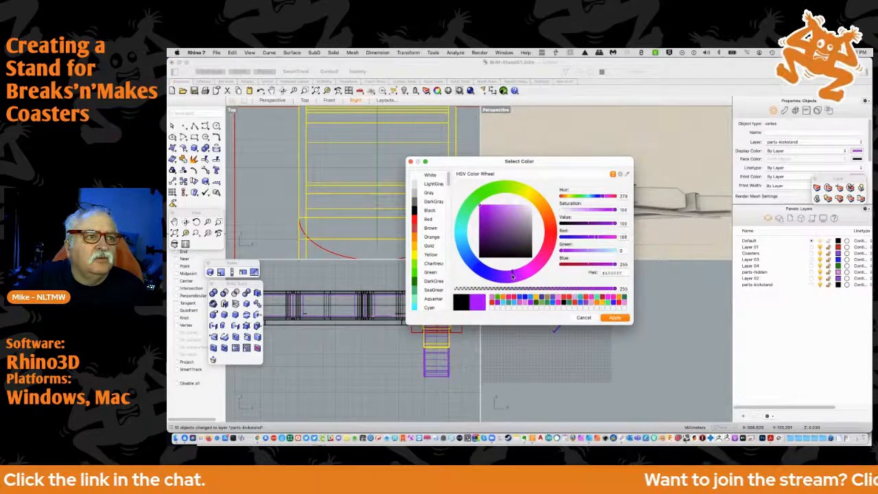
drag(492, 221, 493, 210)
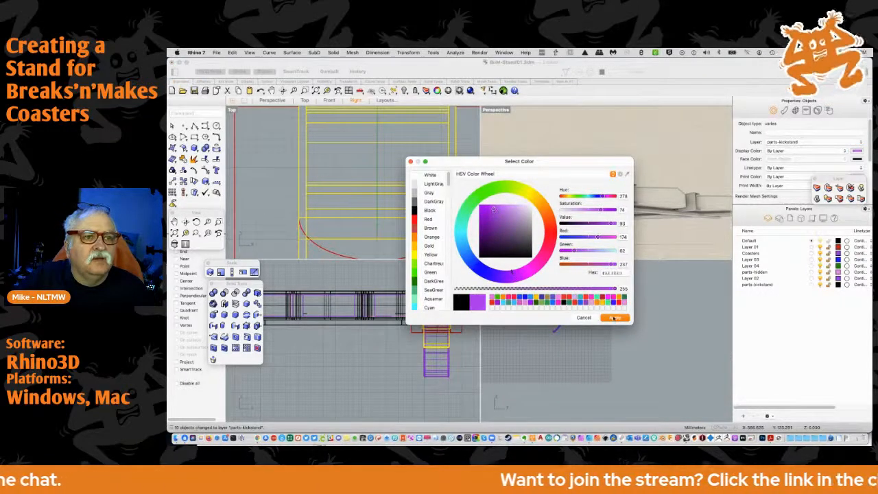
click(615, 318)
click(540, 325)
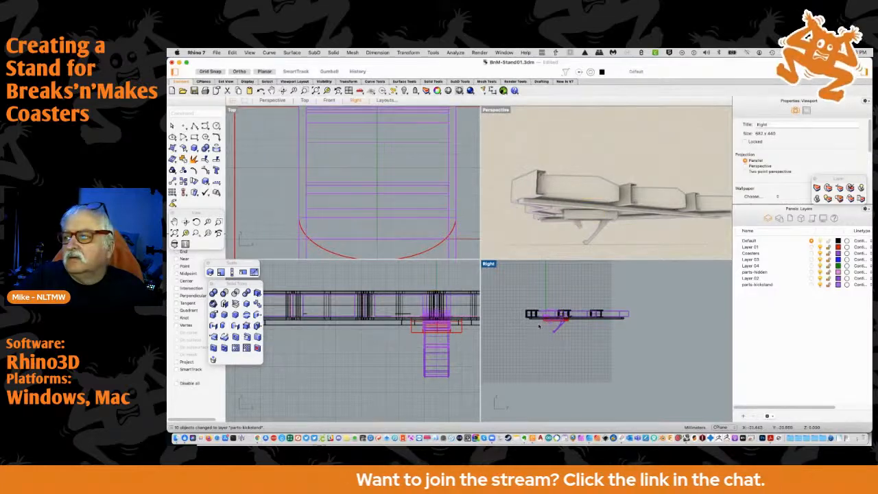
Check the hinged arm's layer by toggling Layer 02's visibility, and move Layer 02 above Coasters in the layer order
scroll(539, 326, up, 5)
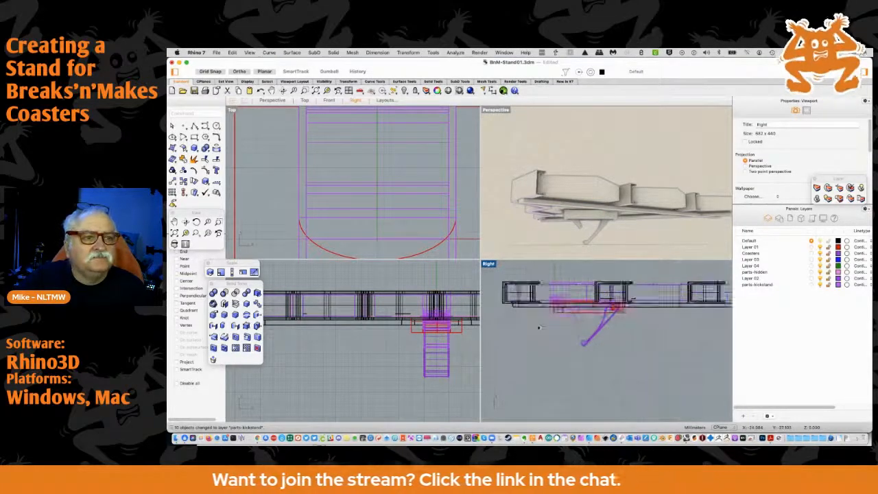
scroll(556, 319, up, 1)
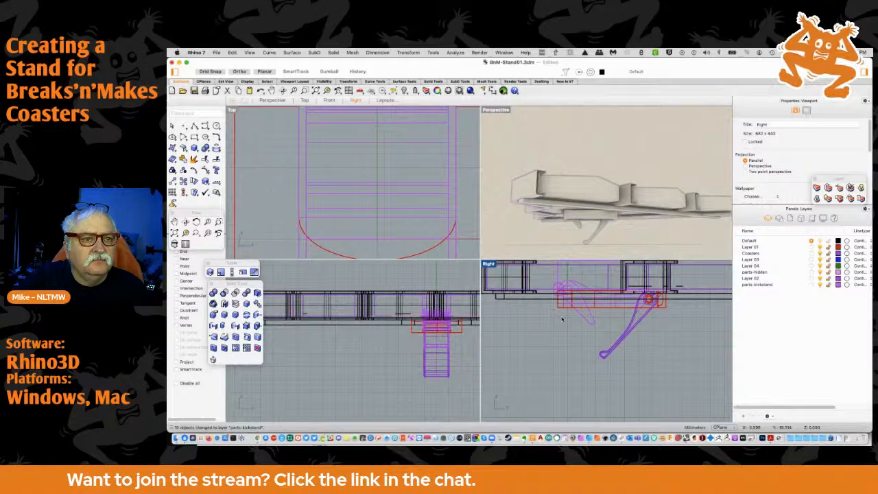
right_drag(560, 328, 561, 342)
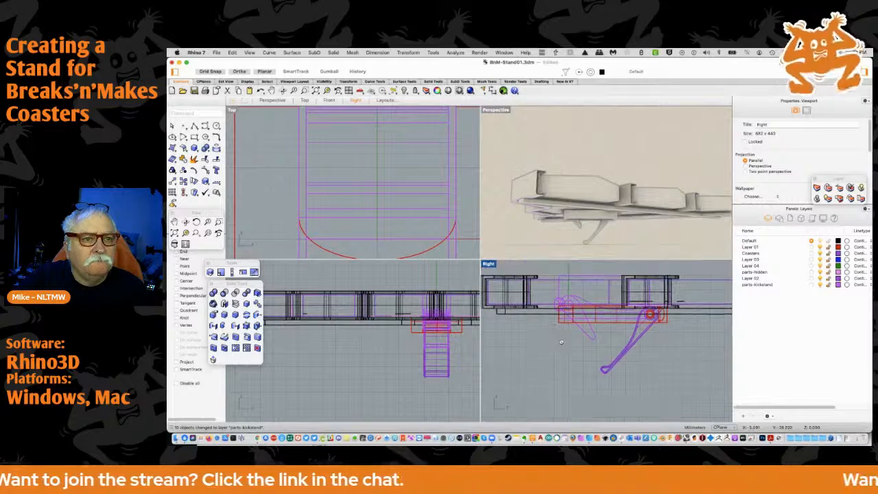
click(634, 338)
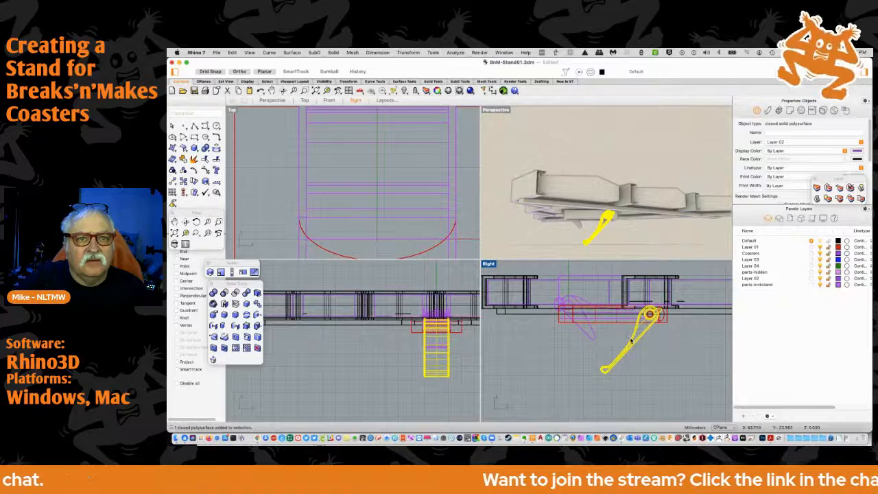
click(819, 277)
click(820, 278)
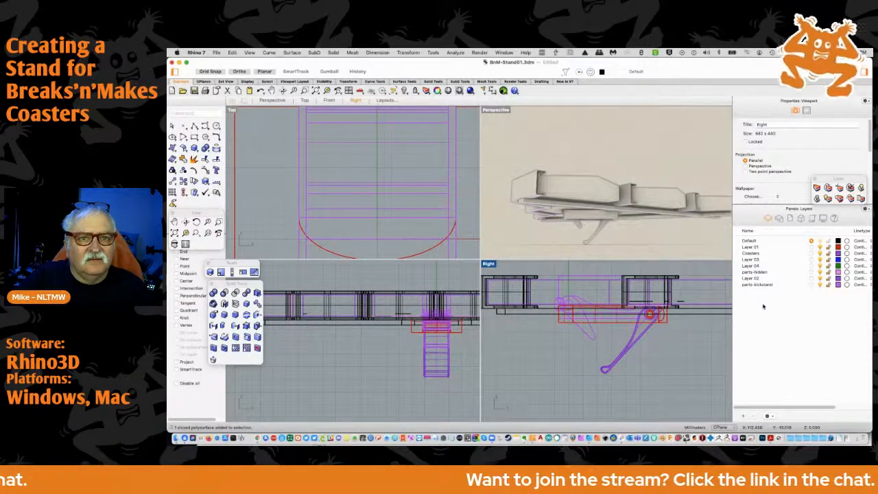
drag(753, 279, 751, 255)
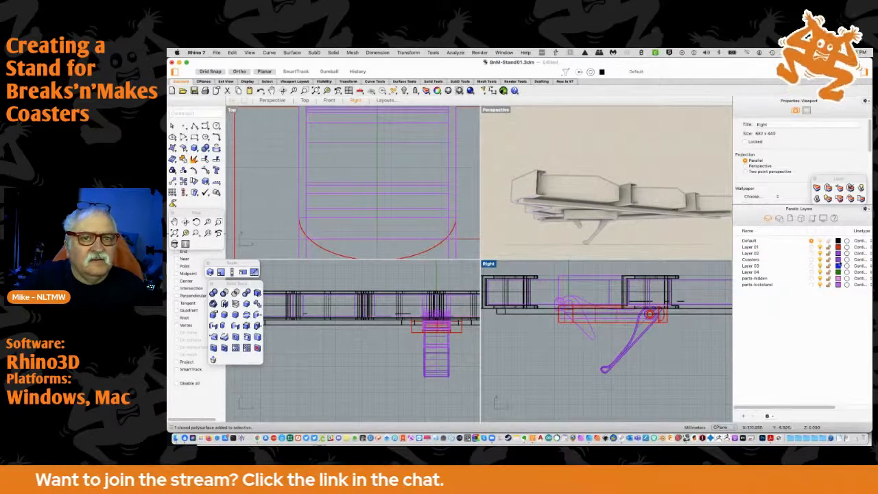
Change Layer 02's colour to a dark green
click(837, 254)
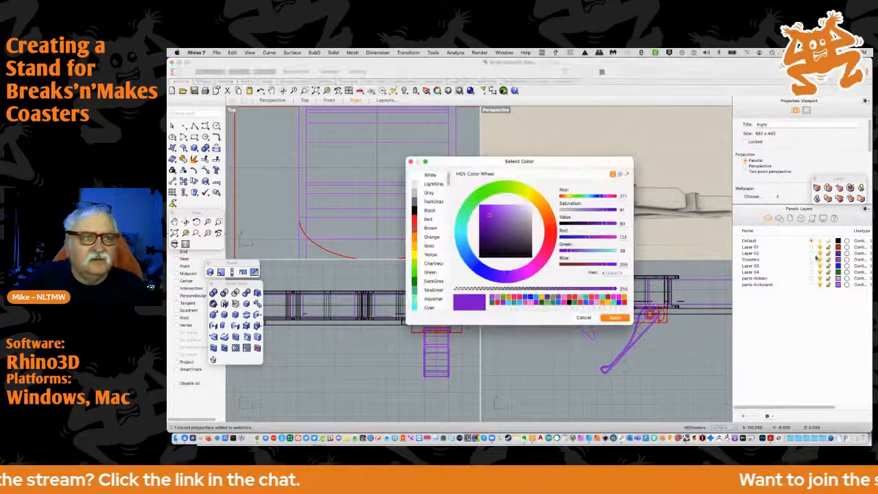
click(469, 211)
click(484, 230)
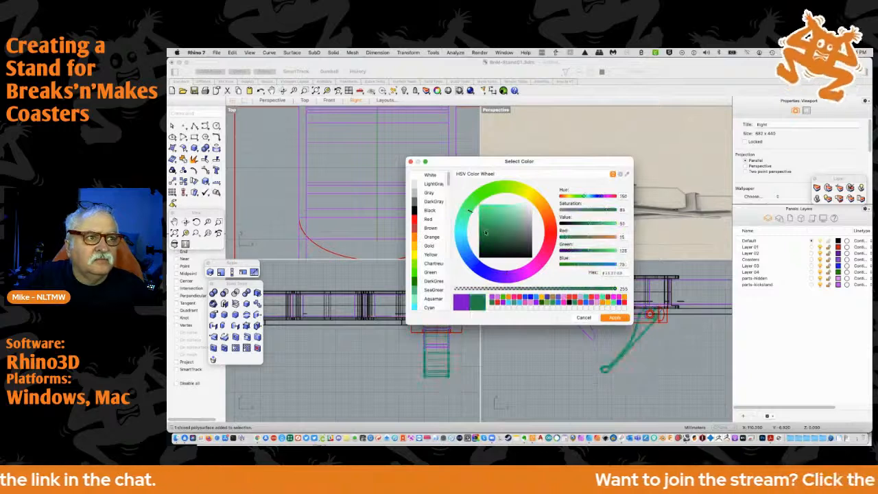
drag(484, 229, 481, 236)
click(614, 317)
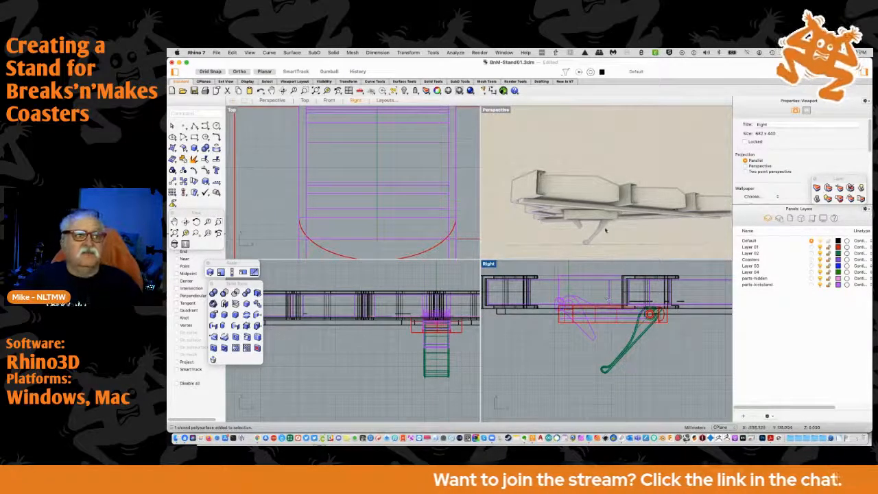
Examine the kickstand's fit in the Perspective and Right views, and fit the whole coaster stand in all four views
scroll(583, 237, down, 3)
mouse_move(564, 238)
right_down()
mouse_move(576, 257)
mouse_move(589, 223)
mouse_move(573, 228)
mouse_move(569, 254)
right_up()
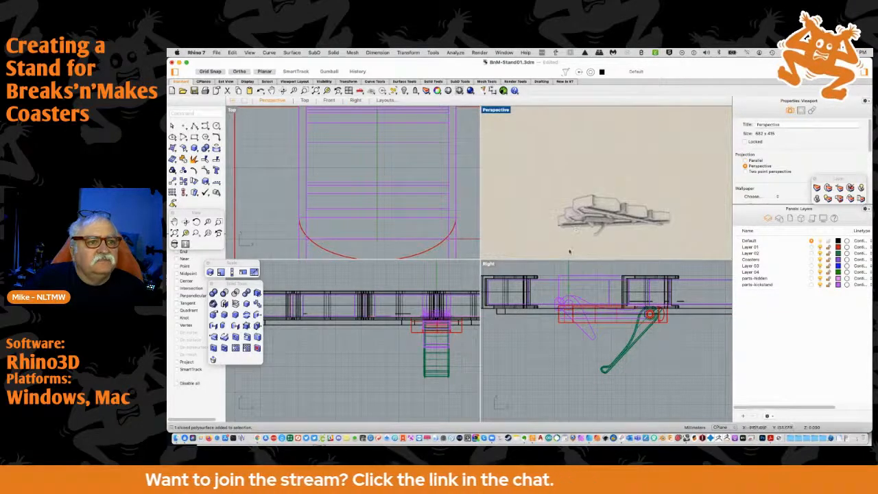
scroll(576, 282, up, 6)
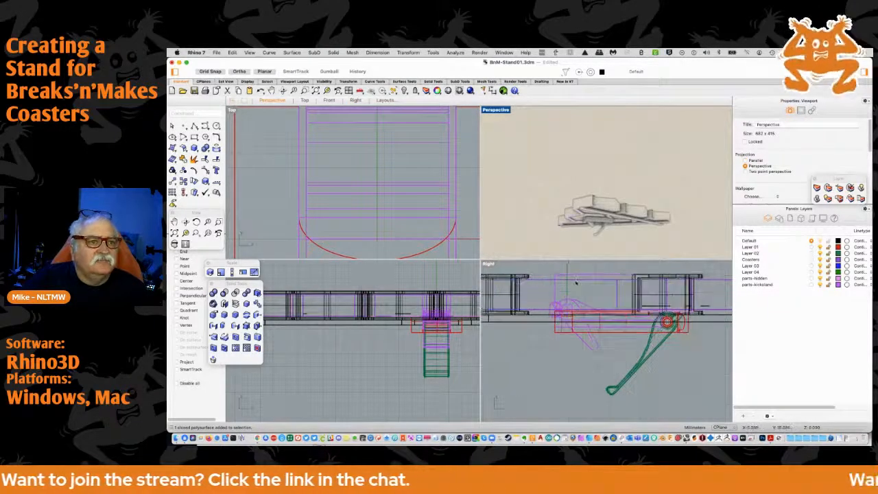
scroll(576, 283, down, 6)
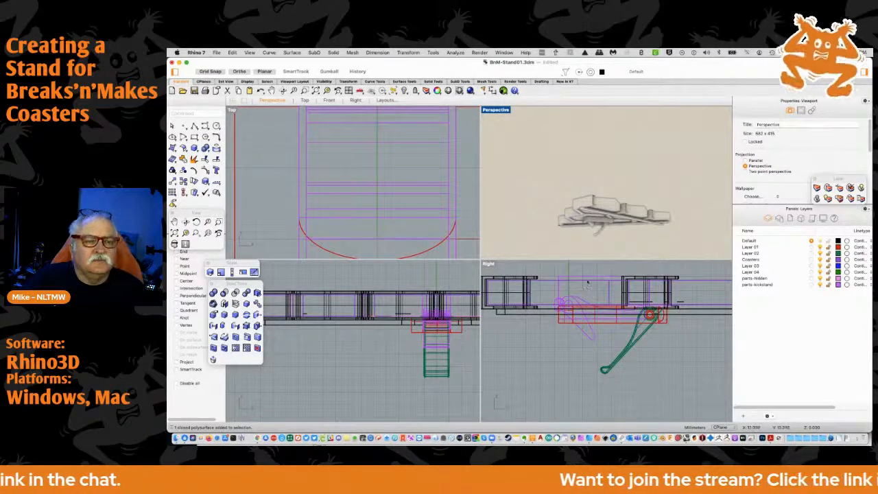
scroll(588, 282, down, 2)
mouse_move(556, 232)
right_down()
mouse_move(564, 250)
mouse_move(549, 218)
mouse_move(559, 231)
right_up()
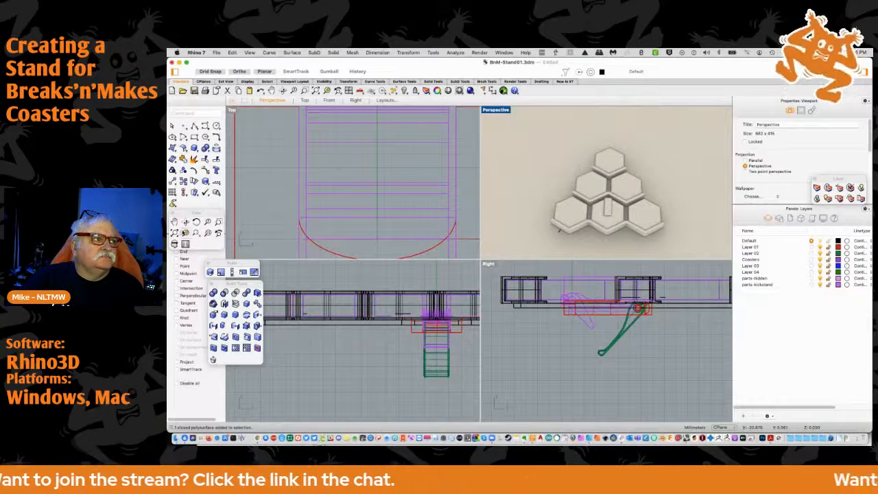
click(176, 233)
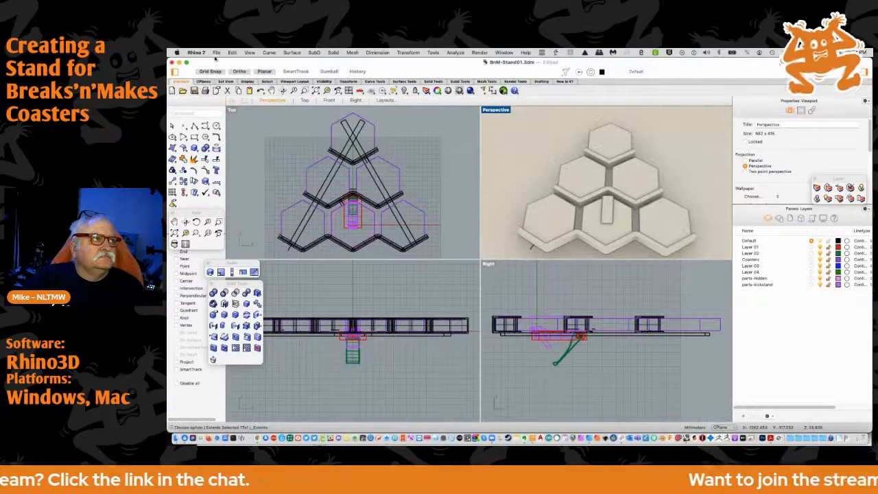
Save the BnM-Stand01 document and switch to Chrome
click(216, 53)
click(224, 109)
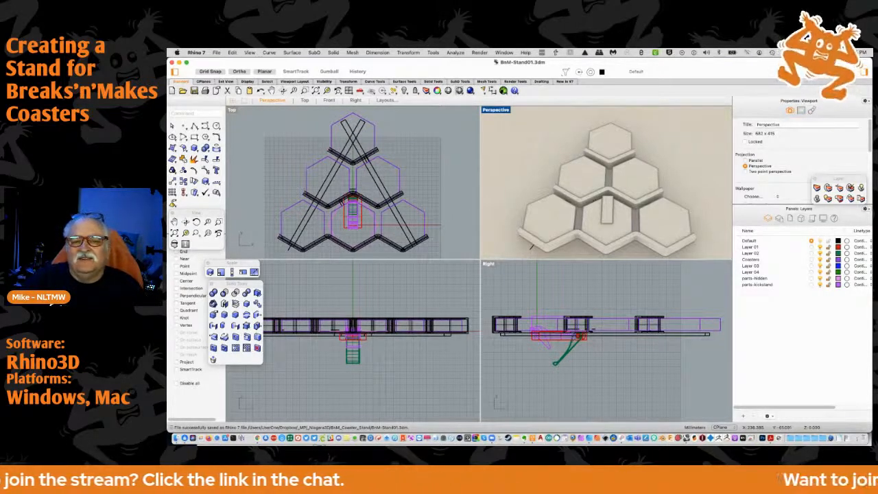
key(super+Tab)
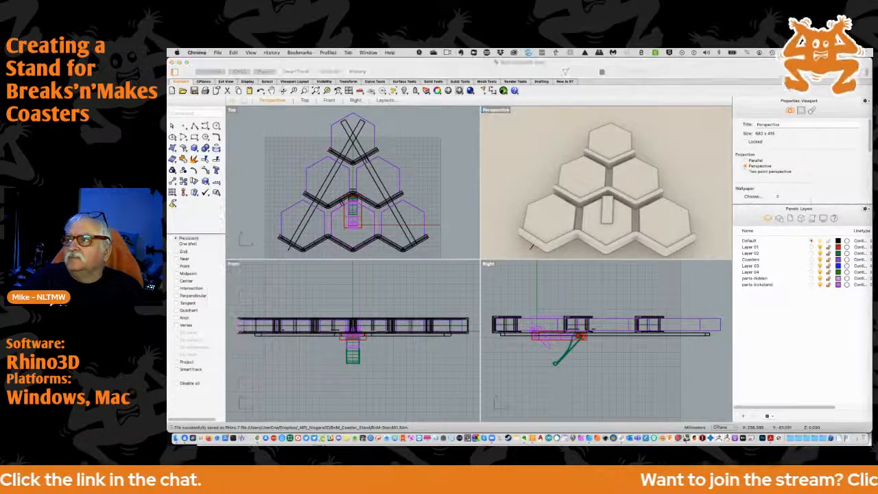